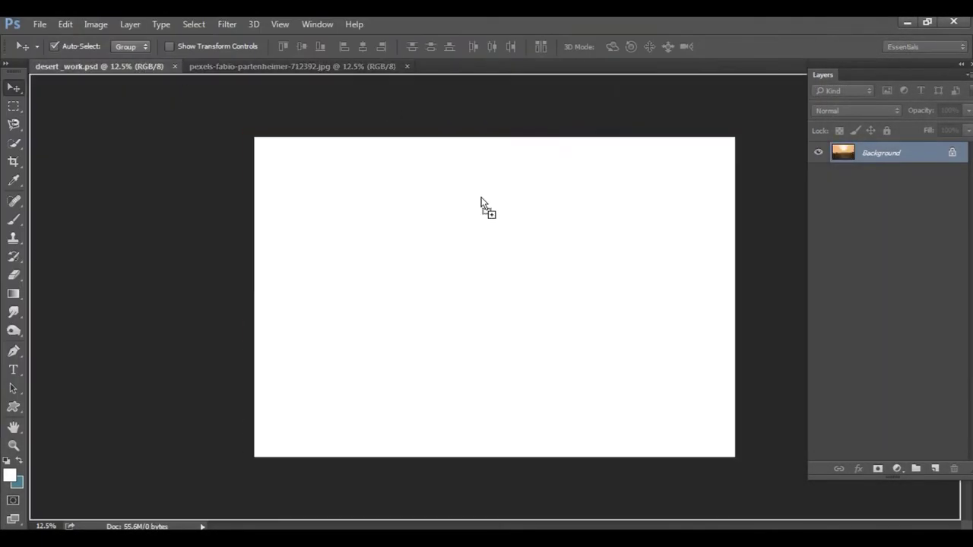
Step: Drag the desert dunes photo into desert_work and scale it to fit the canvas
drag(480, 199, 582, 321)
drag(235, 124, 256, 137)
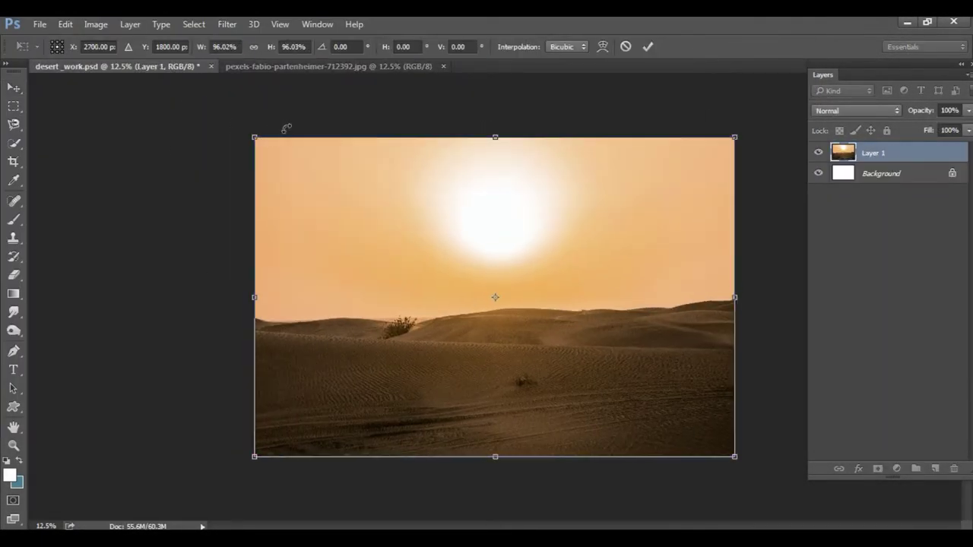
key(Return)
Step: Select the desert photo's whole sky with the Magic Wand at Tolerance 72
right_click(21, 146)
click(83, 154)
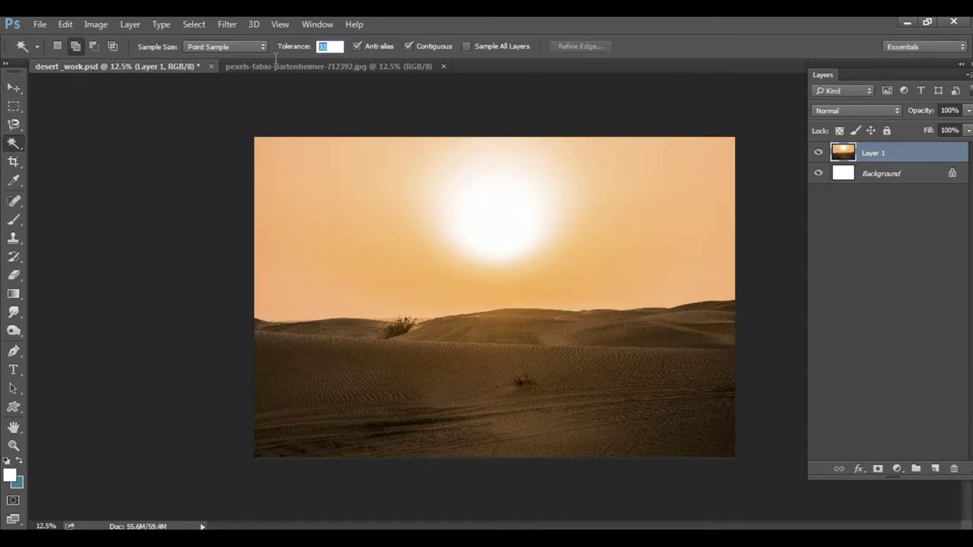
click(465, 225)
key(ctrl+d)
double_click(325, 47)
text(72)
click(391, 180)
Step: Add a layer mask from the sky selection and invert it so only the dunes show
click(878, 468)
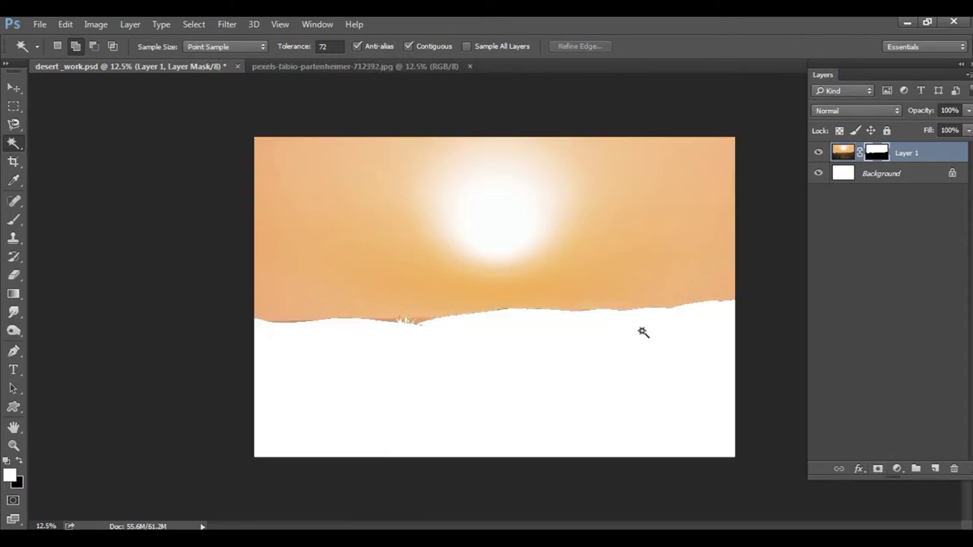
click(96, 23)
click(266, 219)
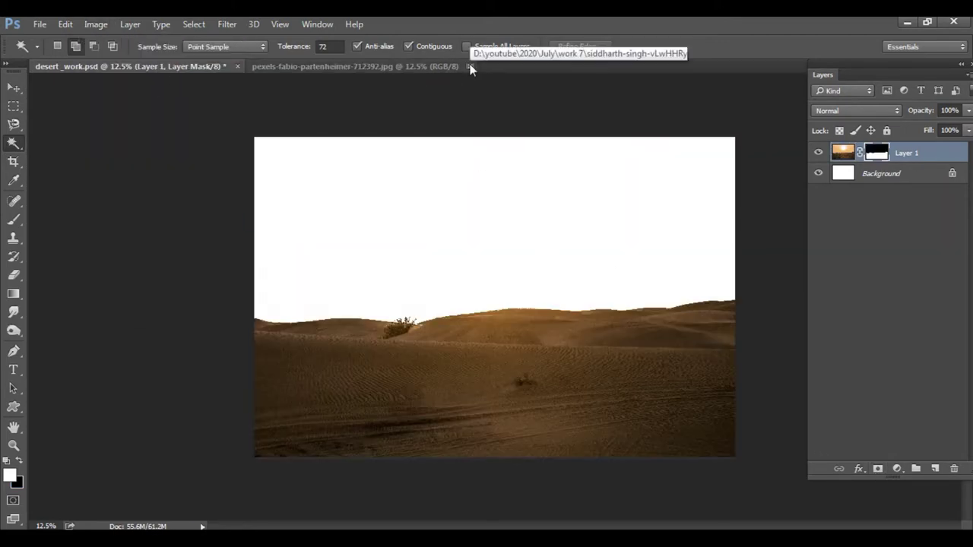
click(39, 23)
Step: Open the sunset sky photo and copy it into desert_work as a new layer
click(53, 55)
double_click(697, 134)
key(v)
drag(335, 66, 487, 114)
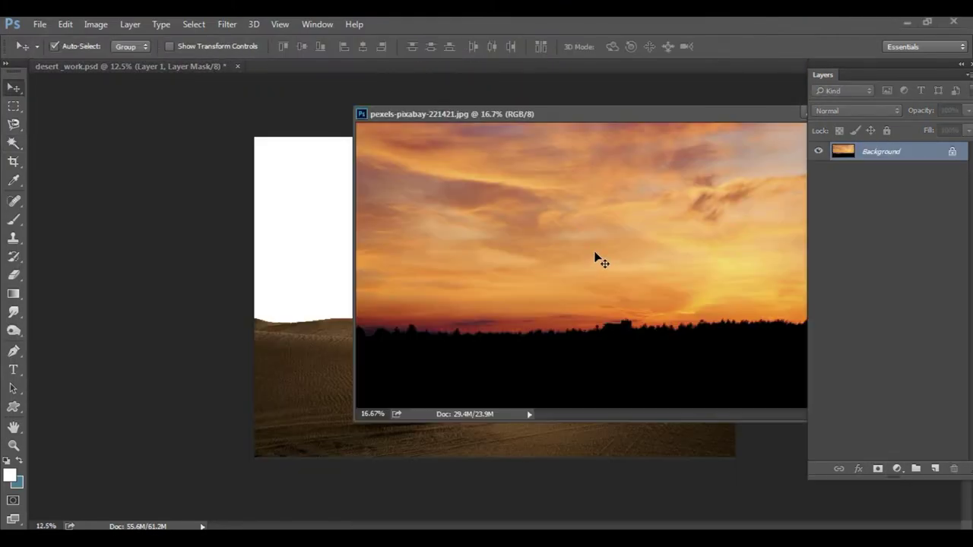
drag(600, 259, 346, 212)
Step: Stretch the sunset layer to fill the canvas and move it beneath the dunes layer
key(ctrl+w)
key(ctrl+t)
drag(673, 347, 734, 377)
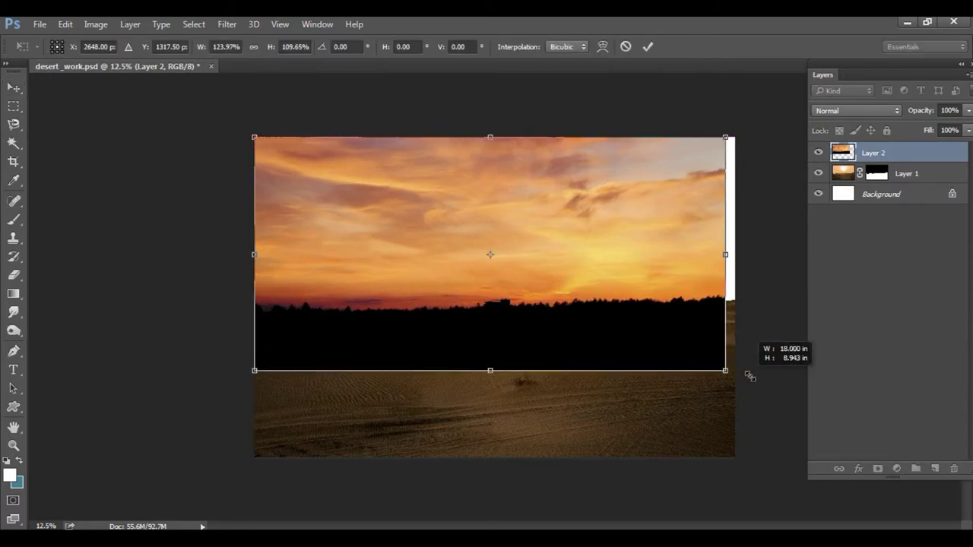
key(Return)
key(ctrl+bracketleft)
key(ctrl+t)
mouse_move(501, 456)
mouse_down()
mouse_move(503, 369)
mouse_move(516, 400)
mouse_up()
key(Return)
Step: Feather Layer 1's mask in Properties to soften the edge between dunes and sky
click(904, 153)
double_click(877, 153)
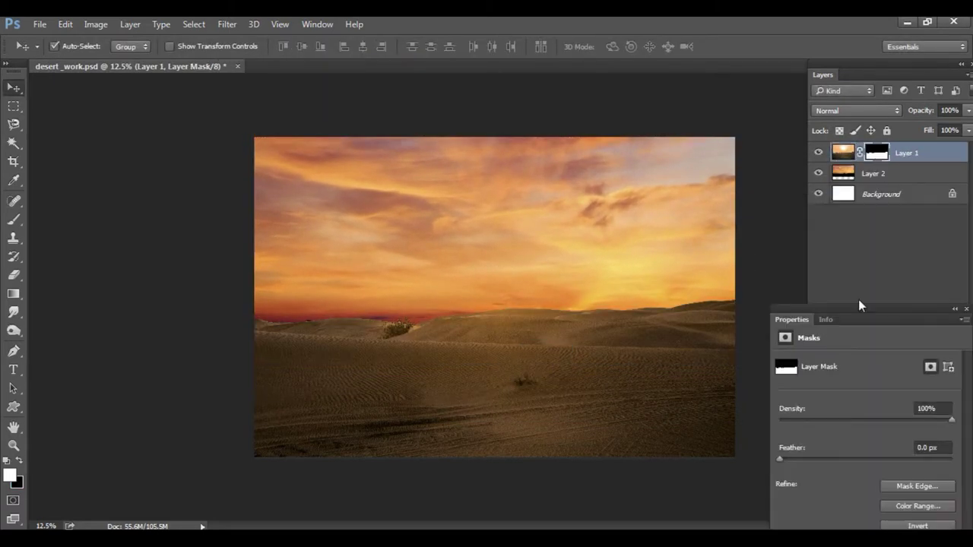
mouse_move(769, 354)
mouse_down()
mouse_move(893, 353)
mouse_move(856, 355)
mouse_up()
click(942, 202)
click(610, 264)
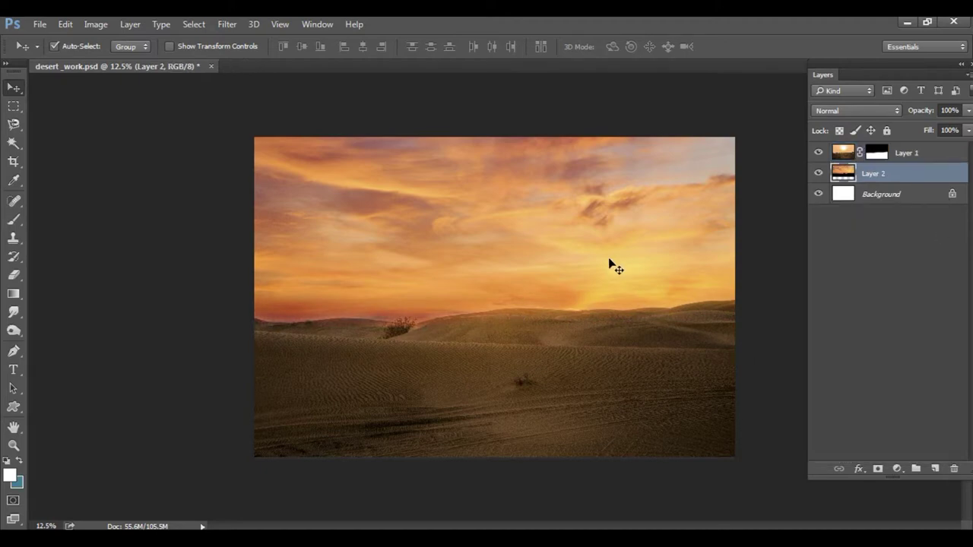
key(ctrl+t)
key(Return)
Step: Open the camel and pyramids image and copy the marquee-selected camel into the desert scene
click(40, 23)
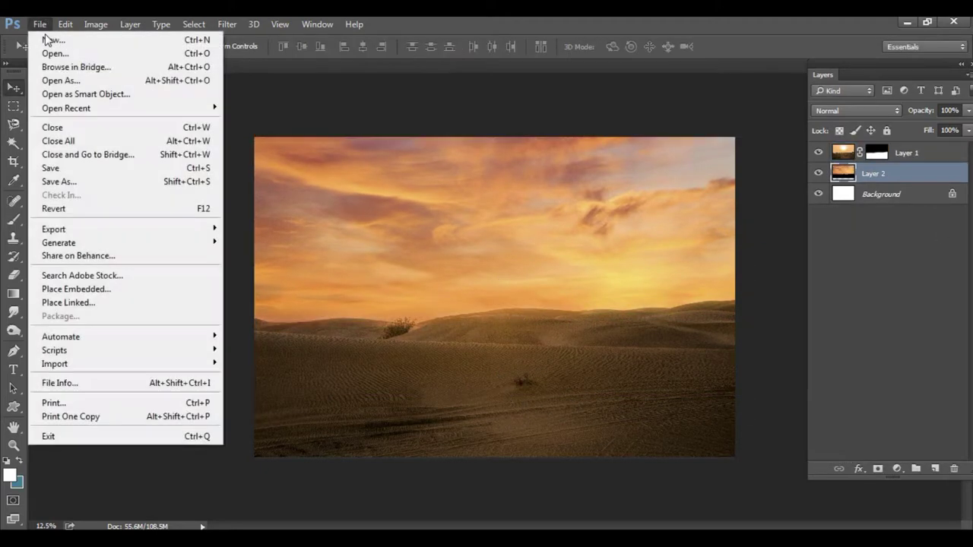
click(54, 54)
double_click(464, 133)
key(m)
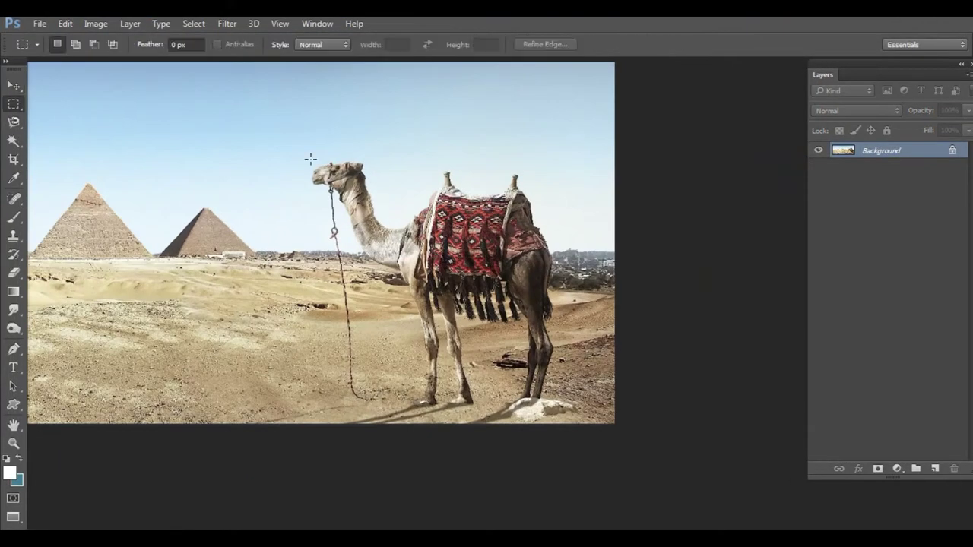
mouse_move(300, 145)
mouse_down()
mouse_move(560, 418)
mouse_move(582, 421)
mouse_up()
key(v)
mouse_move(456, 304)
mouse_down()
mouse_move(211, 79)
mouse_move(538, 316)
mouse_up()
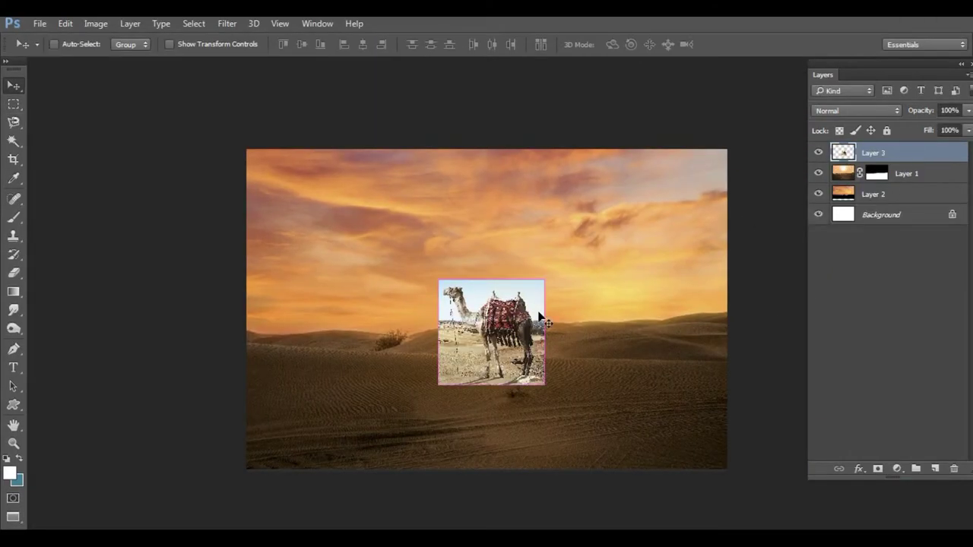
Step: Enlarge the camel, flip it horizontally to face right, and place it on the dunes
key(ctrl+t)
drag(544, 280, 608, 234)
drag(588, 282, 522, 282)
right_click(476, 69)
click(515, 291)
drag(463, 312, 619, 316)
key(Return)
Step: Zoom in on the camel and trace its outline with the Pen tool
key(ctrl+plus)
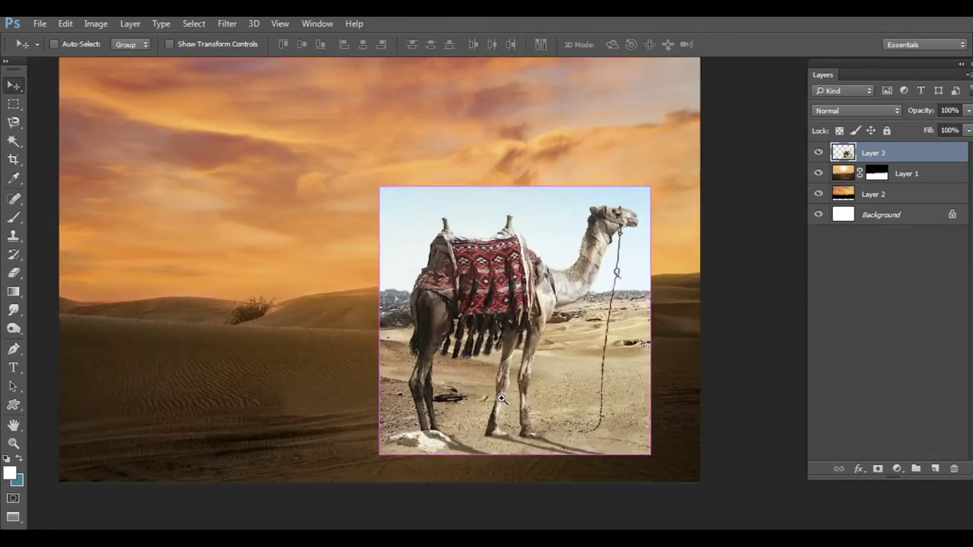
scroll(500, 398, up, 3)
scroll(506, 411, up, 3)
scroll(511, 425, up, 2)
key(p)
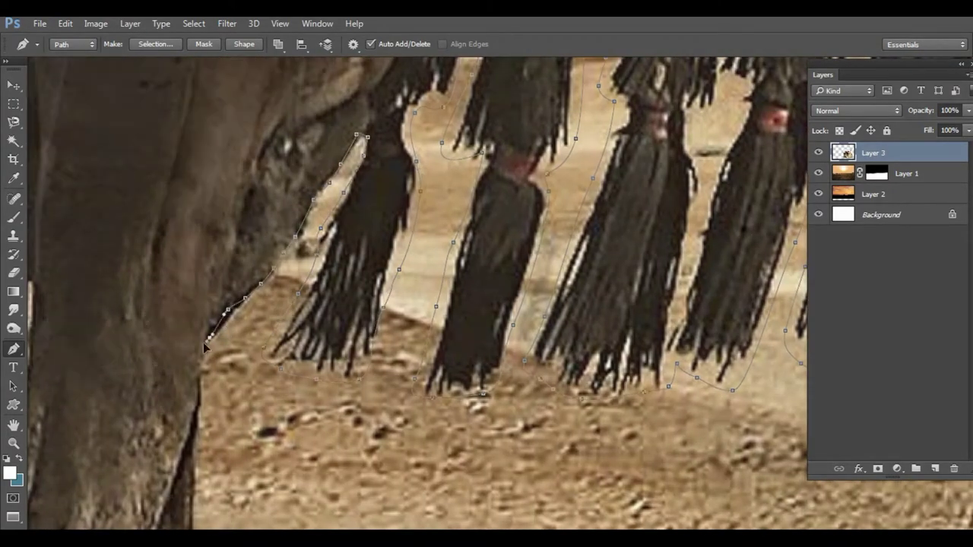
drag(321, 200, 279, 250)
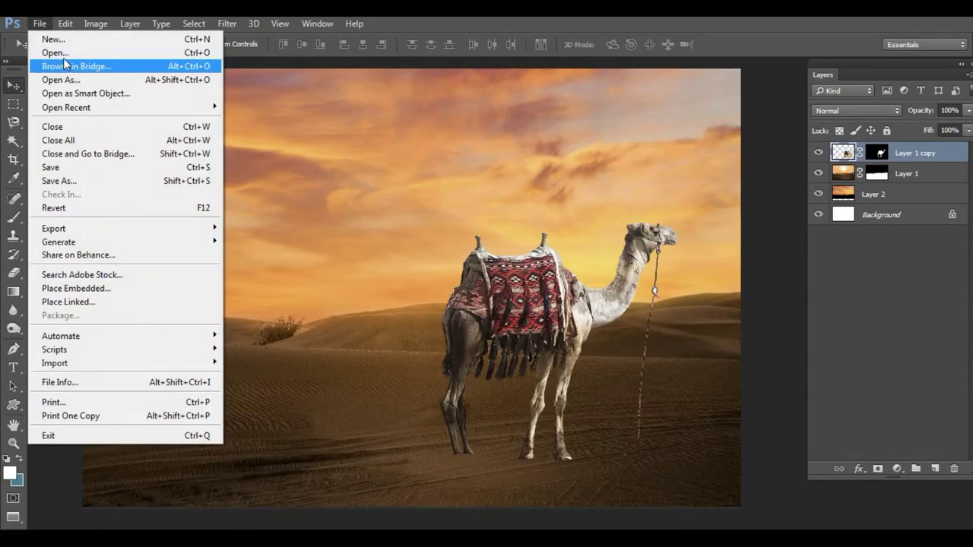
Step: Open the cart image, bring it in as Layer 3, and size it beside the camel
click(317, 149)
double_click(319, 152)
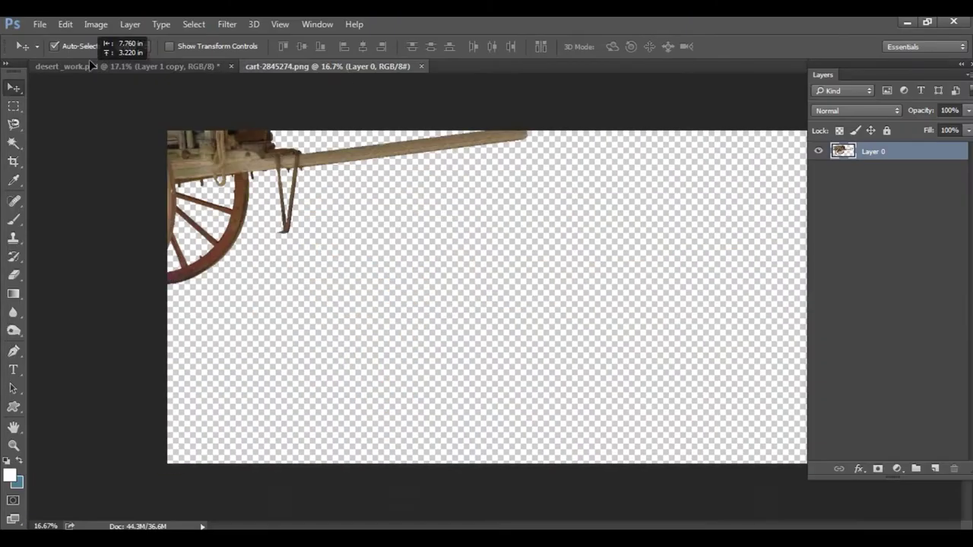
drag(89, 60, 598, 274)
key(ctrl+t)
drag(800, 183, 608, 278)
drag(487, 341, 465, 372)
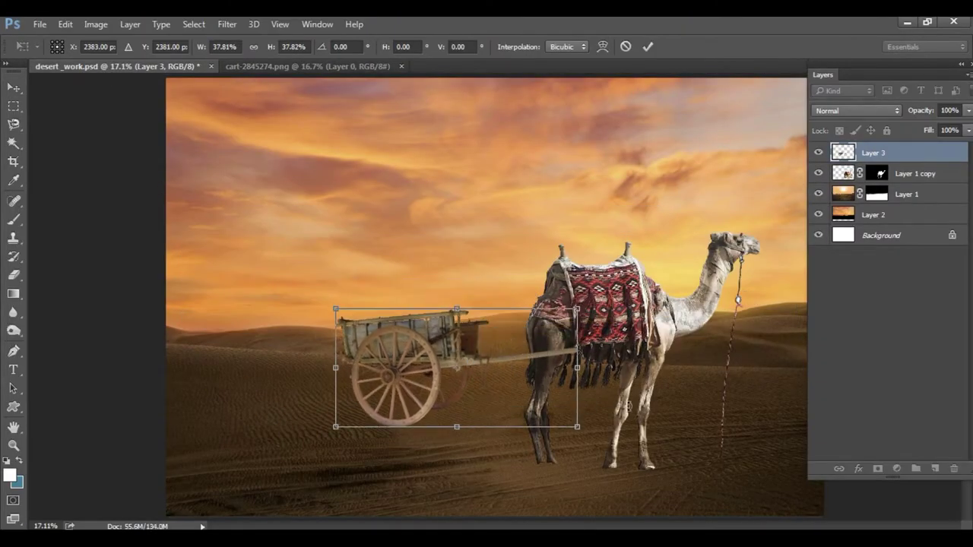
drag(338, 431, 279, 449)
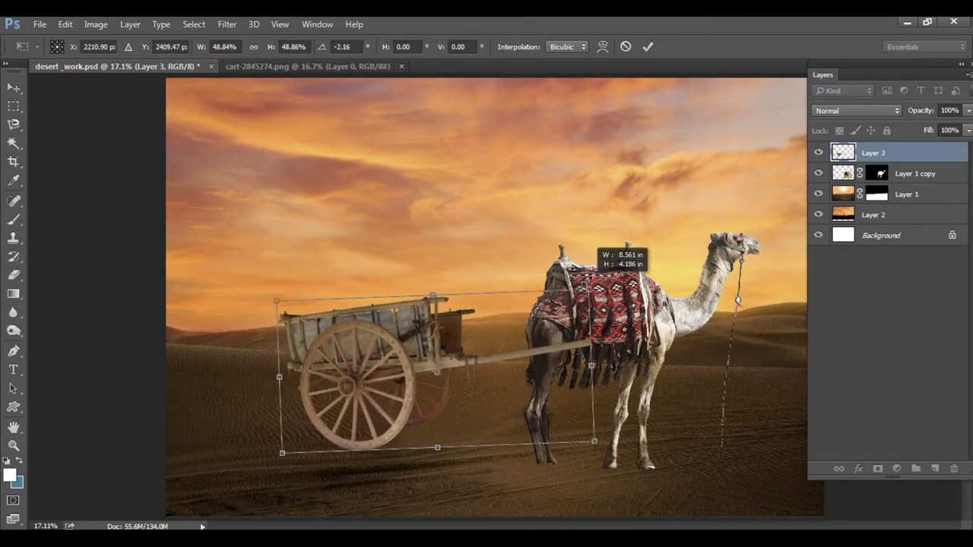
drag(576, 306, 591, 283)
key(Return)
Step: Distort the cart's four corners to give it matching perspective
key(ctrl+t)
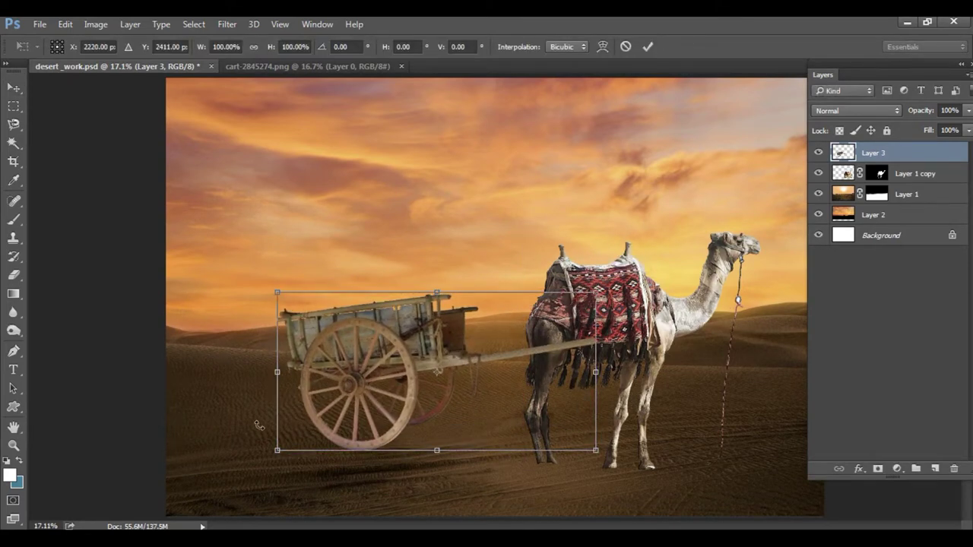
drag(278, 453, 279, 464)
drag(278, 291, 273, 302)
drag(595, 292, 588, 300)
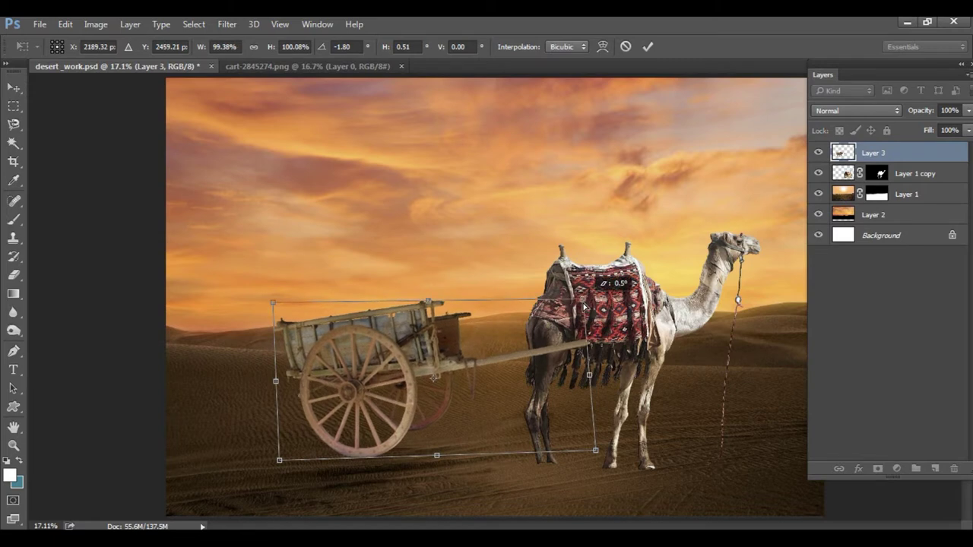
drag(595, 449, 594, 448)
drag(279, 460, 268, 469)
key(Return)
Step: Select the camel and cart layers together and Free Transform them as one
key(ctrl+0)
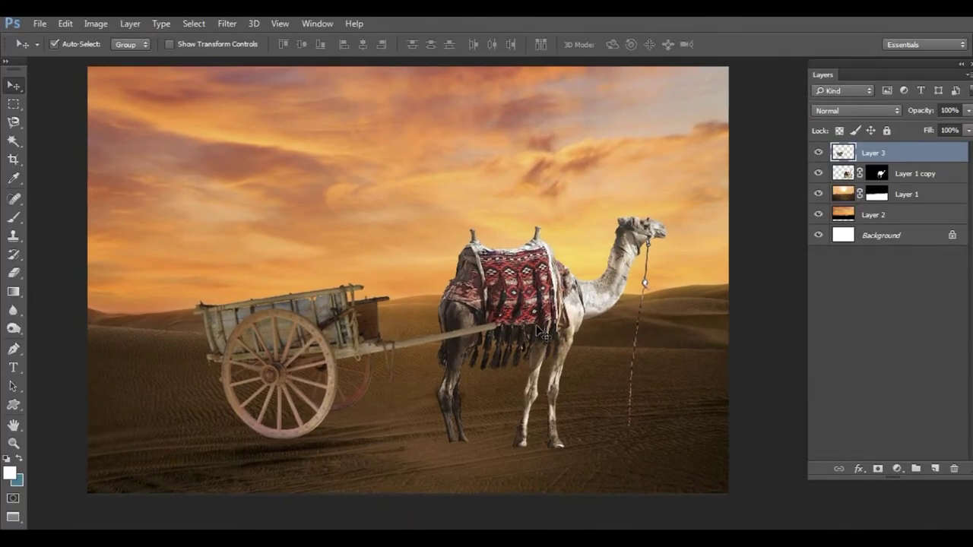
click(383, 325)
key(ctrl+minus)
key(ctrl+t)
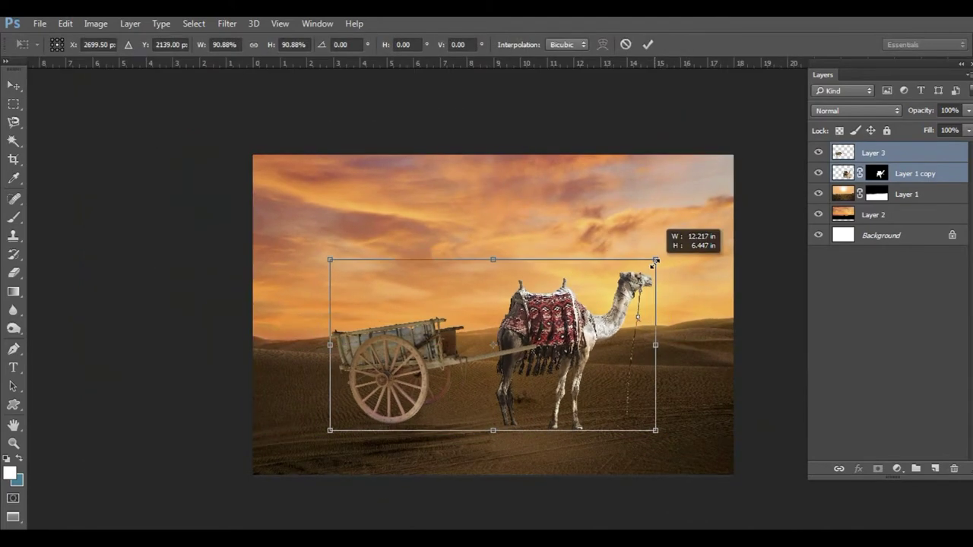
key(Return)
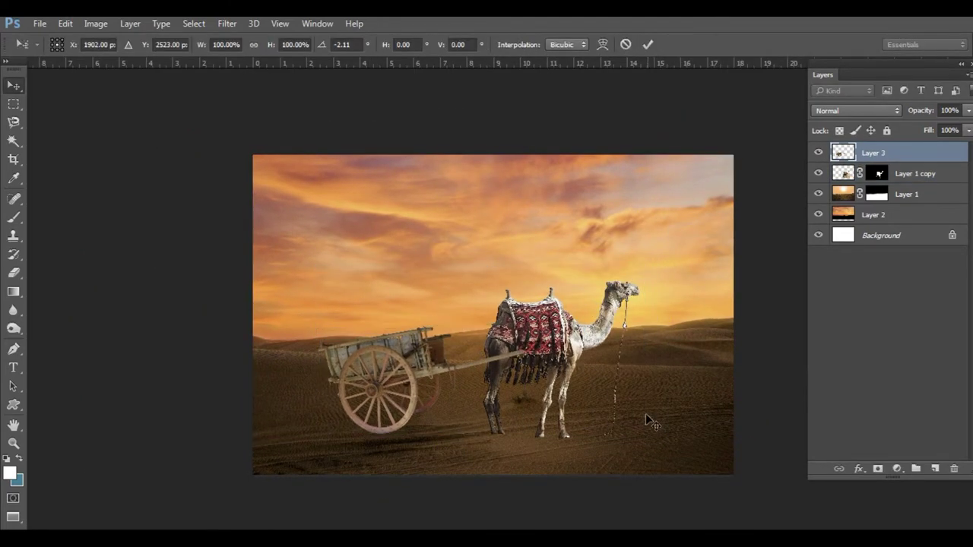
scroll(575, 395, up, 5)
key(f)
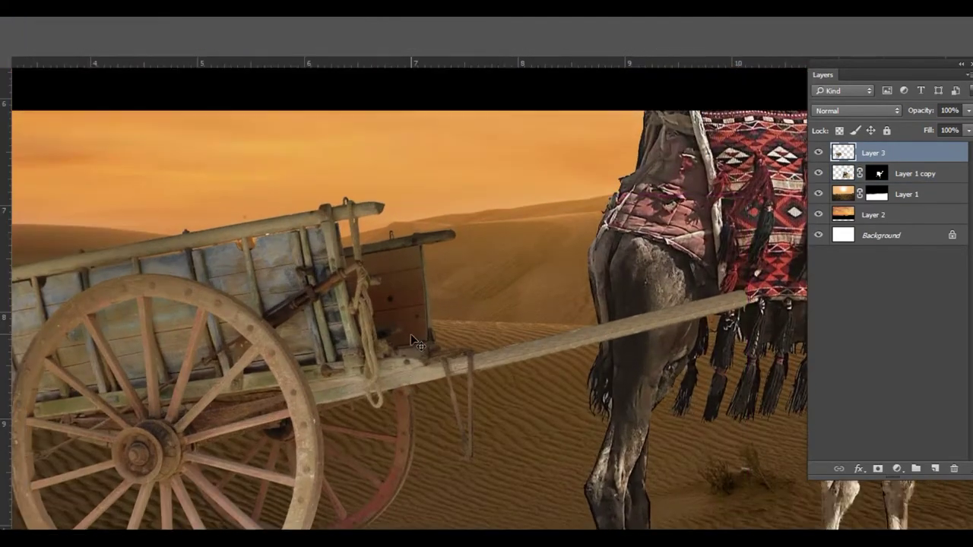
scroll(340, 417, down, 3)
scroll(340, 417, down, 3)
Step: Add a Levels adjustment clipped to the camel, lowering output white and adjusting midtones
key(f)
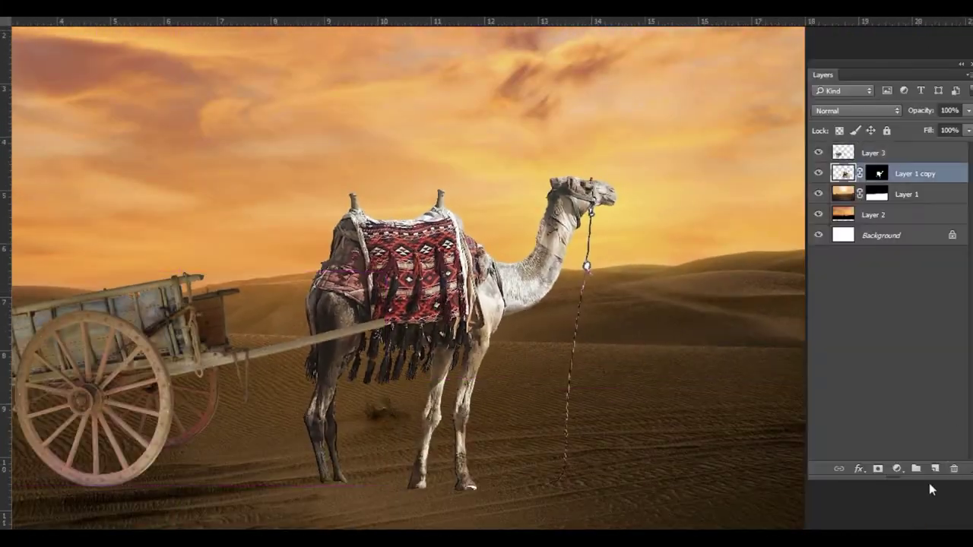
click(896, 469)
click(866, 227)
click(838, 453)
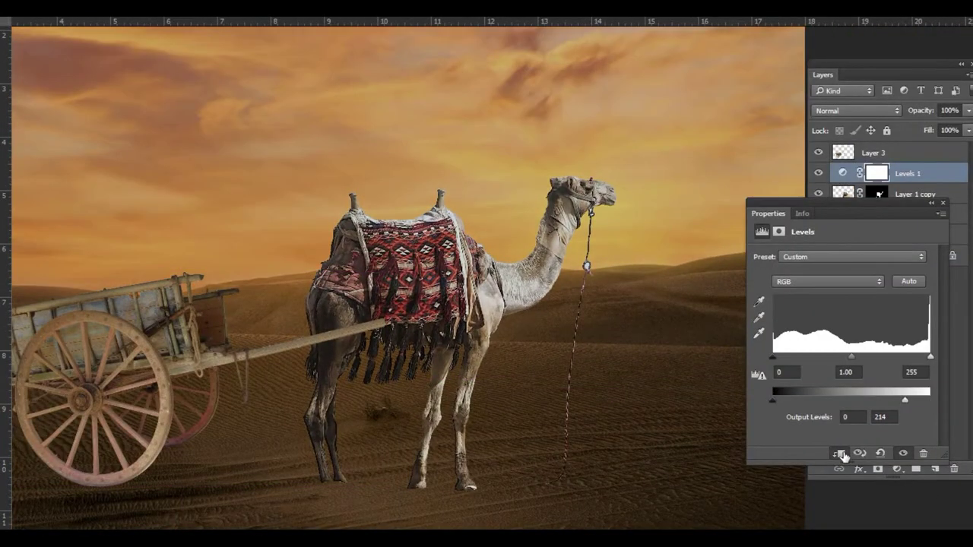
drag(924, 400, 862, 400)
mouse_move(851, 358)
mouse_down()
mouse_move(865, 357)
mouse_move(841, 357)
mouse_up()
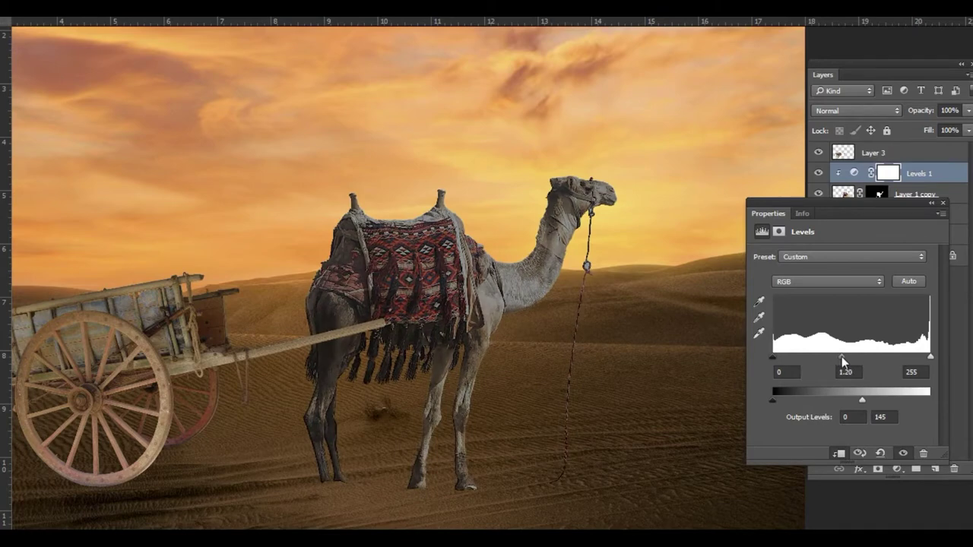
drag(861, 399, 857, 397)
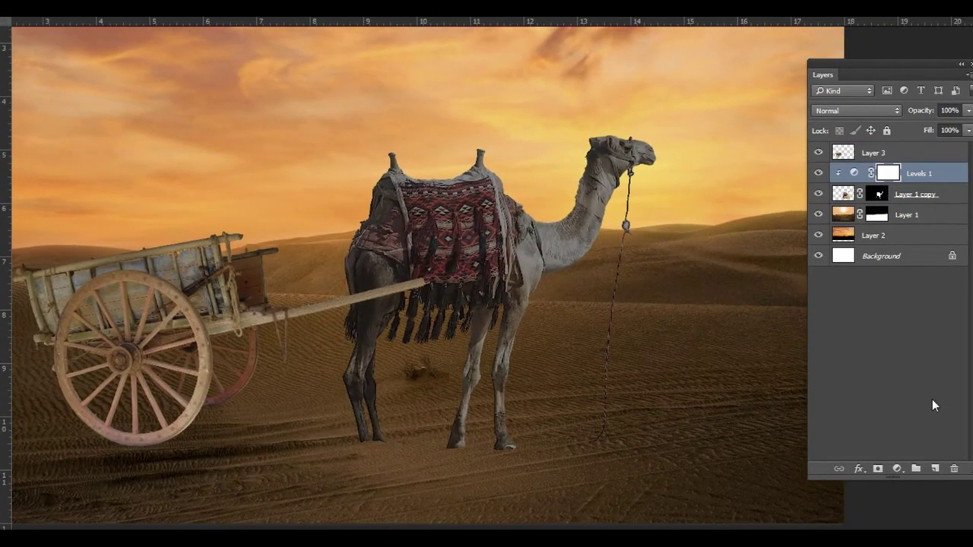
Step: Add a Curves adjustment whose auto highlight target is an orange sampled from the sunset sky
click(897, 468)
click(868, 243)
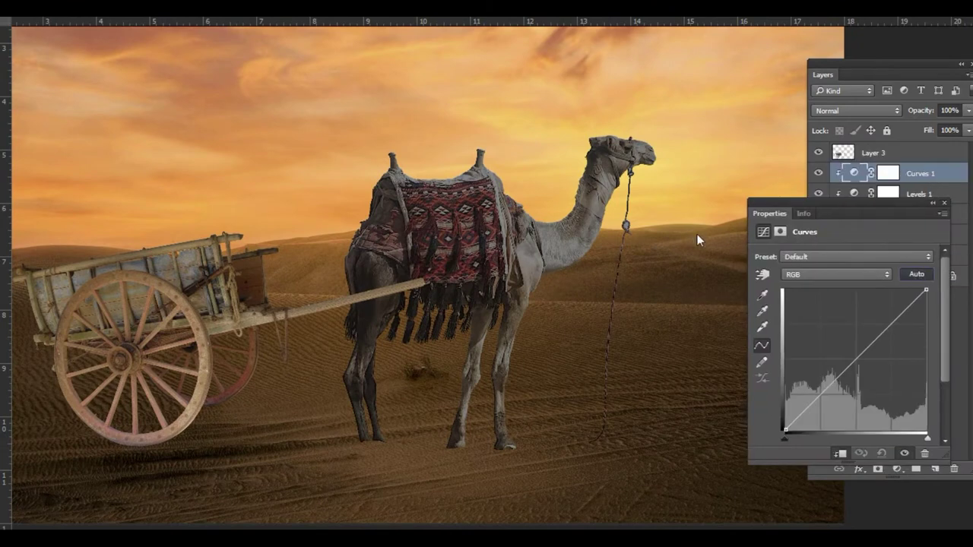
alt+click(916, 276)
click(851, 335)
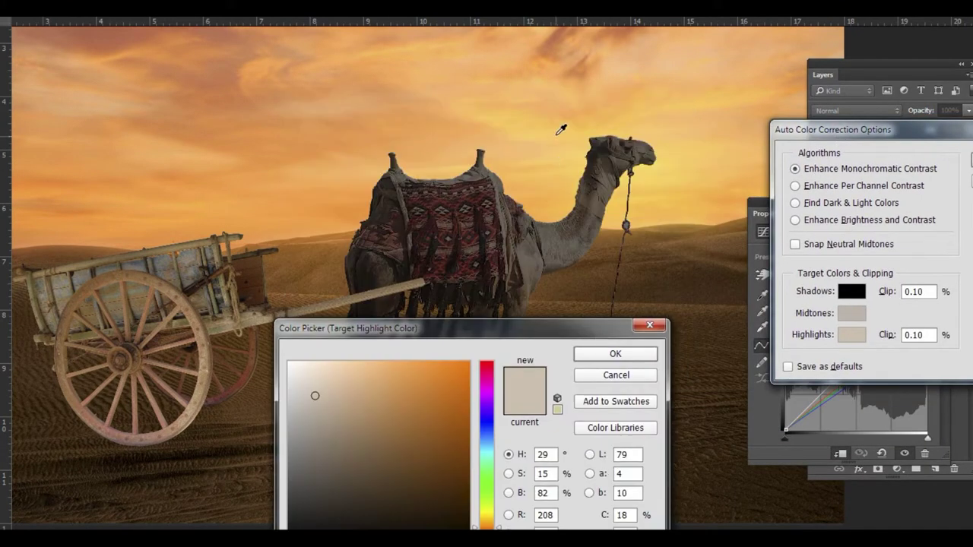
click(675, 202)
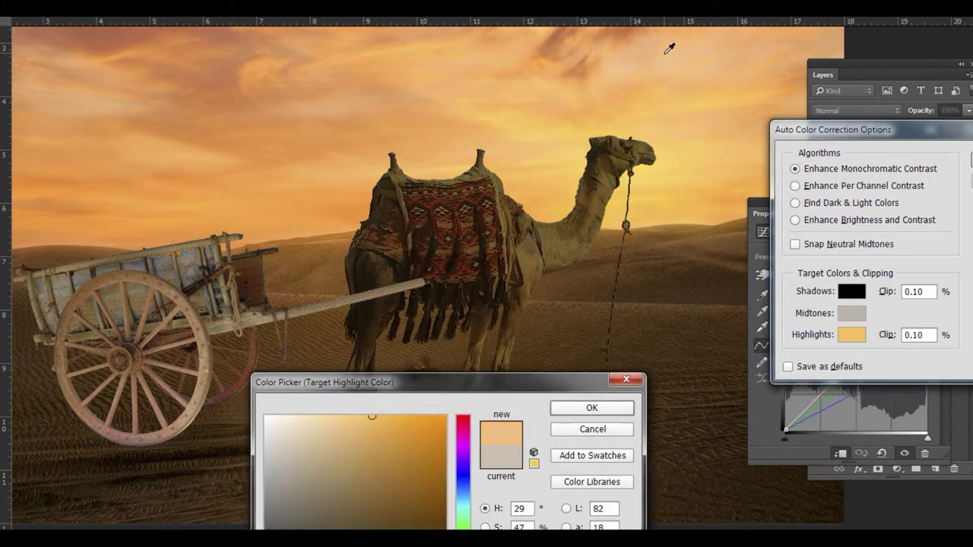
drag(542, 382, 542, 543)
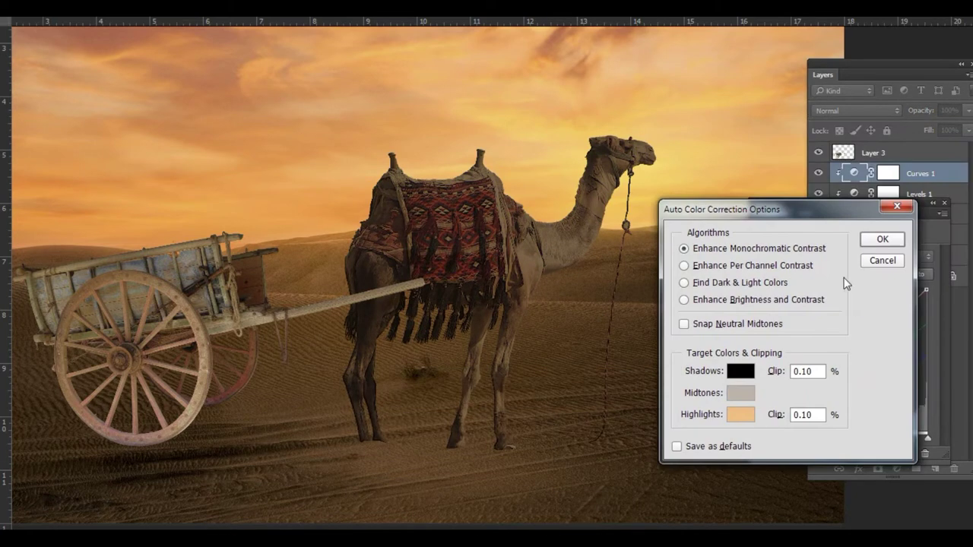
click(882, 238)
click(491, 223)
Step: Add a Curves adjustment clipped to cart Layer 3 using the Monochromatic Contrast auto algorithm
click(874, 153)
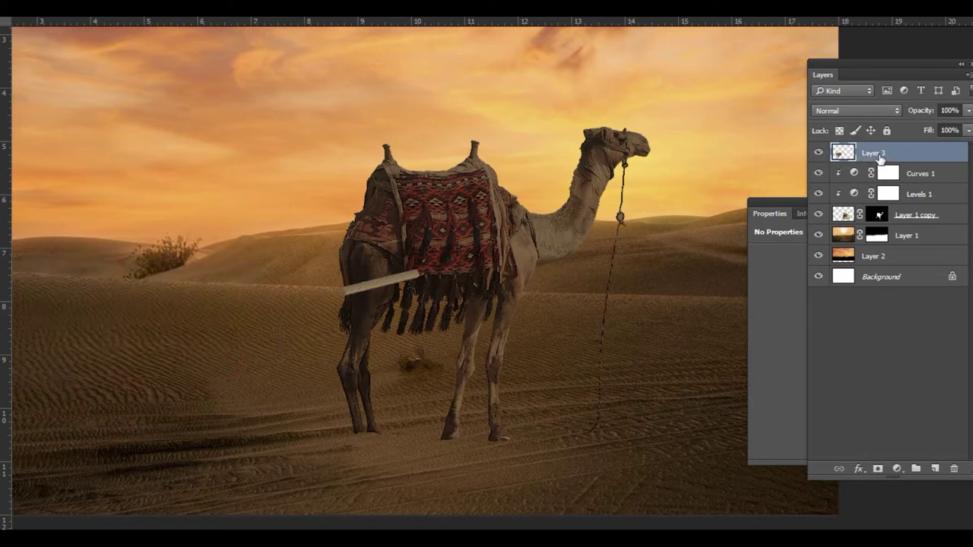
click(897, 468)
click(866, 241)
alt+click(850, 156)
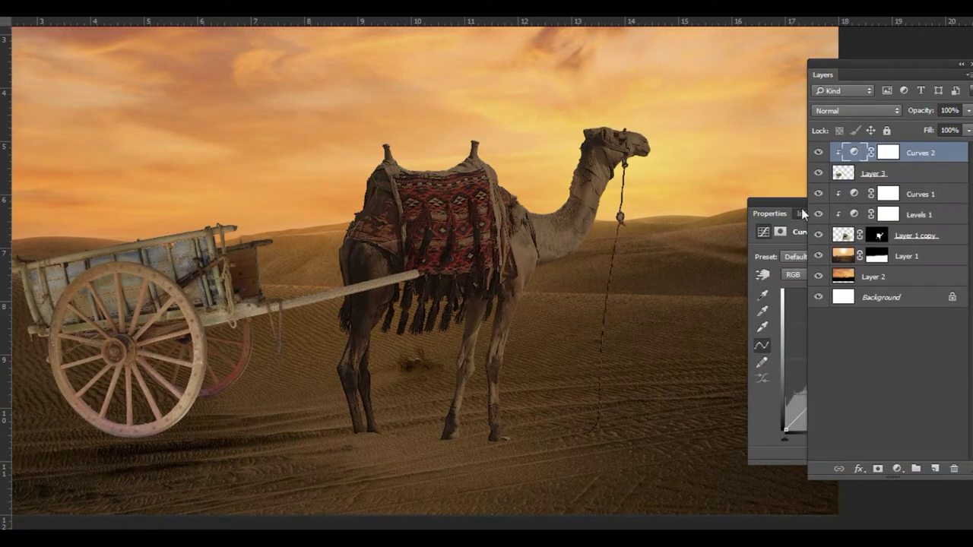
click(803, 215)
alt+click(916, 273)
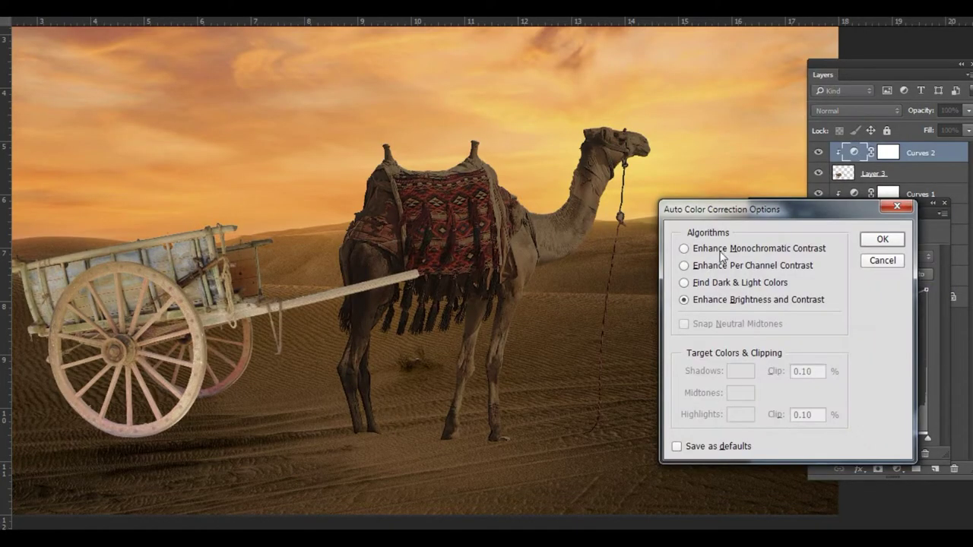
click(728, 250)
click(741, 414)
Step: Set the cart Curves' auto highlight target to a greyish dark tan and apply it
drag(488, 113, 869, 137)
click(789, 243)
click(734, 252)
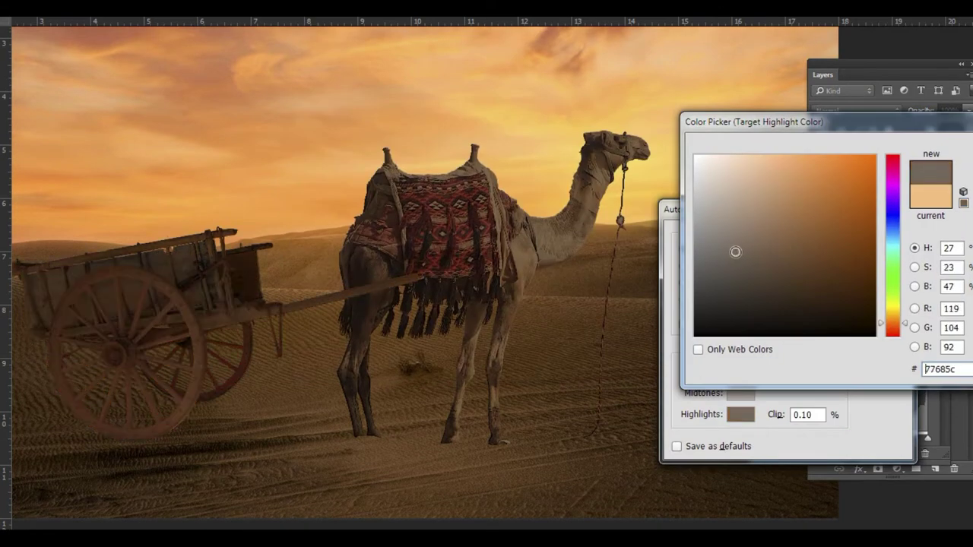
key(Return)
key(Return)
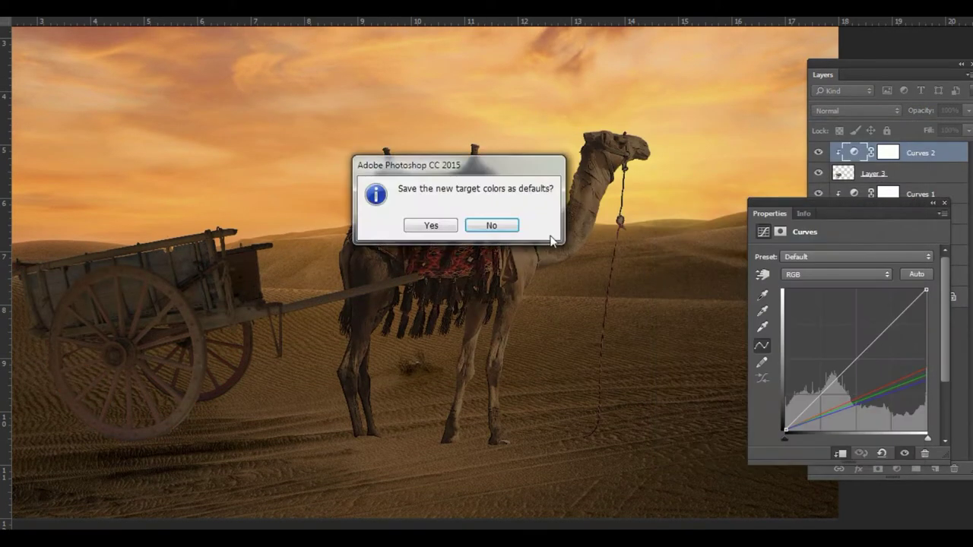
click(432, 224)
key(ctrl+minus)
key(ctrl+minus)
scroll(548, 307, up, 2)
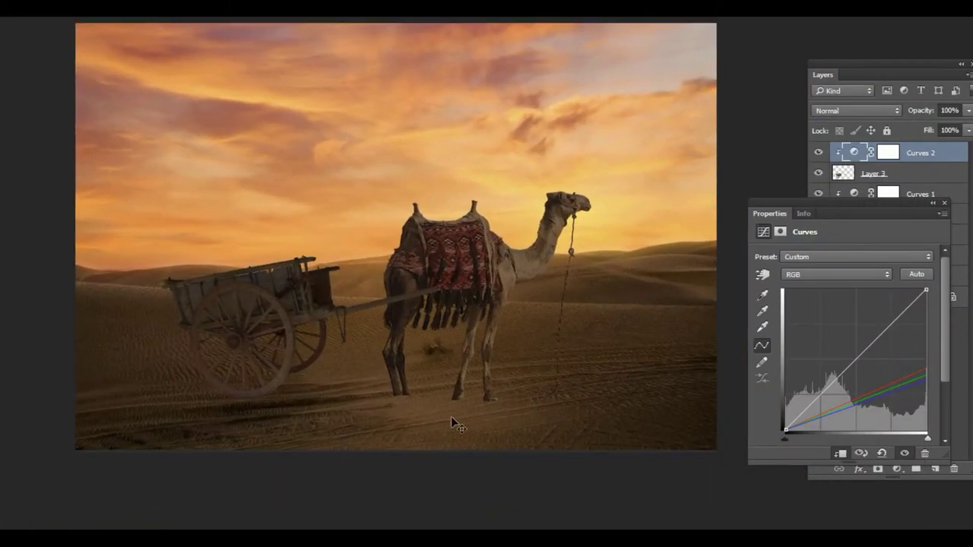
scroll(451, 423, up, 1)
scroll(451, 428, up, 2)
click(944, 203)
Step: Add a new layer above Layer 1 and set up a black Soft Light brush at 34% flow
click(899, 258)
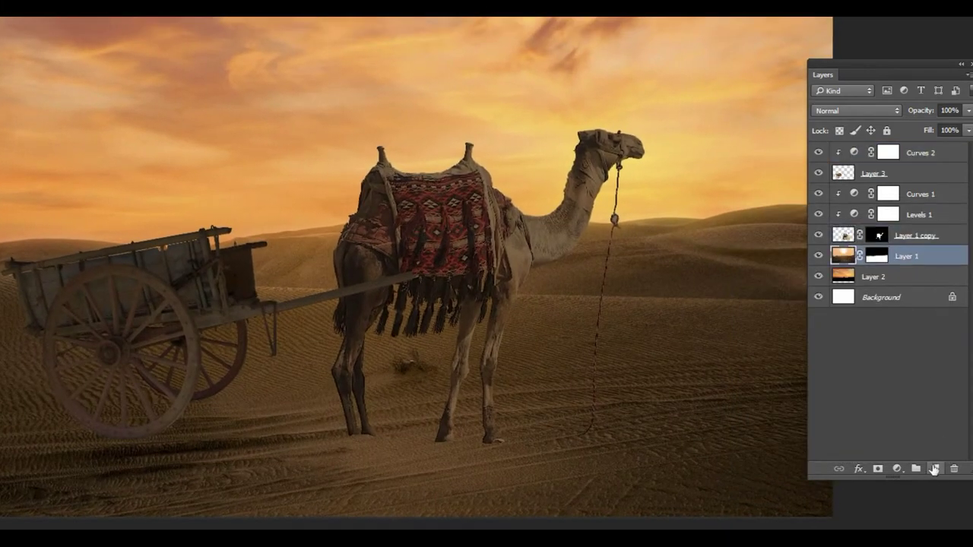
click(935, 468)
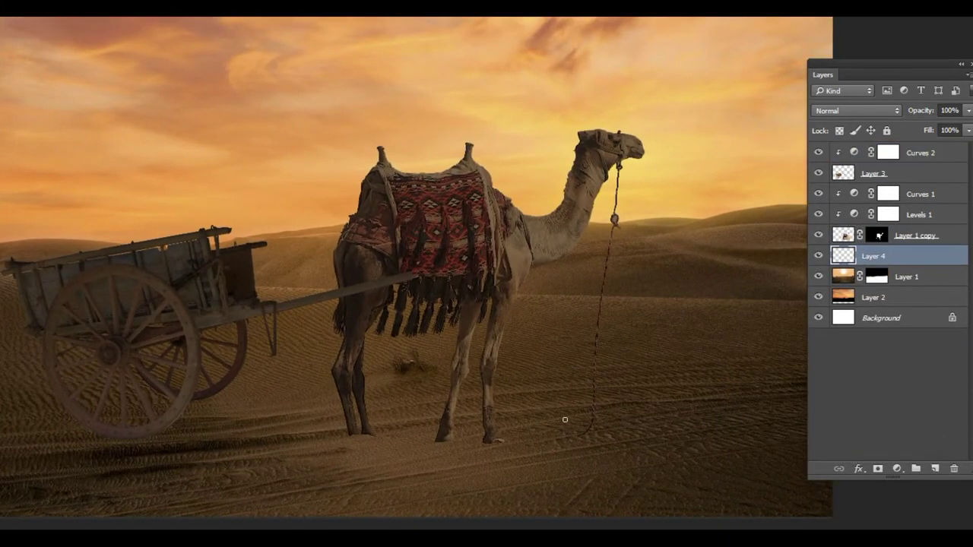
key(f)
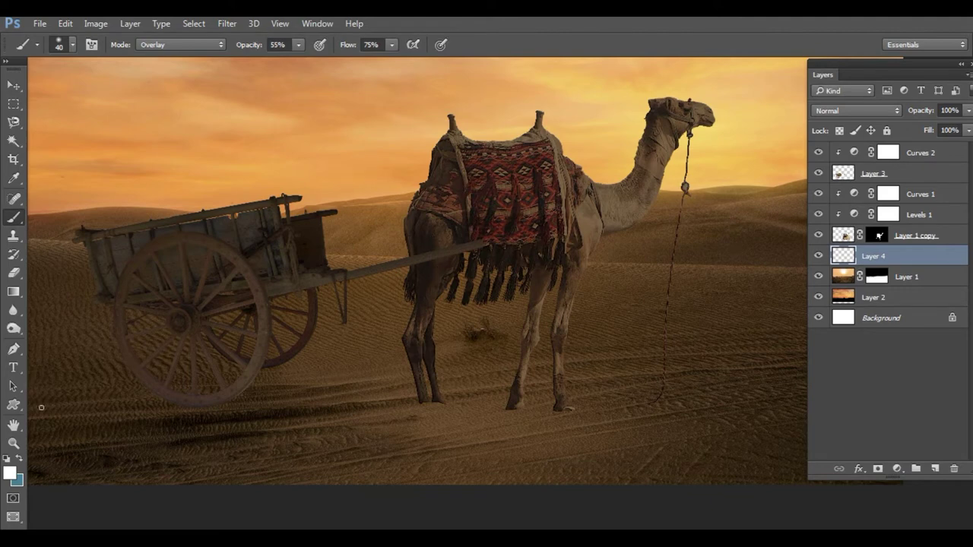
click(10, 473)
click(691, 332)
click(861, 157)
drag(391, 44, 367, 61)
click(180, 44)
click(159, 219)
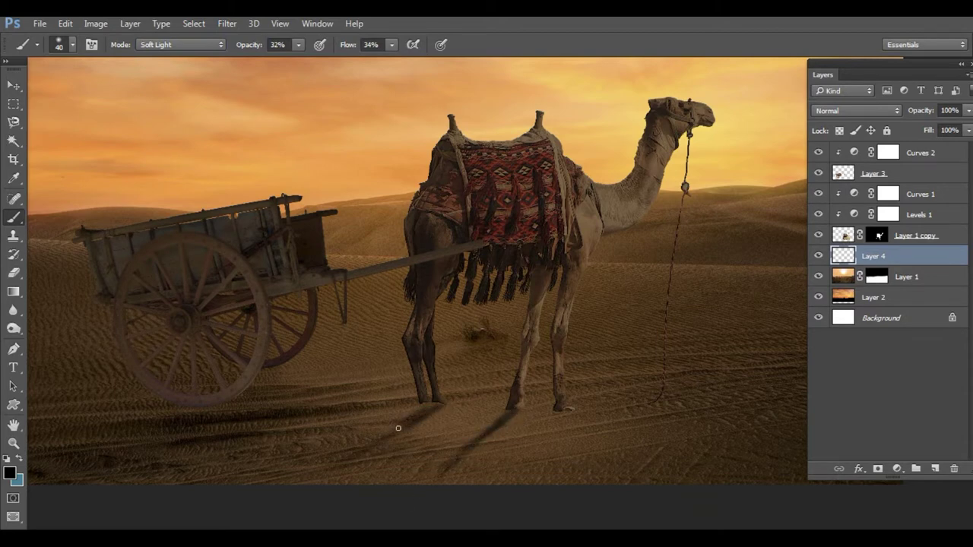
Step: Paint a soft dark shadow on the sand beneath the cart
key(f)
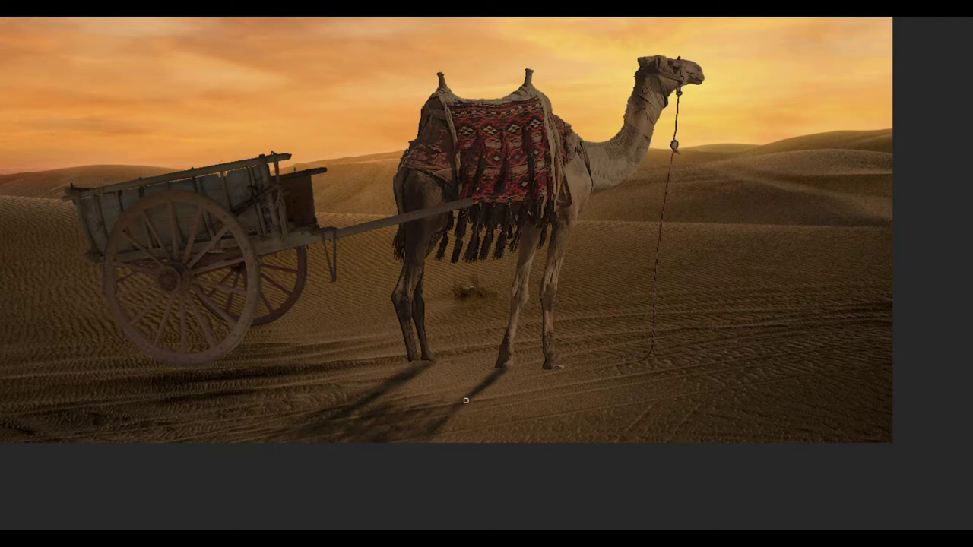
key(F5)
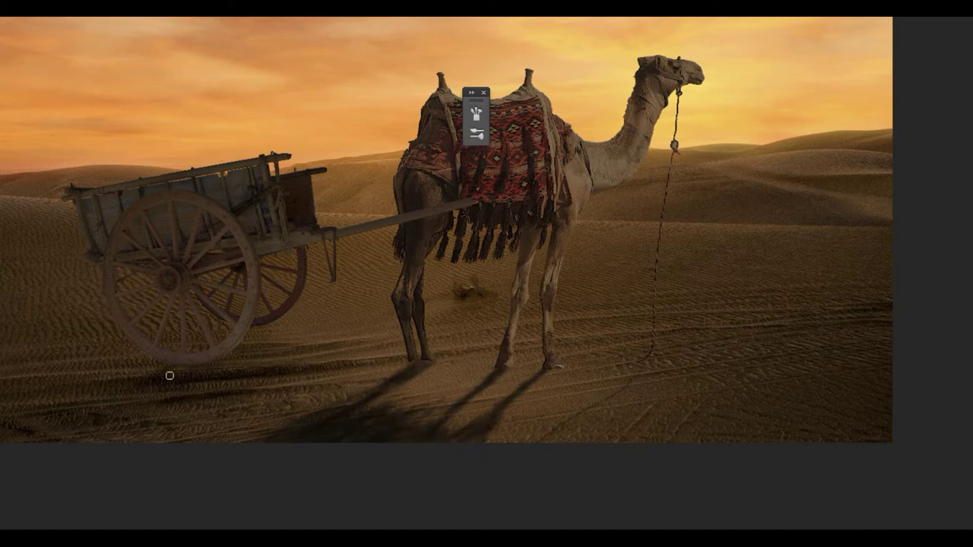
scroll(206, 394, down, 2)
scroll(304, 410, down, 2)
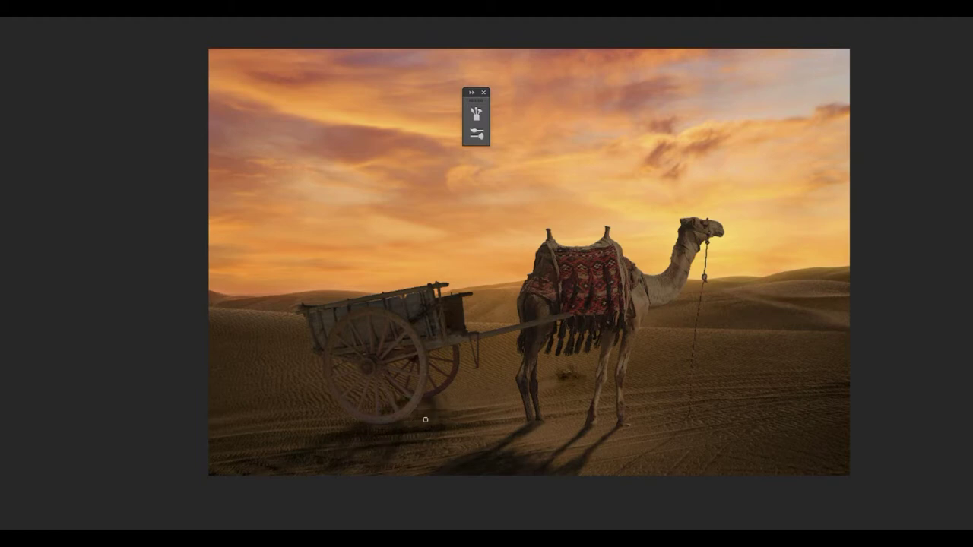
drag(398, 444, 394, 447)
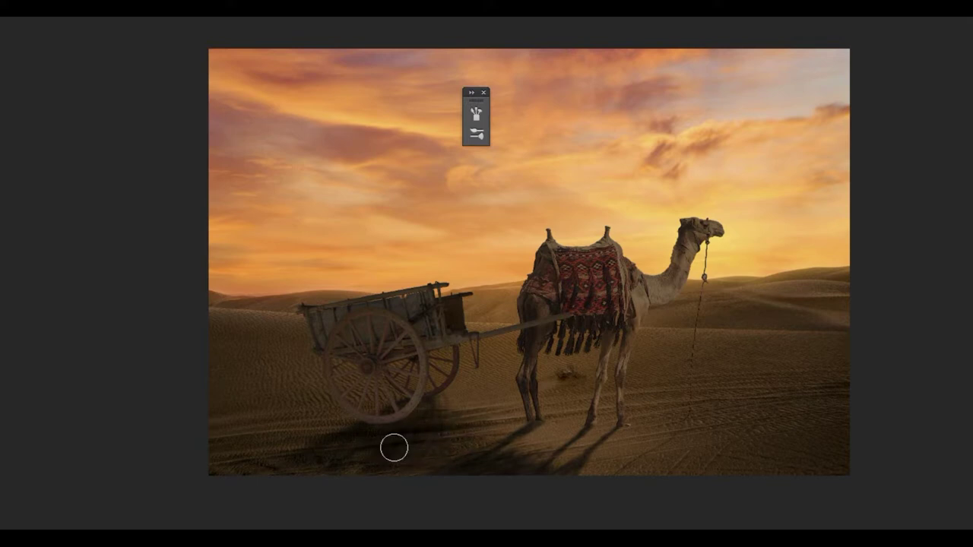
drag(519, 438, 386, 435)
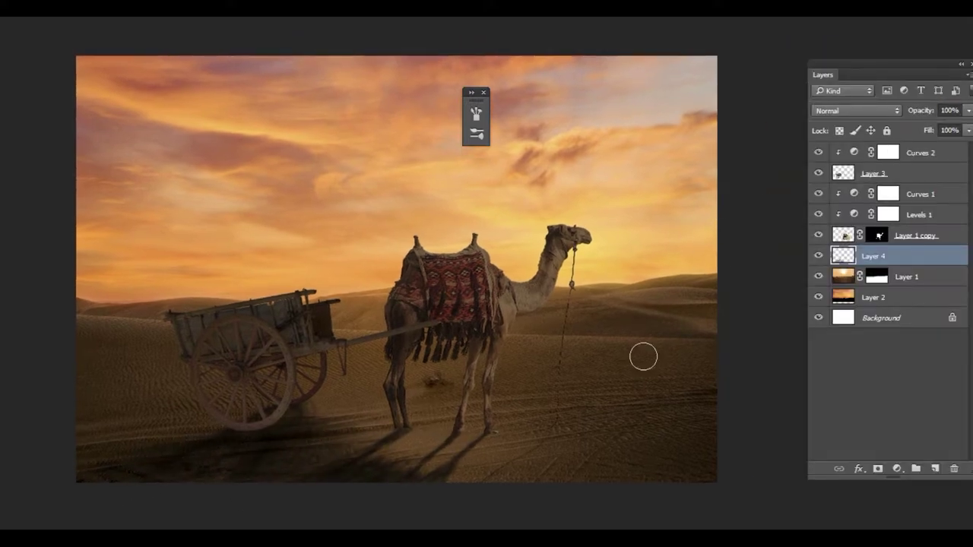
Step: Add another empty layer, Layer 5, above Layer 1 for further shadows
key(alt+bracketleft)
click(935, 468)
key(Tab)
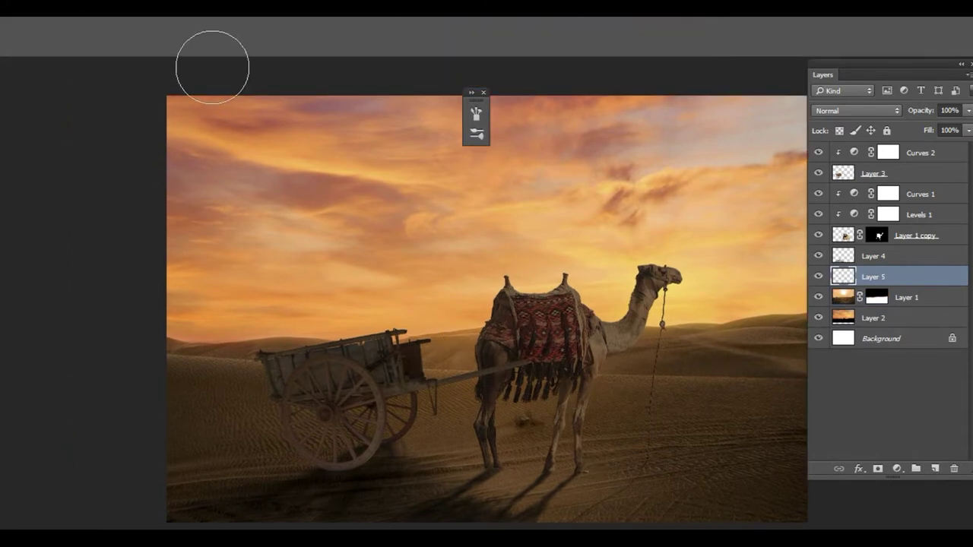
key(Tab)
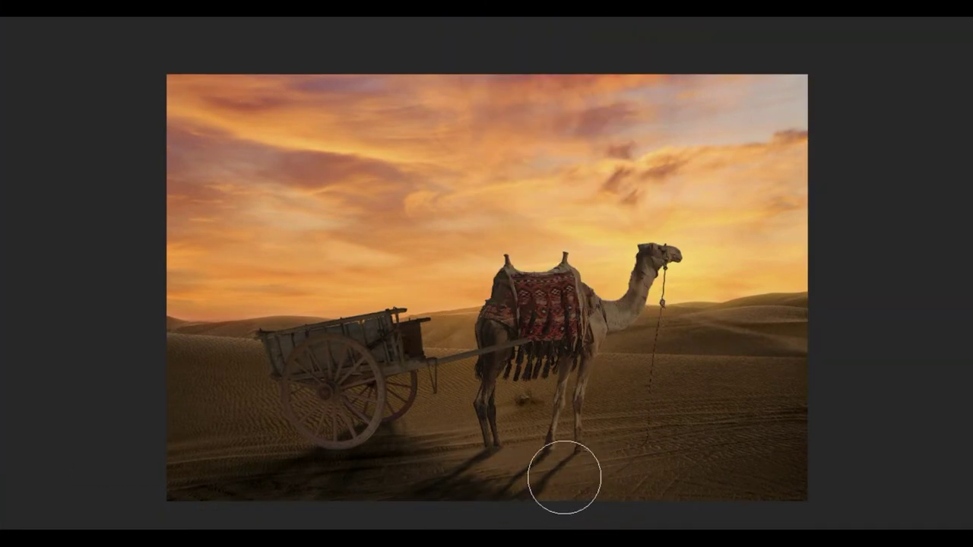
key(F7)
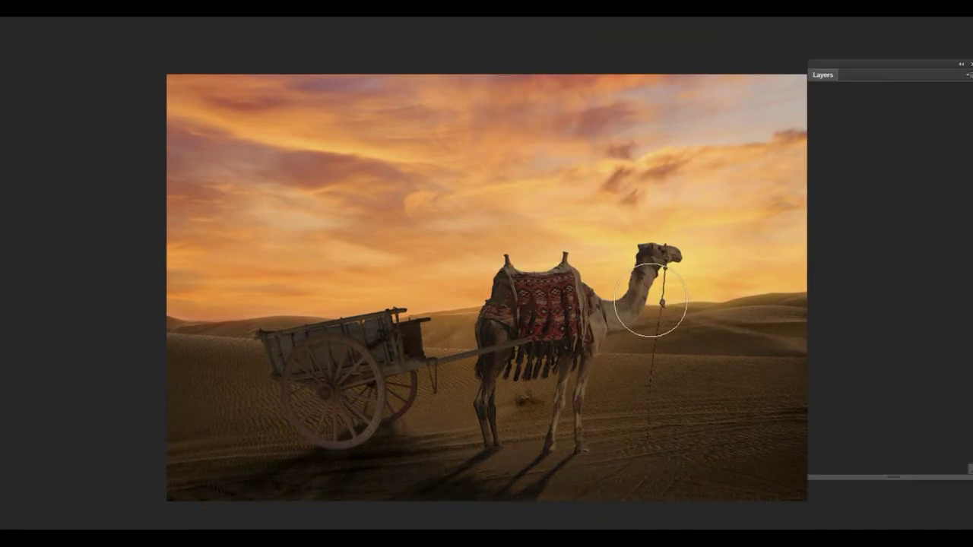
scroll(373, 423, up, 3)
Step: Add a Curves 3 adjustment to the cart layer, darkening it and reducing red and green highlights
ctrl+click(390, 321)
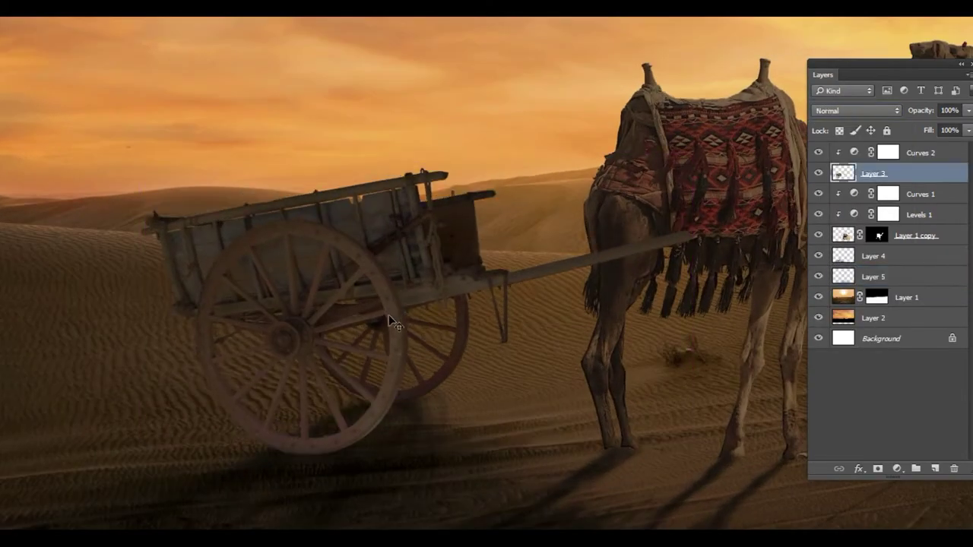
click(896, 469)
click(890, 238)
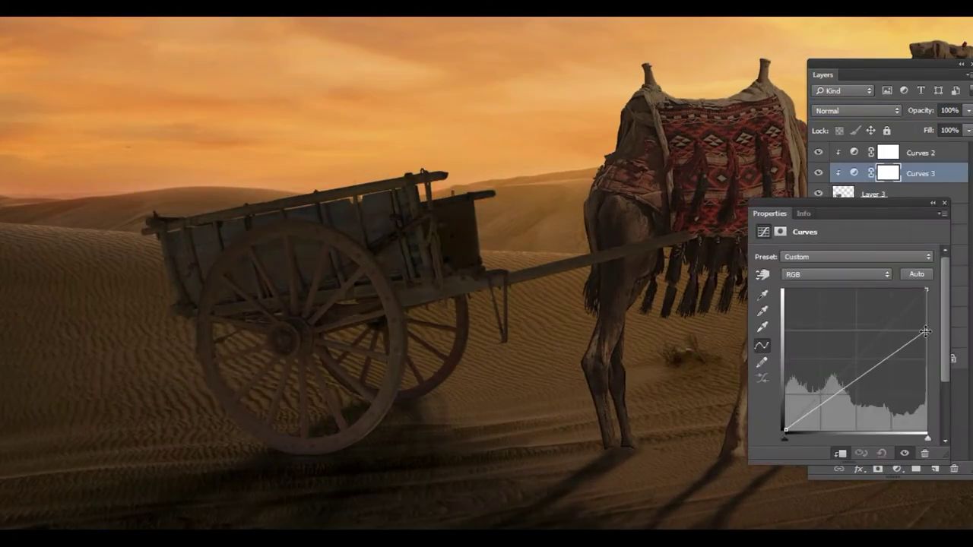
drag(842, 389, 845, 408)
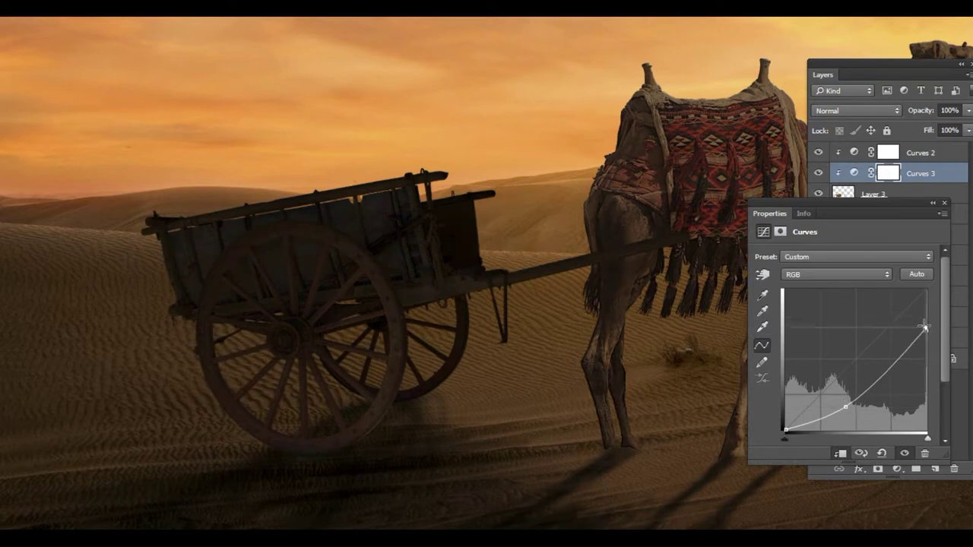
click(836, 275)
click(798, 294)
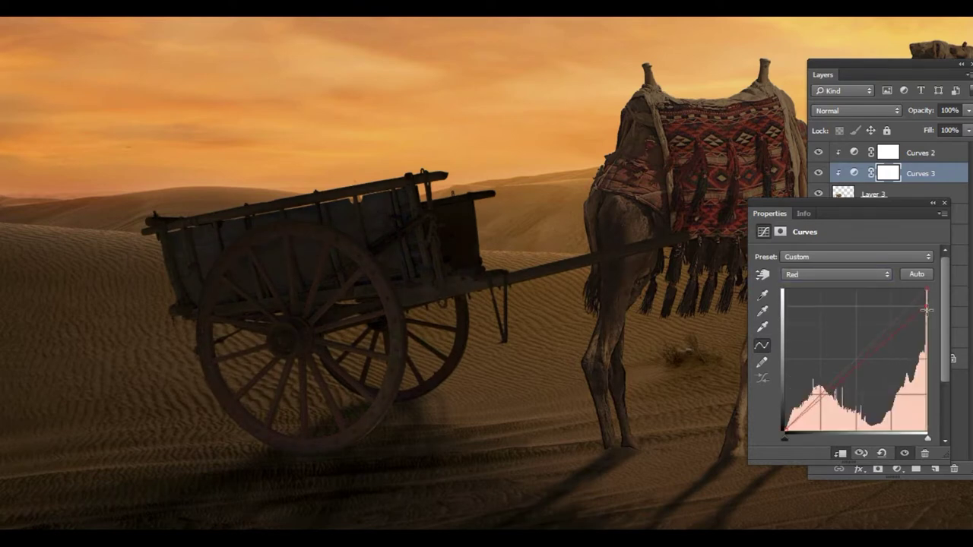
drag(925, 291, 926, 323)
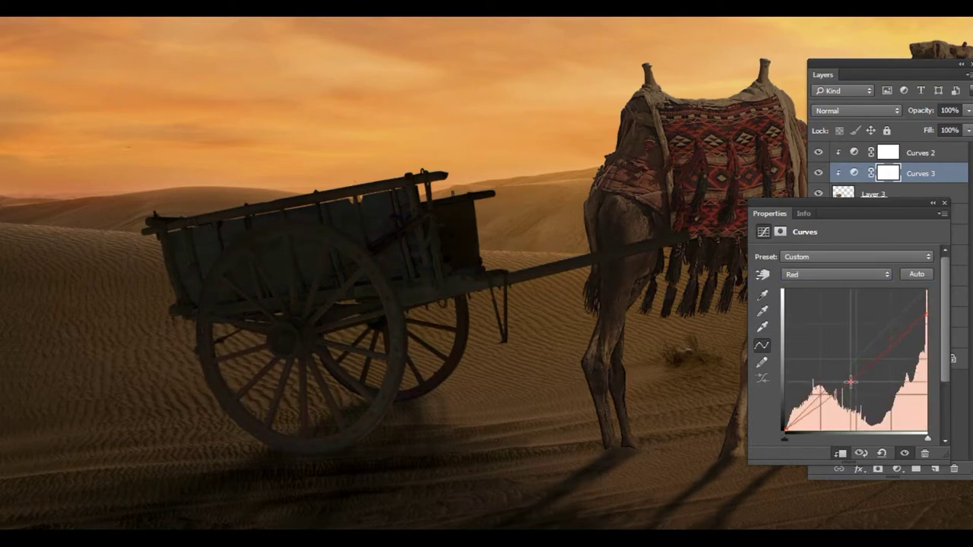
key(alt+4)
drag(927, 291, 926, 301)
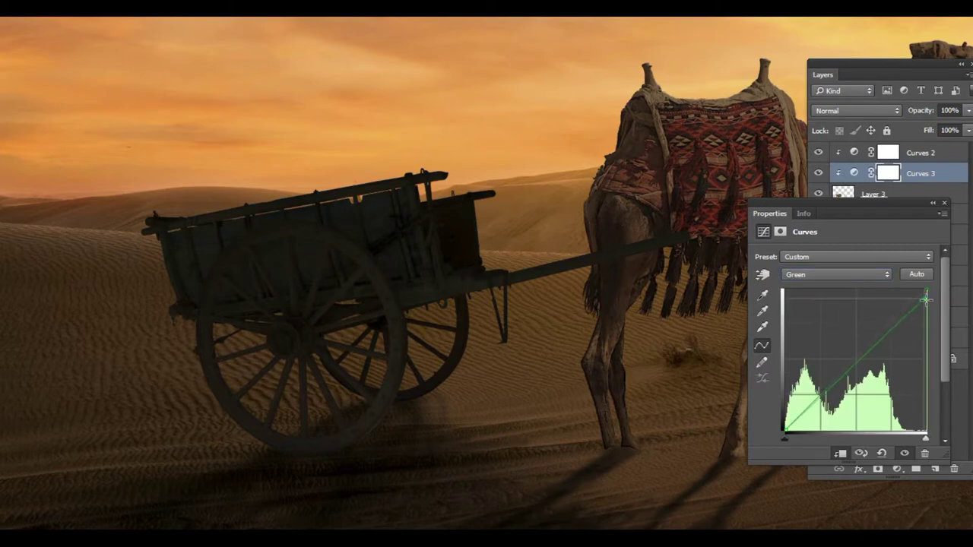
click(944, 203)
Step: Restore the standard layout, close Libraries, and set a smaller black brush
key(ctrl+plus)
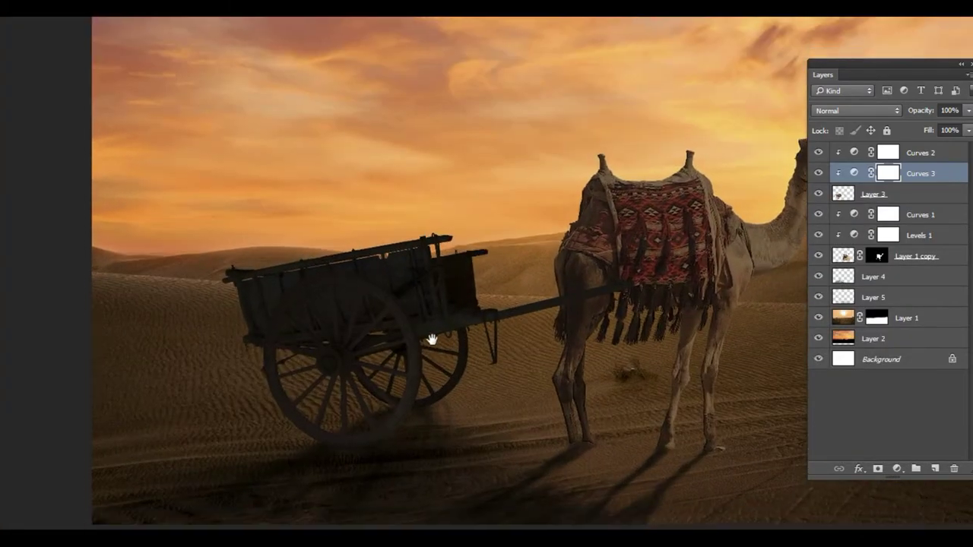
key(f)
click(656, 92)
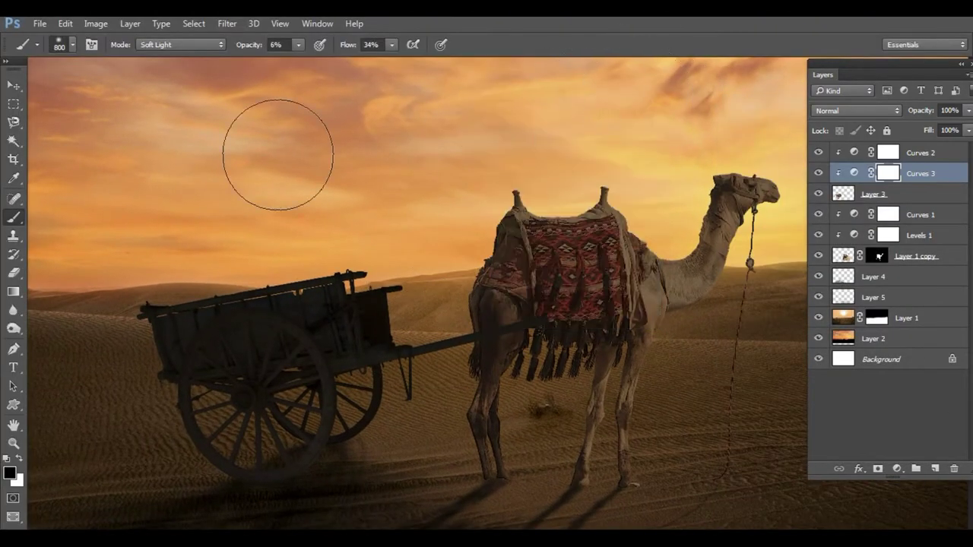
key(shift+alt+n)
key(x)
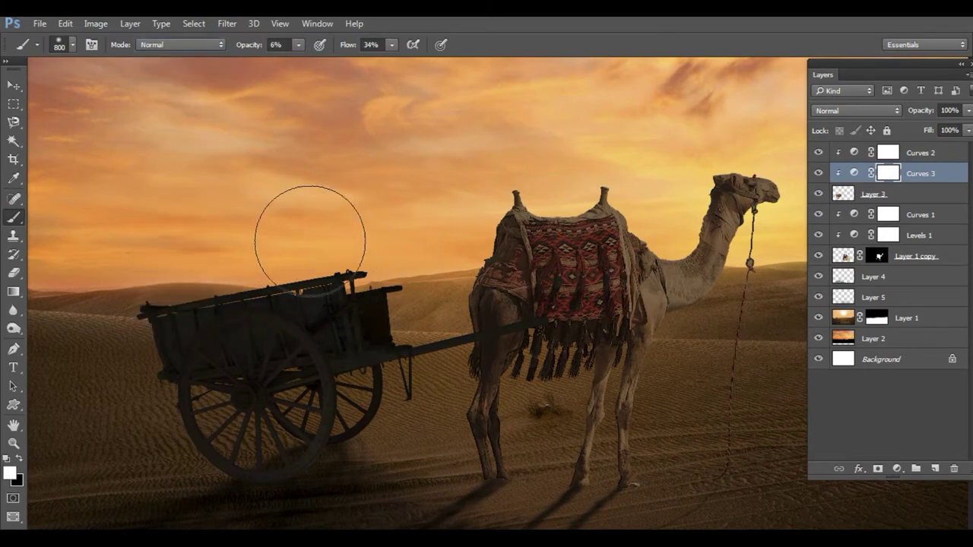
key(bracketleft)
key(bracketleft)
key(x)
Step: Paint black on the Curves 3 mask over the cart with 41% opacity and 100% flow
drag(298, 44, 301, 60)
drag(391, 44, 440, 61)
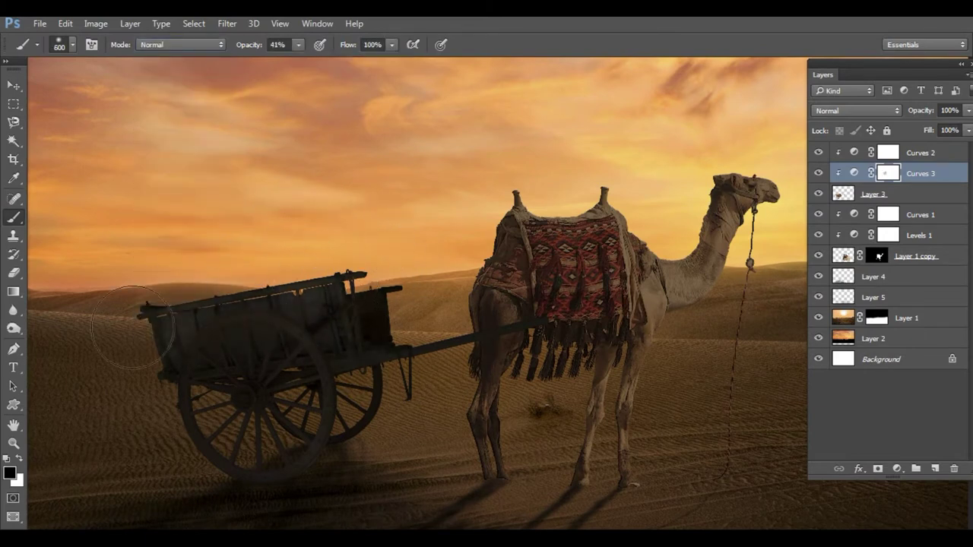
drag(163, 324, 394, 264)
key(bracketleft)
key(bracketleft)
key(bracketleft)
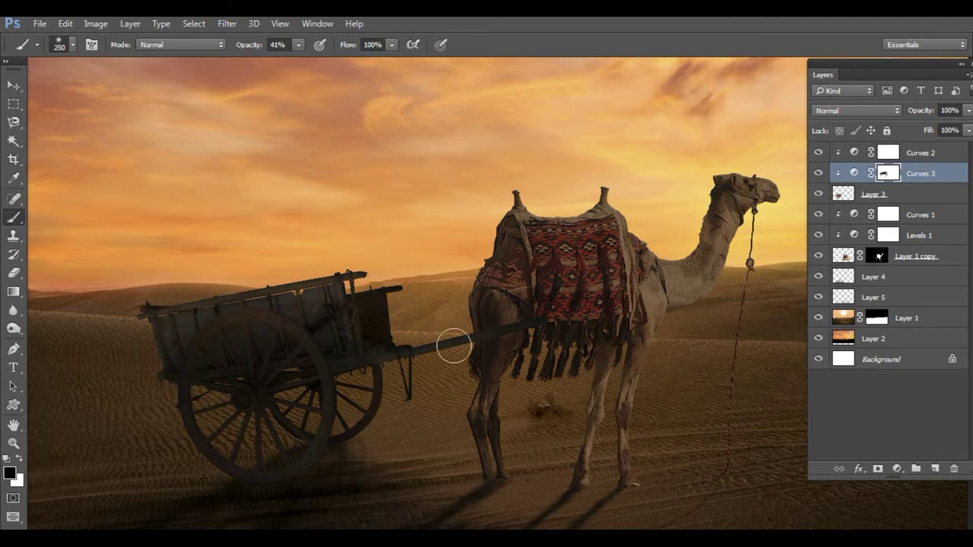
drag(446, 379, 345, 355)
Step: Add a clipped Curves 4 adjustment above Curves 1 with a lowered curve darkening the camel
click(935, 468)
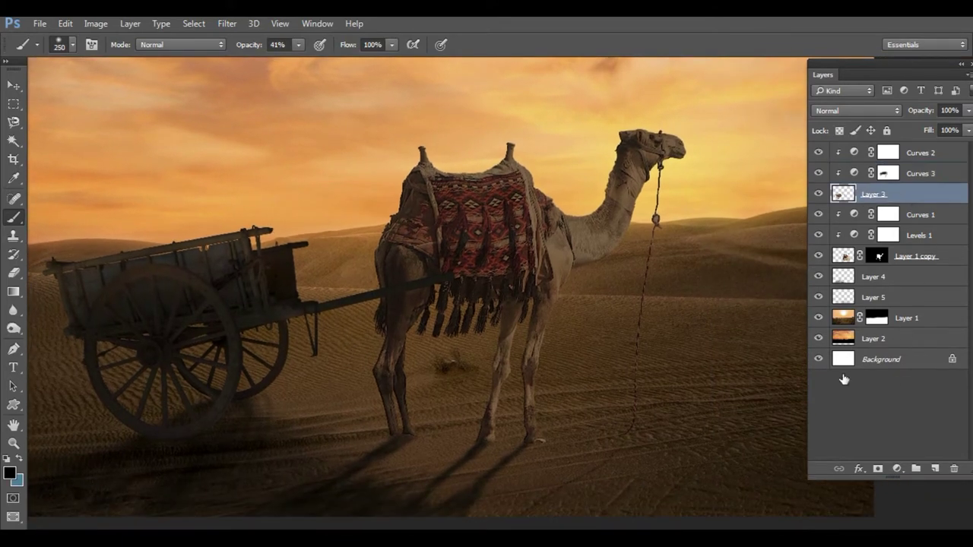
key(ctrl+alt+g)
drag(298, 44, 292, 55)
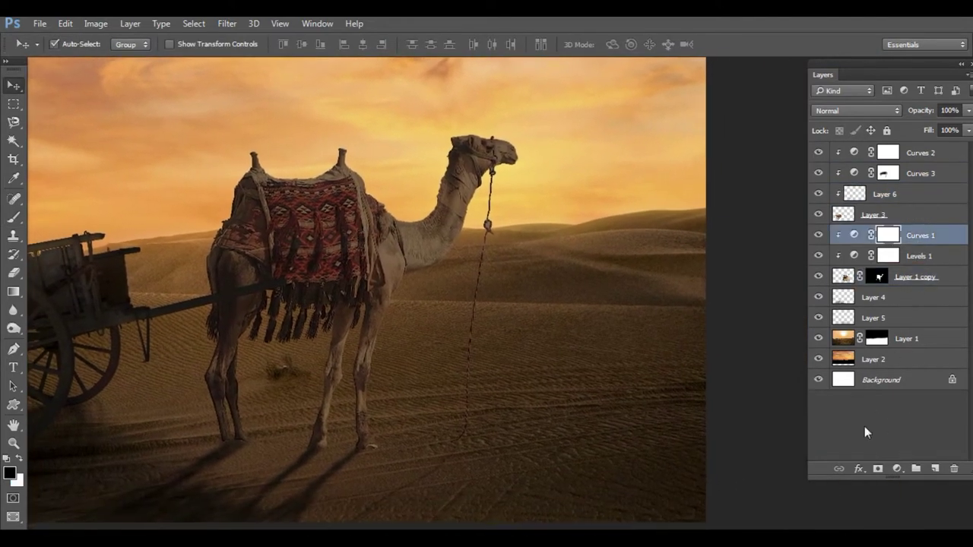
click(897, 468)
click(899, 244)
drag(925, 291, 925, 323)
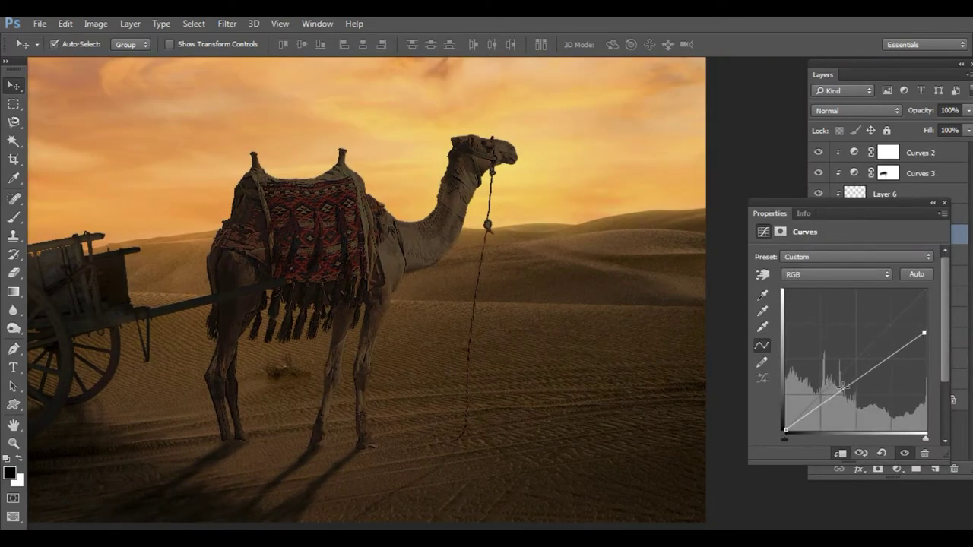
drag(848, 381, 848, 397)
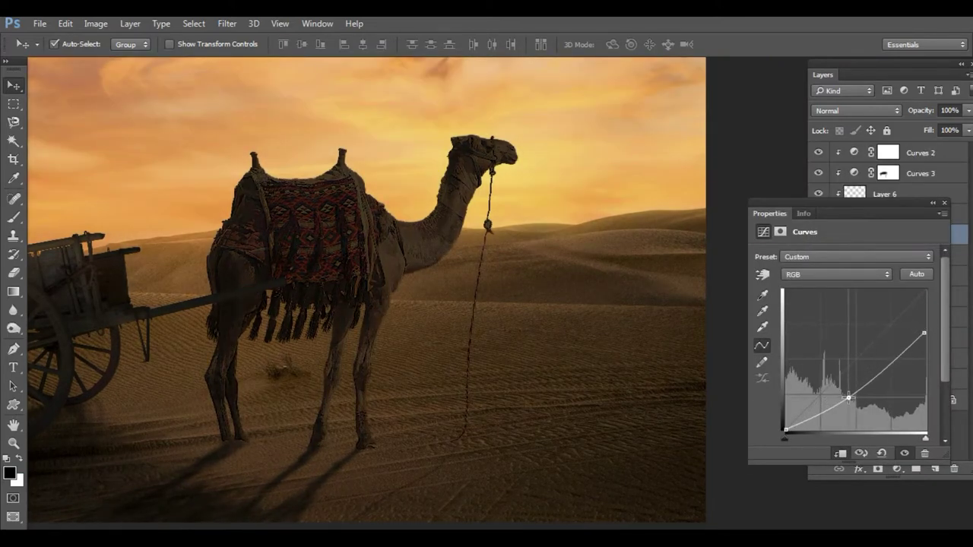
drag(923, 333, 925, 322)
click(943, 203)
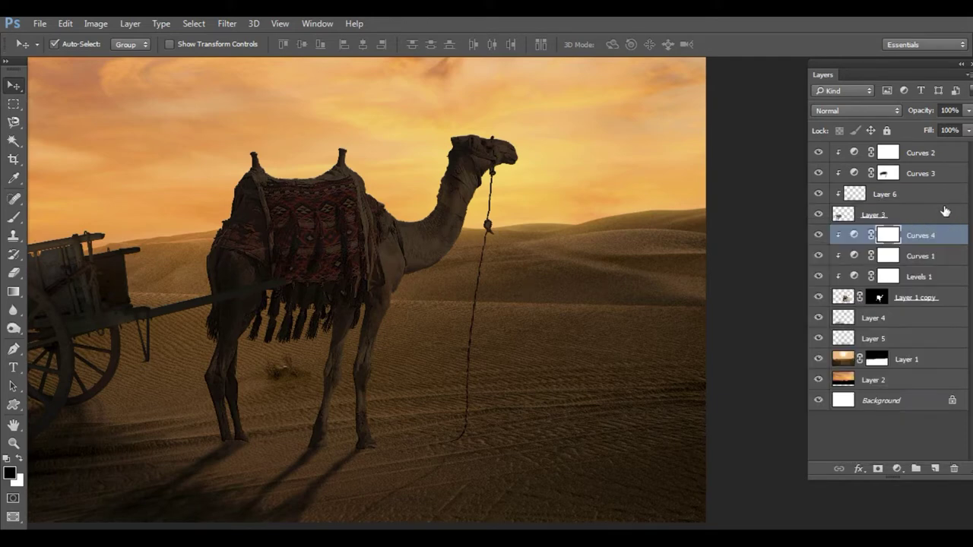
Step: Paint the hump, neck and chest back lighter on the Curves 4 mask at 30% opacity
click(12, 217)
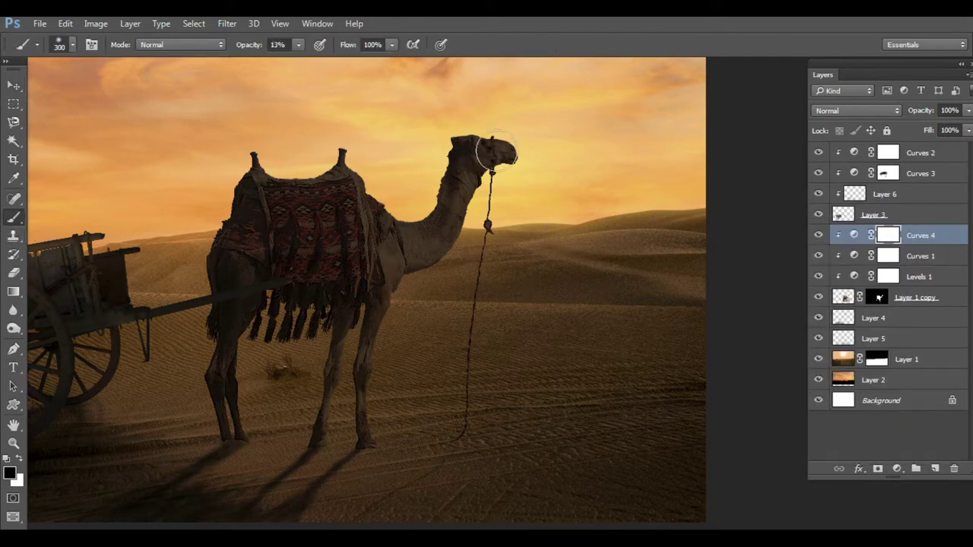
mouse_move(250, 190)
mouse_down()
mouse_move(276, 152)
mouse_move(373, 134)
mouse_move(456, 182)
mouse_up()
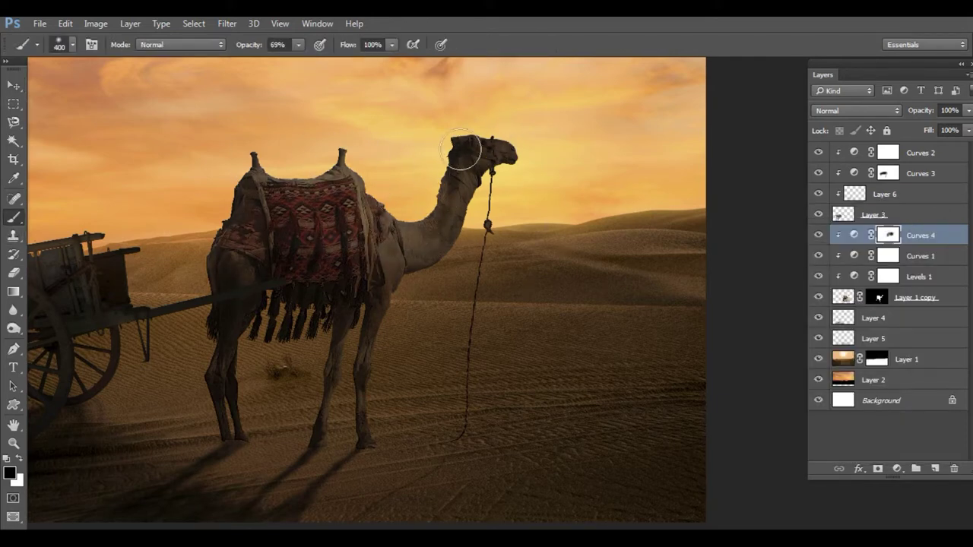
key(bracketleft)
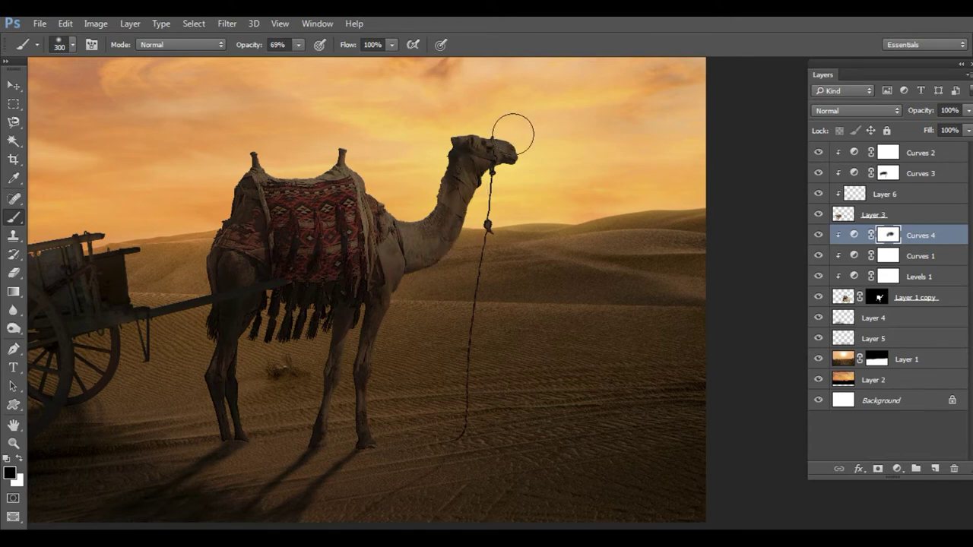
drag(298, 44, 273, 64)
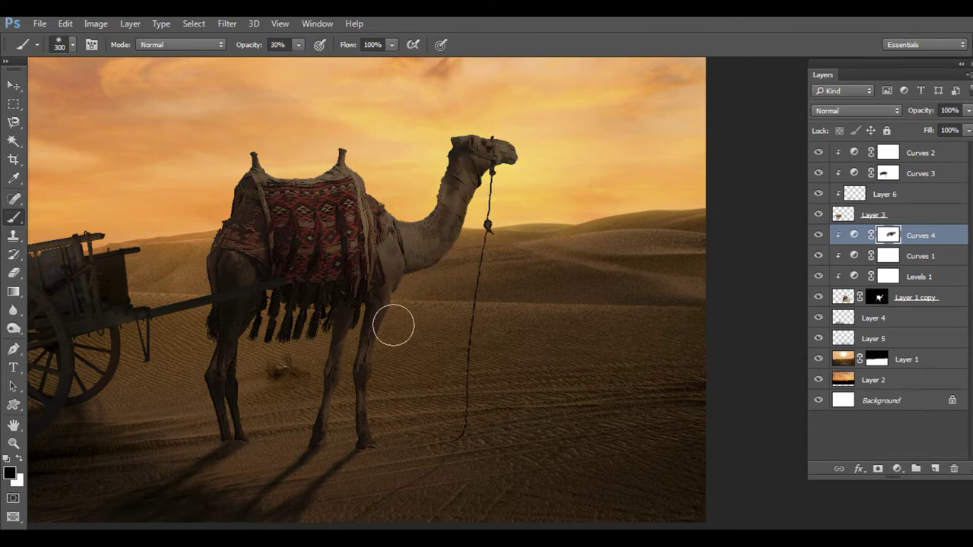
drag(393, 325, 406, 321)
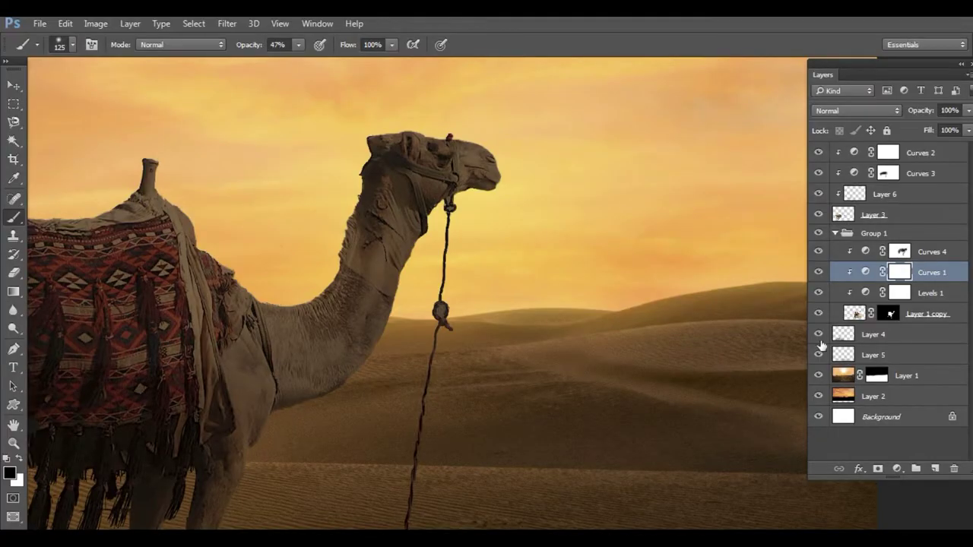
Step: Create a clipped Overlay Layer 7 filled with overlay-neutral grey
key(o)
alt+click(934, 472)
click(431, 214)
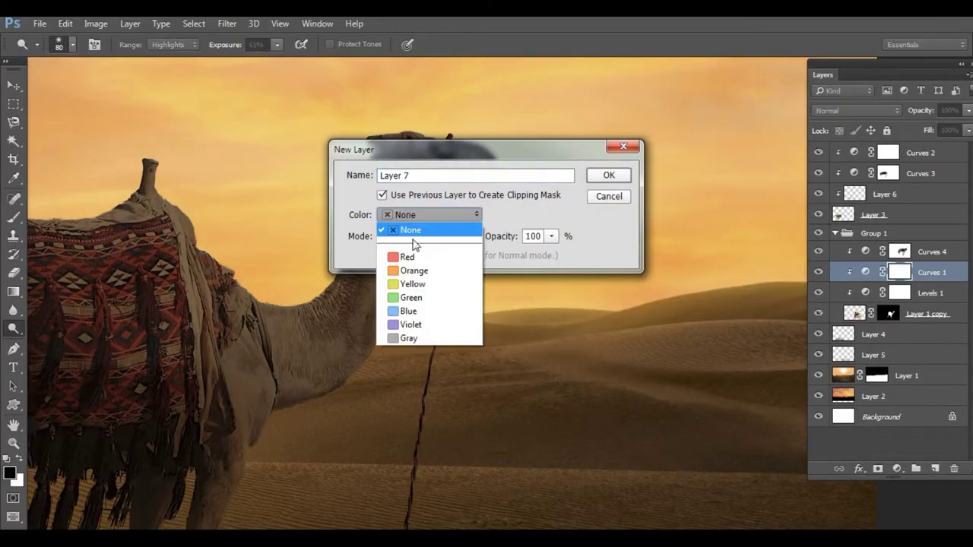
click(425, 236)
click(401, 199)
click(401, 257)
key(Return)
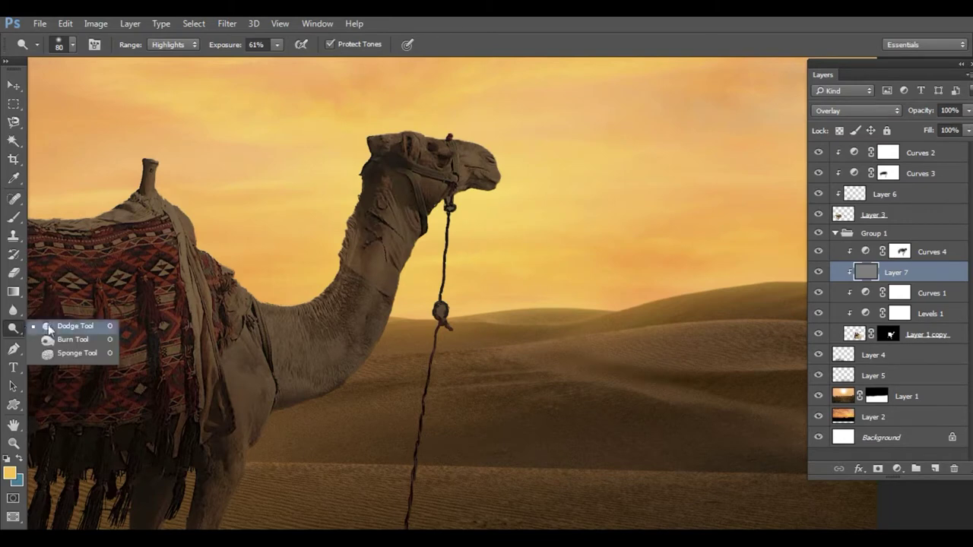
Step: Dodge the camel's head and snout at 34% exposure with a smaller brush
click(277, 44)
drag(267, 62, 255, 63)
scroll(452, 158, up, 2)
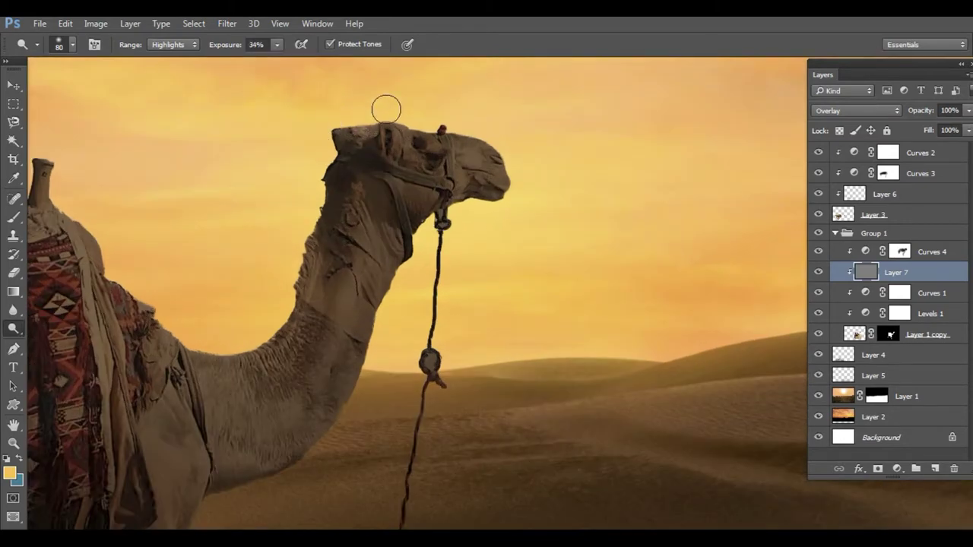
scroll(402, 131, up, 2)
key(bracketleft)
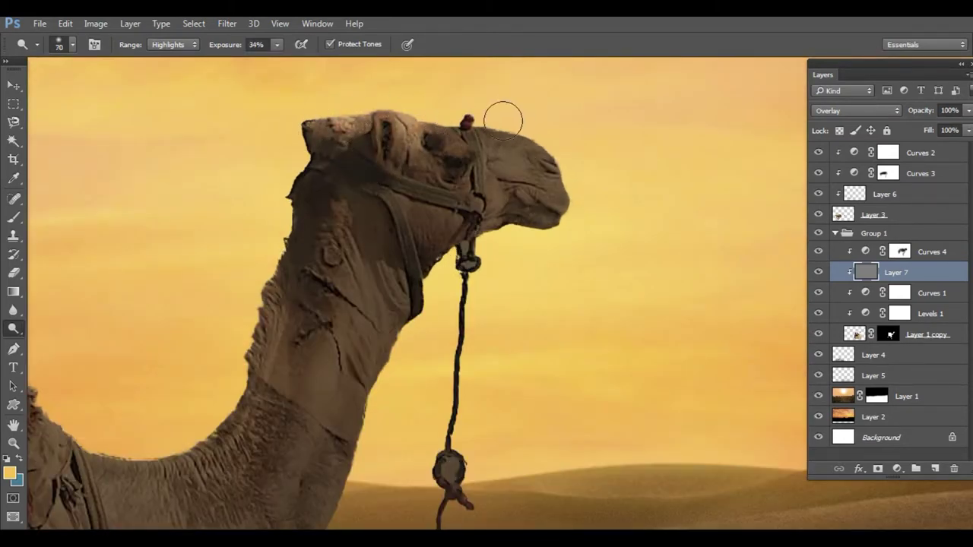
mouse_move(503, 119)
mouse_down()
mouse_move(539, 135)
mouse_move(523, 178)
mouse_move(505, 124)
mouse_move(560, 235)
mouse_up()
Step: Dodge along the edge and underside of the camel's neck with a larger brush
scroll(567, 311, down, 3)
scroll(526, 306, up, 3)
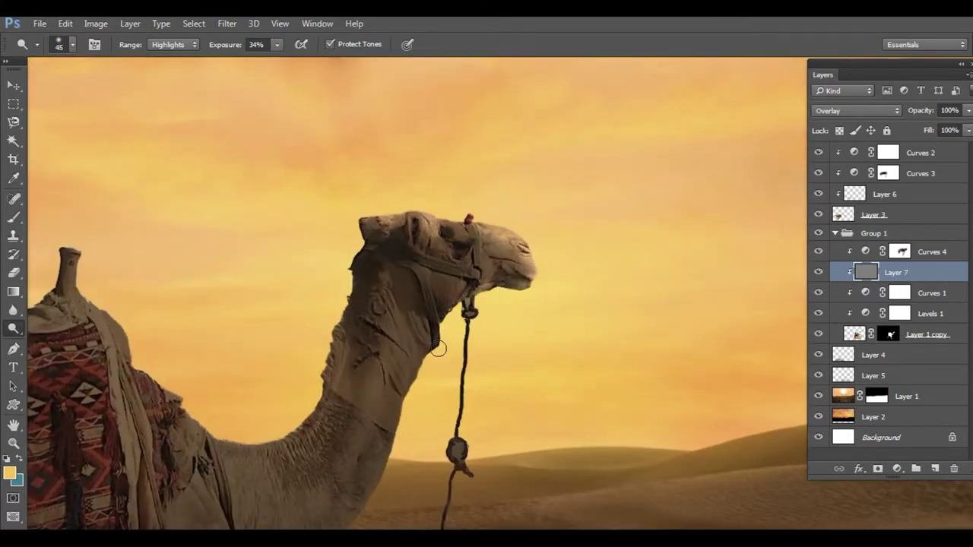
scroll(424, 412, up, 2)
key(bracketright)
key(bracketright)
drag(369, 98, 307, 304)
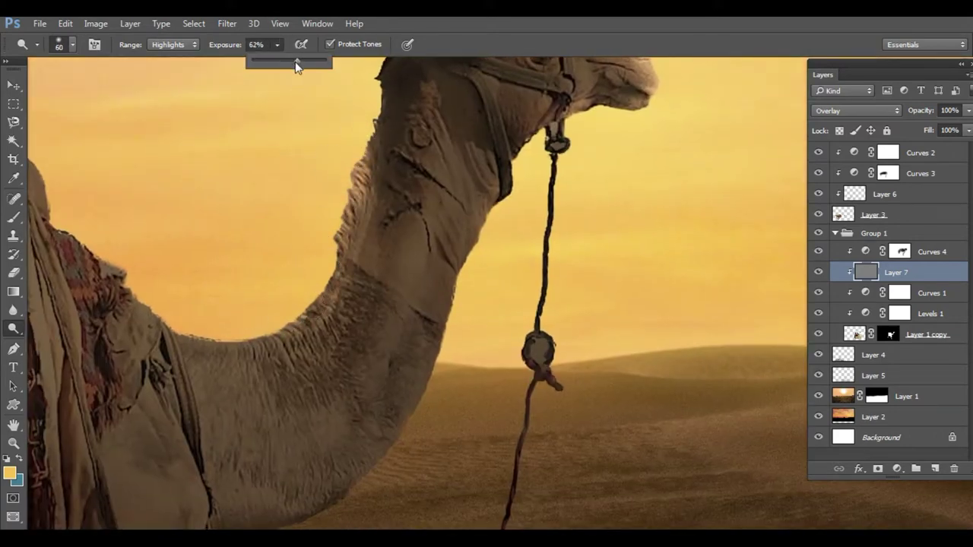
drag(187, 322, 272, 324)
scroll(428, 406, down, 3)
scroll(422, 352, up, 3)
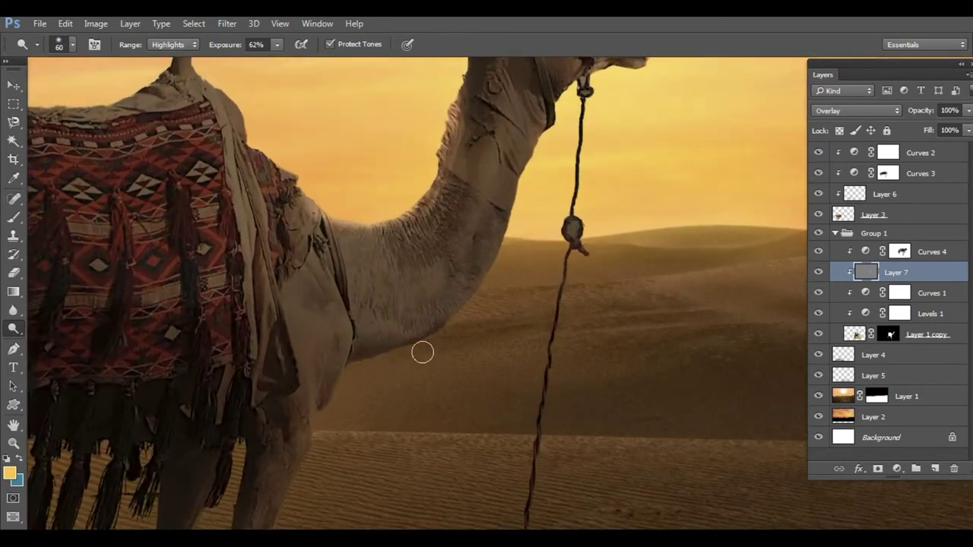
mouse_move(448, 318)
mouse_down()
mouse_move(506, 228)
mouse_move(481, 261)
mouse_move(500, 213)
mouse_up()
Step: Shrink the dodge brush and set its exposure to 35%
scroll(479, 270, up, 2)
scroll(500, 328, down, 2)
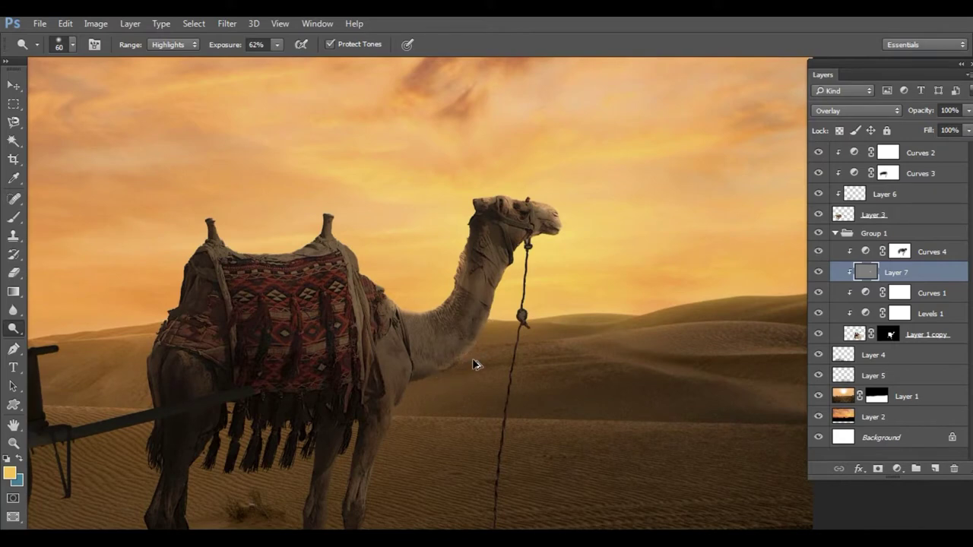
scroll(507, 262, up, 1)
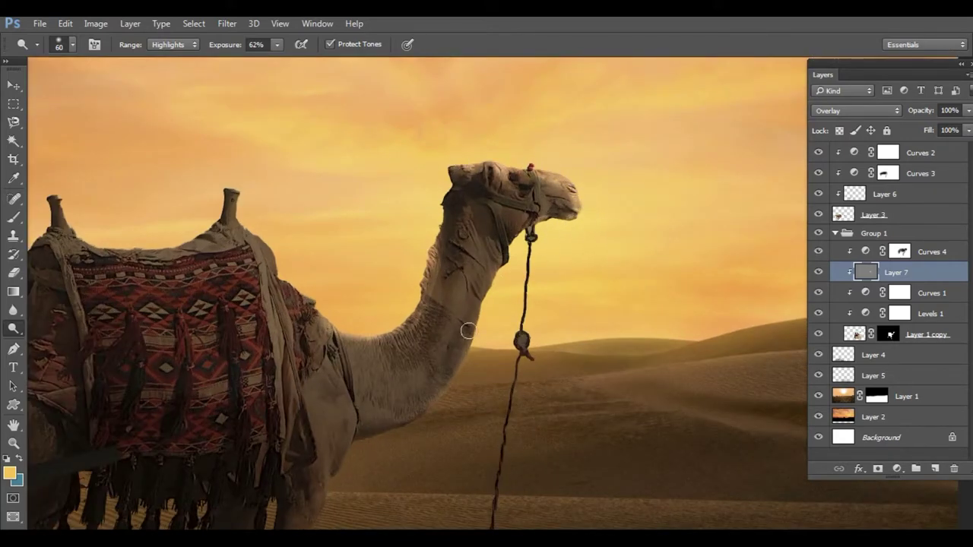
scroll(467, 330, down, 1)
scroll(432, 256, down, 5)
key(bracketleft)
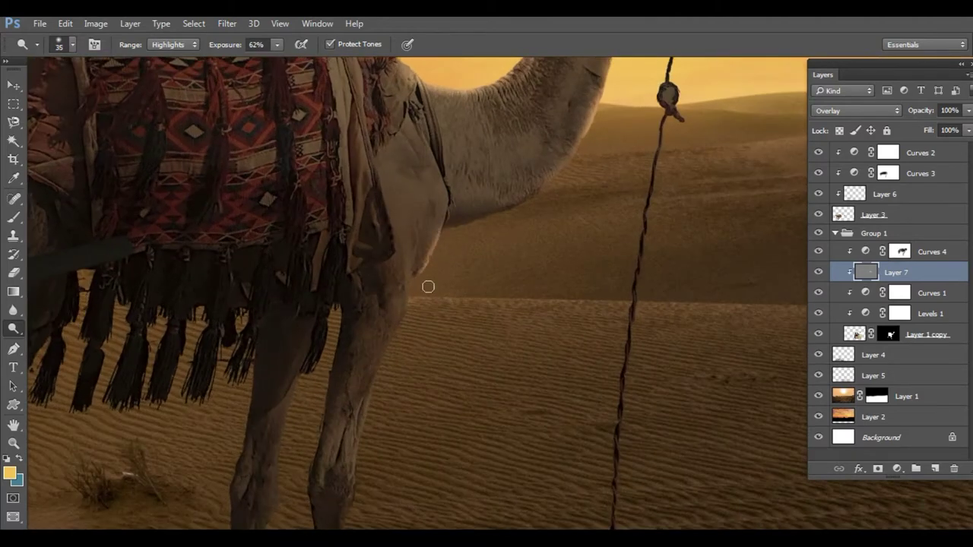
key(bracketleft)
key(bracketleft)
key(bracketleft)
scroll(415, 371, down, 3)
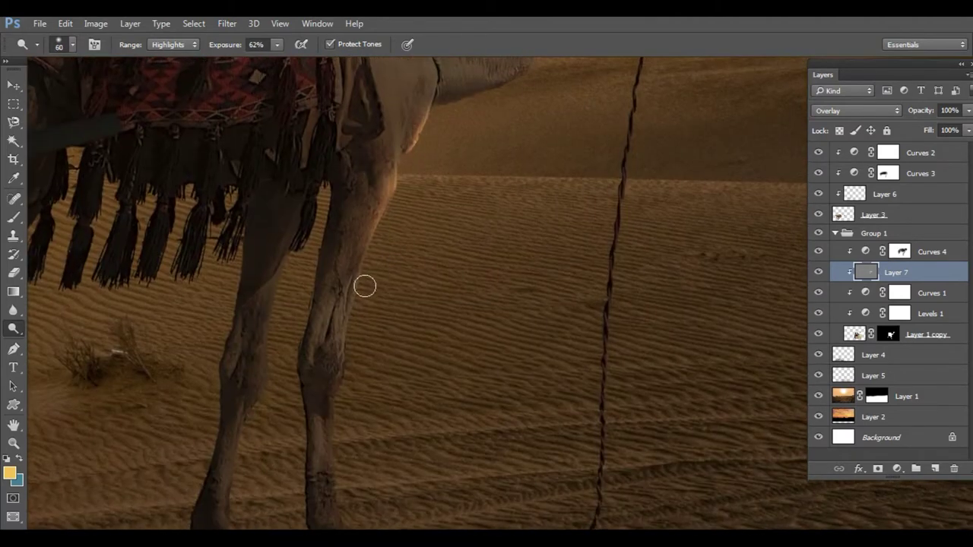
scroll(375, 324, down, 3)
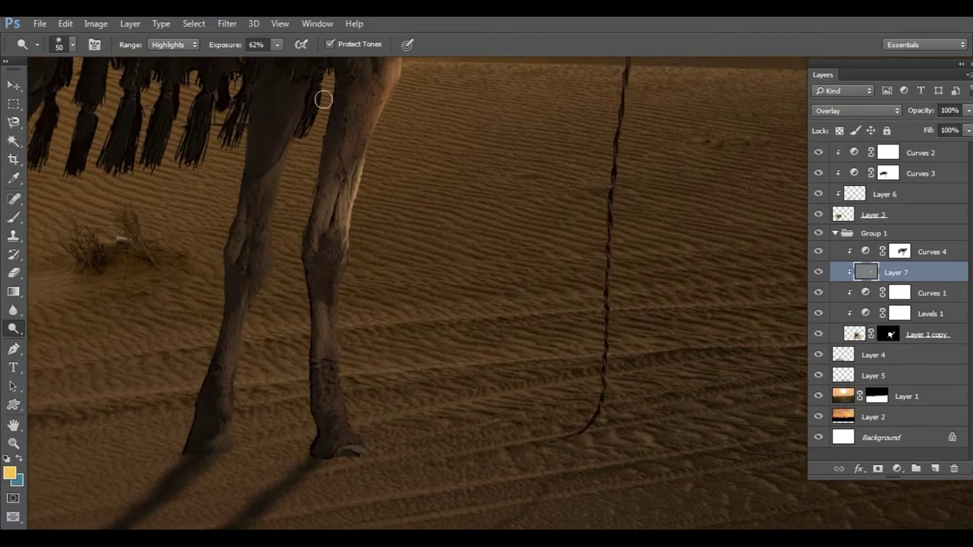
key(3)
key(5)
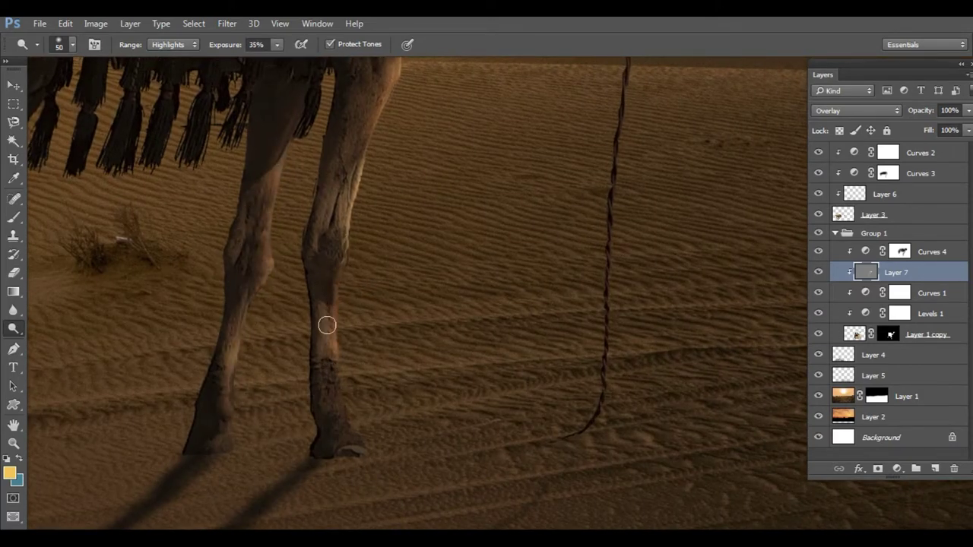
scroll(327, 325, up, 5)
scroll(479, 393, left, 1)
key(bracketright)
key(bracketright)
key(bracketright)
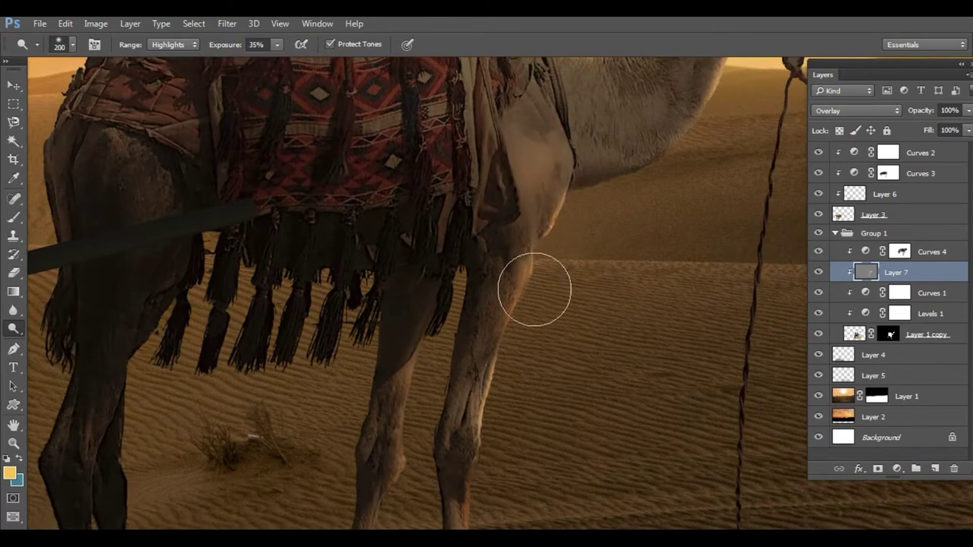
key(bracketleft)
key(bracketleft)
key(bracketleft)
scroll(159, 397, down, 5)
scroll(159, 397, left, 1)
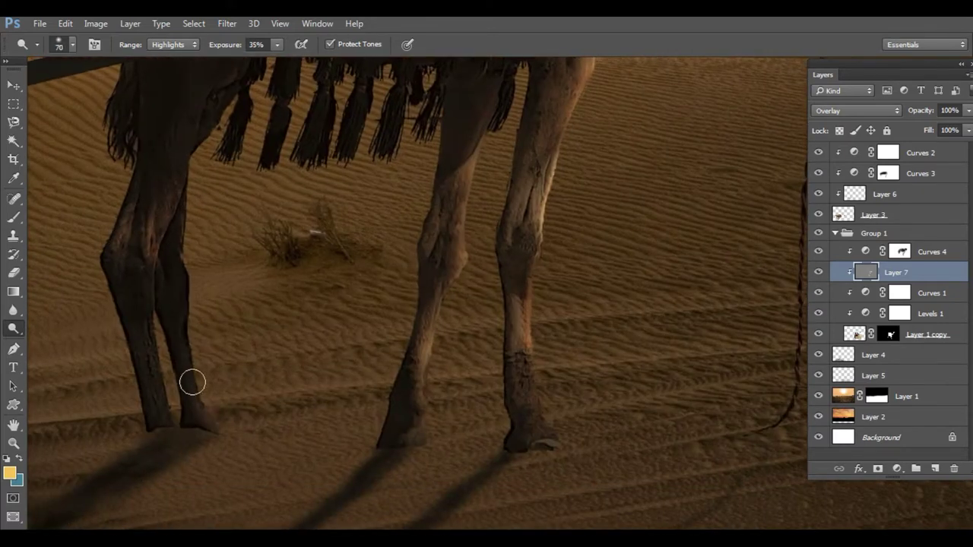
scroll(591, 358, down, 5)
scroll(419, 256, up, 3)
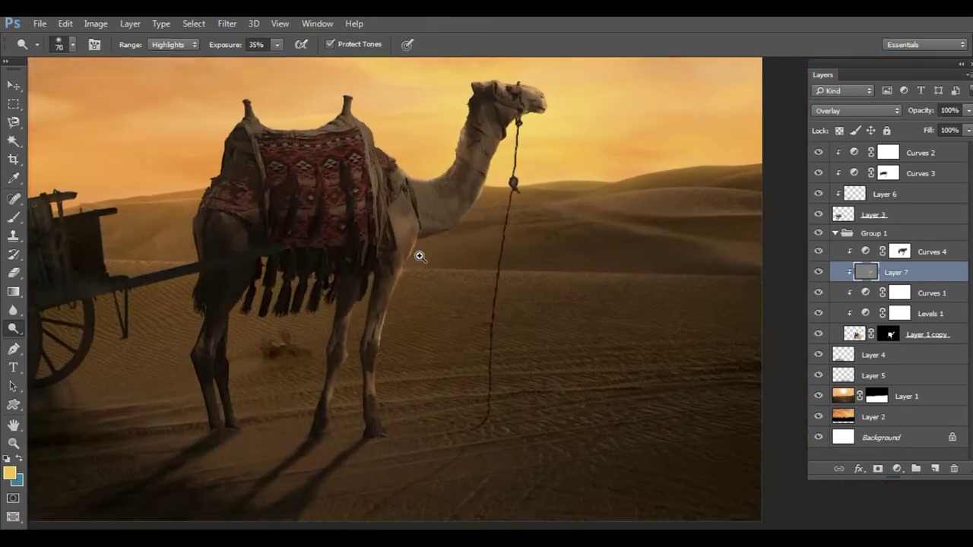
scroll(413, 258, up, 2)
Step: Set up a mid-grey paint brush at 21% opacity
key(e)
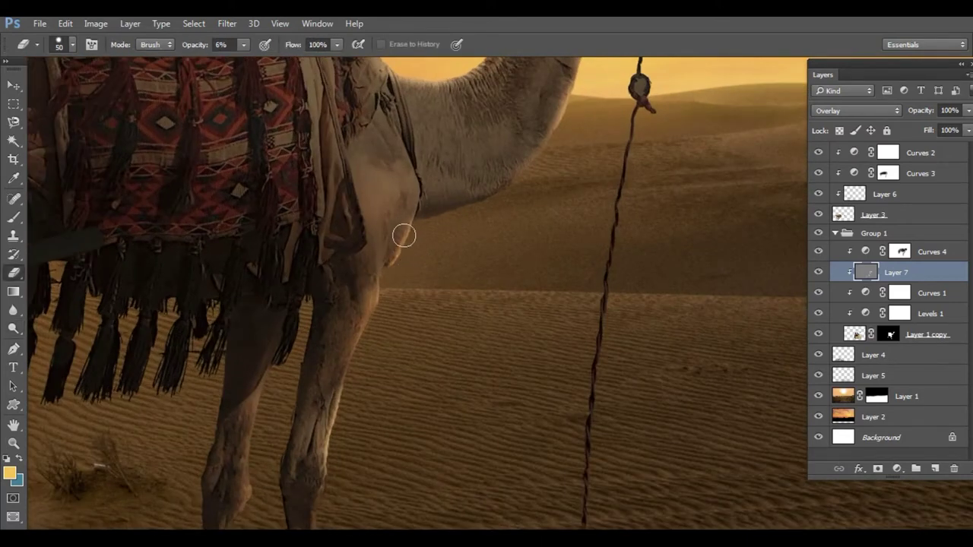
key(F6)
drag(843, 112, 859, 112)
key(b)
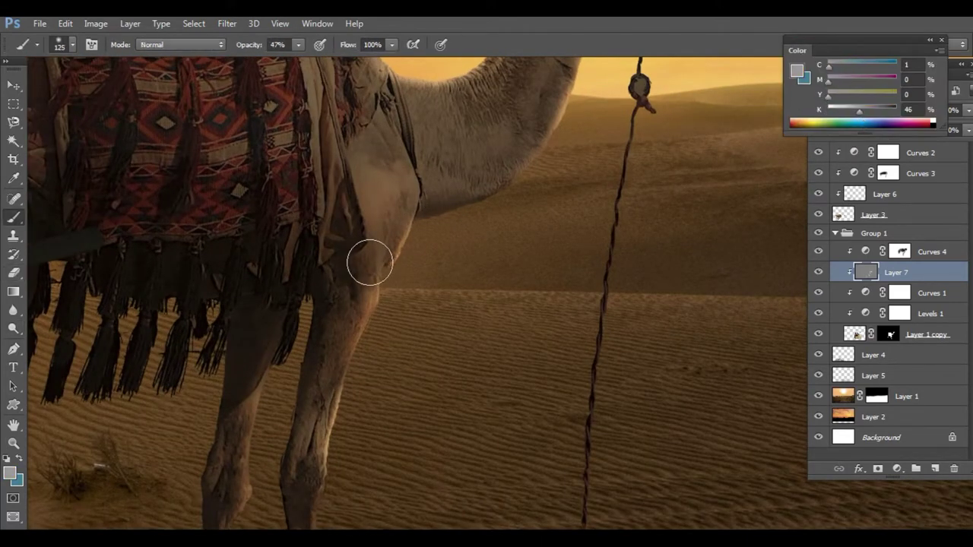
key(2)
key(1)
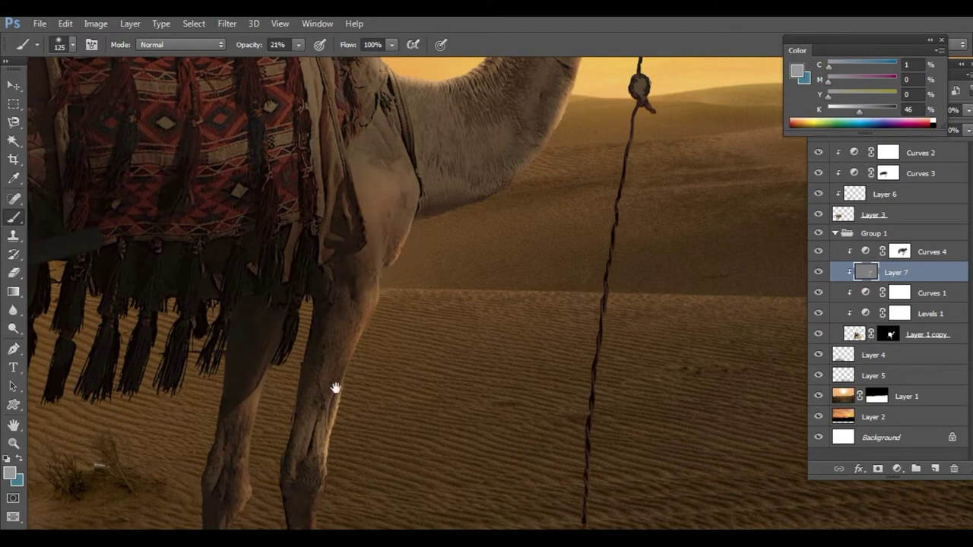
scroll(337, 386, down, 3)
scroll(539, 206, down, 2)
scroll(524, 217, down, 2)
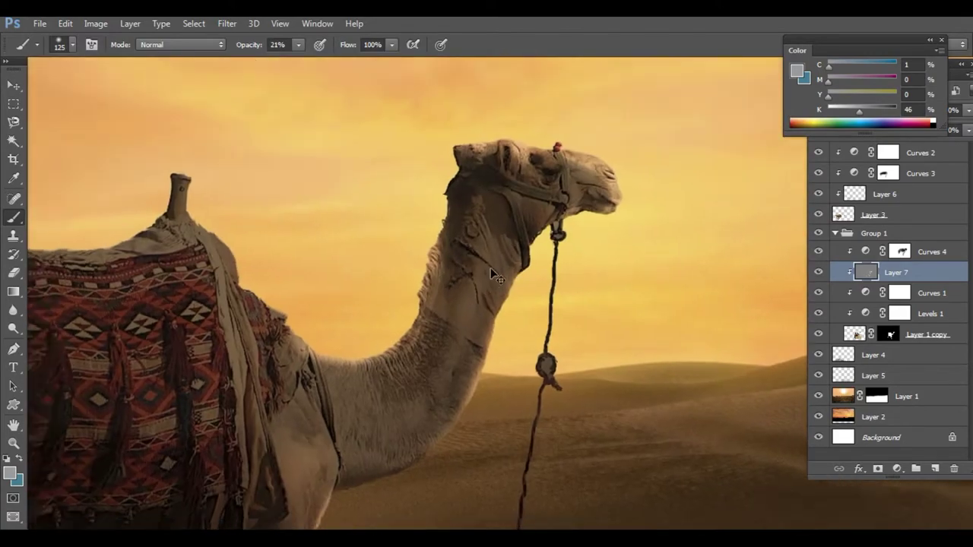
scroll(531, 217, down, 1)
Step: Zoom in and dodge the highlights along the top of the saddle
key(ctrl+equal)
key(F7)
key(o)
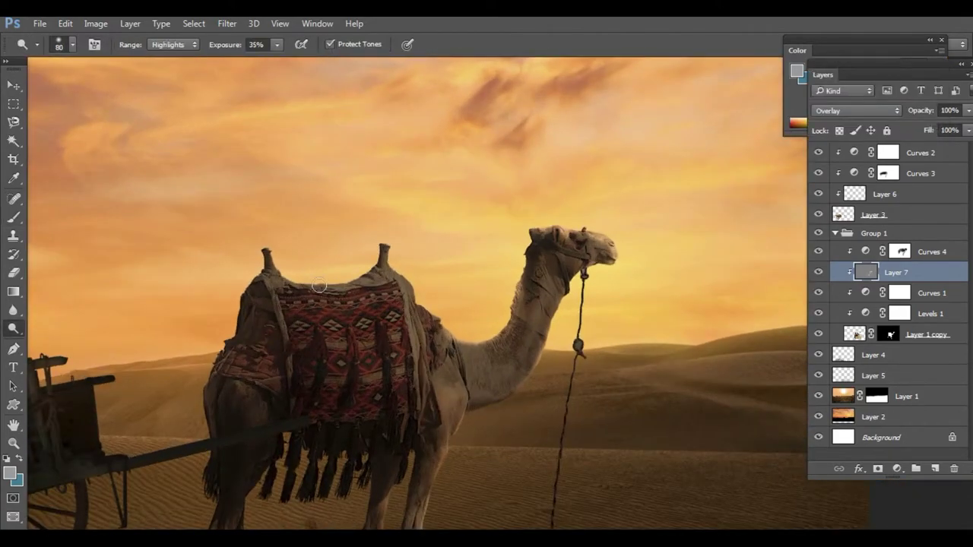
mouse_move(303, 287)
mouse_down()
mouse_move(358, 254)
mouse_move(391, 277)
mouse_move(282, 264)
mouse_up()
Step: Recentre the view on the camel and cart and select the Curves 3 layer
drag(425, 296, 407, 190)
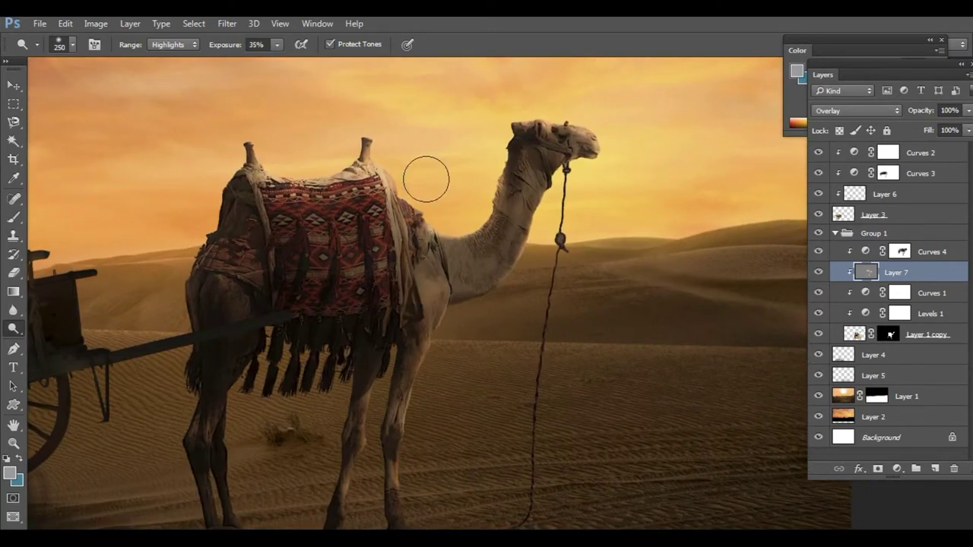
scroll(501, 319, down, 1)
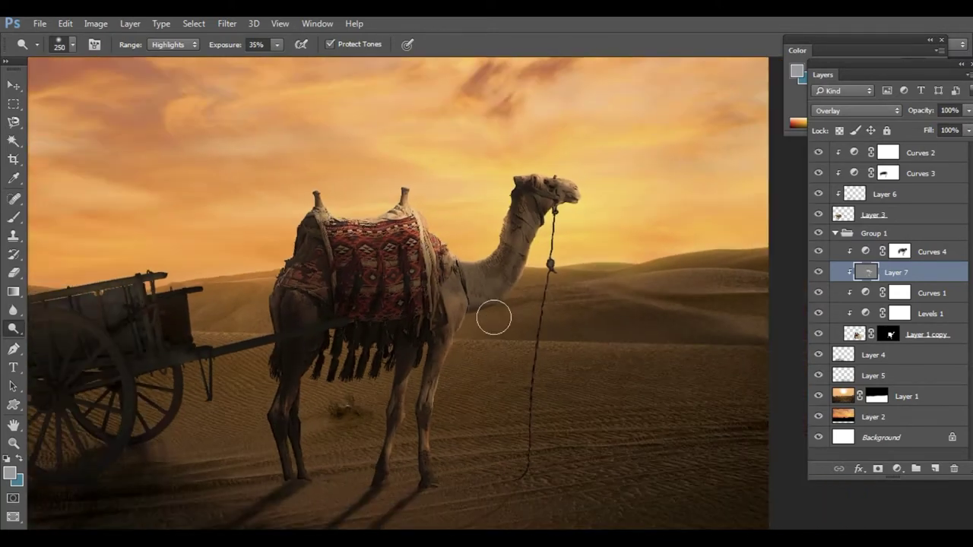
scroll(516, 350, down, 2)
scroll(565, 391, up, 2)
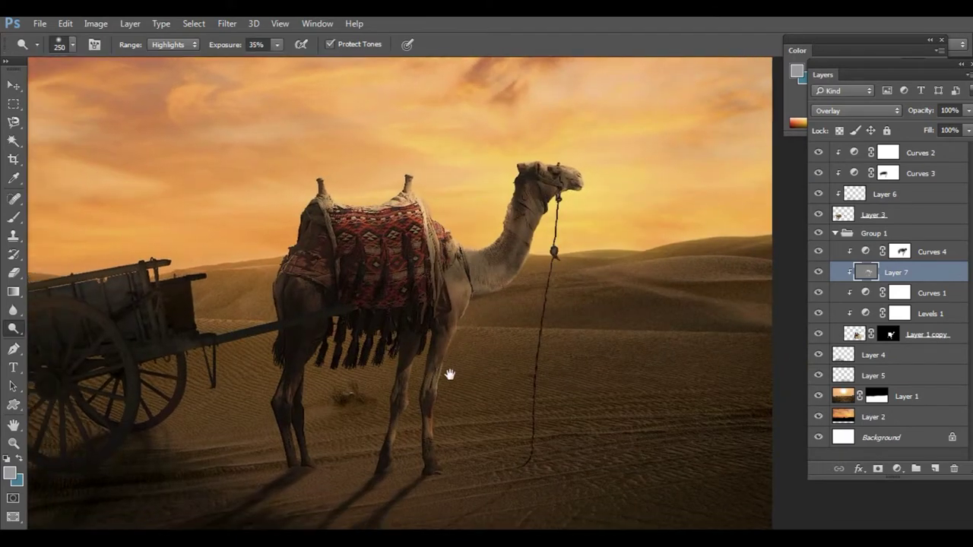
drag(310, 360, 469, 311)
key(v)
click(758, 234)
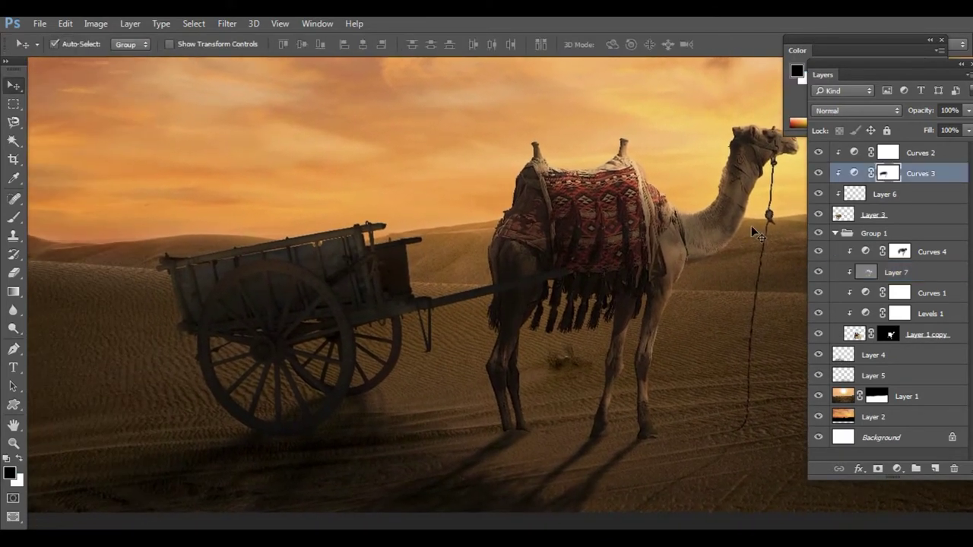
Step: Re-enable Curves 3 and add a clipped Overlay Layer 8 above Curves 2
click(819, 173)
click(887, 156)
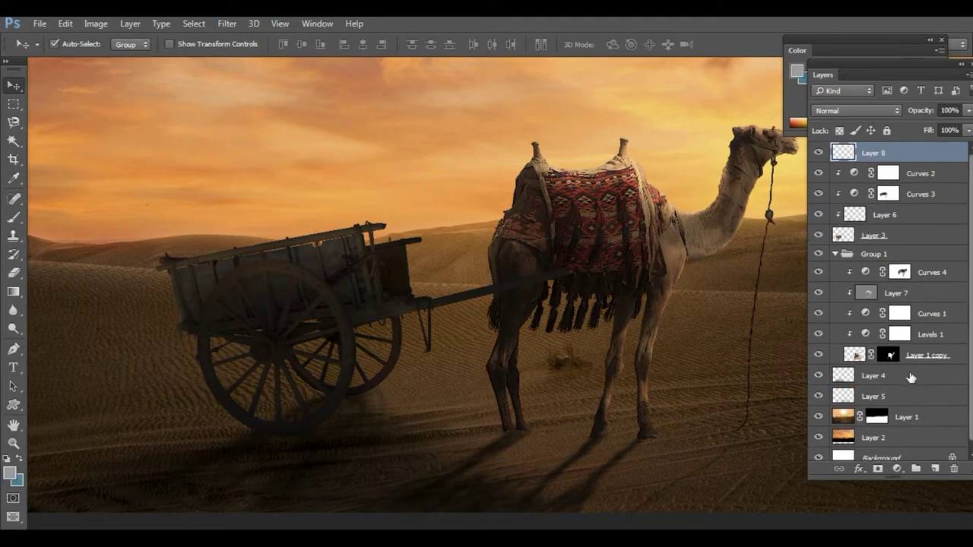
key(ctrl+shift+n)
click(413, 235)
click(402, 213)
click(610, 174)
Step: Dodge highlights along the cart's top rail with a smaller brush
key(o)
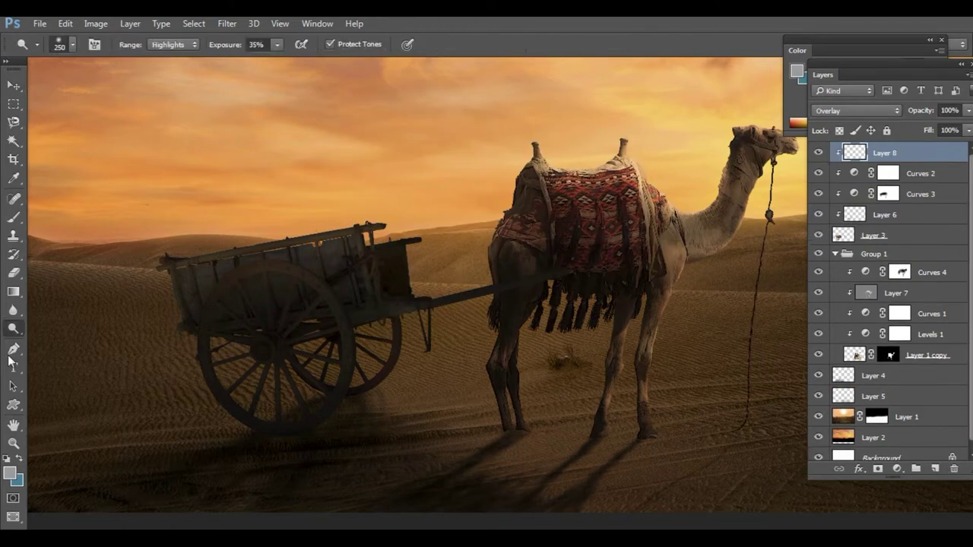
scroll(231, 266, up, 2)
key(bracketleft)
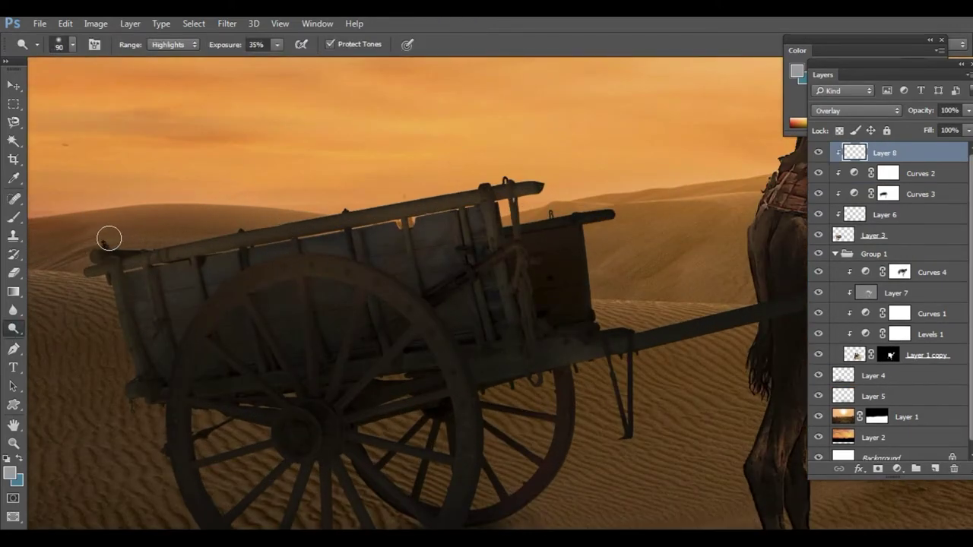
key(F6)
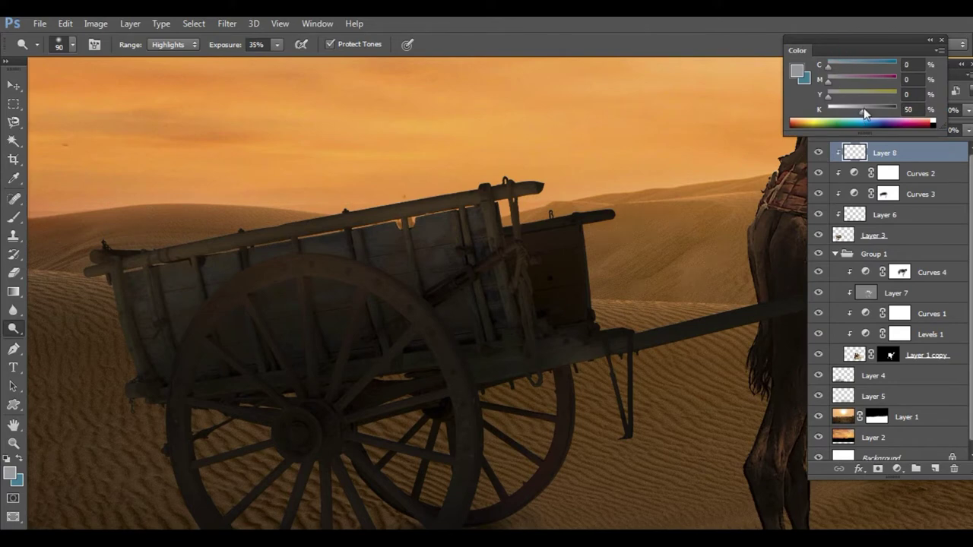
scroll(228, 235, up, 1)
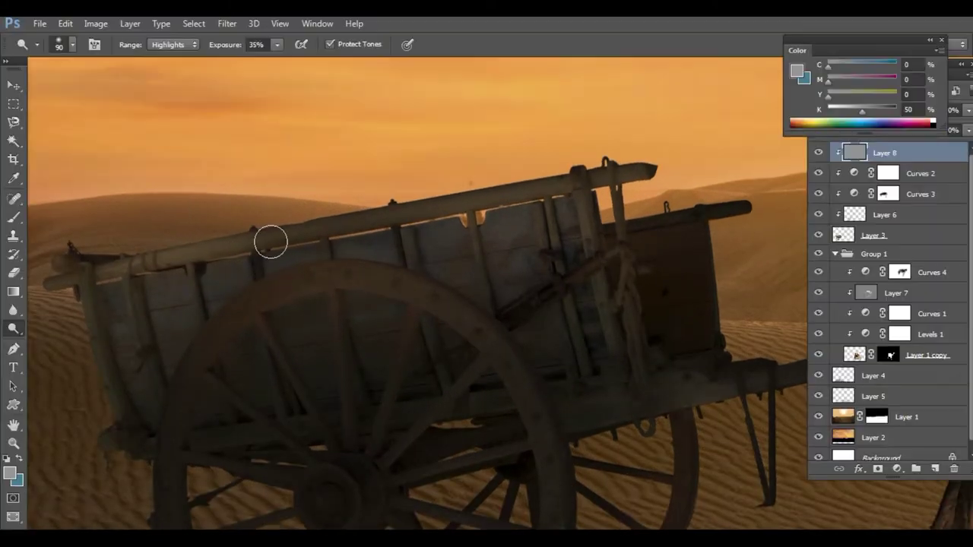
key(F6)
key(bracketleft)
drag(251, 231, 320, 221)
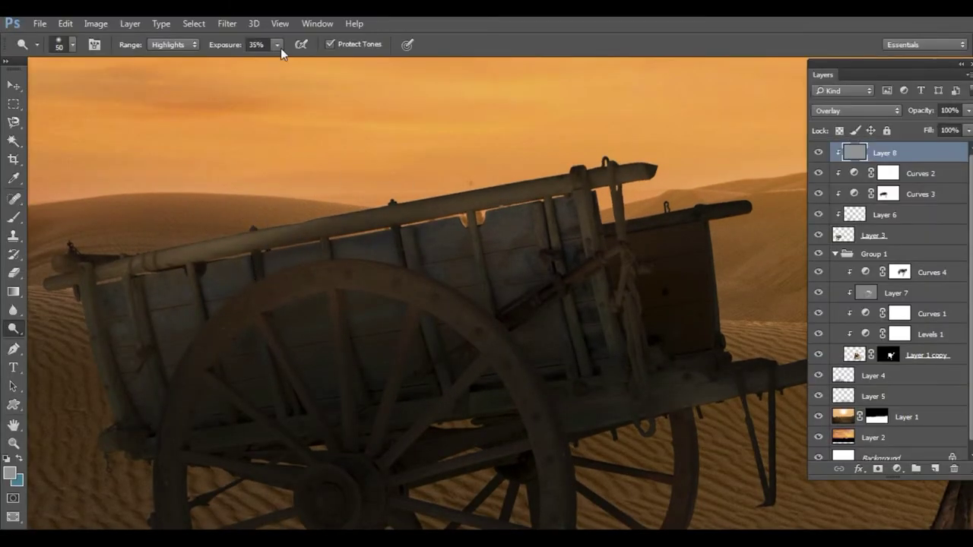
drag(444, 190, 539, 174)
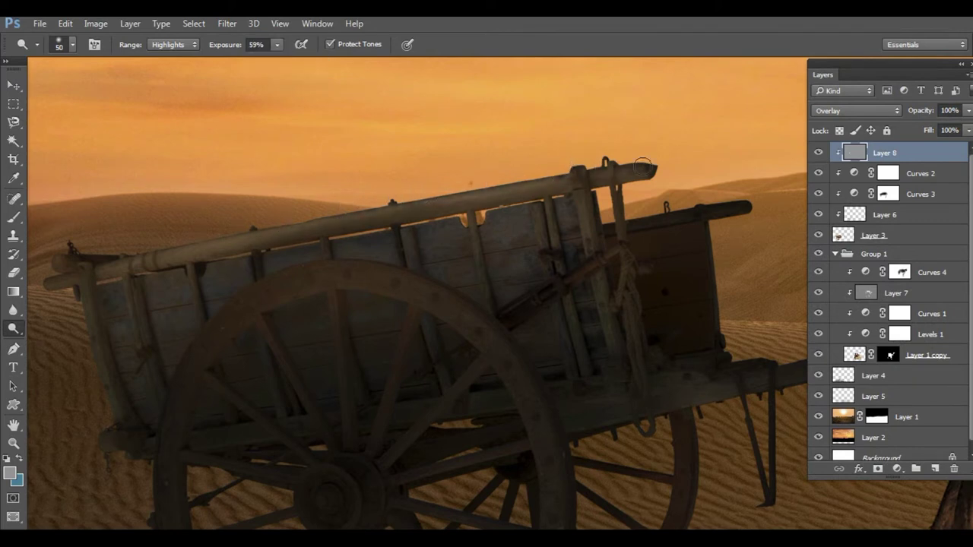
Step: Raise dodge exposure to 71% and brighten the cart's side panel and upright post
drag(271, 44, 279, 61)
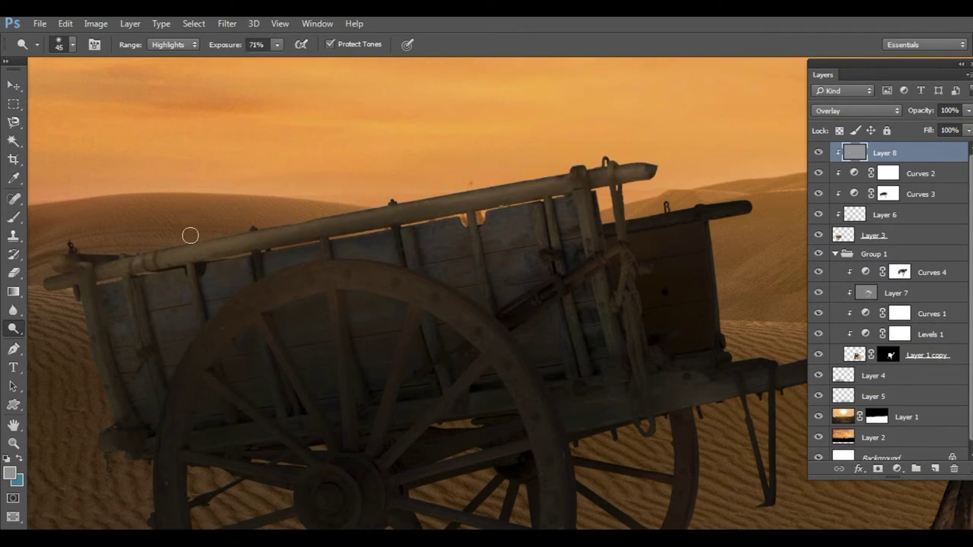
drag(529, 176, 345, 90)
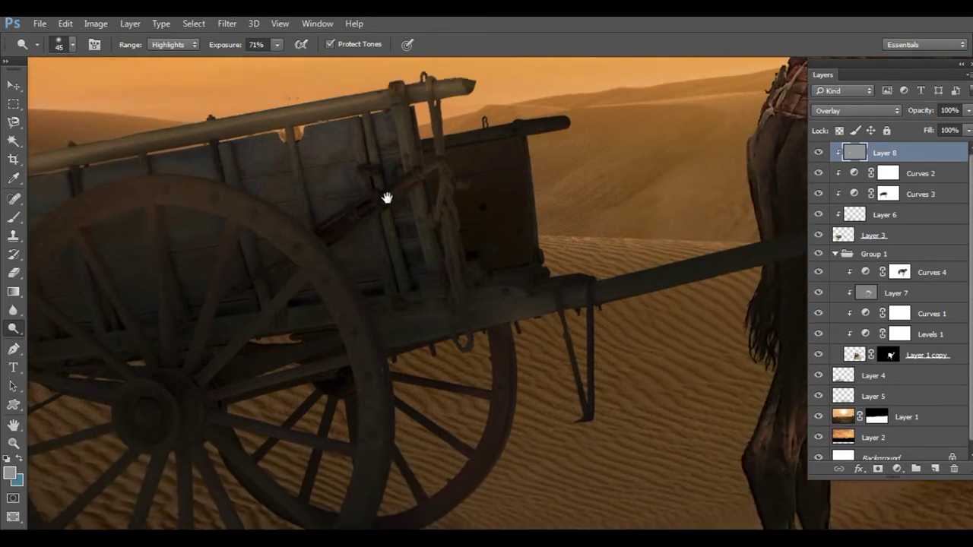
mouse_move(496, 213)
mouse_down()
mouse_move(521, 228)
mouse_move(481, 238)
mouse_move(532, 250)
mouse_up()
key(bracketleft)
key(bracketleft)
key(bracketleft)
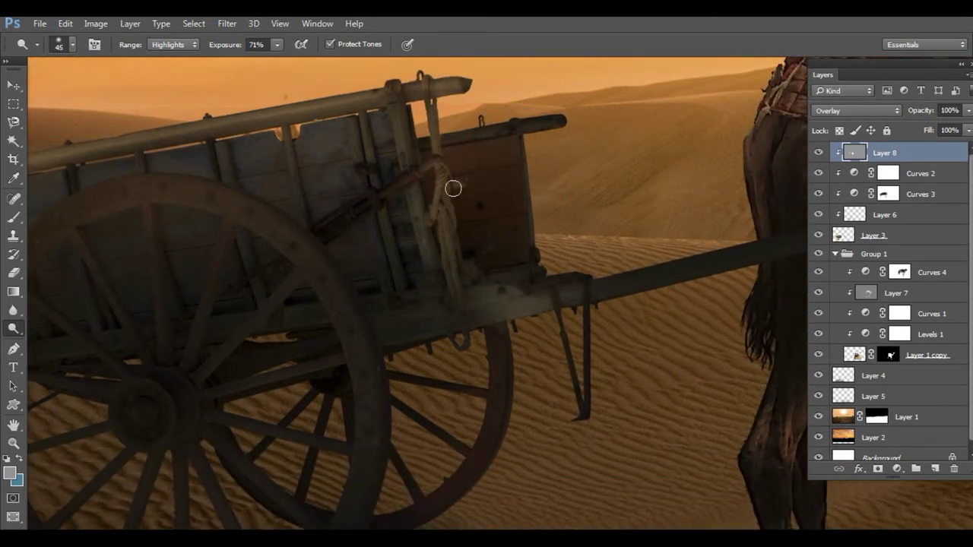
drag(410, 118, 412, 107)
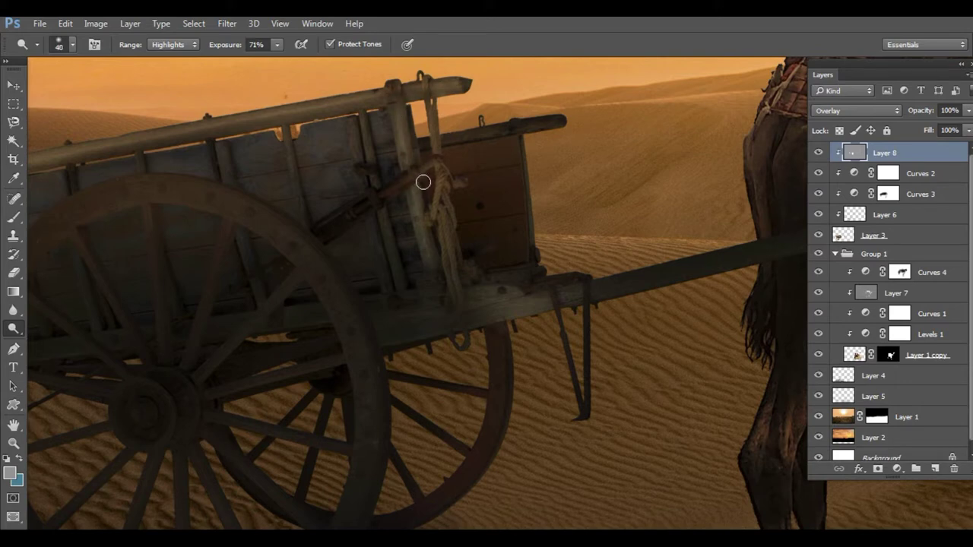
Step: Pan the view to show more of the cart wheel, camel and sand
scroll(397, 321, down, 2)
scroll(397, 321, right, 4)
drag(393, 360, 406, 286)
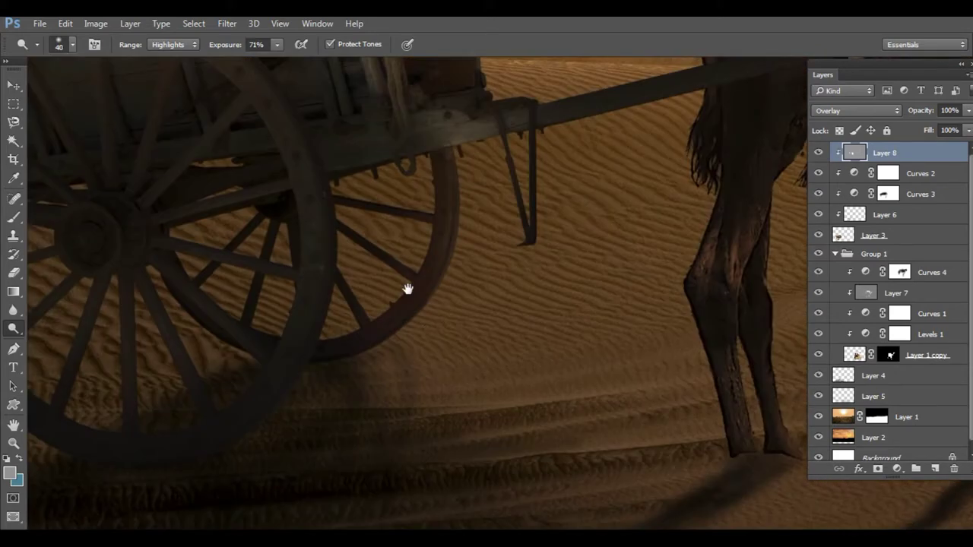
drag(449, 169, 373, 337)
scroll(580, 190, down, 2)
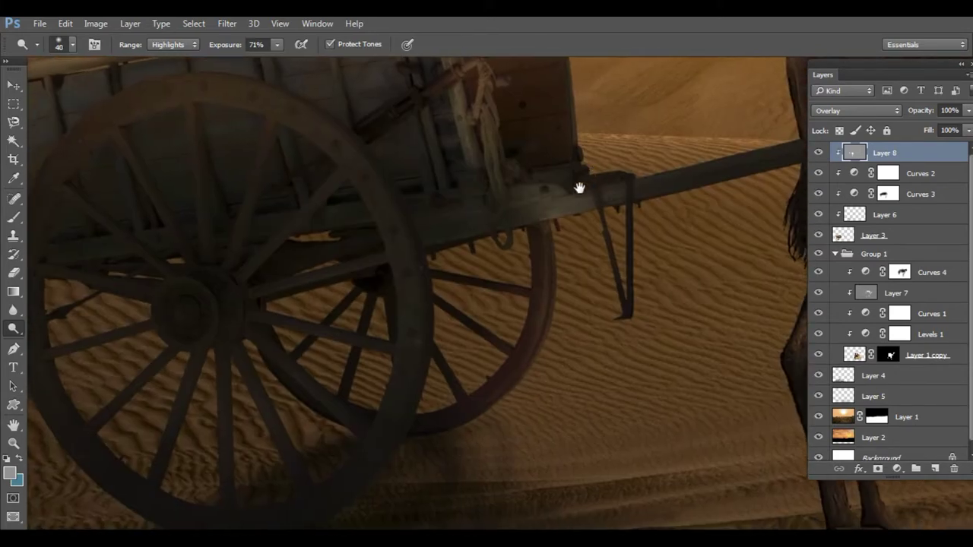
scroll(499, 302, down, 2)
scroll(439, 275, down, 2)
scroll(231, 203, up, 4)
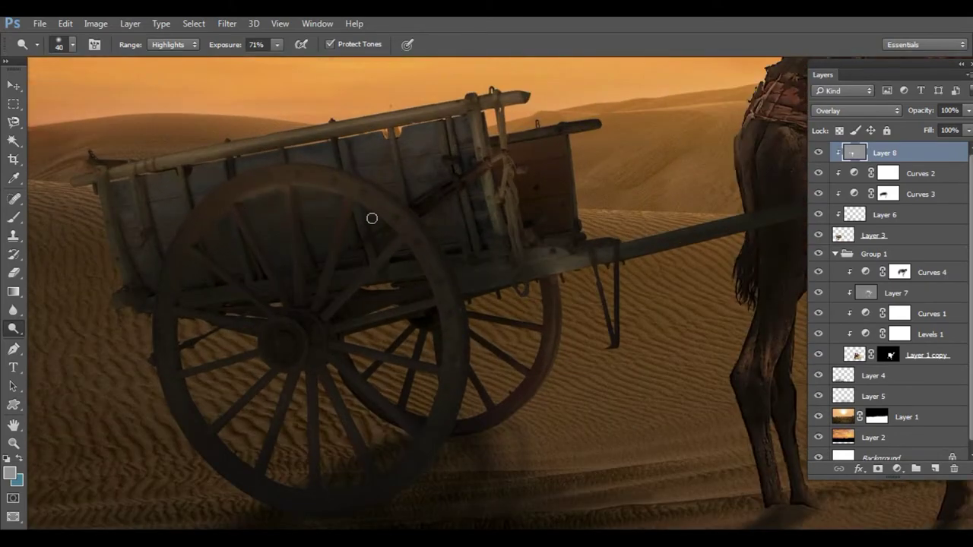
scroll(372, 218, down, 2)
scroll(529, 390, down, 2)
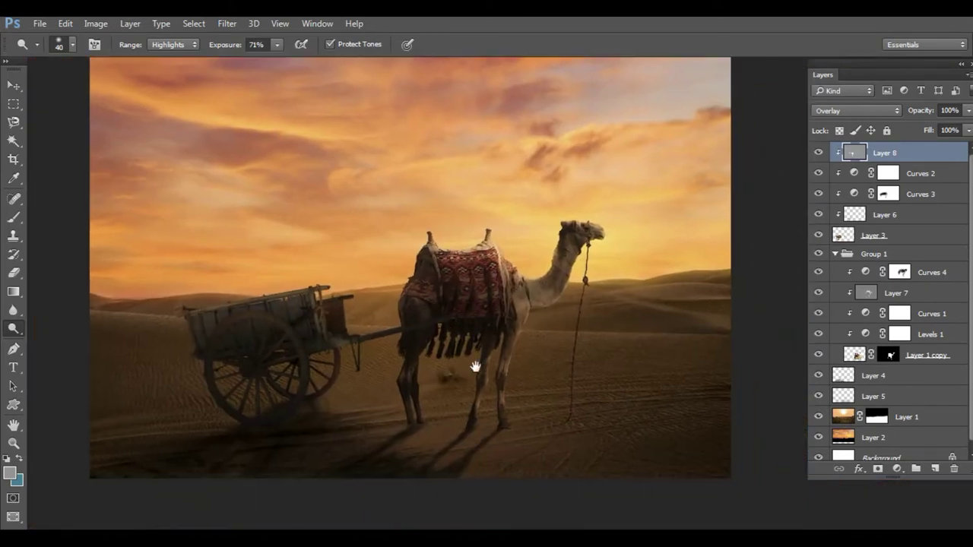
Step: Apply a 4.7 px Gaussian Blur to Layer 4's shadow under the cart
key(v)
click(299, 377)
key(e)
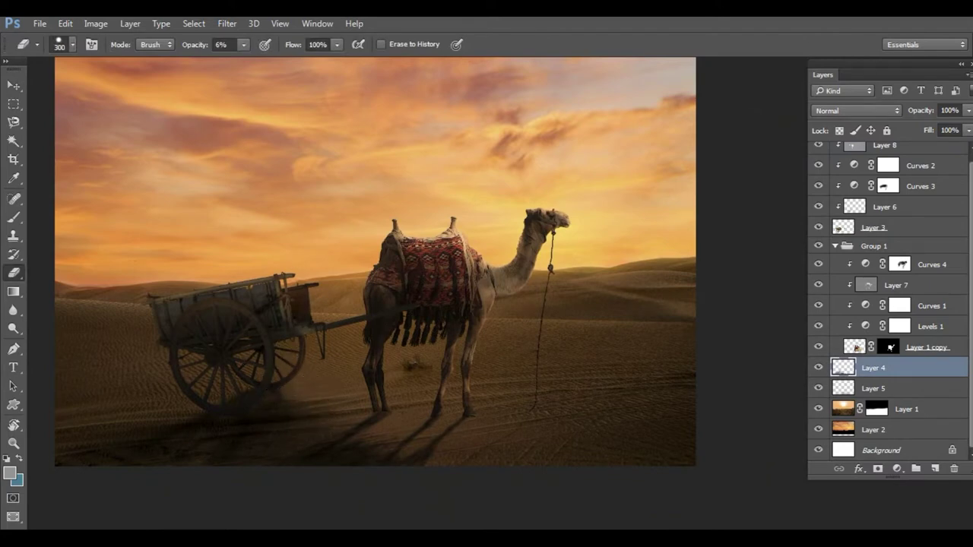
click(227, 22)
click(446, 231)
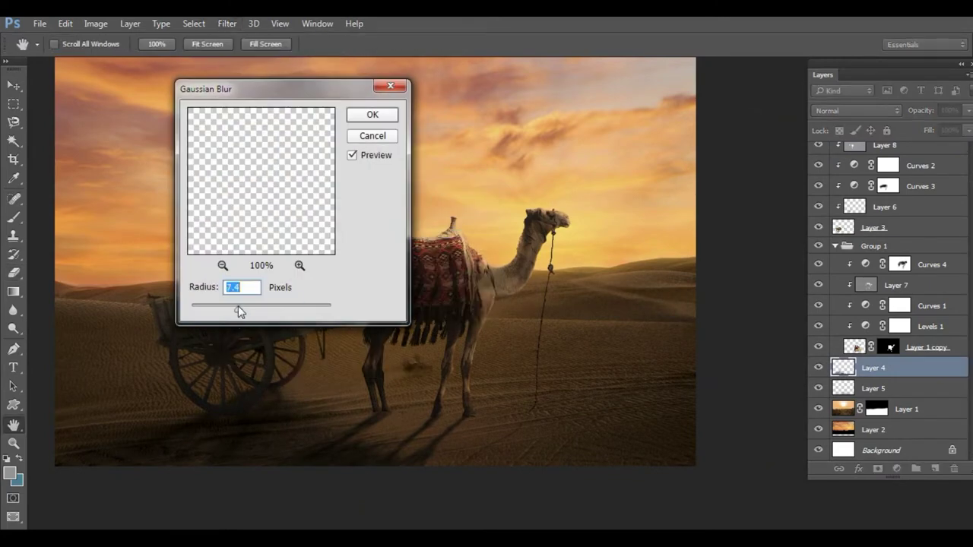
key(Return)
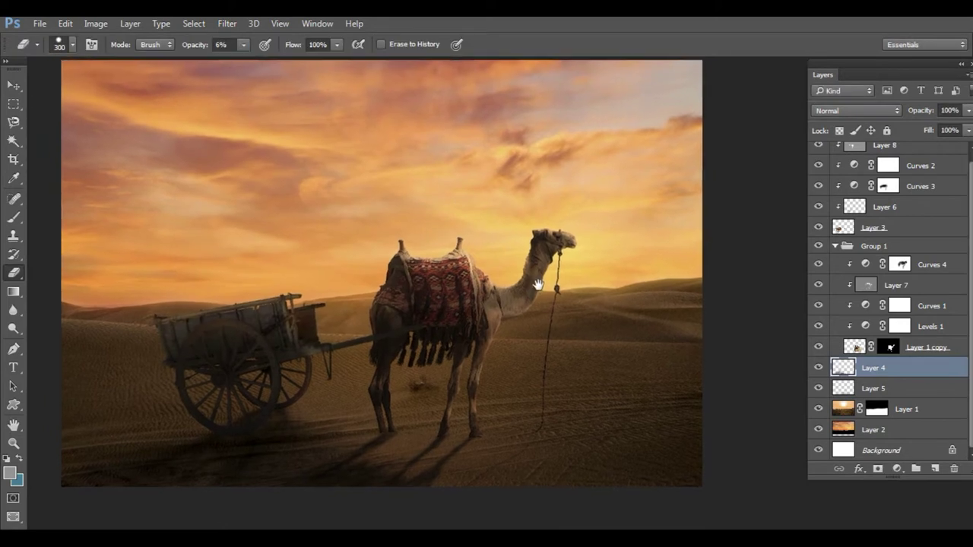
Step: Zoom out to the whole image and select Layer 2 together with Layer 1
drag(537, 284, 515, 284)
key(ctrl+minus)
key(v)
click(486, 221)
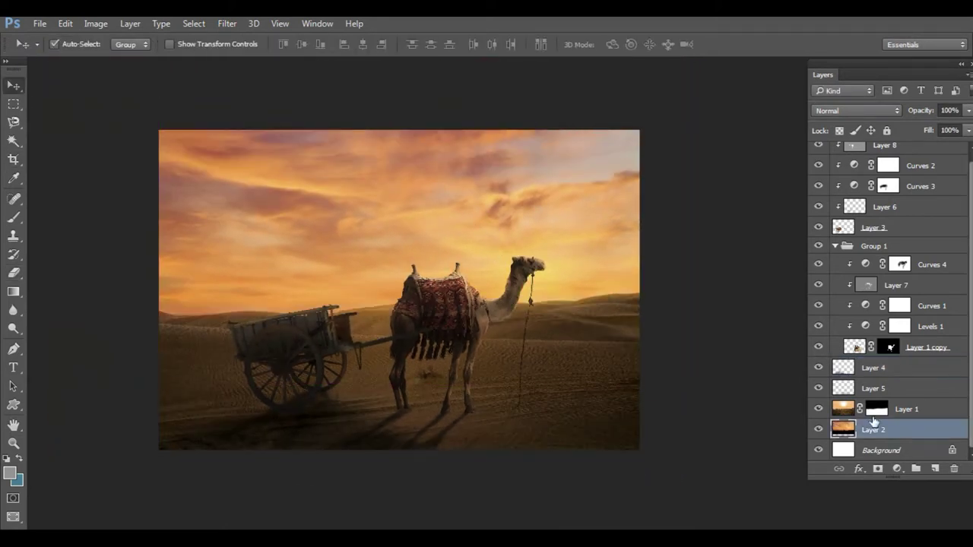
scroll(625, 395, down, 1)
shift+click(900, 414)
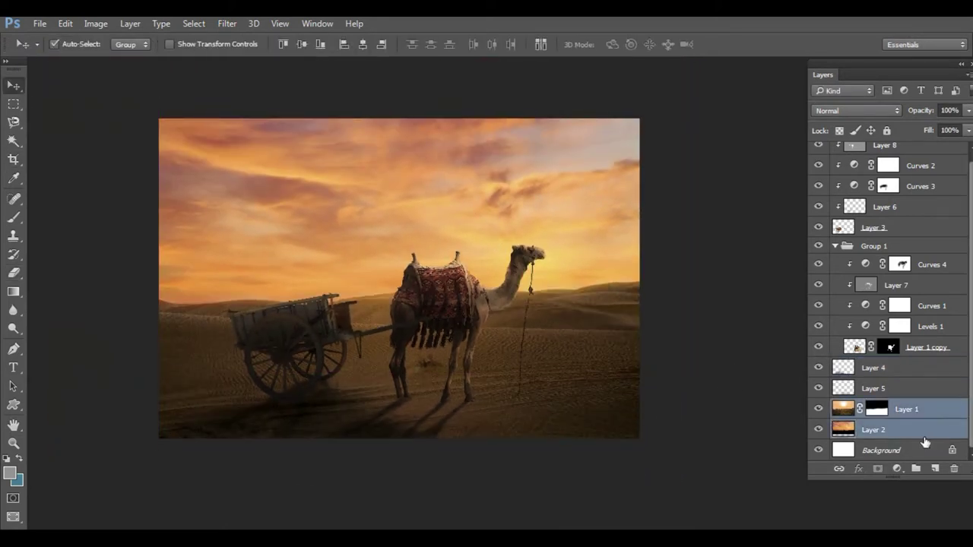
Step: Merge Layer 2 into Layer 1 and start a Tilt-Shift blur focused on the cart
key(ctrl+e)
click(227, 23)
mouse_move(234, 180)
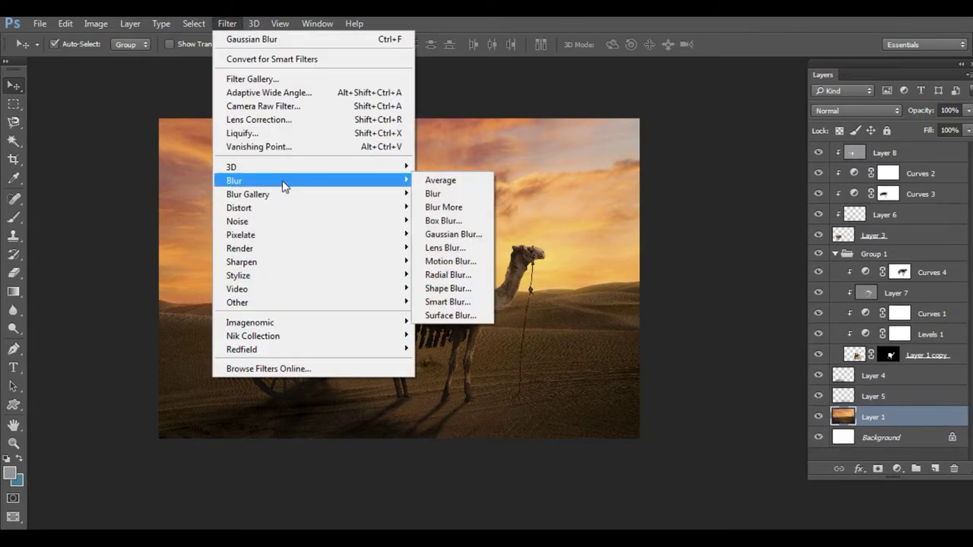
click(444, 220)
drag(400, 278, 405, 340)
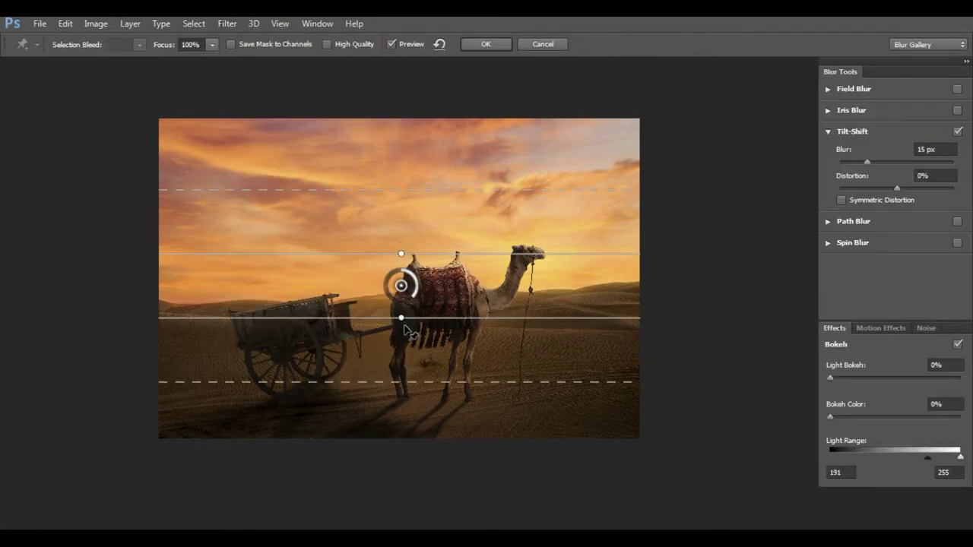
Step: Set the tilt-shift transitions near the horizon, reduce the blur to 7 px, and apply it
drag(412, 234, 412, 192)
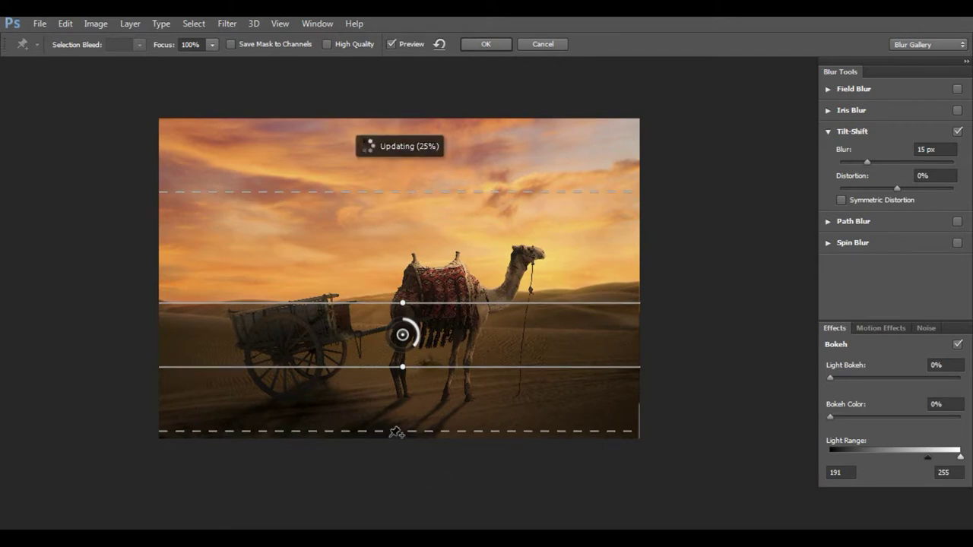
drag(398, 430, 393, 525)
drag(418, 370, 420, 462)
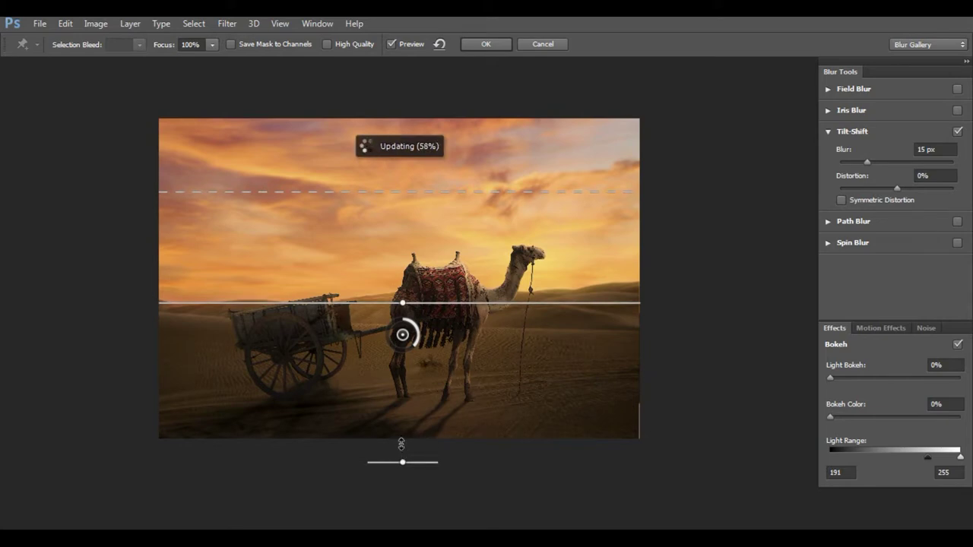
drag(404, 193, 409, 258)
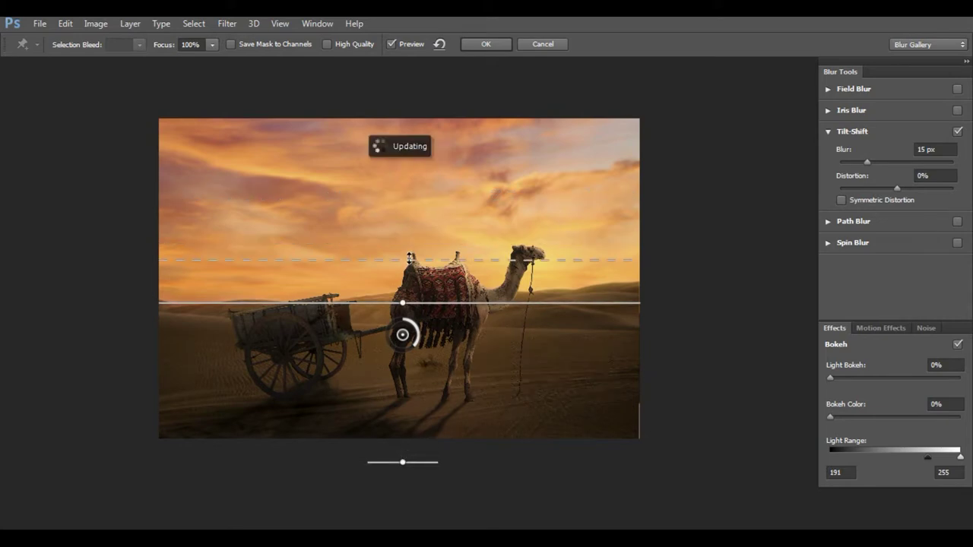
drag(403, 336, 401, 409)
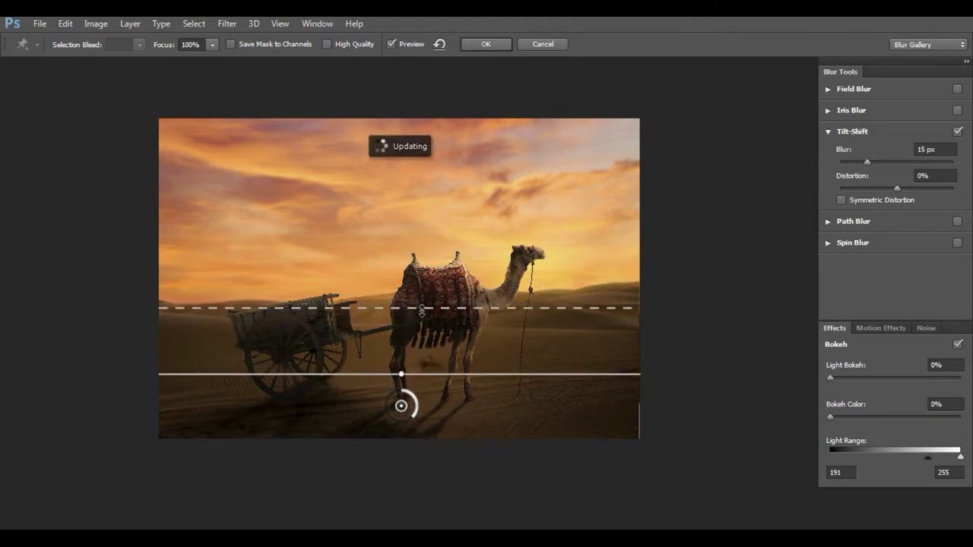
drag(866, 162, 856, 161)
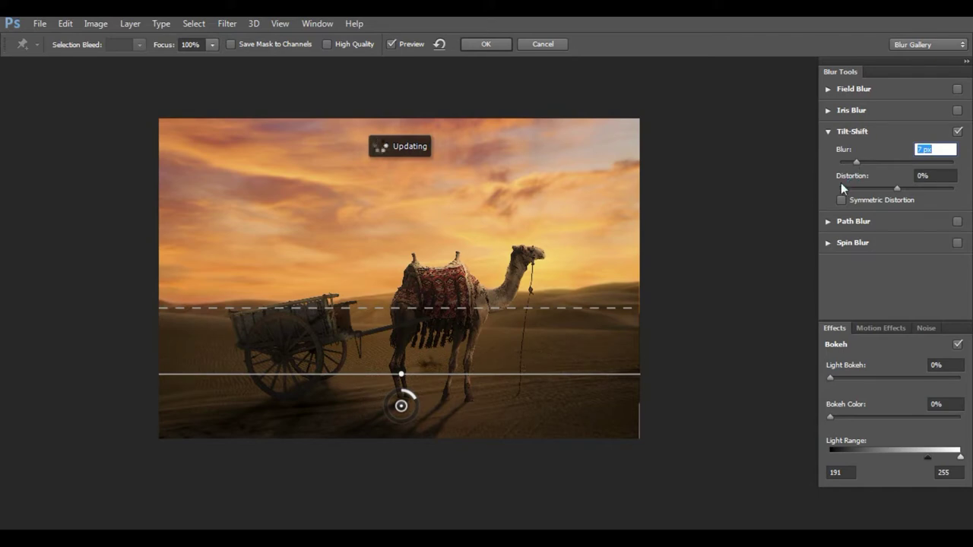
click(486, 44)
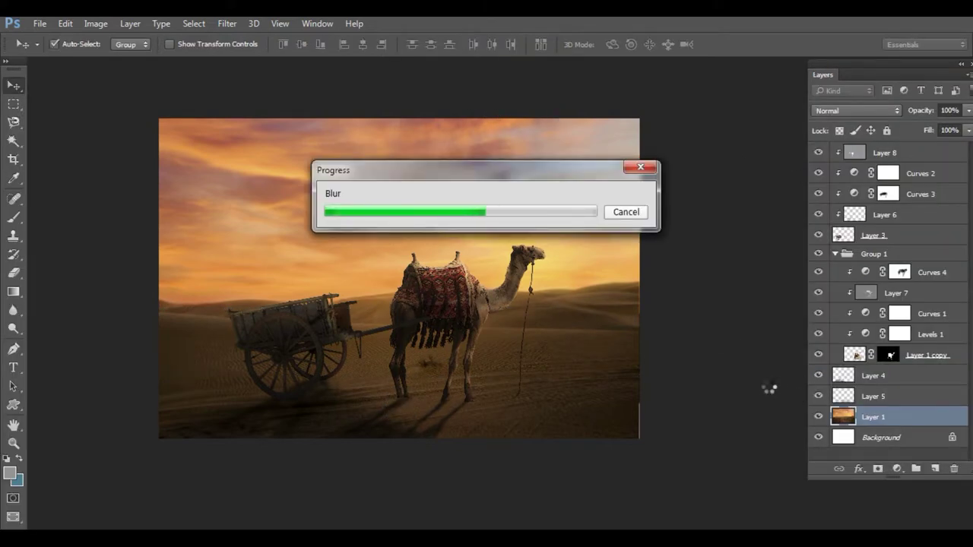
click(820, 418)
click(820, 418)
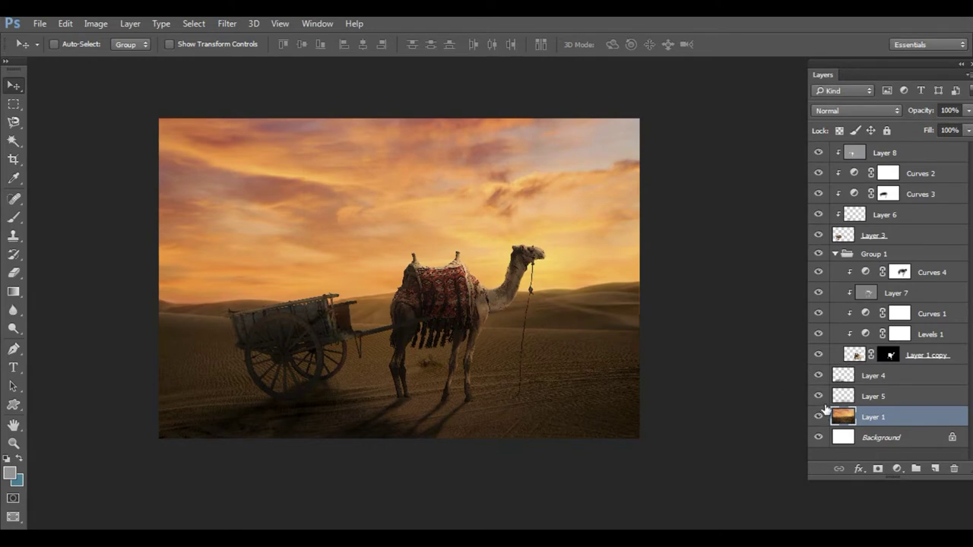
Step: Add a layer above Layer 1 and load a 900 px custom brush with sky-sampled light orange
scroll(480, 317, right, 1)
click(934, 468)
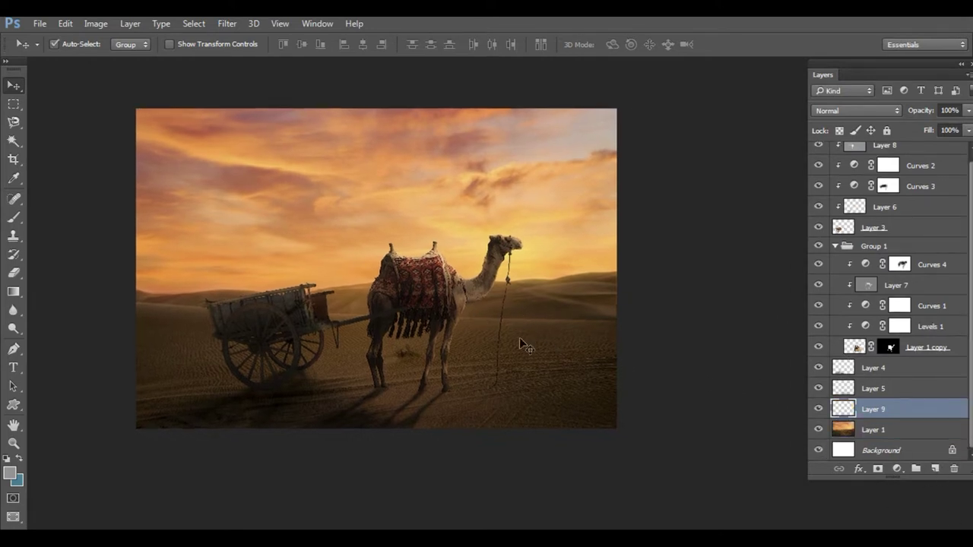
key(b)
right_click(259, 223)
scroll(461, 322, down, 5)
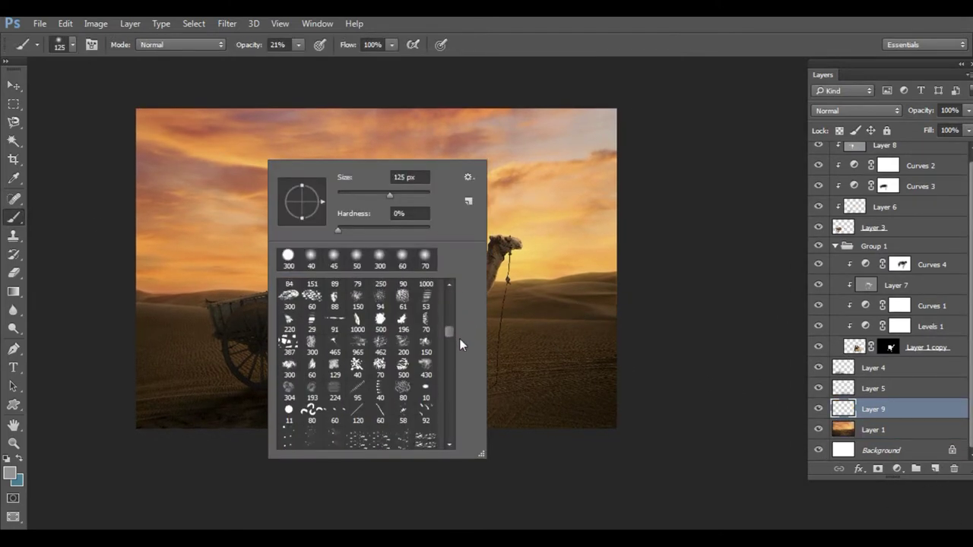
double_click(388, 335)
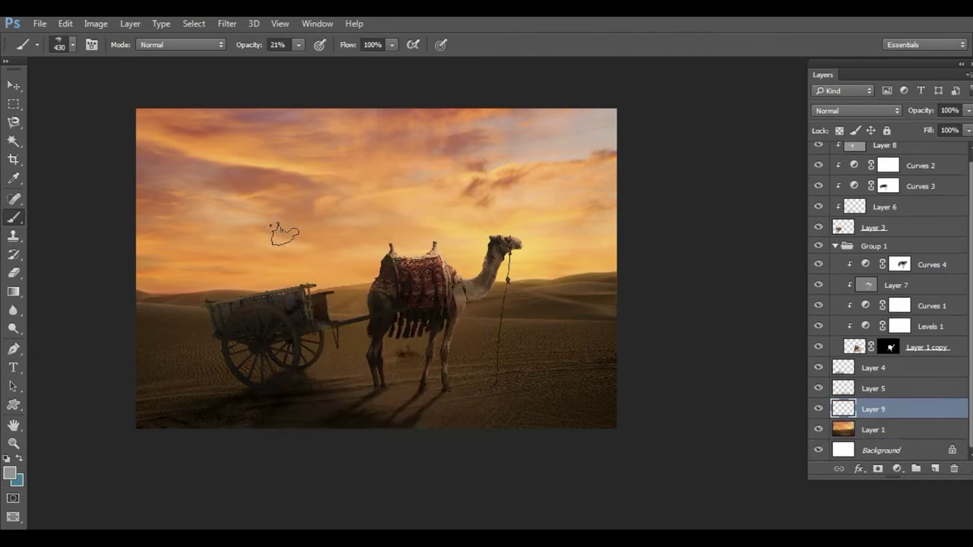
key(bracketright)
key(bracketright)
key(bracketright)
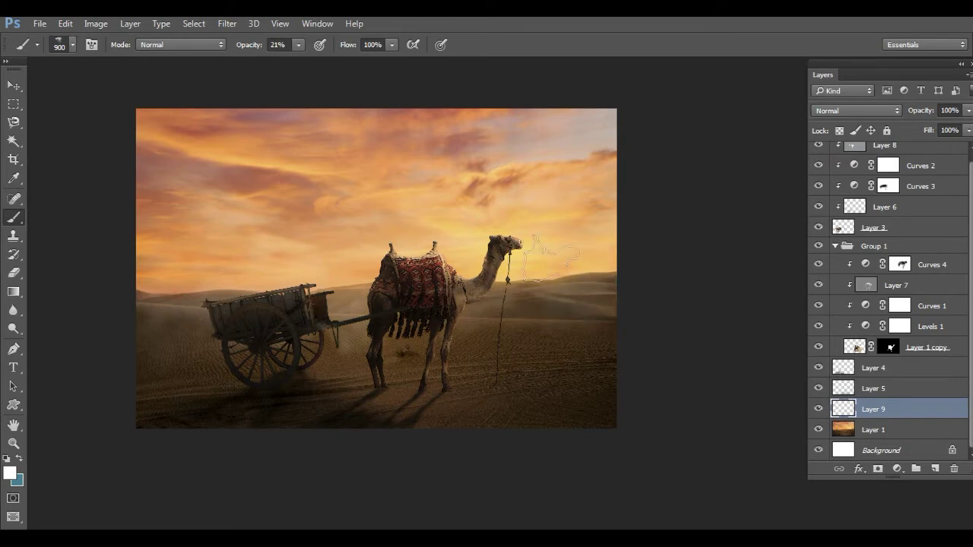
key(bracketleft)
key(bracketleft)
click(10, 472)
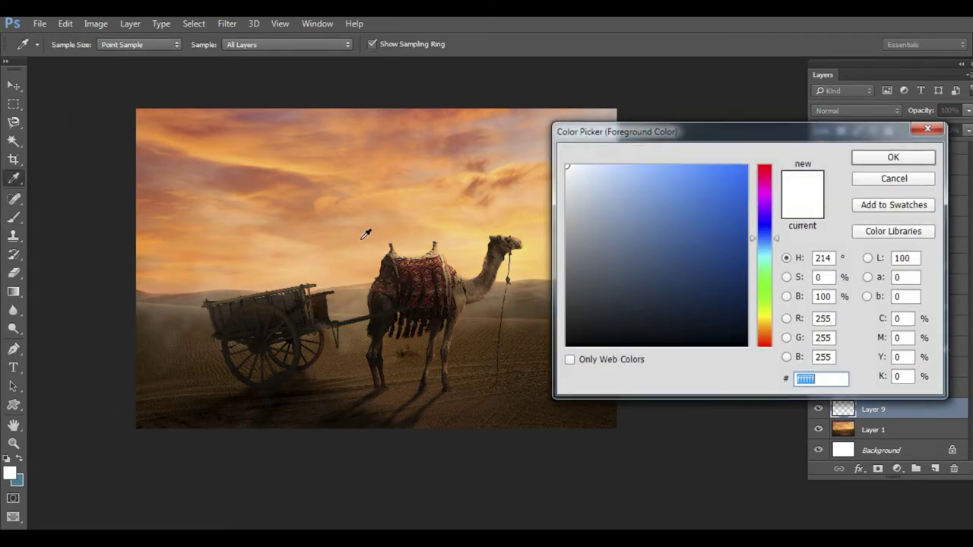
click(363, 243)
click(880, 157)
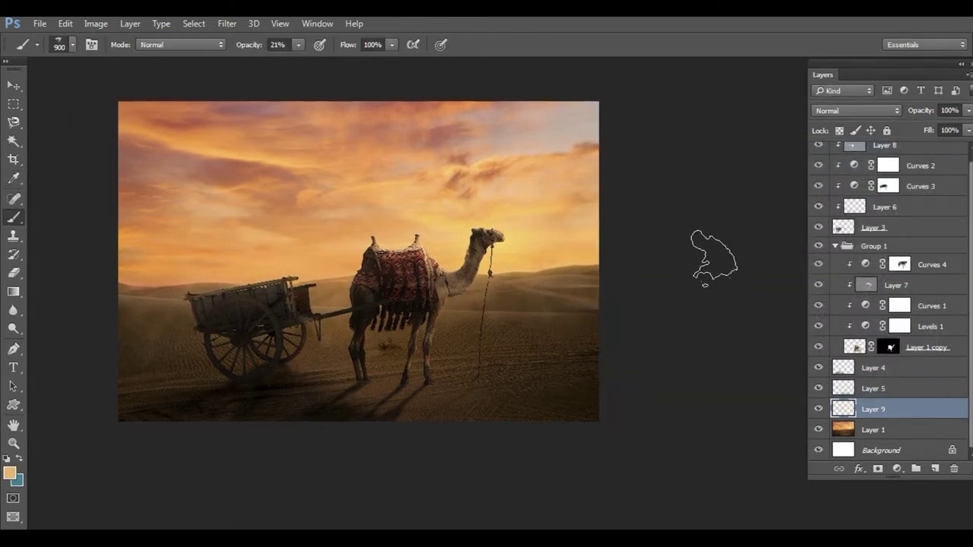
Step: Open the wooden barrels image, drag it into the desert composite and scale it over the cart
key(v)
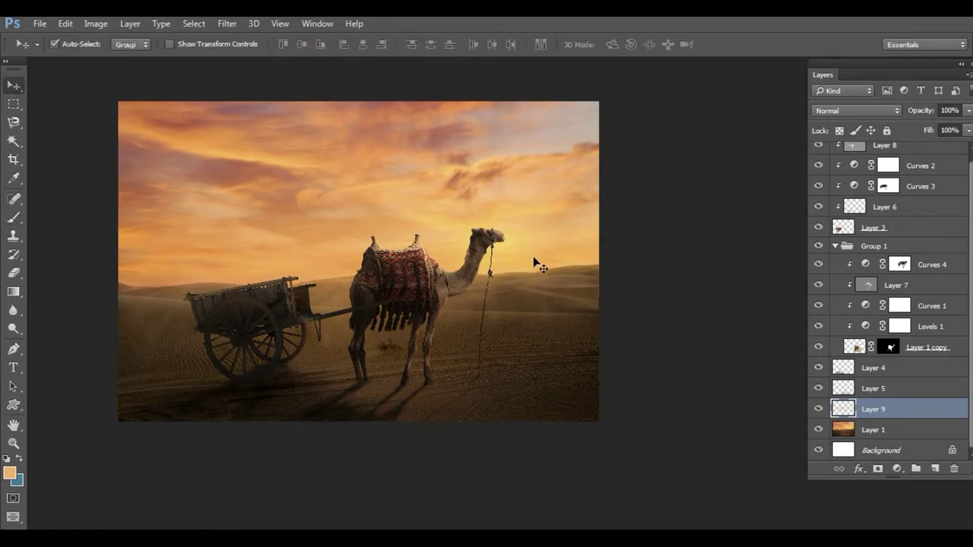
click(39, 23)
click(44, 65)
double_click(169, 228)
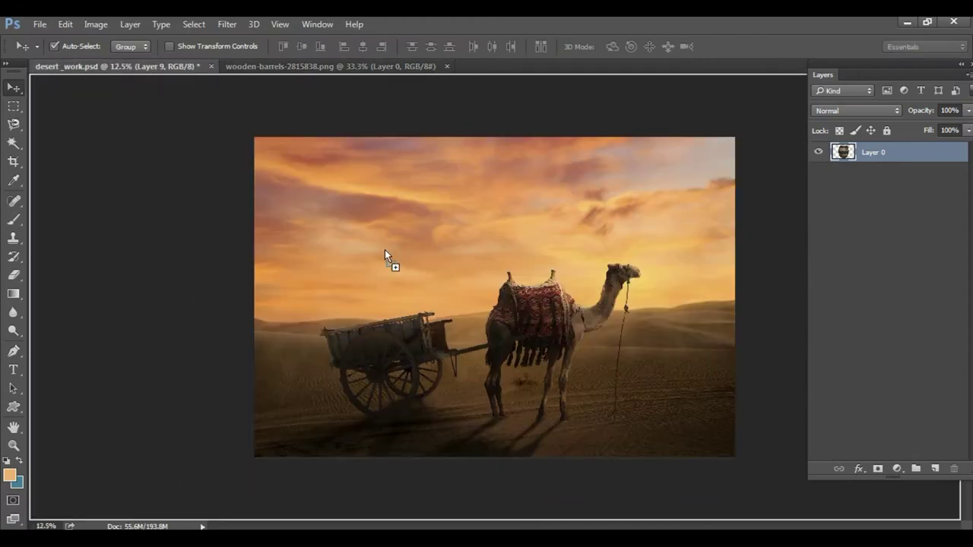
drag(484, 235, 392, 278)
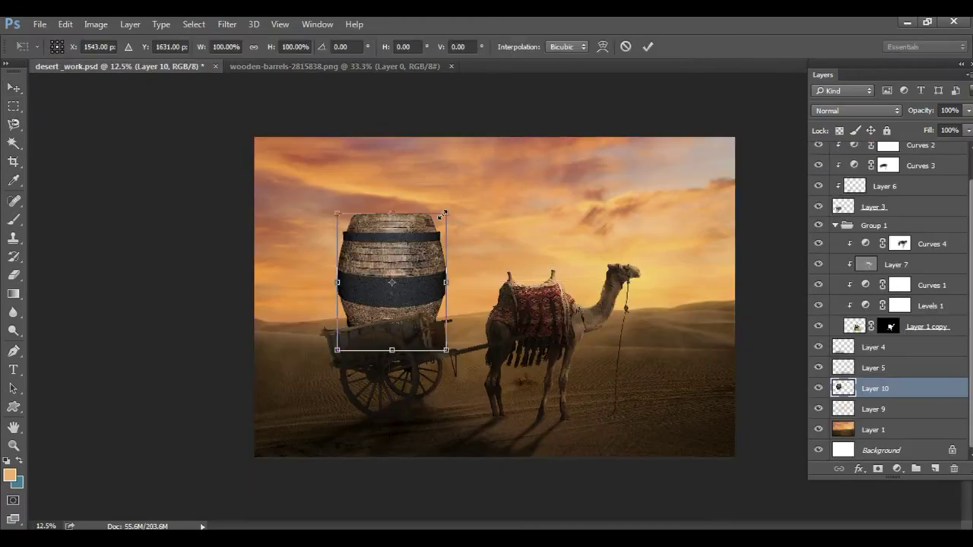
drag(445, 213, 418, 255)
key(Return)
Step: Tilt the barrel to the cart angle, shrink it to about 74% and settle it in the bed
alt+scroll(426, 259, up, 4)
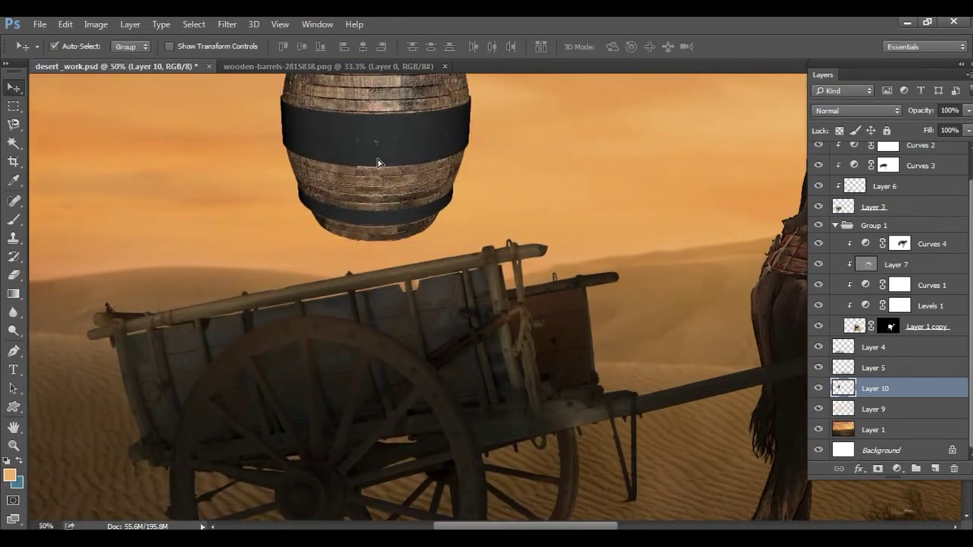
key(ctrl+t)
drag(581, 303, 583, 279)
alt+shift+drag(515, 140, 490, 171)
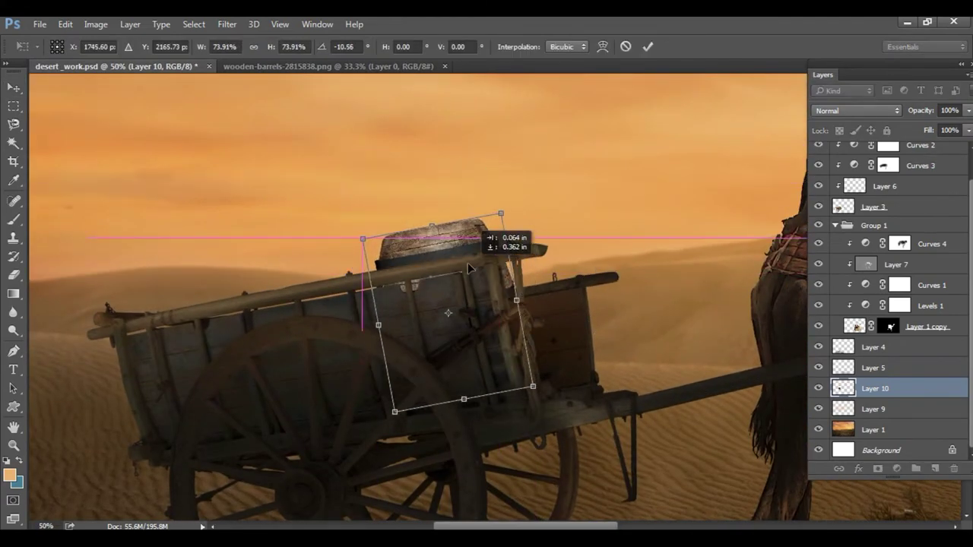
drag(467, 222, 450, 245)
key(Return)
Step: Darken the barrel to brightness -114 and nudge it into place on the cart
click(298, 60)
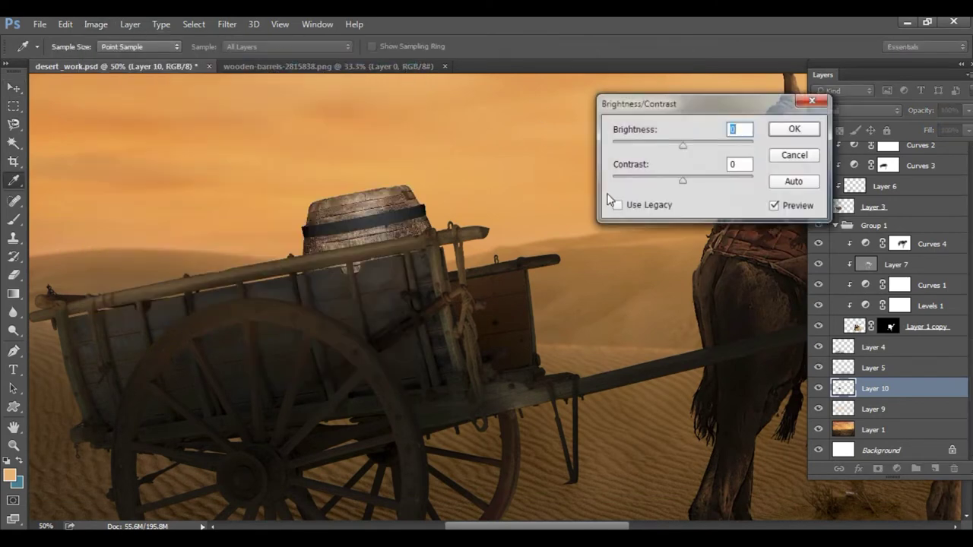
drag(682, 141, 630, 150)
click(782, 132)
key(v)
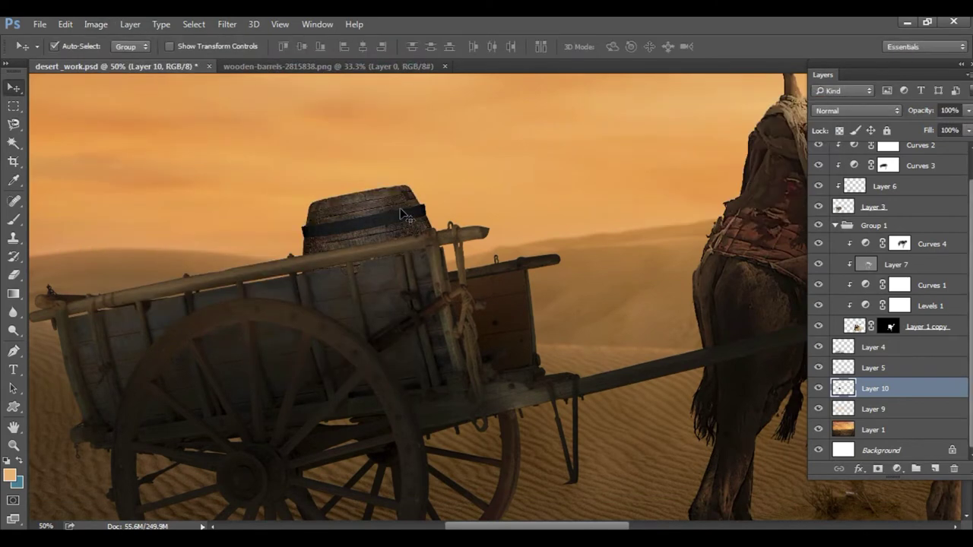
mouse_move(385, 209)
mouse_down()
mouse_move(396, 216)
mouse_move(395, 204)
mouse_up()
key(ctrl+plus)
key(ctrl+plus)
key(ctrl+minus)
key(ctrl+minus)
key(ctrl+minus)
key(ctrl+plus)
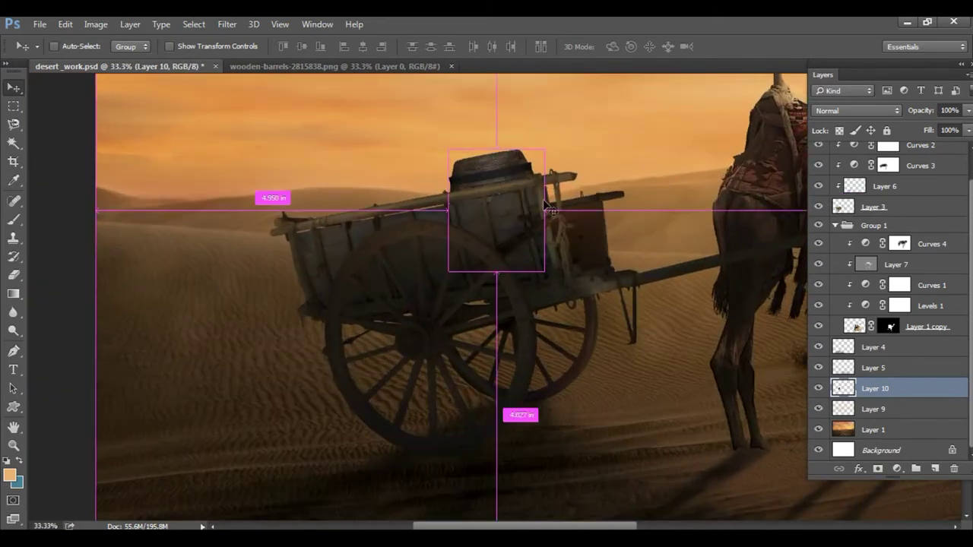
Step: Shift the barrel's midtone colour balance toward red
key(ctrl+b)
drag(692, 111, 701, 111)
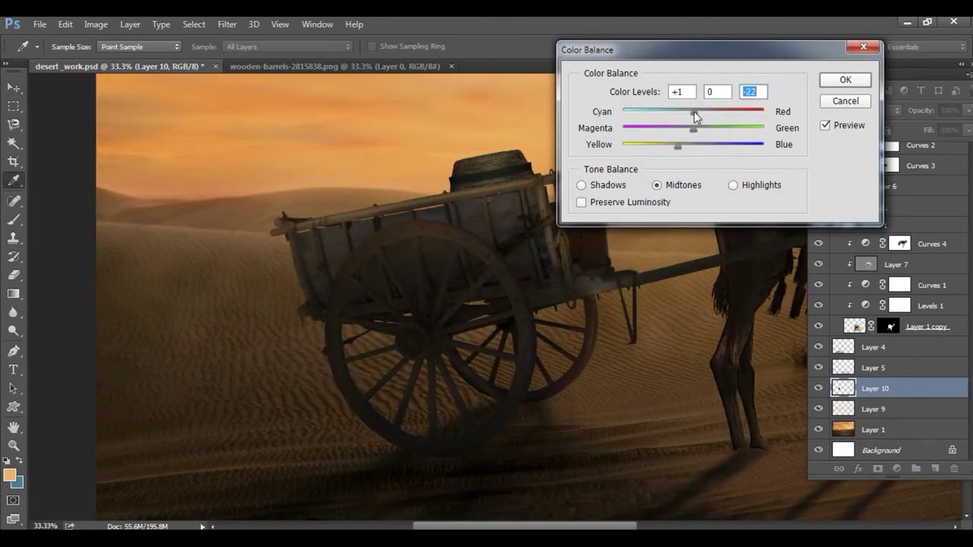
click(845, 79)
Step: Duplicate the barrel, flip the copy vertically and rotate it about -25° on the cart's left
key(v)
drag(494, 179, 430, 178)
key(ctrl+t)
right_click(430, 179)
click(472, 409)
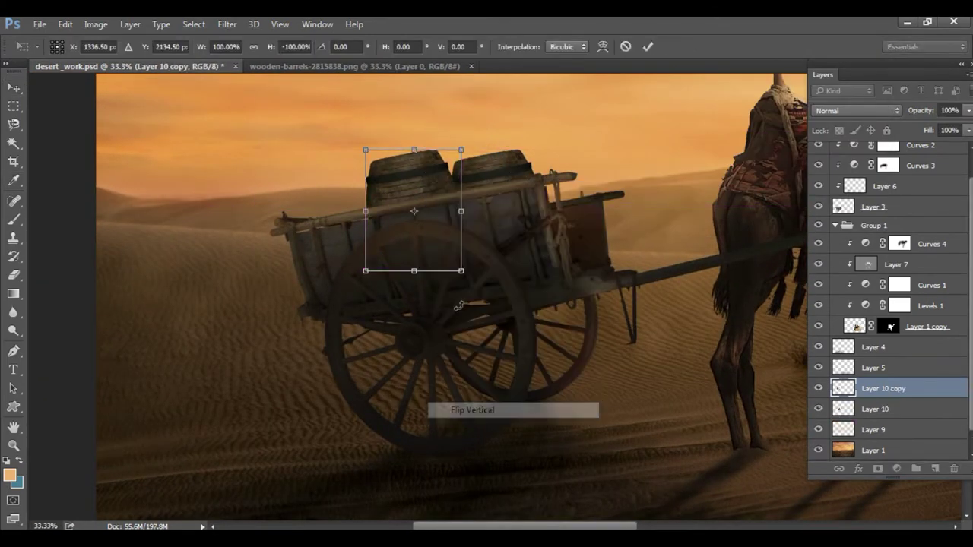
drag(458, 306, 380, 255)
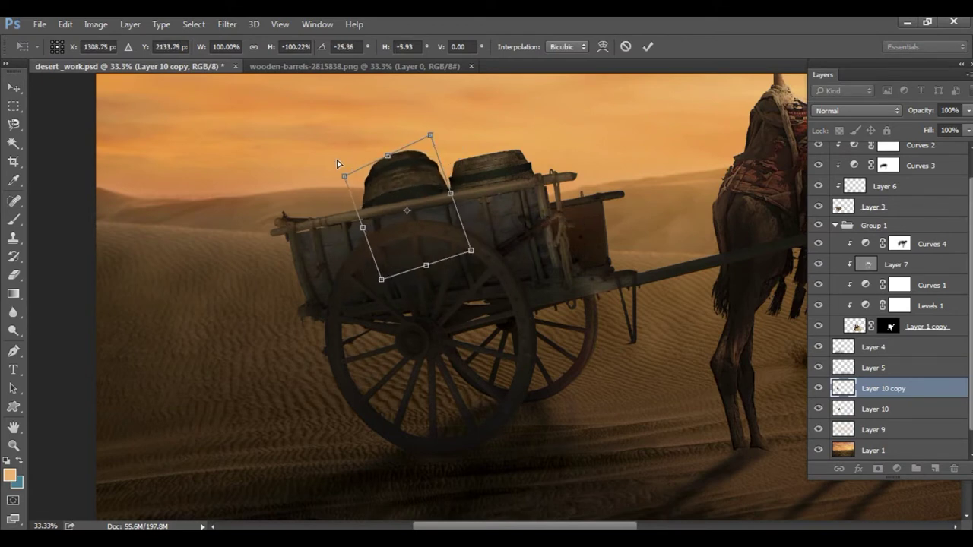
drag(339, 164, 357, 152)
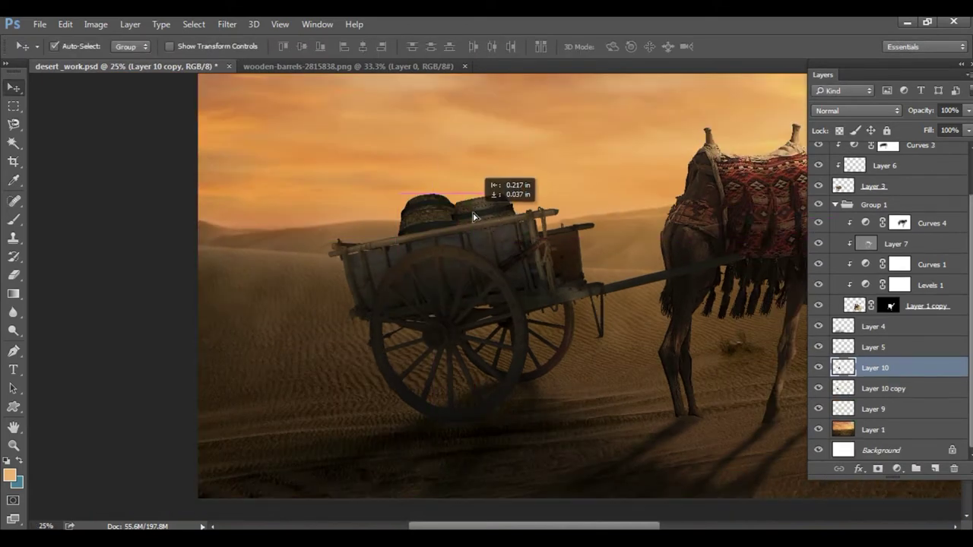
Step: Add a third barrel behind the others at the cart's left edge and select all three barrel layers
mouse_move(473, 217)
mouse_down()
mouse_move(392, 218)
mouse_move(383, 198)
mouse_up()
key(alt+bracketleft)
key(ctrl+bracketright)
key(ctrl+t)
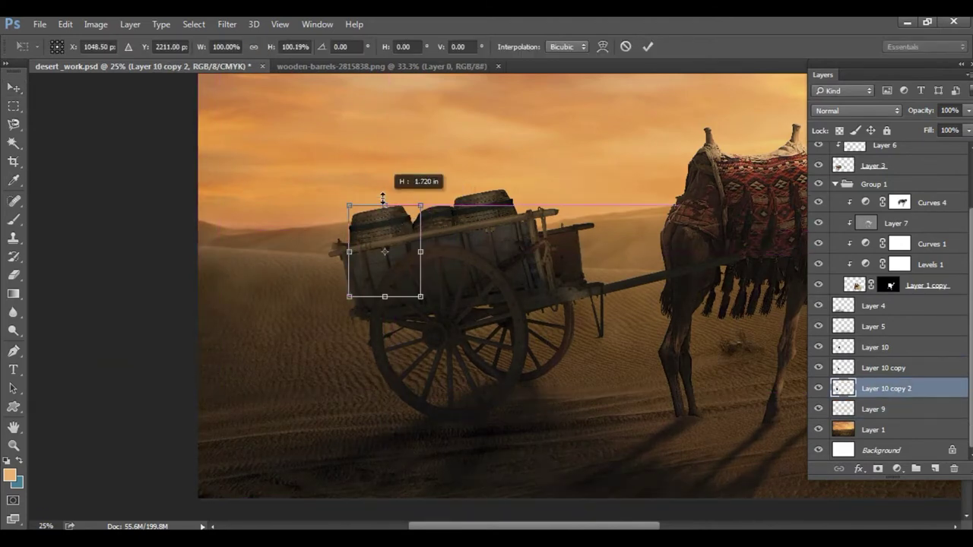
key(Return)
shift+click(874, 347)
Step: Dodge barrel highlights at 71% and burn midtones at 17% on Layer 10 and its copies
key(ctrl+plus)
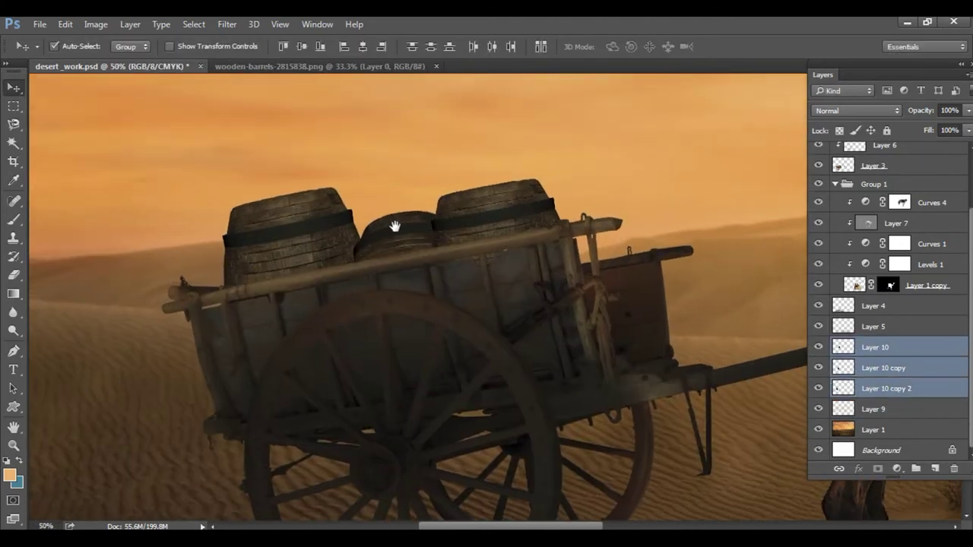
click(346, 225)
key(o)
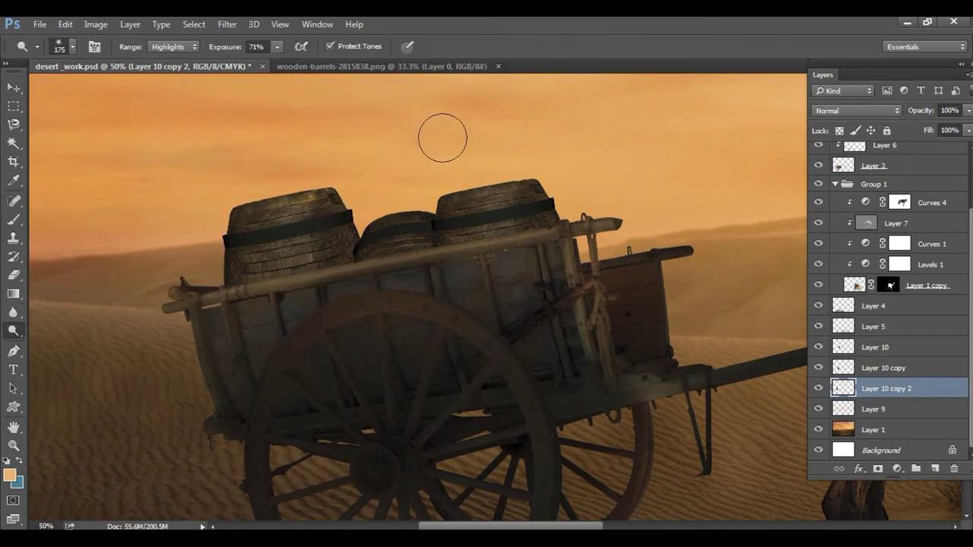
ctrl+click(516, 197)
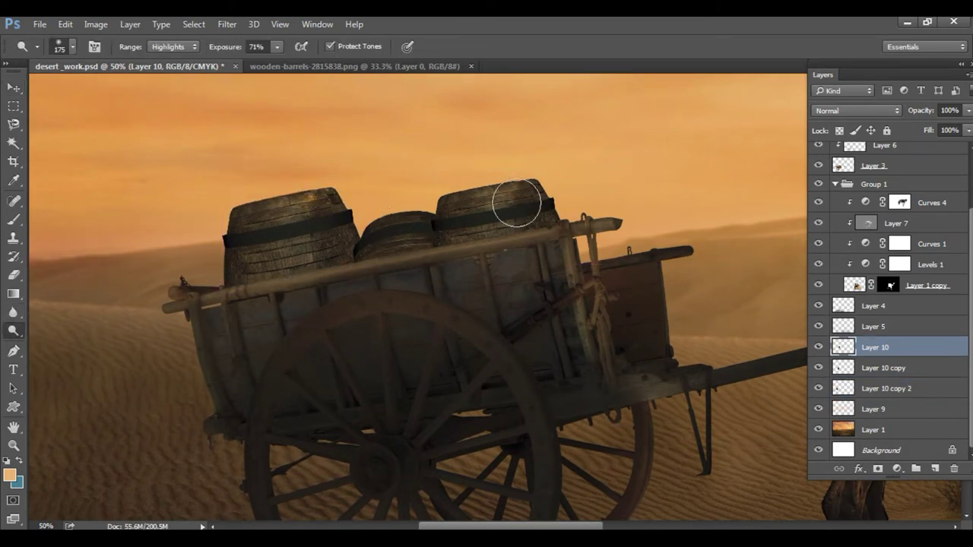
ctrl+click(293, 235)
key(shift+o)
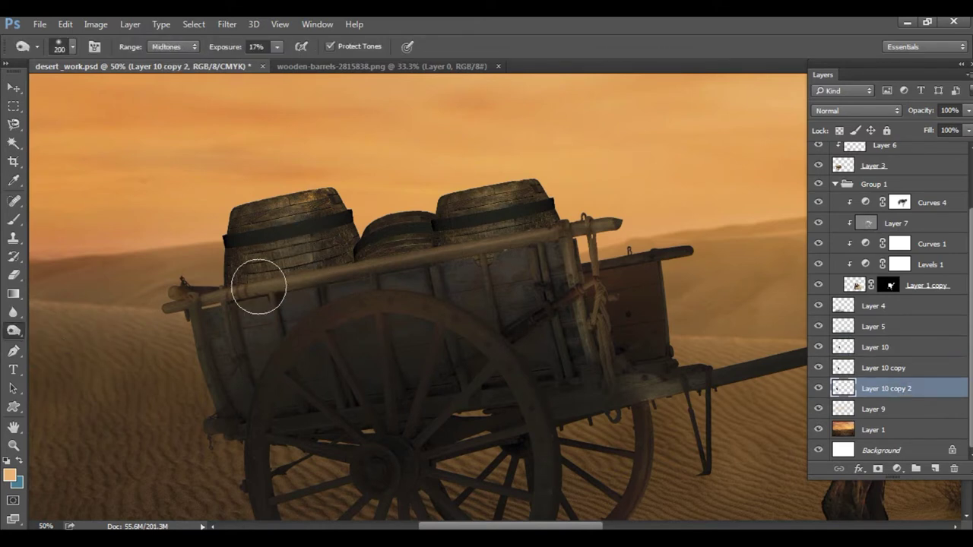
ctrl+click(403, 290)
ctrl+click(479, 214)
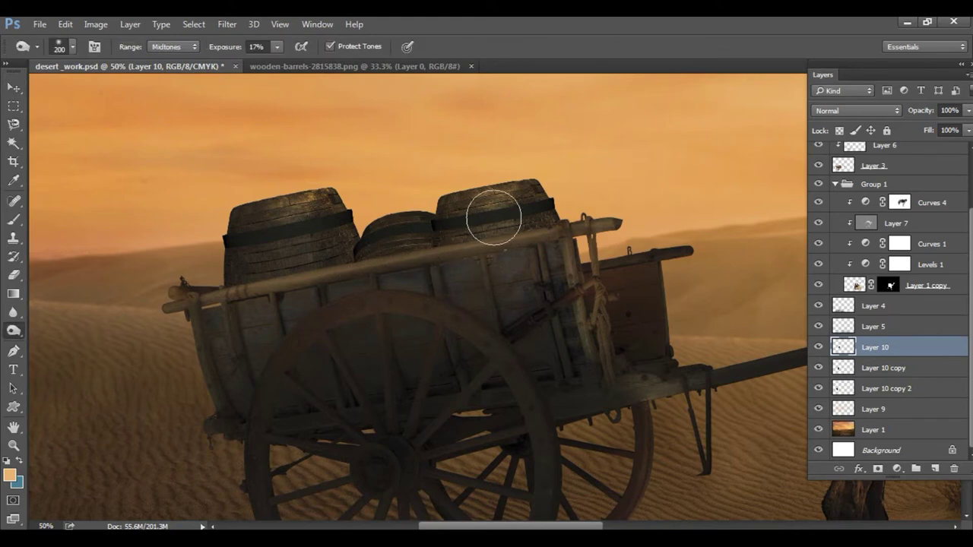
key(ctrl+0)
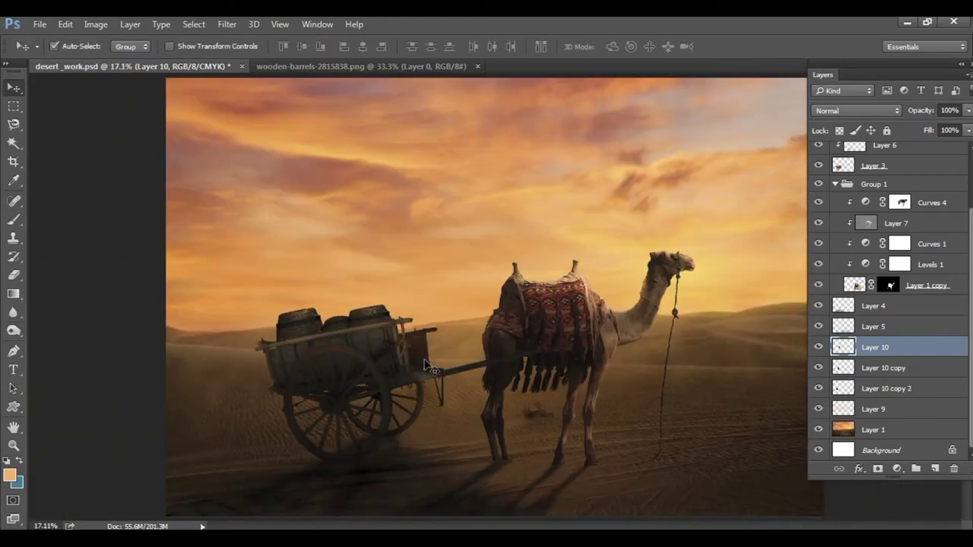
Step: Marquee the man in the red turban and drag him into the desert composite as Layer 11
key(Tab)
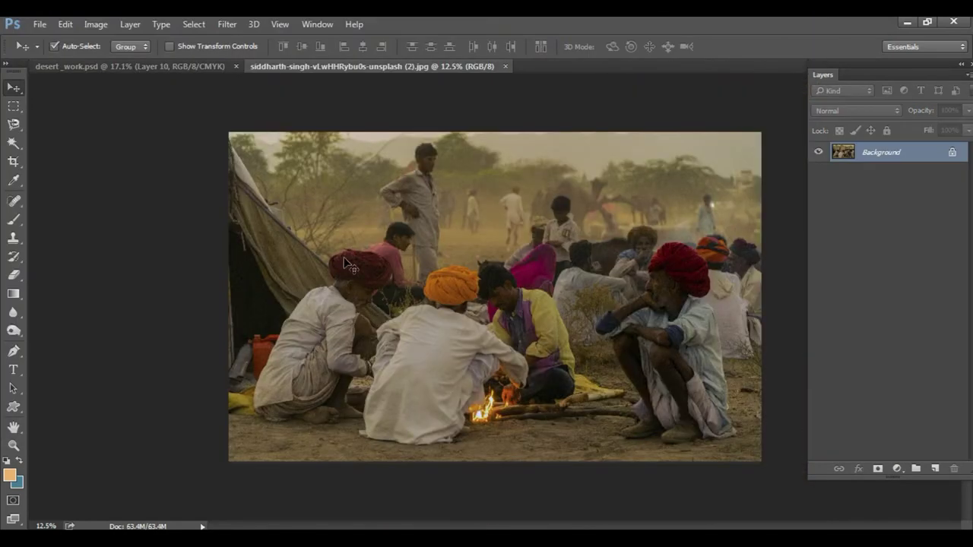
key(m)
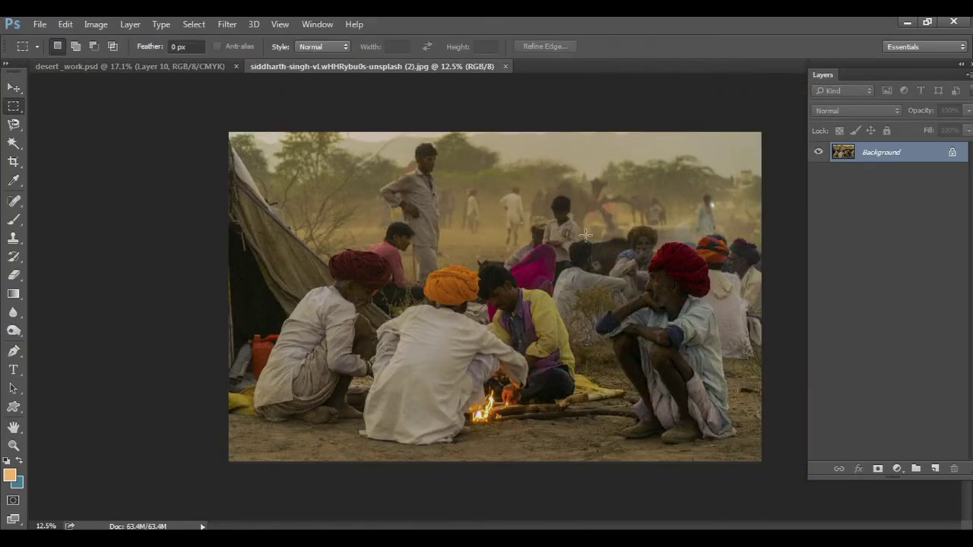
mouse_move(586, 234)
mouse_down()
mouse_move(738, 449)
mouse_move(392, 294)
mouse_up()
key(v)
drag(150, 54, 517, 274)
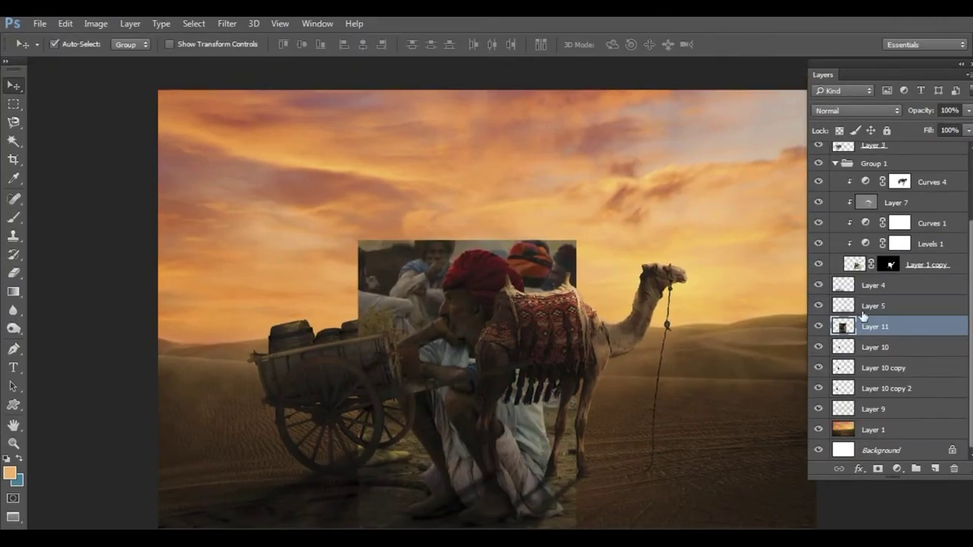
mouse_move(874, 323)
mouse_down()
mouse_move(874, 266)
mouse_move(899, 152)
mouse_up()
Step: Shrink the man and place him beside the camel's legs
key(f)
key(f)
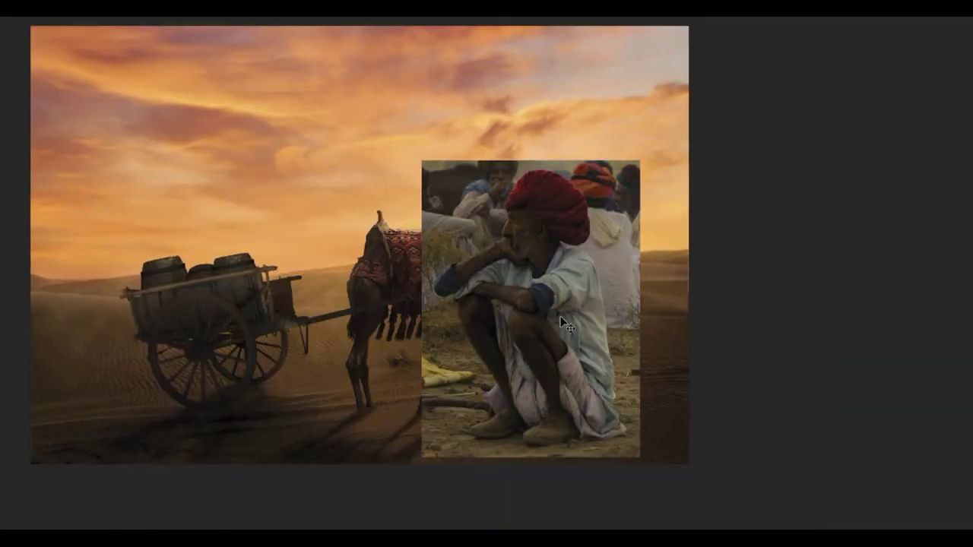
key(ctrl+t)
mouse_move(638, 160)
mouse_down()
mouse_move(524, 319)
mouse_move(636, 266)
mouse_move(533, 344)
mouse_up()
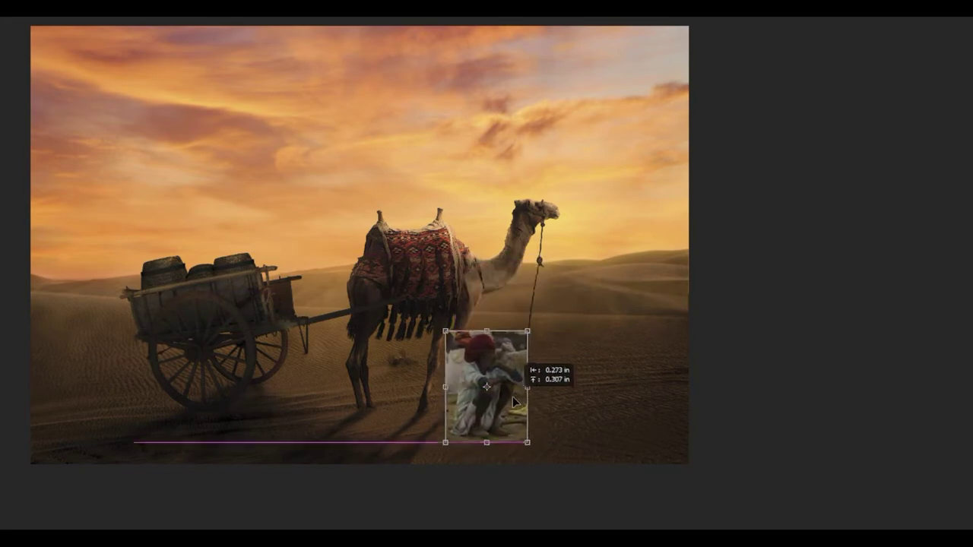
key(Return)
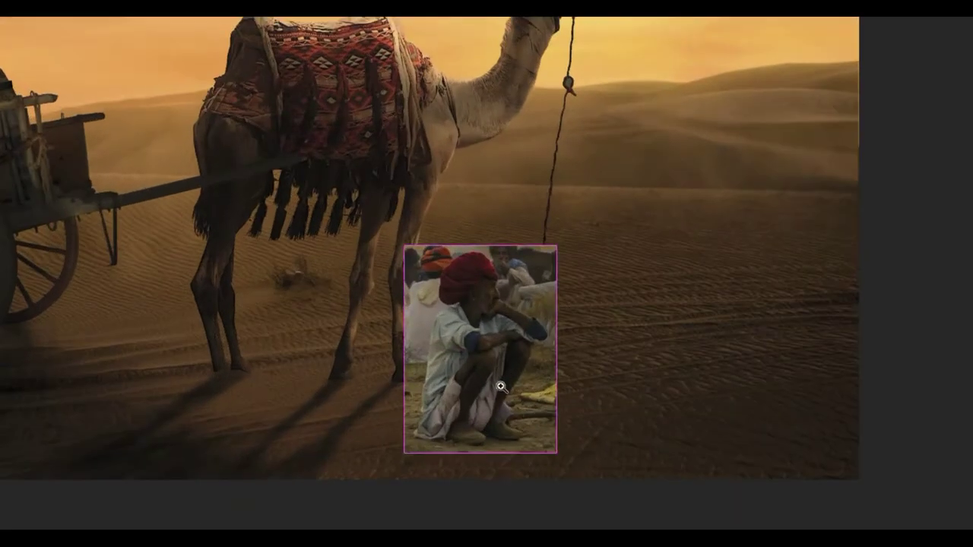
key(f)
key(p)
scroll(563, 389, up, 5)
scroll(563, 390, up, 3)
Step: Start the pen outline of the man at his boot's edge
scroll(540, 398, up, 2)
click(559, 331)
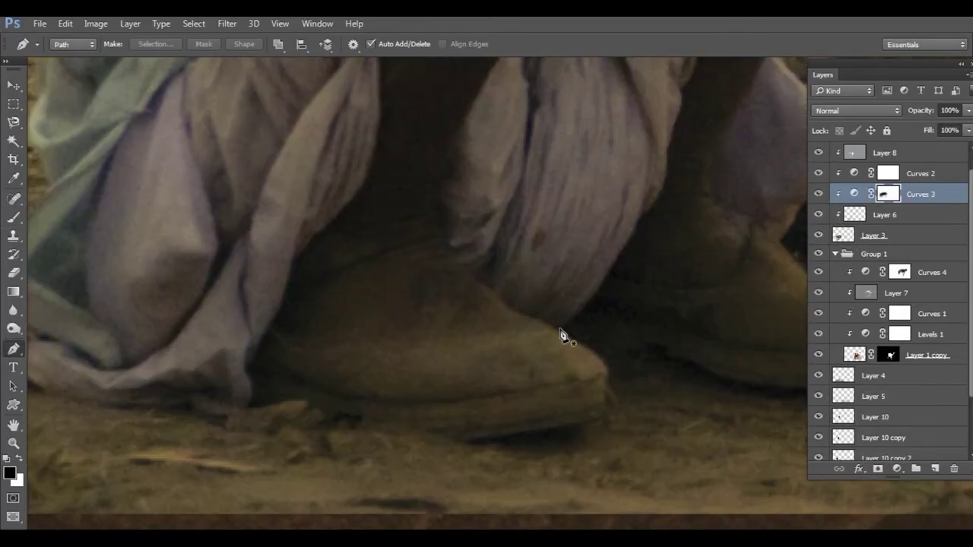
drag(590, 352, 605, 362)
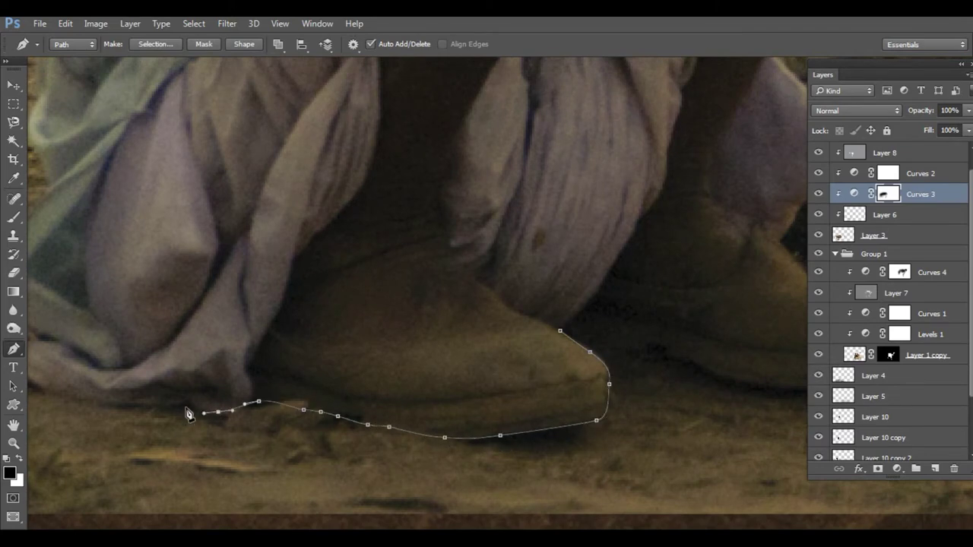
scroll(189, 415, up, 2)
scroll(319, 304, up, 3)
scroll(352, 332, up, 3)
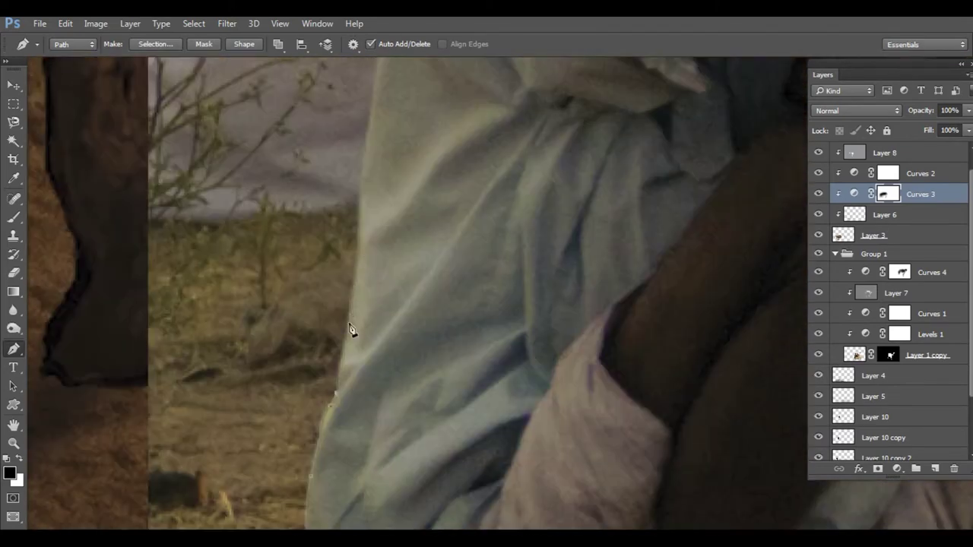
scroll(337, 303, up, 3)
scroll(337, 304, up, 3)
scroll(352, 205, up, 3)
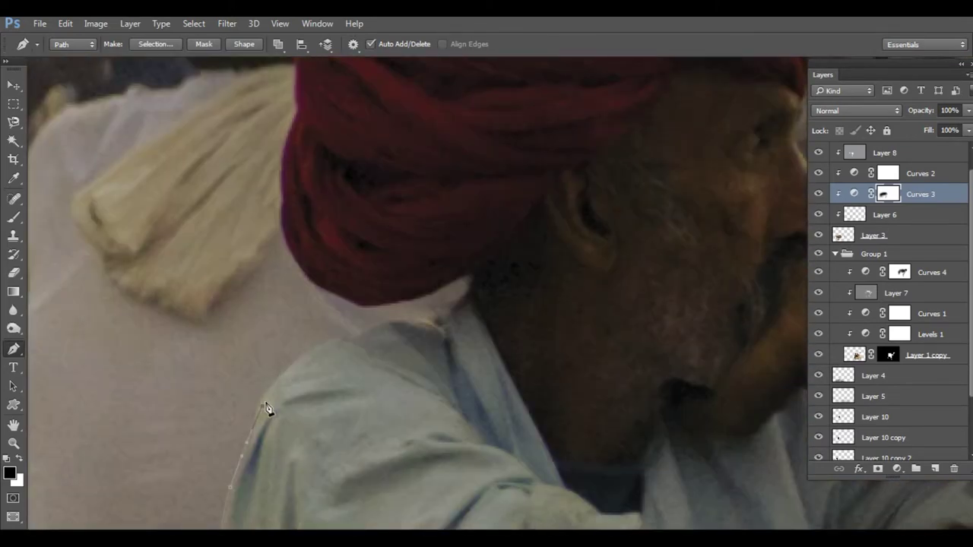
scroll(290, 242, up, 3)
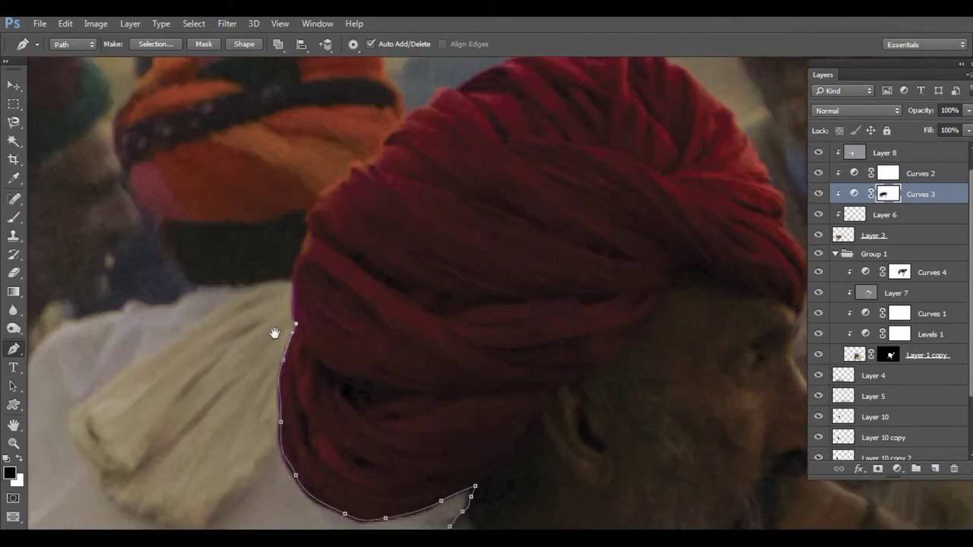
scroll(275, 330, up, 2)
Step: Trace the path over the turban, face, pipe, hand and arm, closing it at the boots
drag(397, 218, 268, 282)
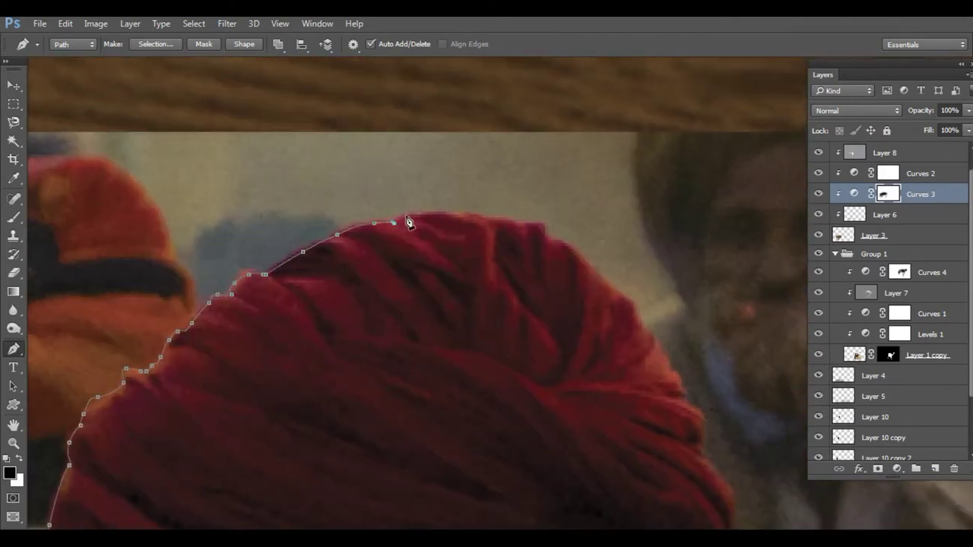
drag(634, 307, 464, 211)
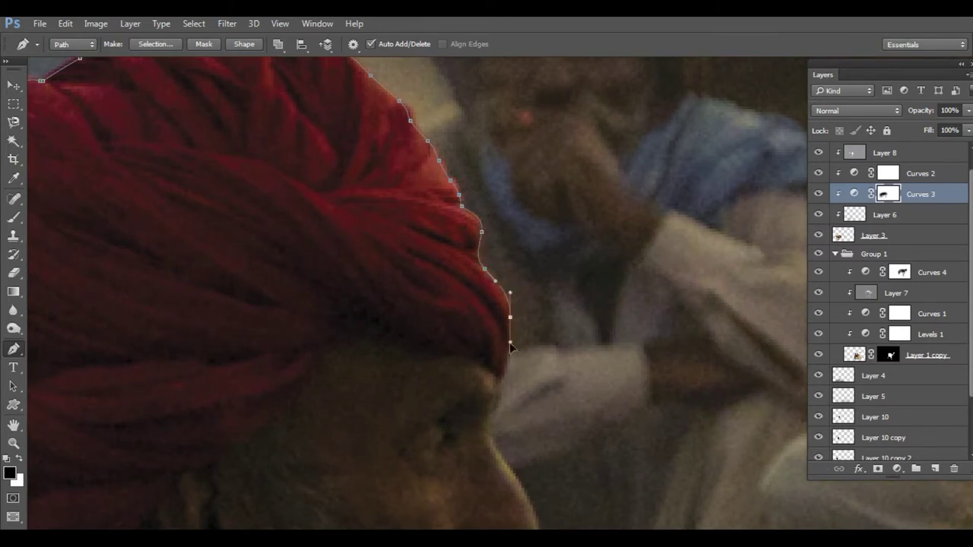
drag(509, 346, 461, 198)
drag(509, 346, 482, 225)
drag(617, 314, 431, 268)
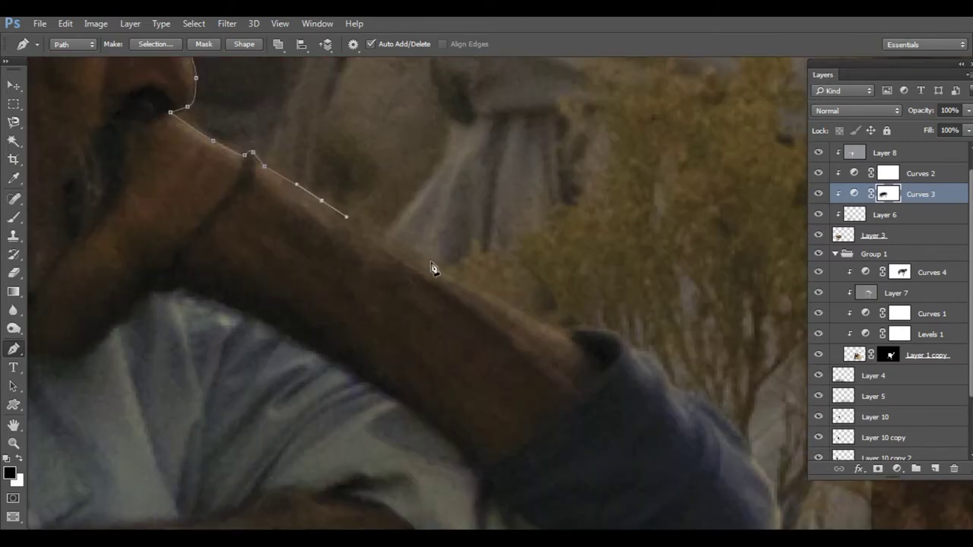
drag(622, 341, 362, 224)
mouse_move(318, 420)
mouse_down()
mouse_move(543, 358)
mouse_move(449, 211)
mouse_move(406, 303)
mouse_move(378, 289)
mouse_move(424, 256)
mouse_up()
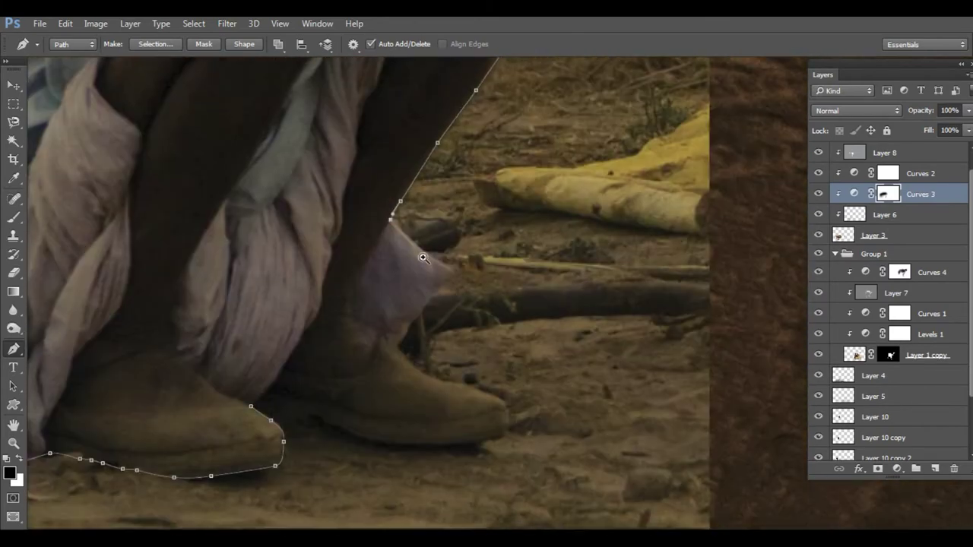
click(423, 348)
drag(424, 348, 417, 283)
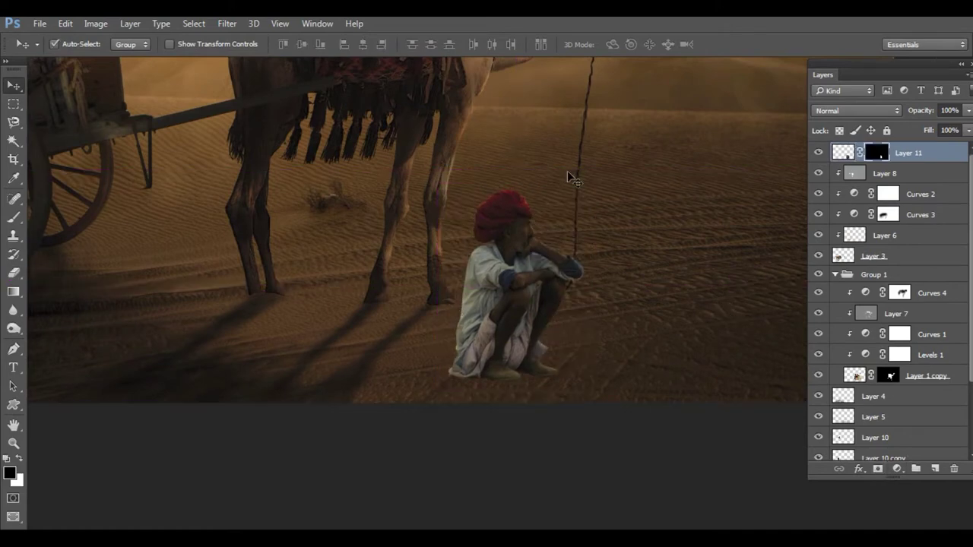
Step: Warm the man's midtones toward red with Color Balance and reposition him beside the camel
key(ctrl+b)
drag(692, 111, 706, 111)
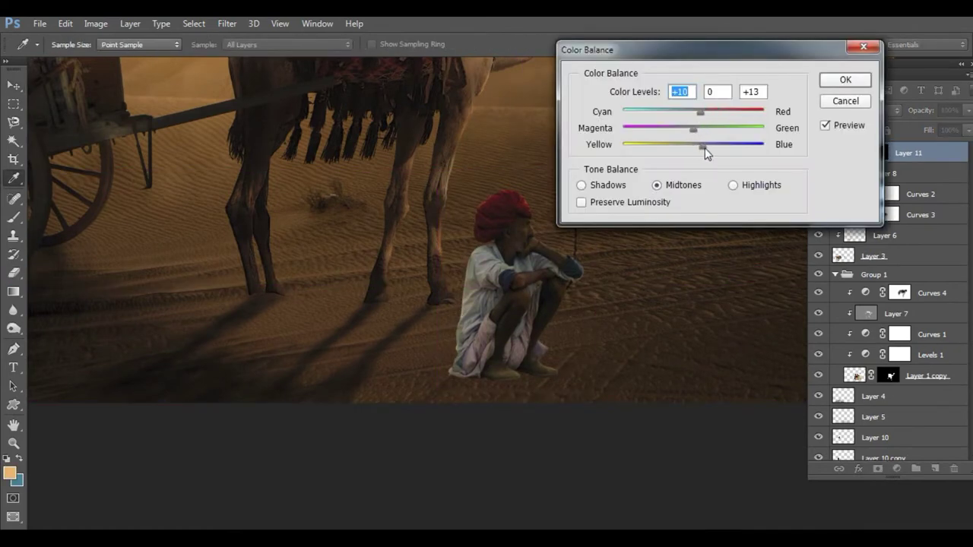
click(845, 80)
drag(546, 312, 615, 411)
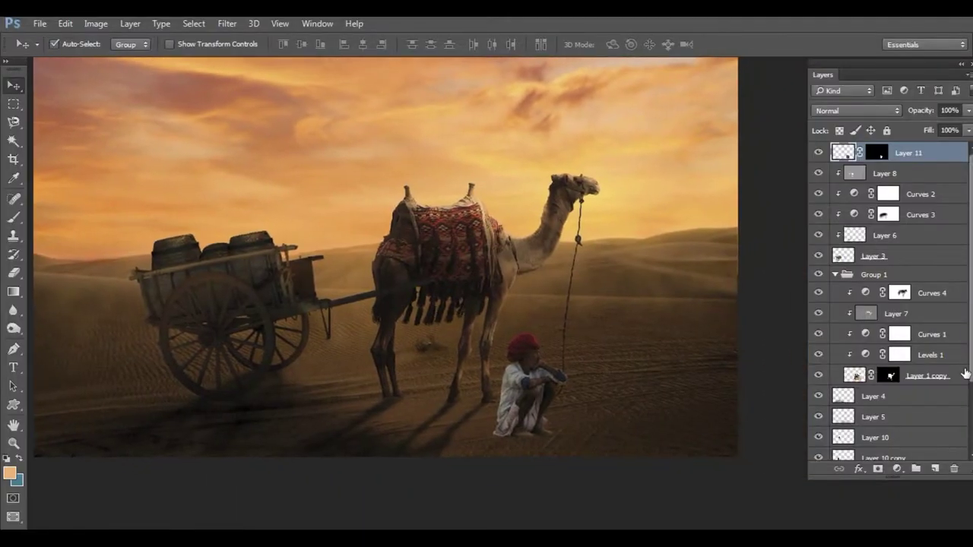
Step: Add a Curves adjustment clipped to Layer 11, pulling the curve down to darken the man
click(897, 468)
click(843, 246)
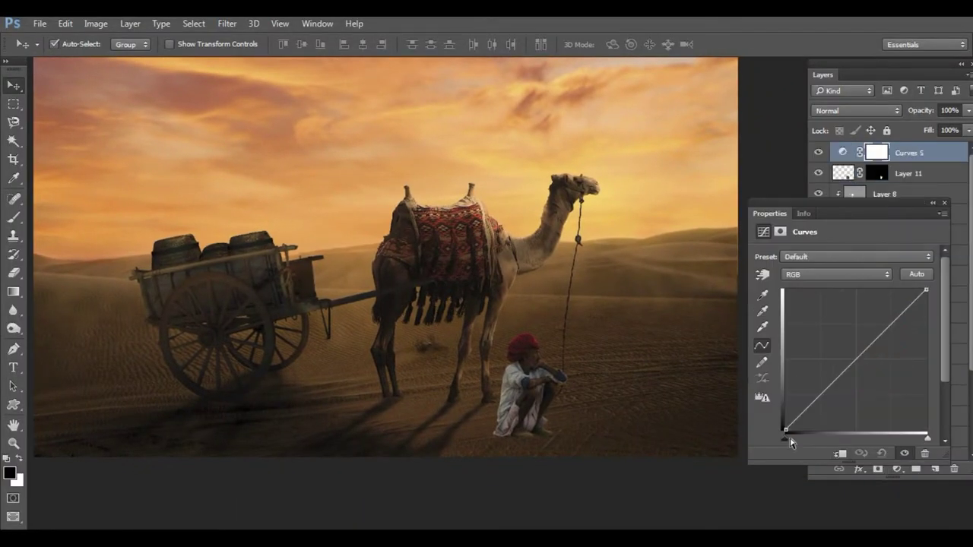
drag(831, 392, 858, 388)
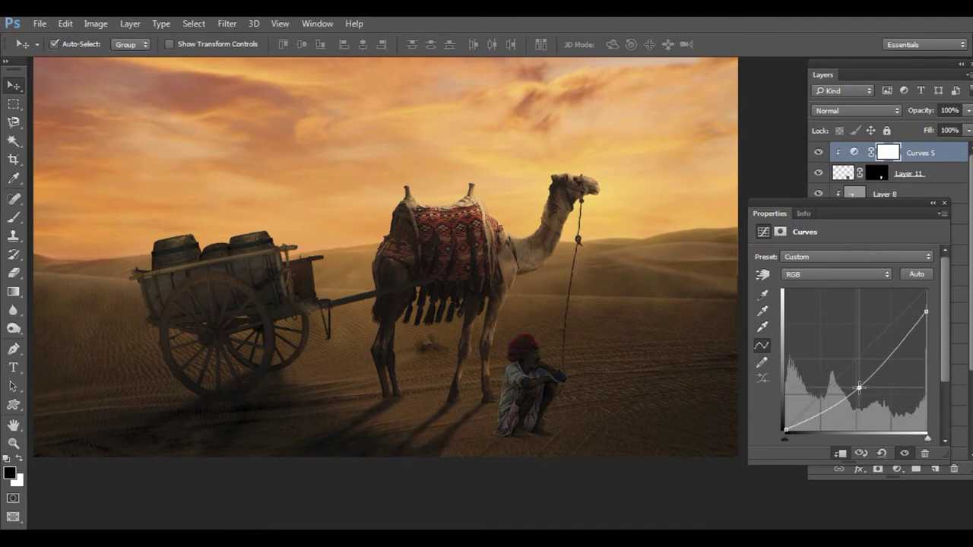
click(944, 203)
scroll(582, 423, up, 2)
key(b)
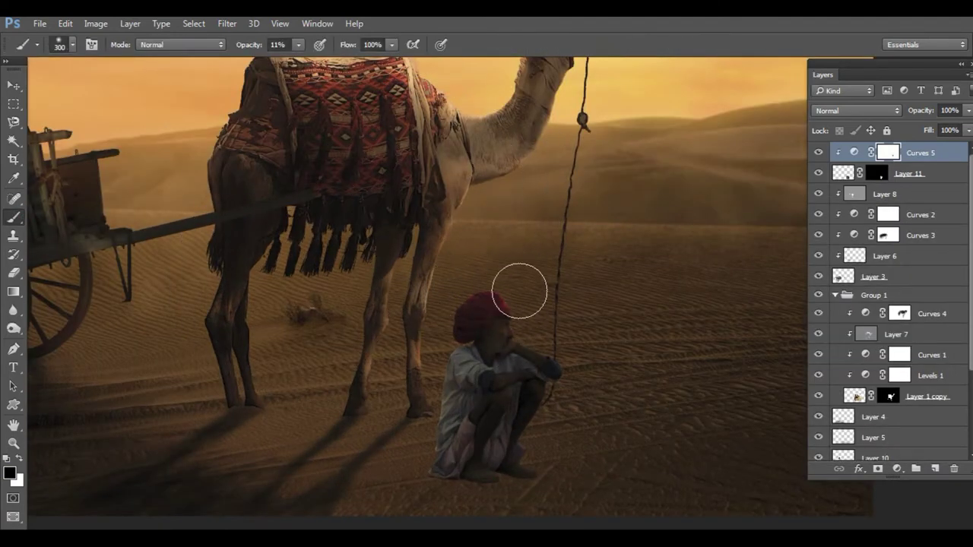
Step: Centre the view on the man and add a new empty layer above Layer 8
scroll(519, 292, up, 2)
key(bracketleft)
key(bracketleft)
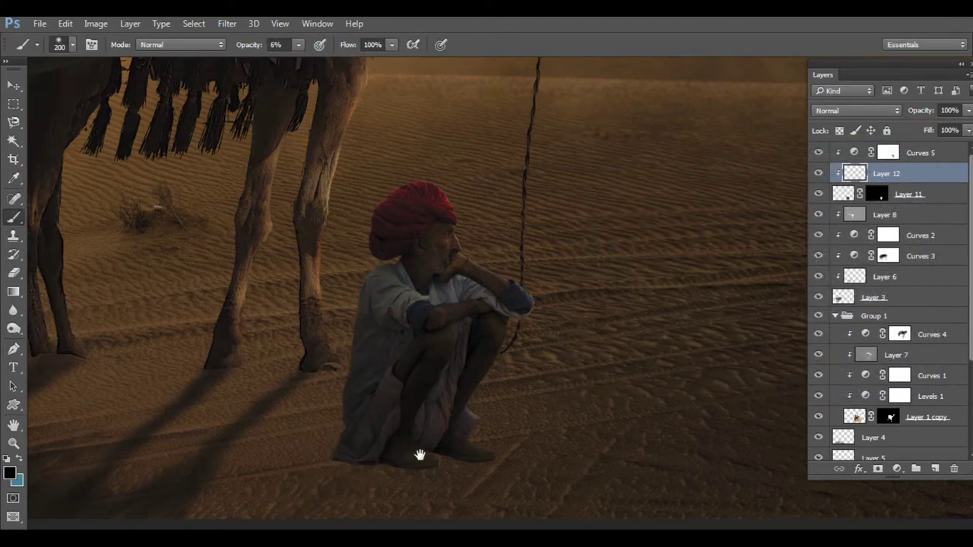
mouse_move(419, 455)
mouse_down()
mouse_move(458, 397)
mouse_move(549, 401)
mouse_up()
key(v)
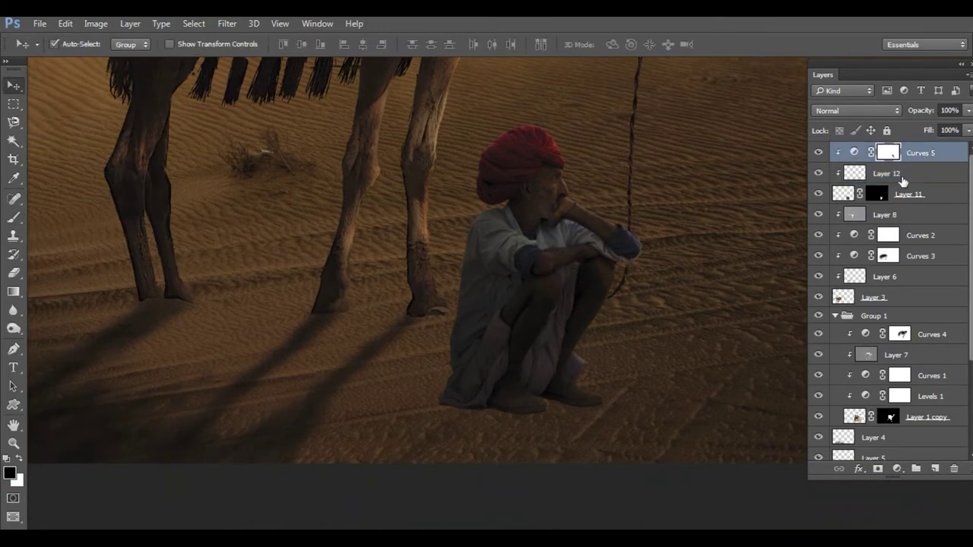
click(896, 214)
click(934, 468)
Step: Set Layer 13 to Soft Light and paint the man's cast shadow at 53–77% opacity
key(b)
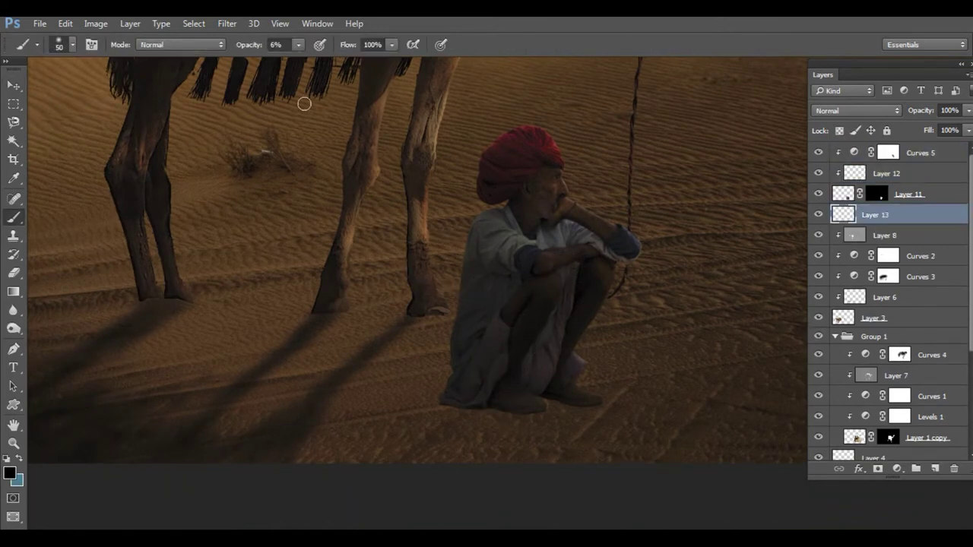
drag(299, 44, 333, 60)
click(857, 110)
click(836, 256)
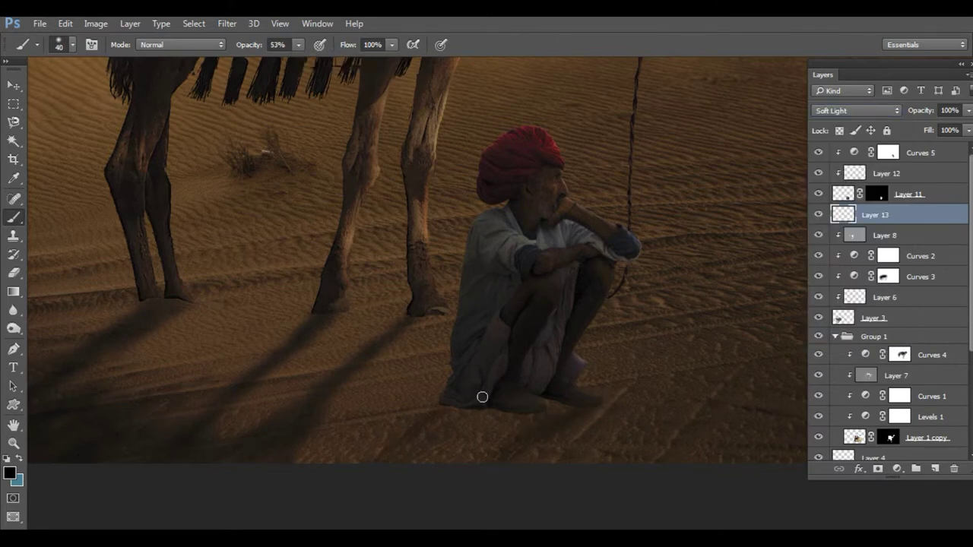
scroll(482, 397, down, 1)
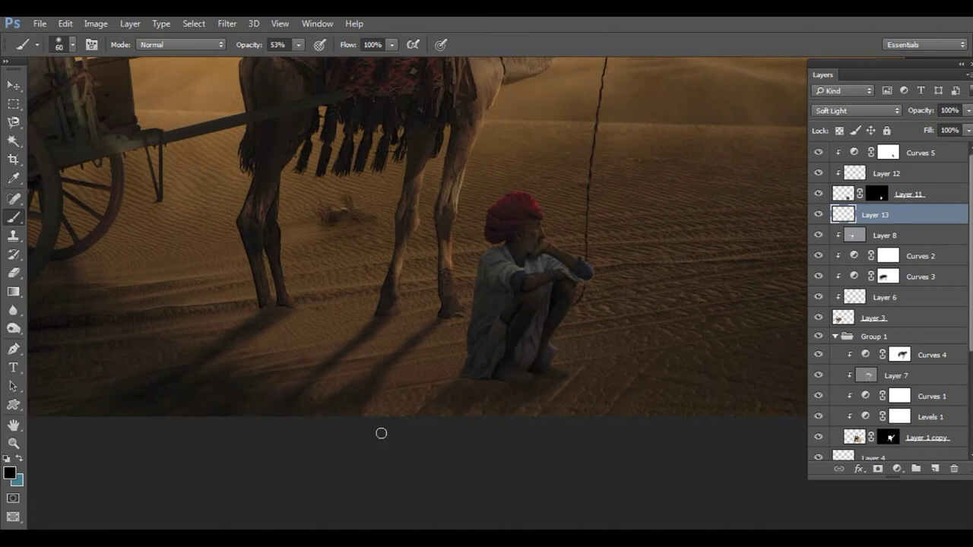
drag(299, 44, 330, 82)
key(bracketright)
key(bracketright)
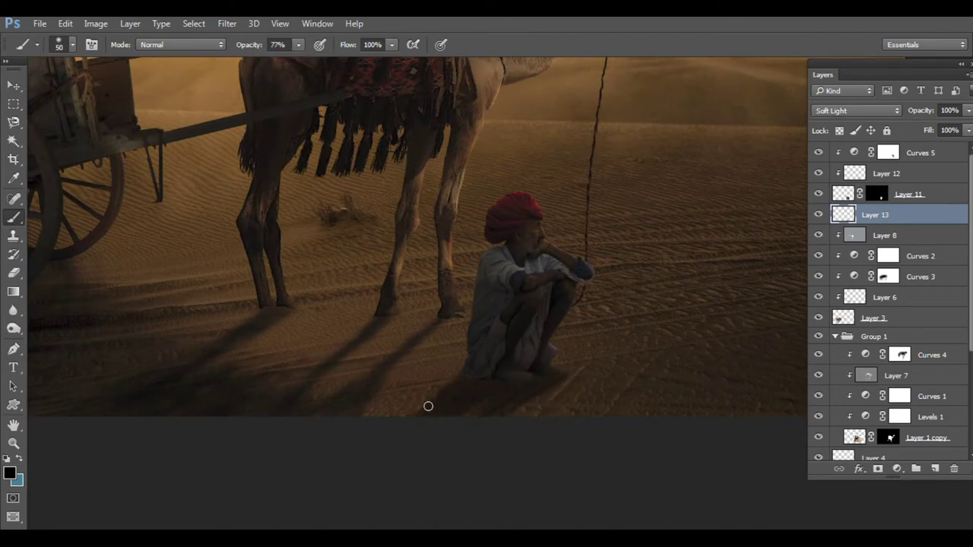
Step: Erase back parts of the shadow with a 250 px eraser at 53% opacity
key(e)
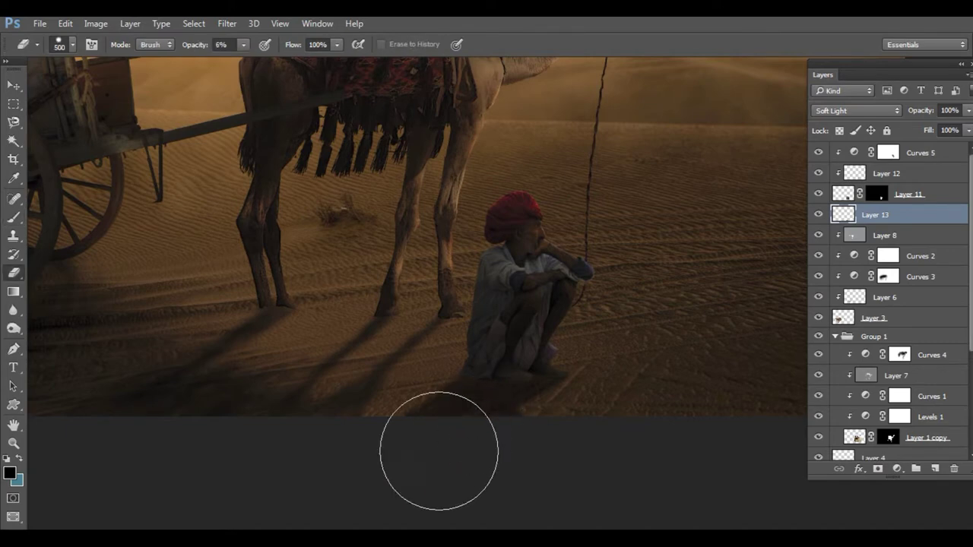
click(243, 44)
drag(249, 62, 280, 62)
key(bracketleft)
key(bracketleft)
key(bracketleft)
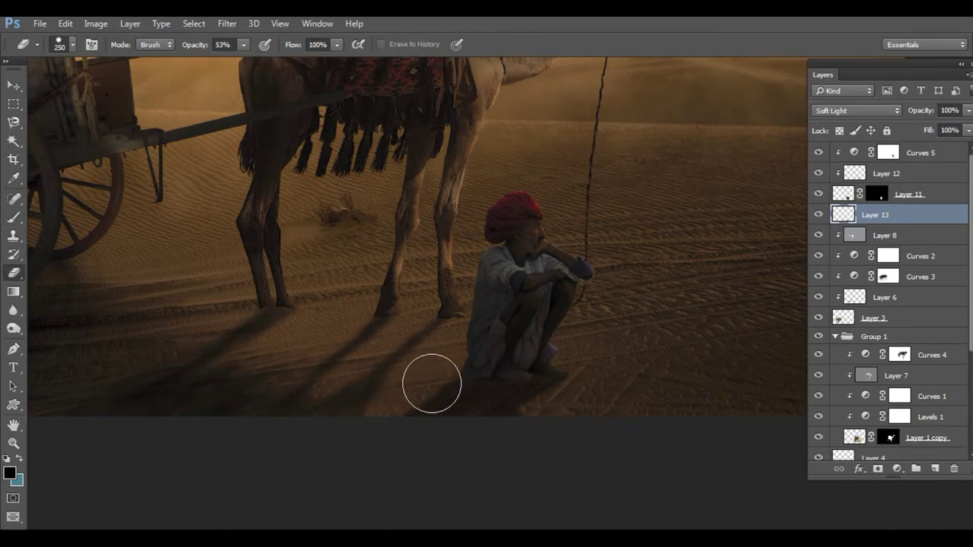
Step: Soften the shadow layer with a Gaussian Blur at an increased radius
key(v)
click(226, 23)
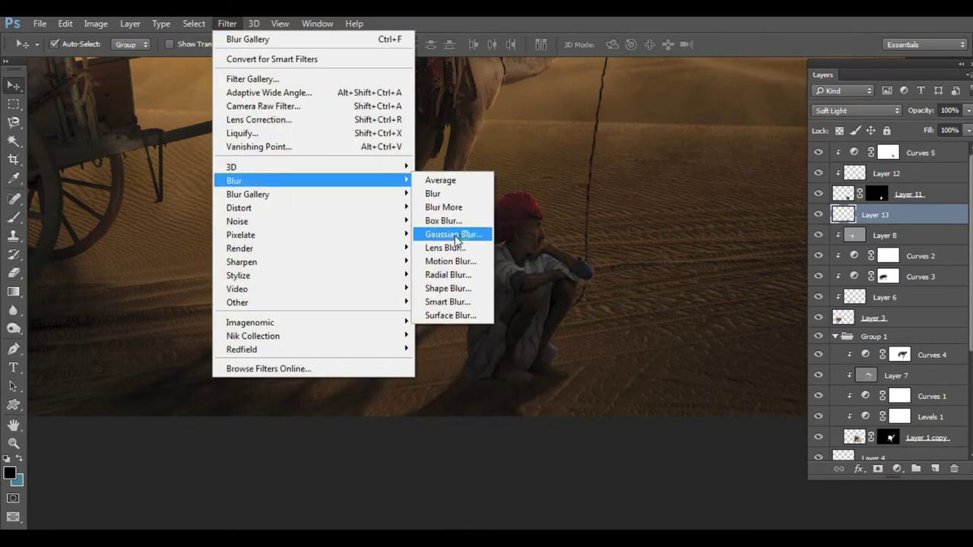
click(447, 228)
drag(247, 313, 262, 308)
click(372, 114)
Step: Fit the image on screen and start a new layer clipped to Layer 11
key(ctrl+0)
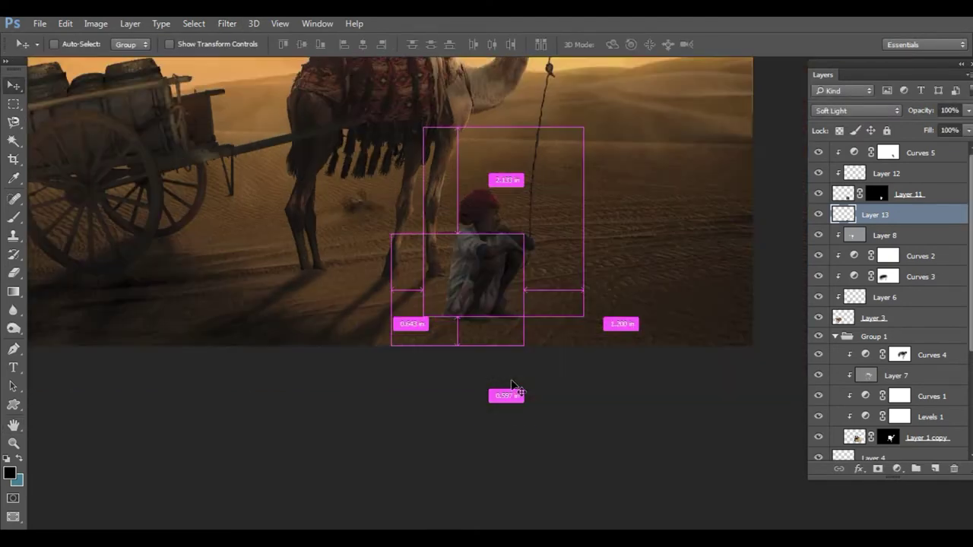
scroll(644, 378, up, 3)
scroll(532, 384, up, 2)
click(908, 152)
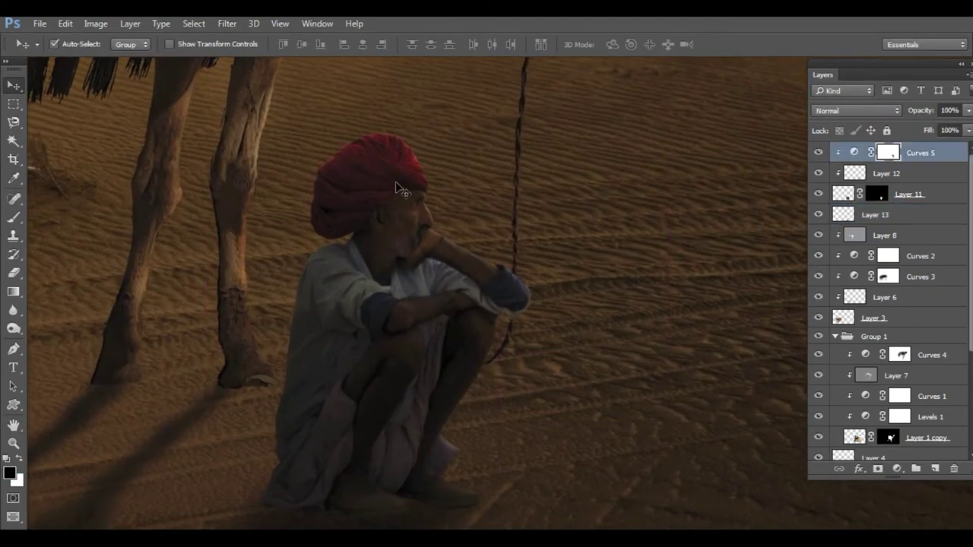
click(908, 194)
alt+click(935, 468)
click(434, 233)
Step: Create clipped Overlay Layer 14 and set the Dodge tool range to Highlights
click(480, 231)
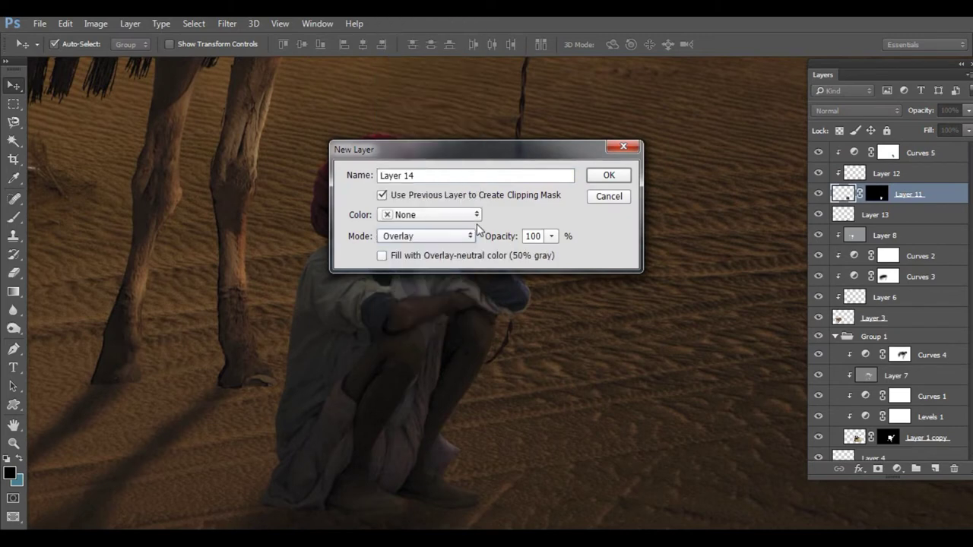
key(Return)
scroll(445, 203, up, 2)
key(o)
right_click(13, 328)
click(65, 322)
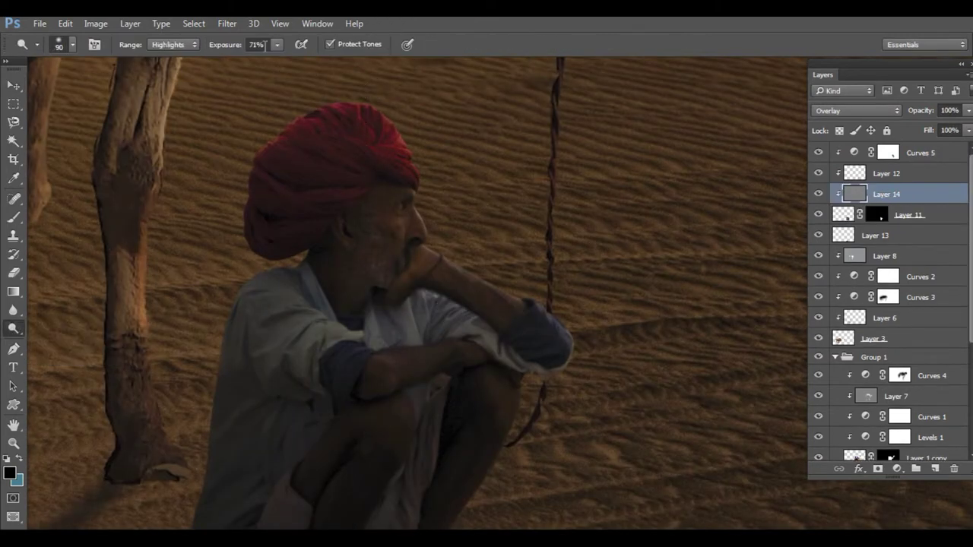
Step: Dodge rim highlights along the man's arm, sleeve and knee at 40% exposure
click(277, 44)
click(377, 90)
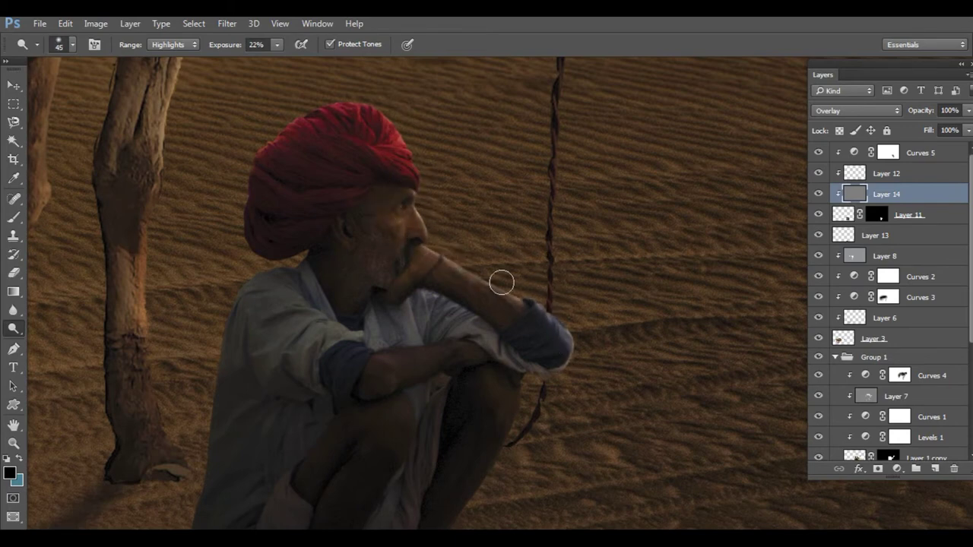
click(276, 44)
drag(266, 60, 284, 61)
drag(492, 361, 465, 236)
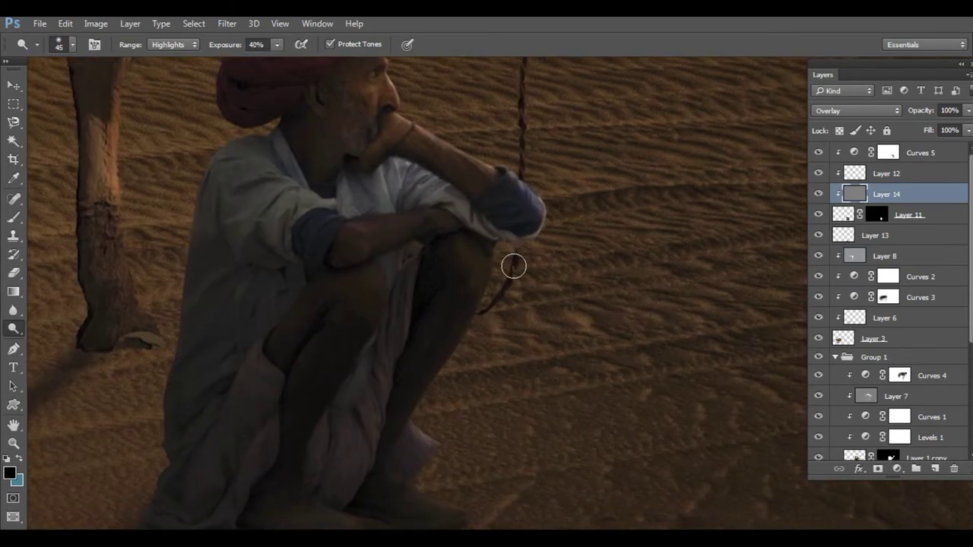
Step: Deepen the shadow at the man's feet on Layers 13 and 12 with an 18% brush
mouse_move(420, 433)
mouse_down()
mouse_move(419, 235)
mouse_move(478, 241)
mouse_up()
ctrl+click(456, 391)
key(b)
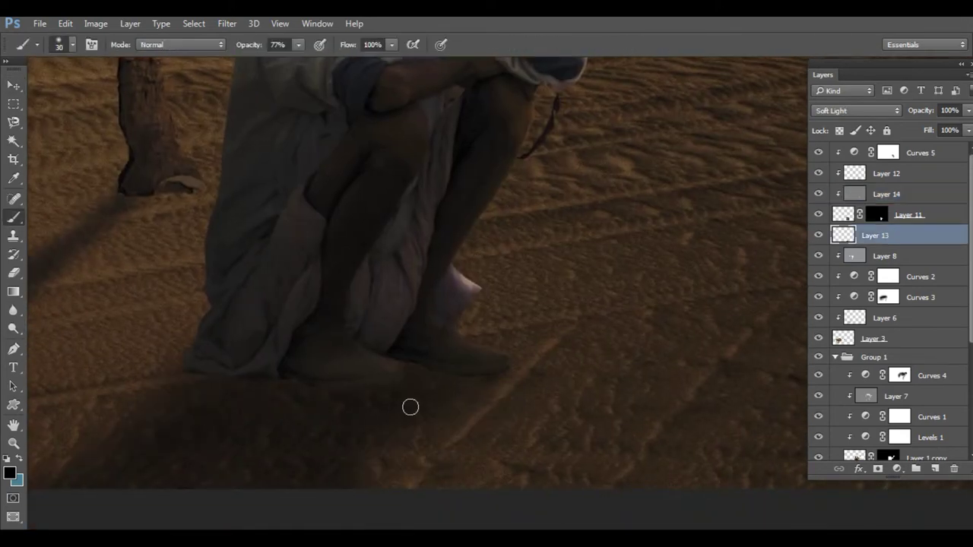
ctrl+click(367, 375)
key(1)
key(8)
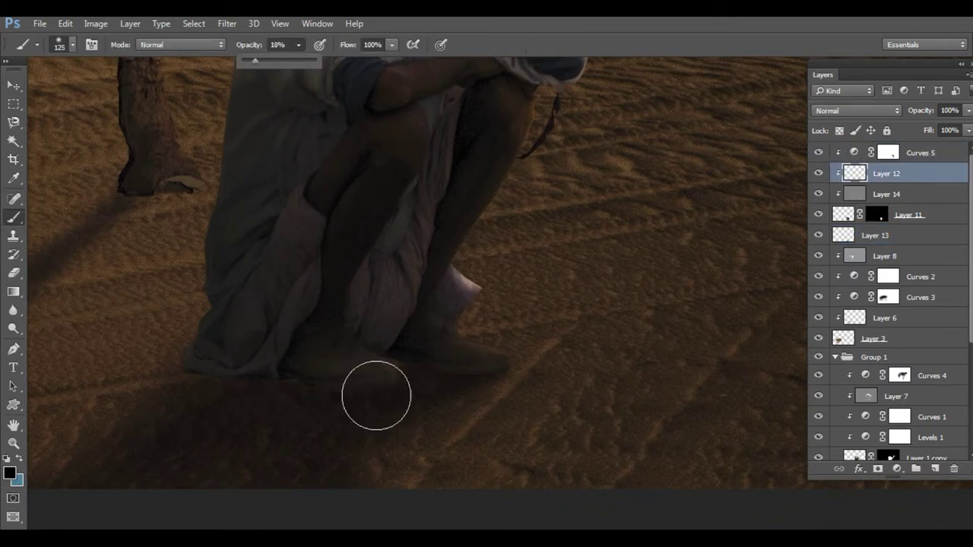
scroll(514, 394, down, 3)
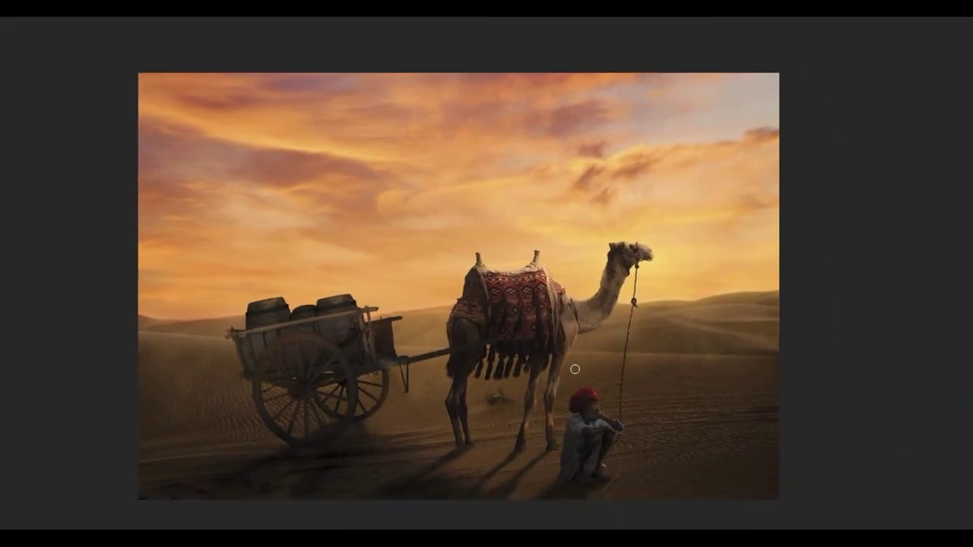
key(F7)
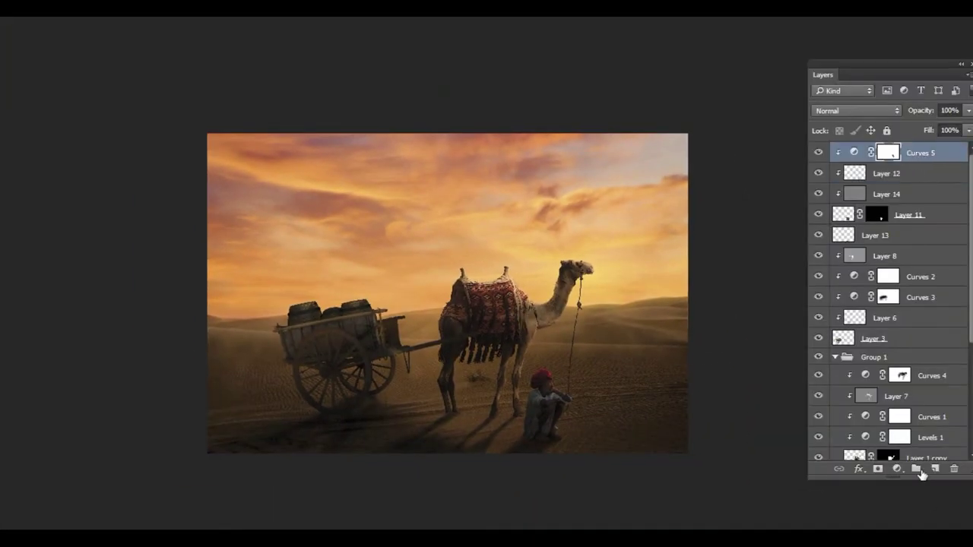
Step: Add a Soft Light layer above Layer 1 with a 12% brush opacity
scroll(930, 304, down, 5)
click(902, 431)
click(935, 468)
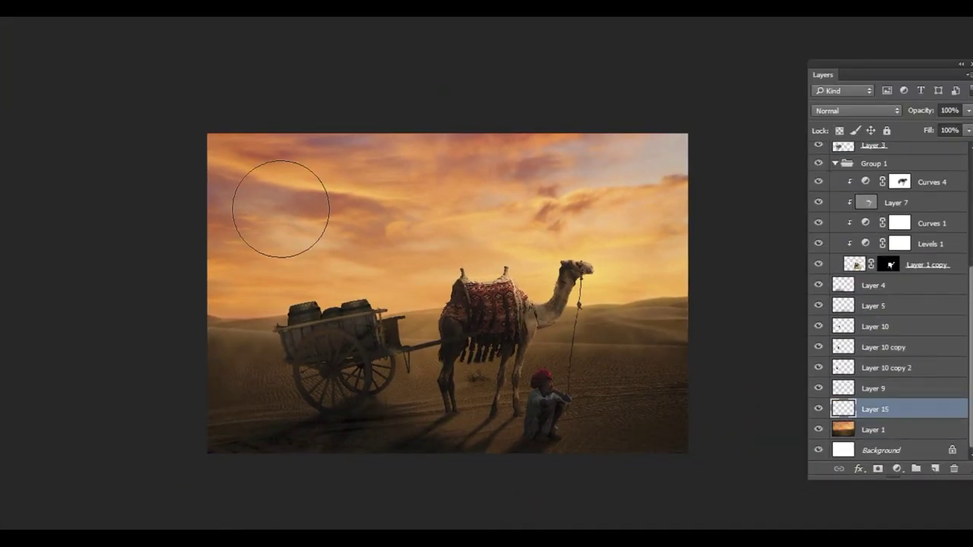
key(f)
click(298, 44)
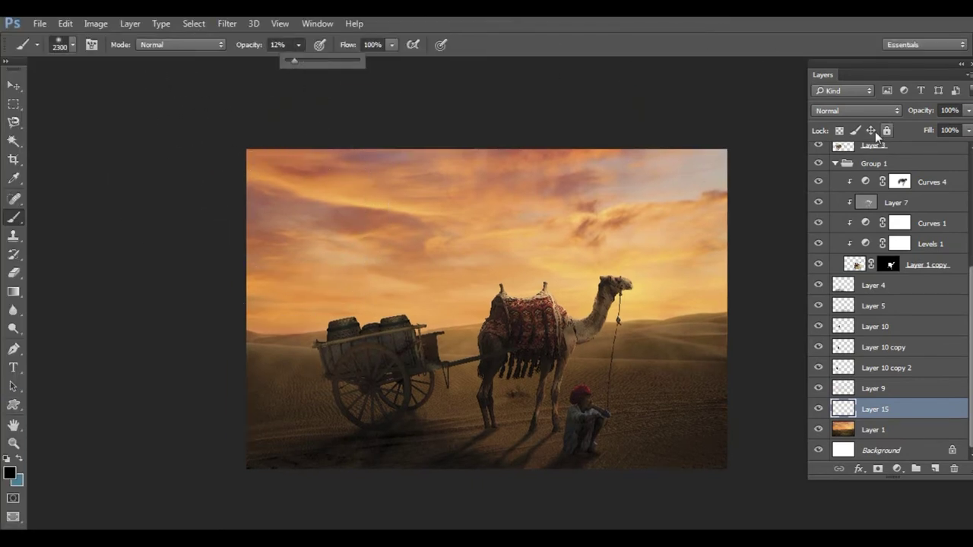
click(856, 110)
click(851, 270)
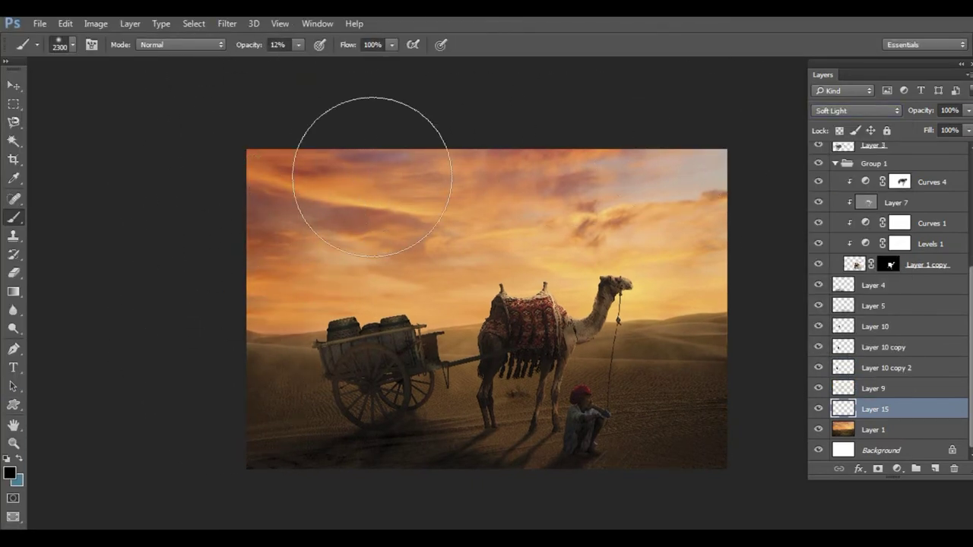
Step: Deepen the upper-left sky colour, then continue painting with a 300 px brush
drag(499, 352, 452, 305)
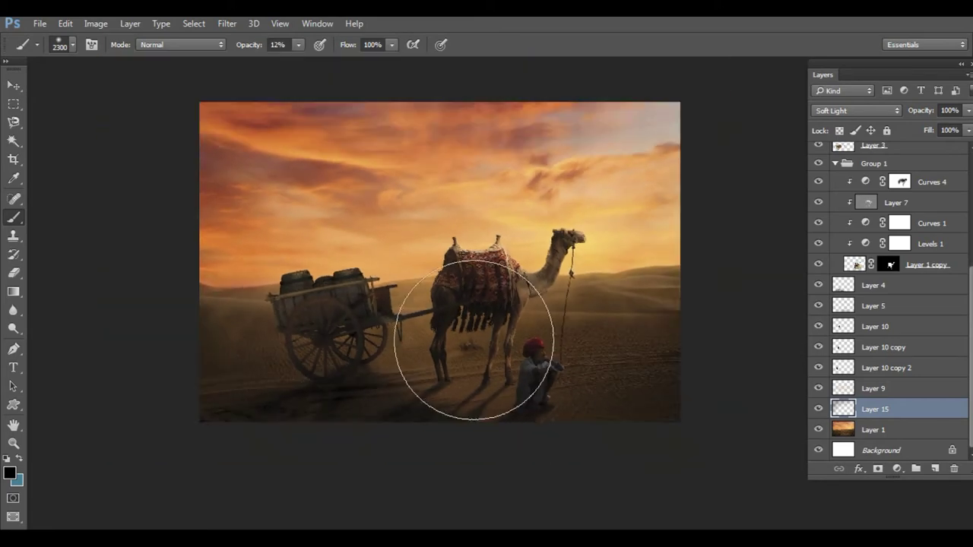
scroll(582, 379, up, 2)
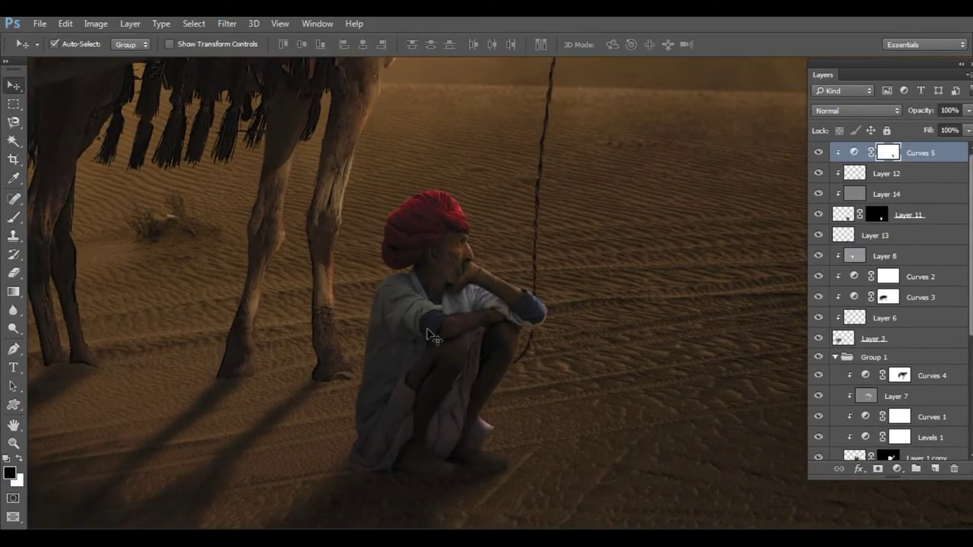
key(b)
key(bracketleft)
key(bracketleft)
key(bracketleft)
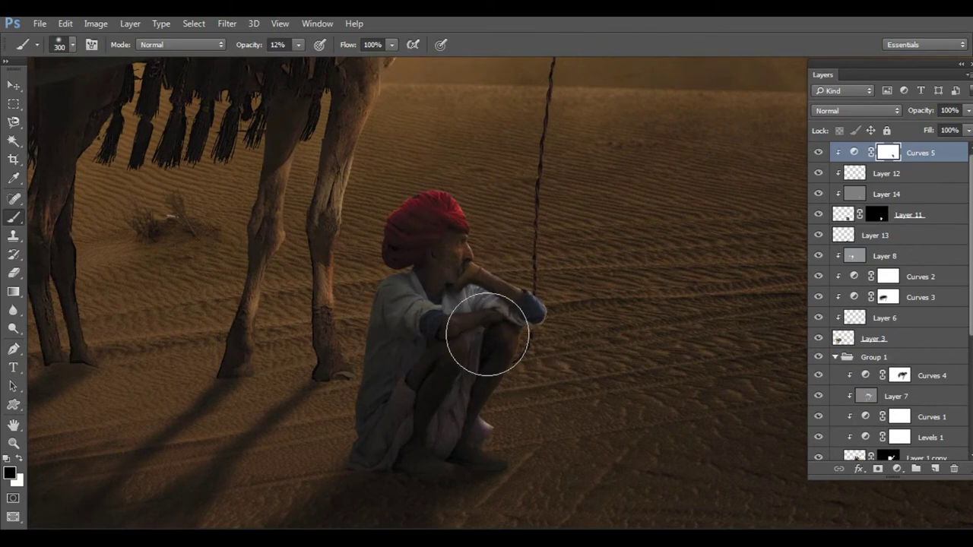
scroll(487, 334, down, 2)
scroll(615, 282, down, 3)
scroll(532, 365, down, 2)
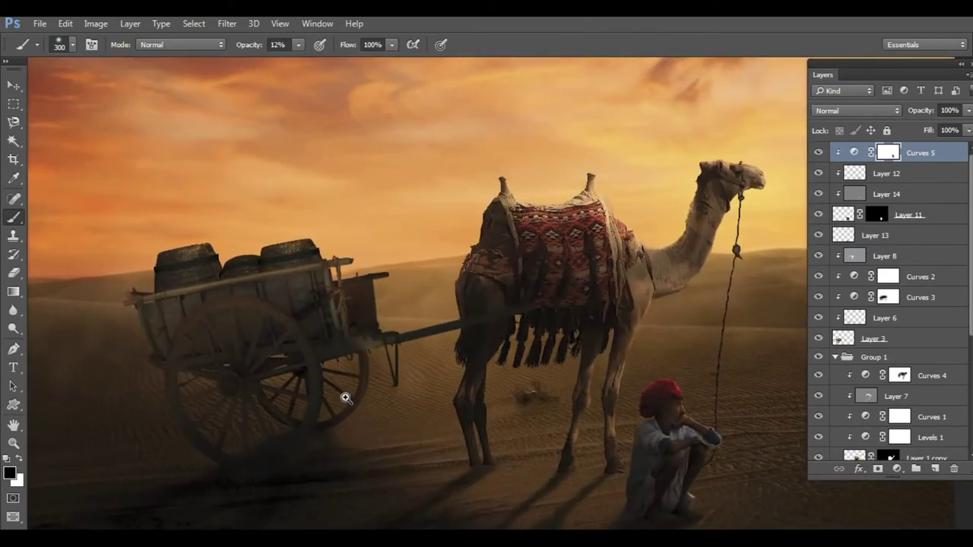
scroll(342, 398, up, 5)
key(v)
click(636, 284)
Step: Add a new layer above Layer 6 and set up a white brush at 55% opacity
click(820, 318)
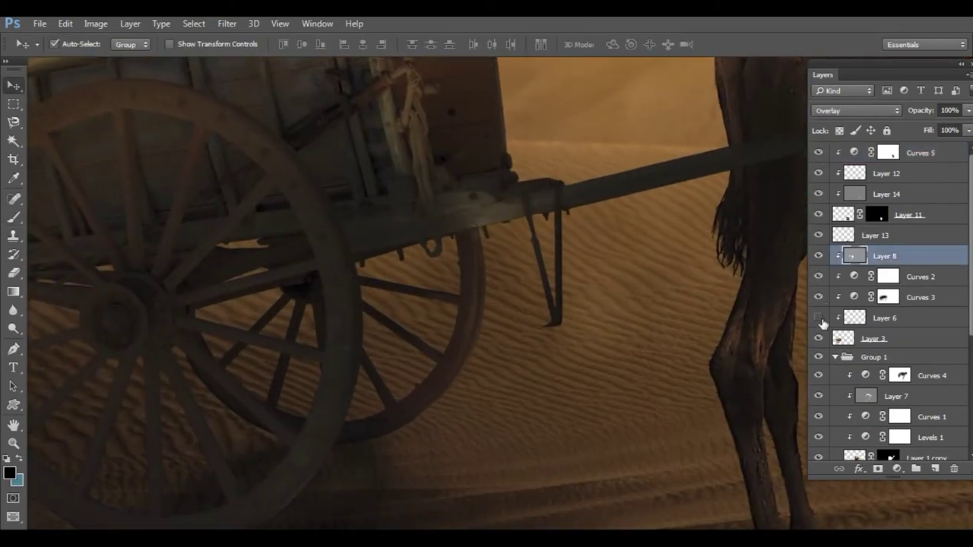
click(882, 317)
click(934, 469)
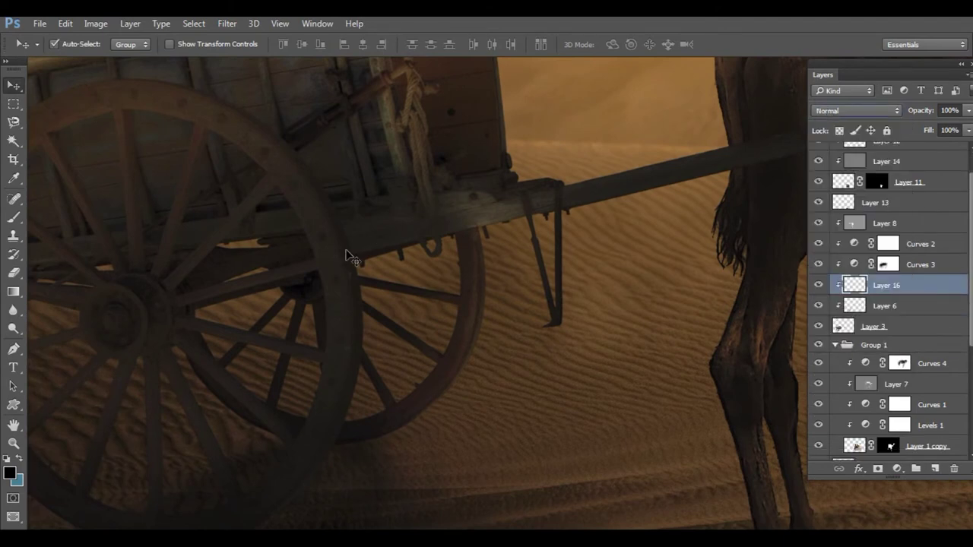
key(b)
key(5)
key(5)
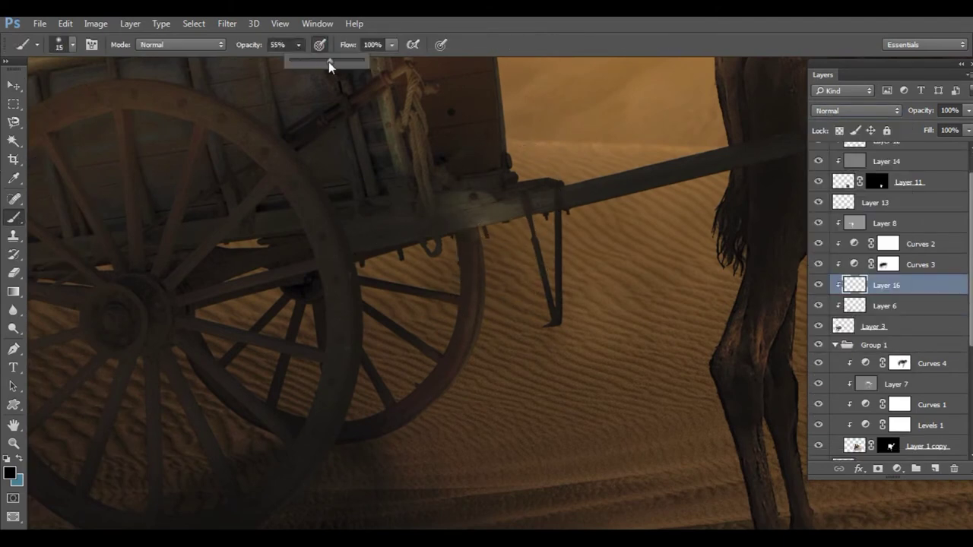
click(9, 473)
click(570, 164)
click(923, 156)
Step: Rotate the canvas view so the cart wheel stands upright for painting its rim
scroll(481, 221, up, 3)
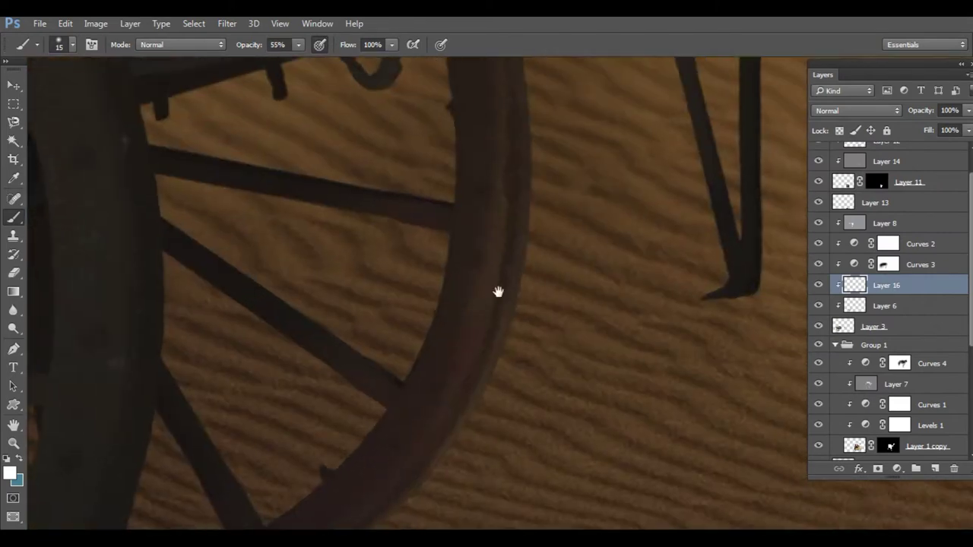
scroll(500, 289, down, 2)
scroll(463, 281, down, 1)
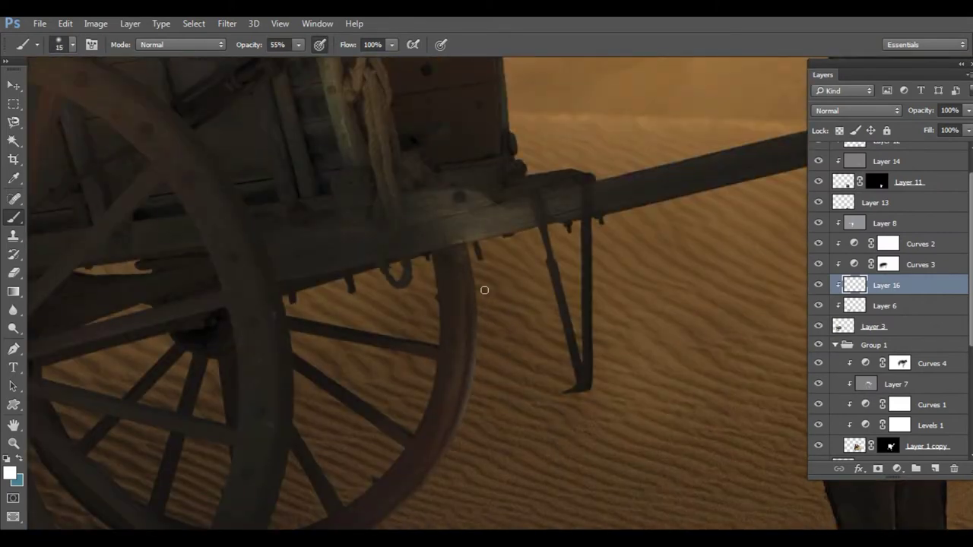
key(r)
drag(484, 290, 395, 253)
scroll(259, 352, up, 2)
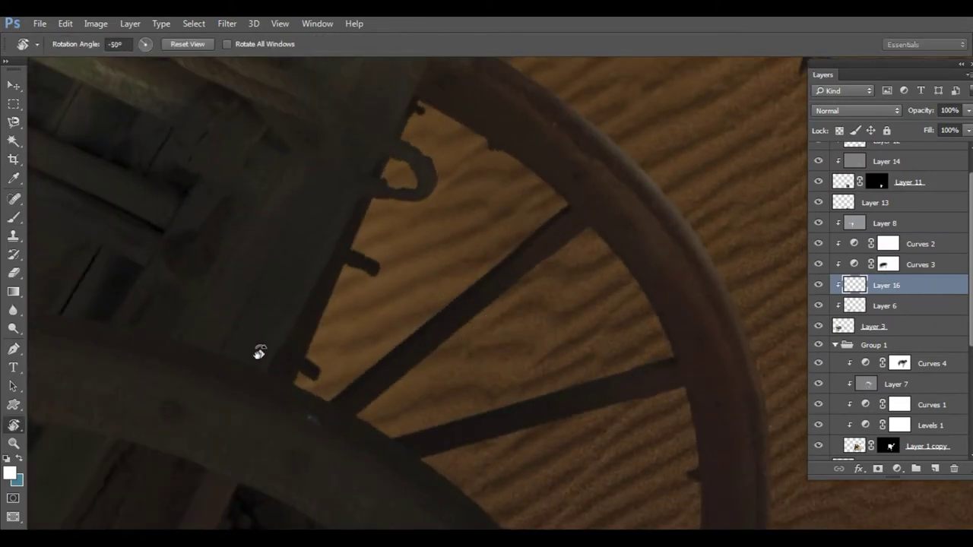
key(b)
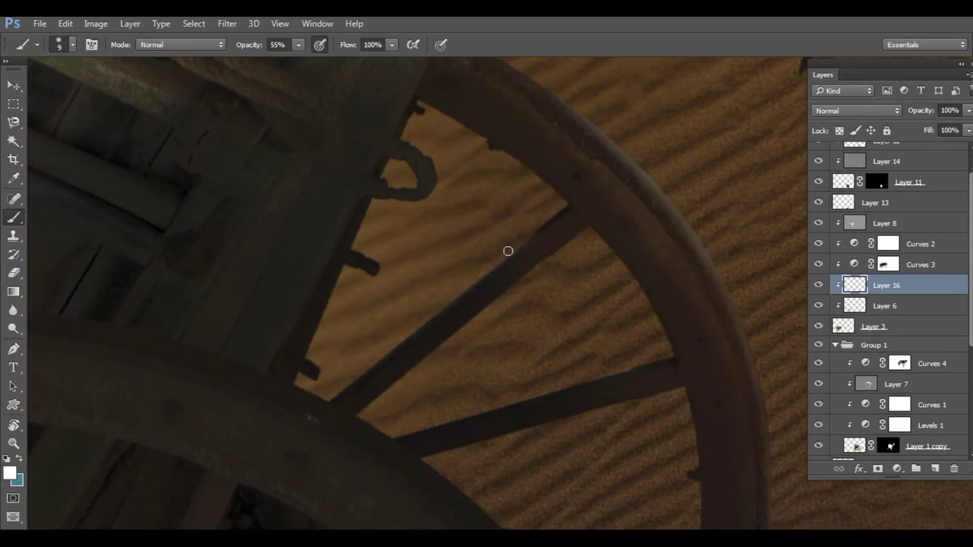
key(r)
drag(447, 332, 282, 289)
key(b)
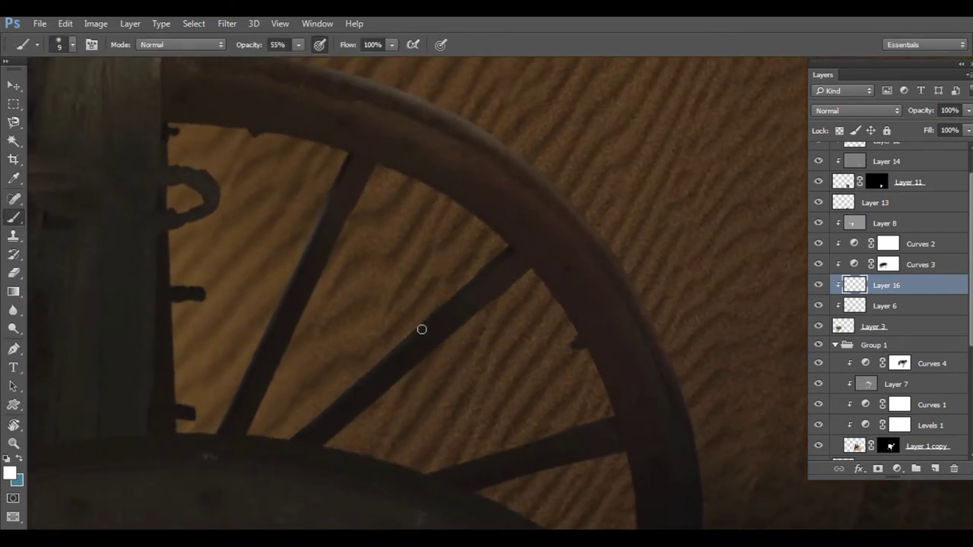
drag(512, 240, 434, 309)
Step: Pick a saturated orange from the Color panel and sky, and straighten the view
key(F6)
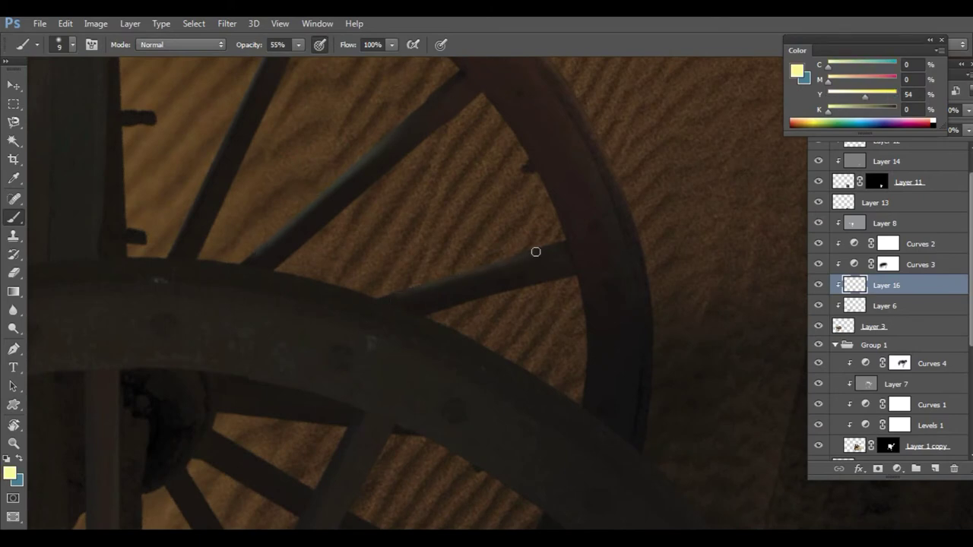
click(806, 122)
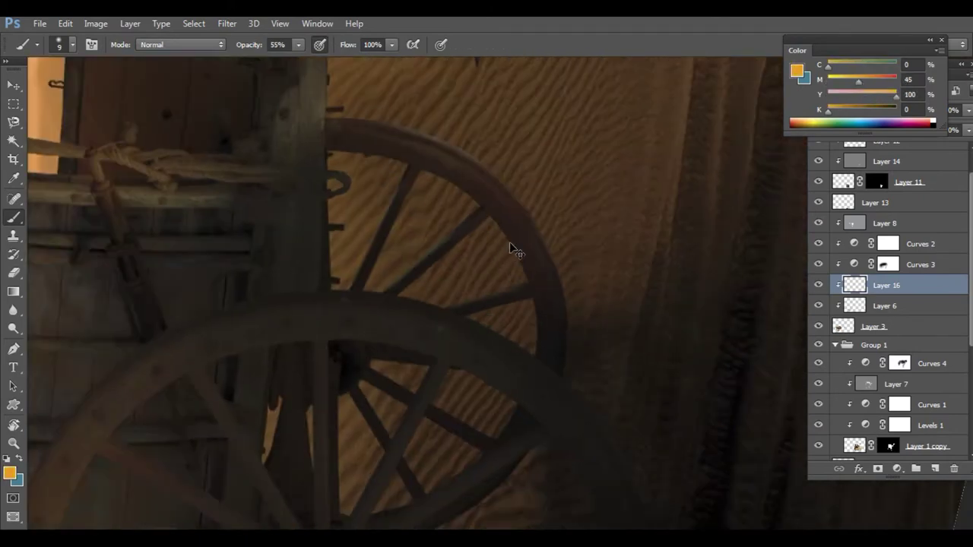
key(r)
mouse_move(510, 250)
mouse_down()
mouse_move(471, 273)
mouse_move(494, 266)
mouse_up()
key(v)
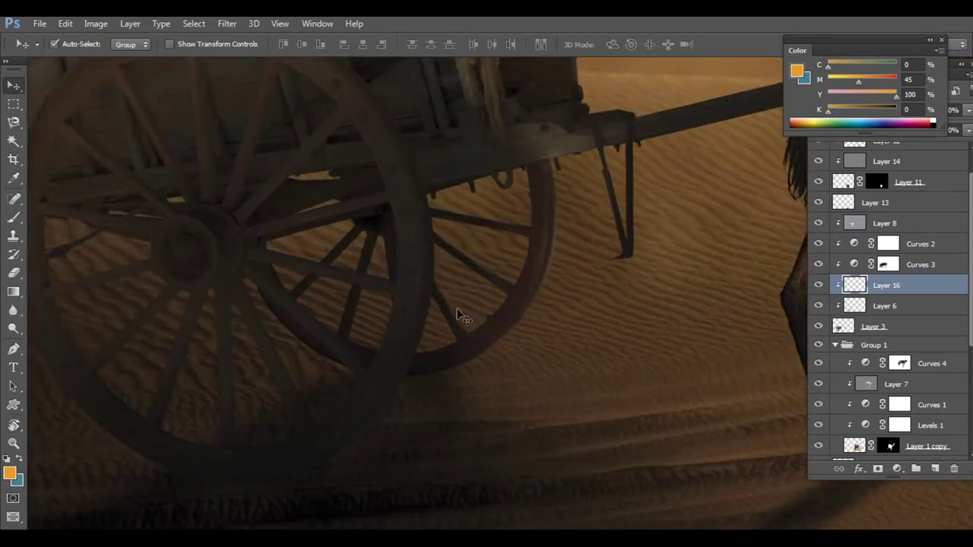
key(b)
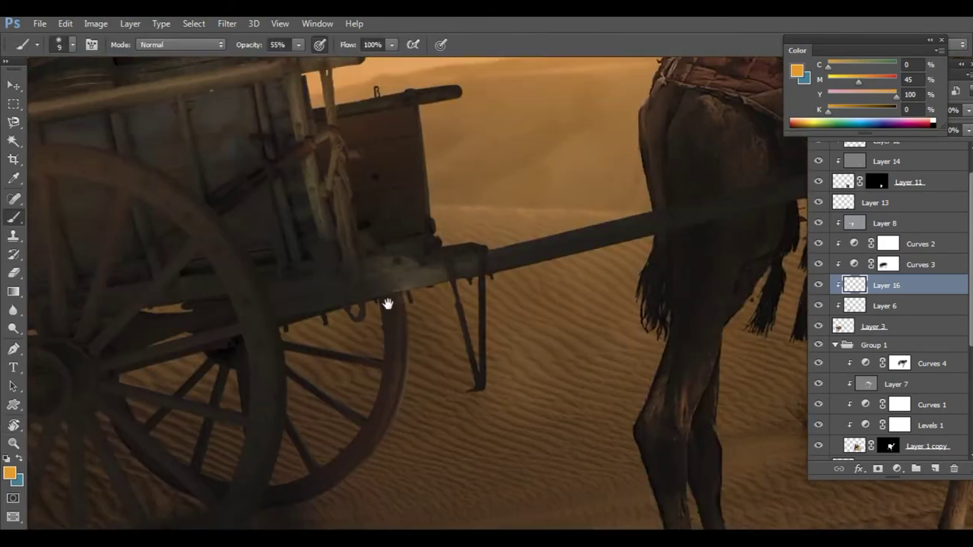
drag(353, 313, 375, 61)
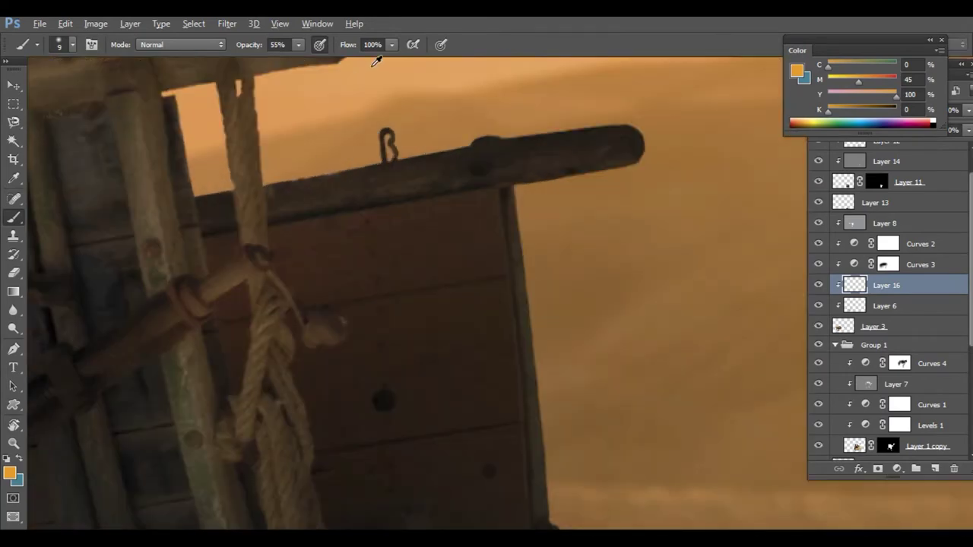
alt+click(375, 60)
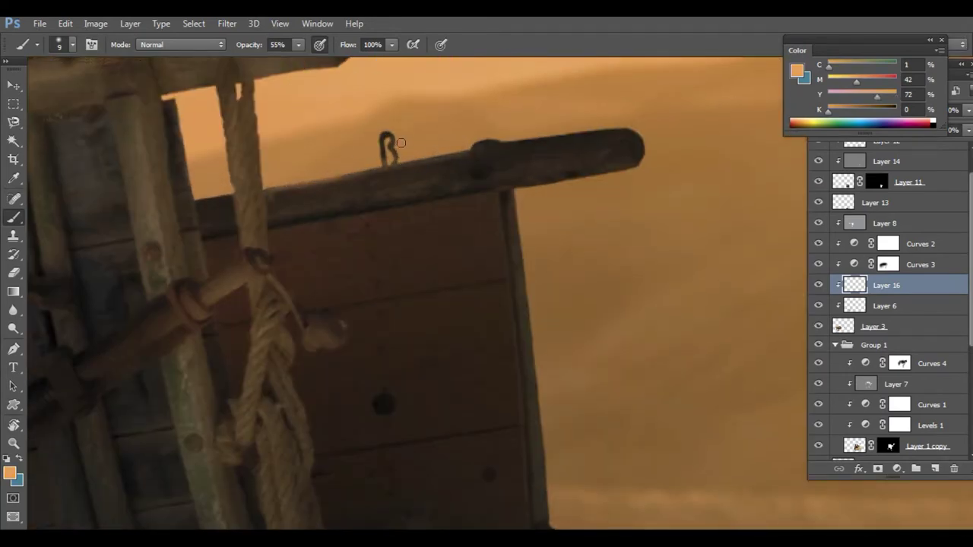
Step: Brush orange and cream highlights along the wagon's top beam, rope pole and barrels
drag(474, 156, 326, 202)
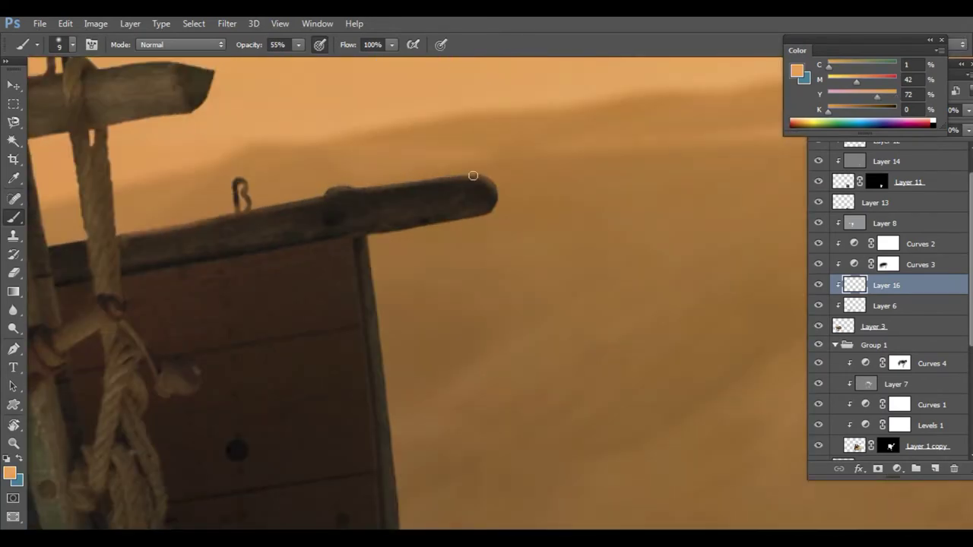
mouse_move(160, 109)
mouse_down()
mouse_move(263, 193)
mouse_move(438, 276)
mouse_up()
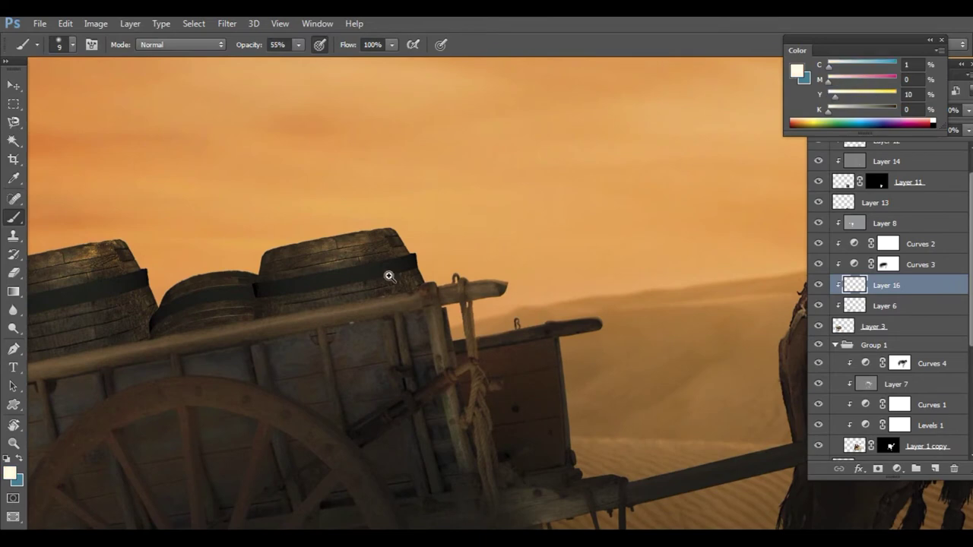
drag(342, 219, 389, 275)
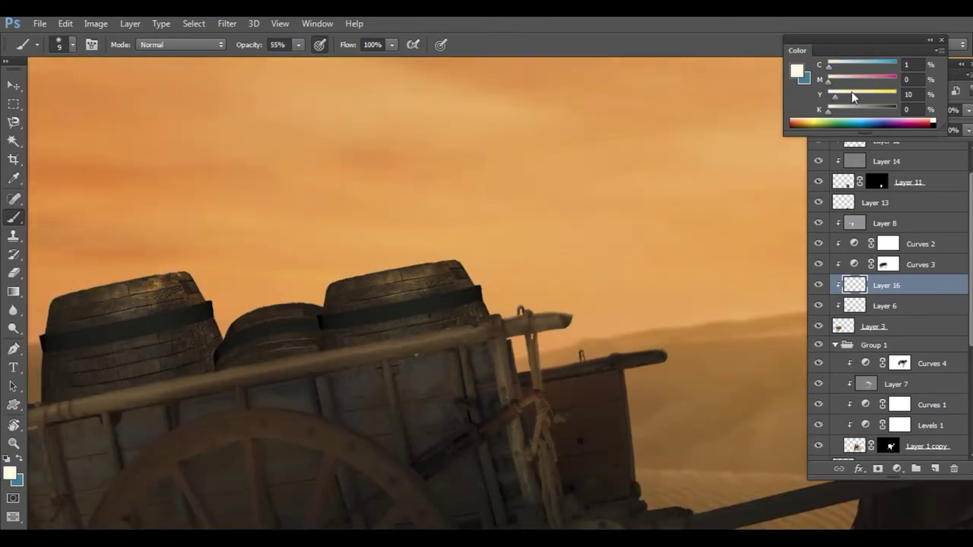
click(841, 80)
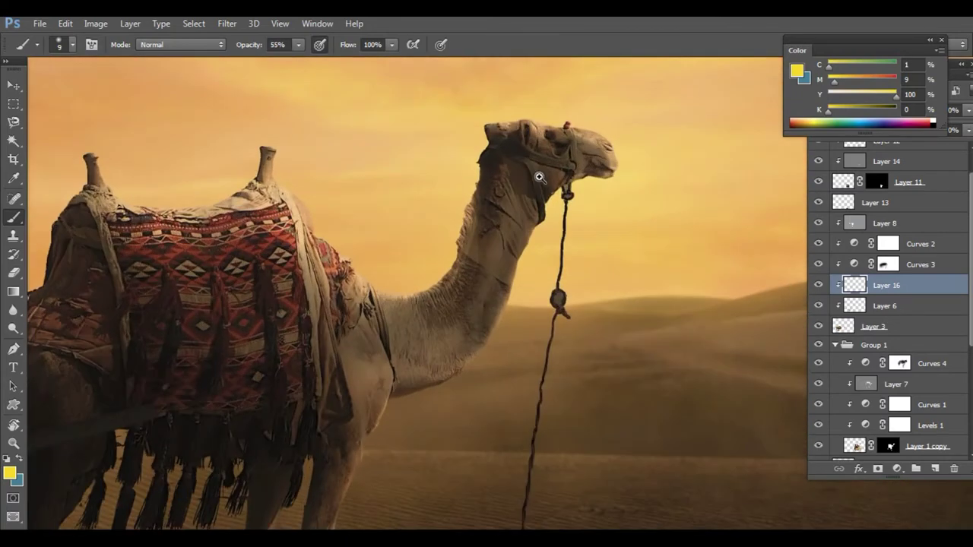
key(v)
click(820, 220)
Step: Add Layer 17 above Layer 1 copy in Overlay mode with white as the paint colour
click(911, 325)
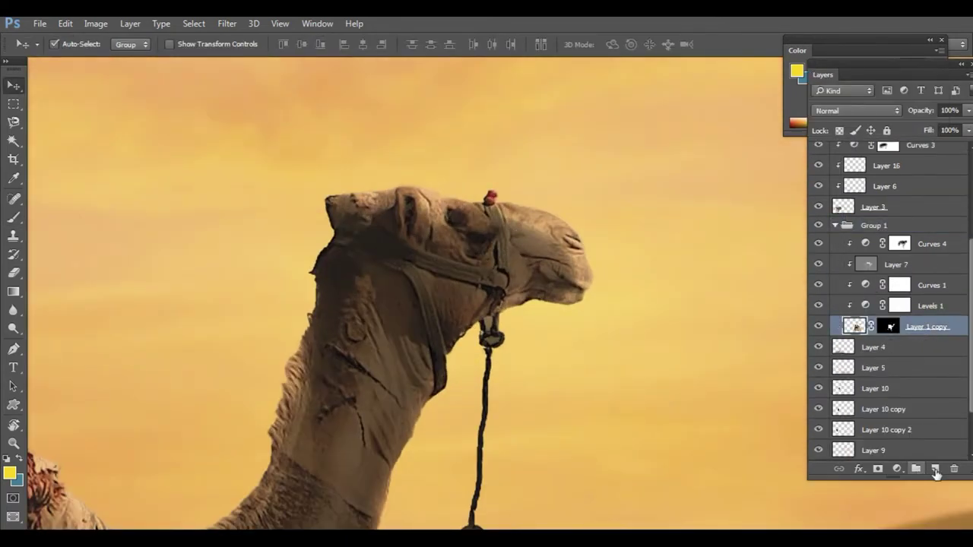
click(935, 469)
key(b)
scroll(546, 203, up, 2)
click(796, 71)
click(565, 165)
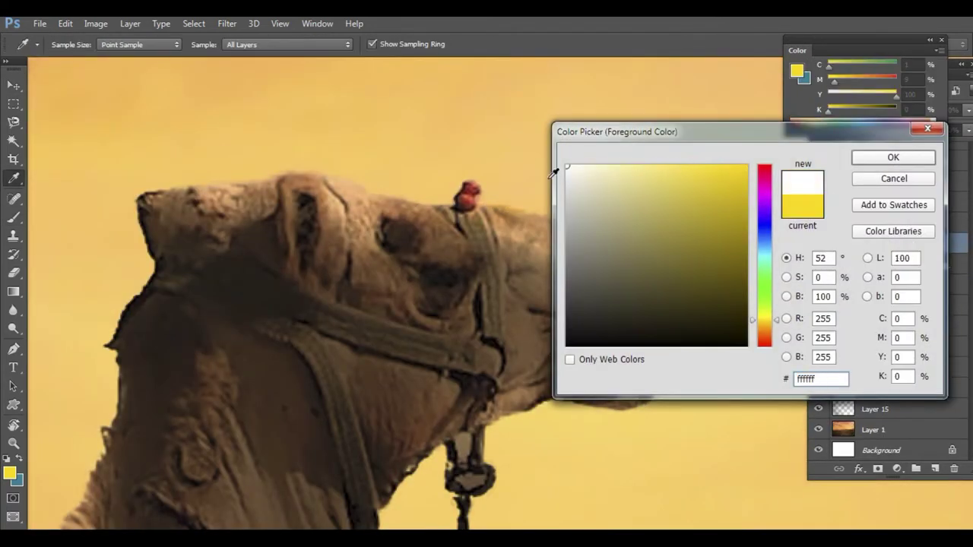
click(892, 157)
click(855, 111)
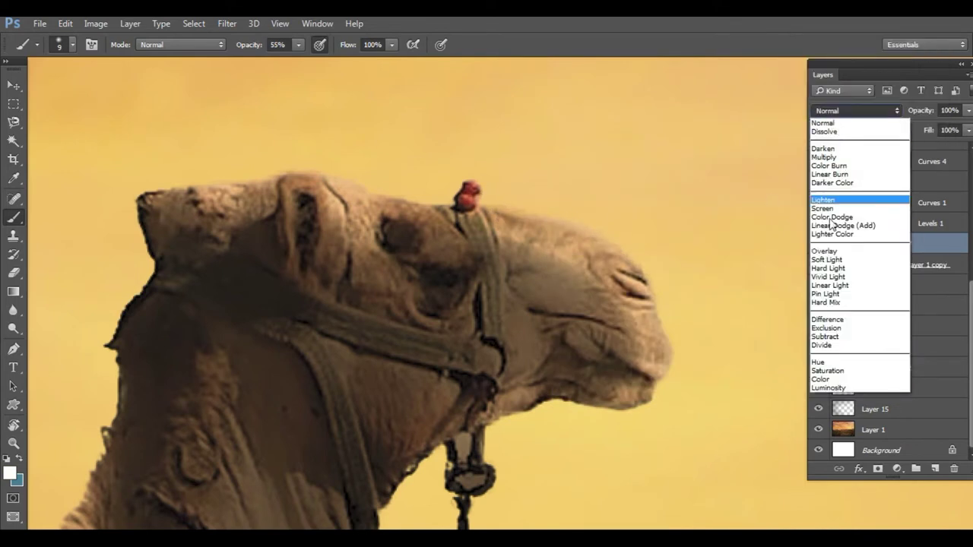
click(828, 263)
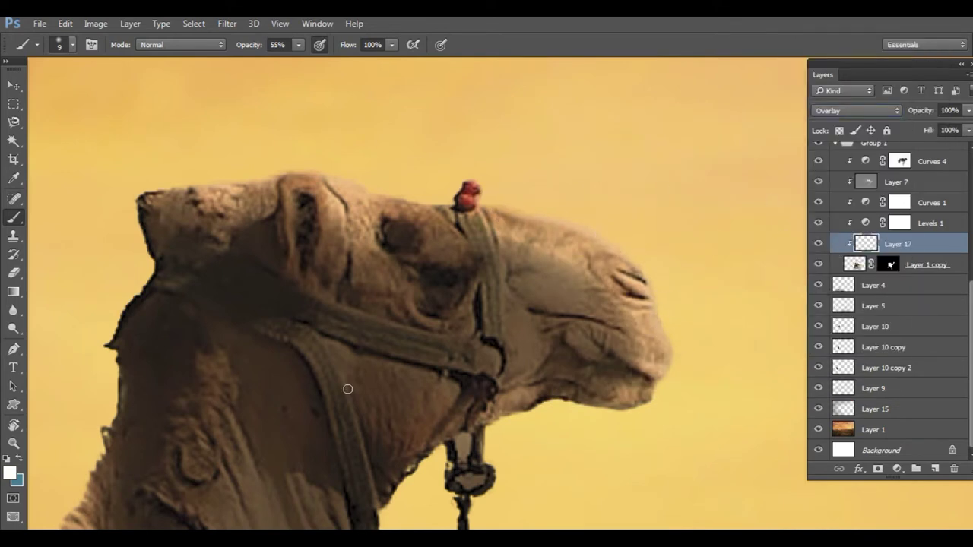
Step: Paint light on the camel's nose and neck, moving Layer 17 above Levels 1 at 42%
drag(646, 257, 679, 390)
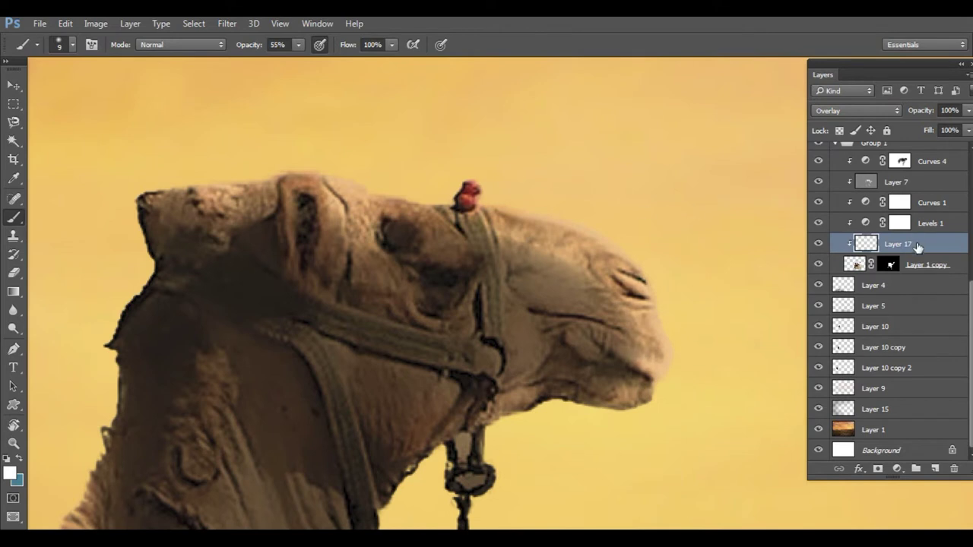
drag(917, 246, 929, 215)
drag(919, 110, 887, 113)
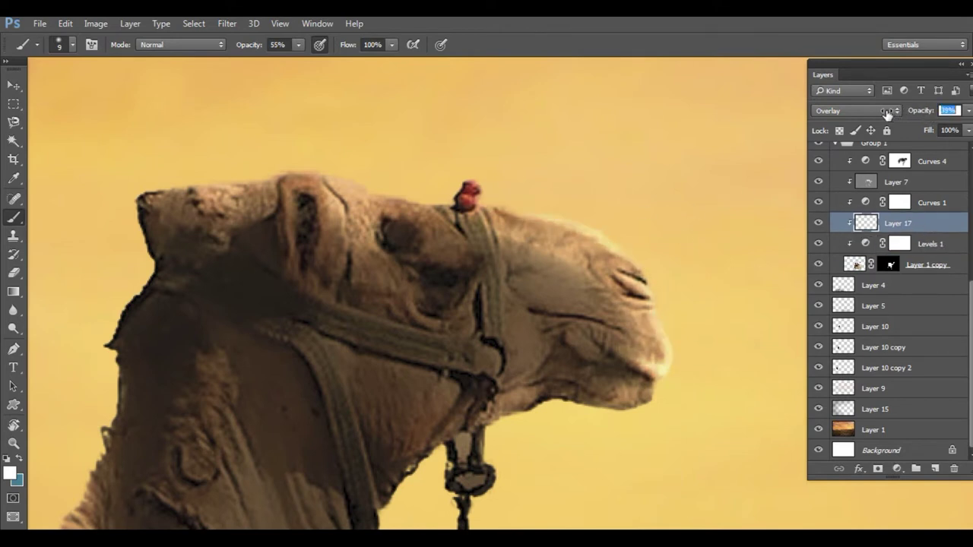
key(bracketright)
key(bracketright)
mouse_move(298, 45)
mouse_down()
mouse_move(318, 65)
mouse_move(262, 67)
mouse_up()
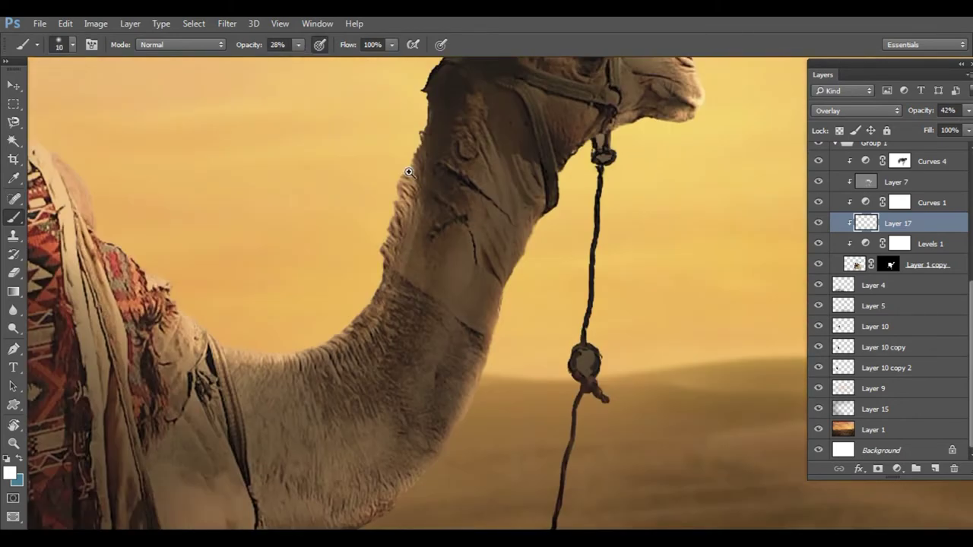
text(82)
key(Return)
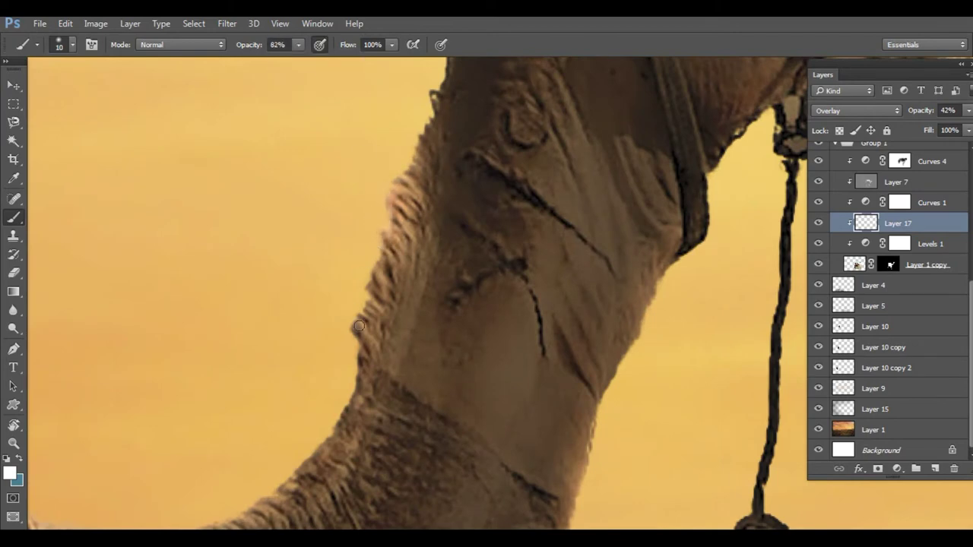
Step: Brush rim highlights down the camel's neck and along its legs at full opacity
drag(586, 343, 446, 144)
key(bracketleft)
key(bracketleft)
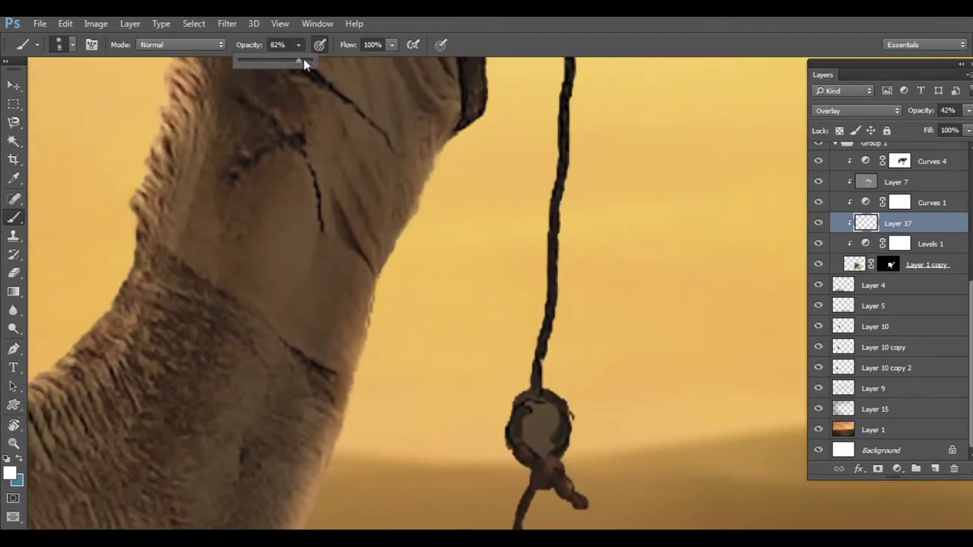
drag(303, 59, 399, 236)
drag(354, 388, 331, 301)
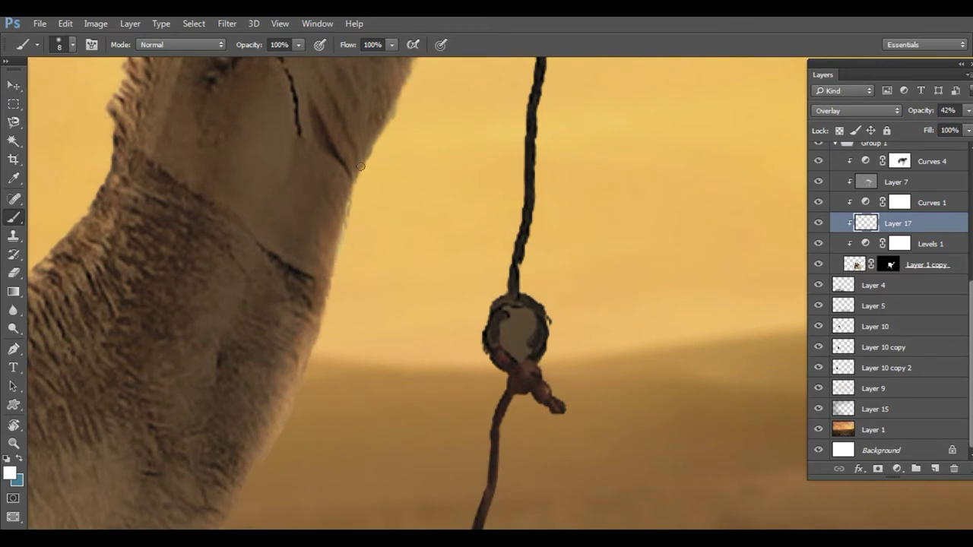
drag(403, 166, 360, 224)
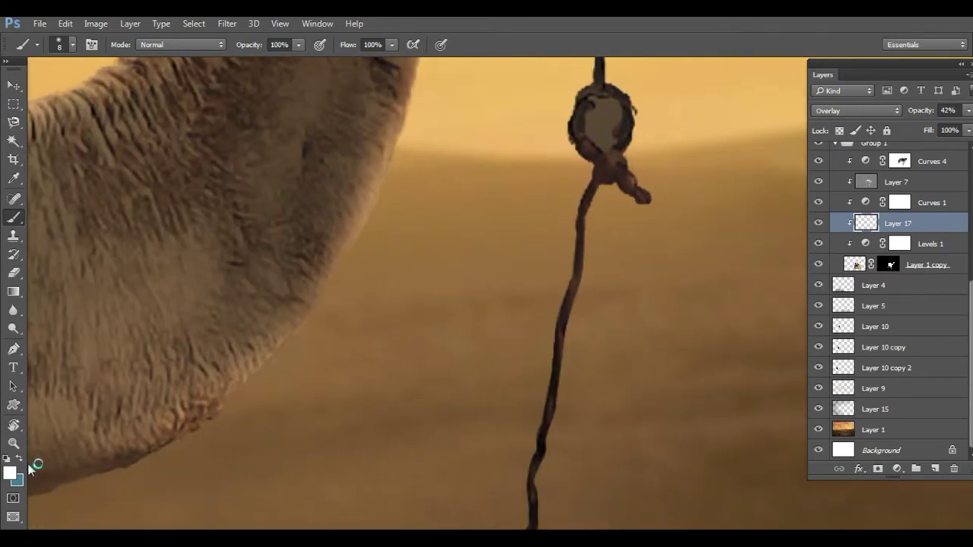
key(Escape)
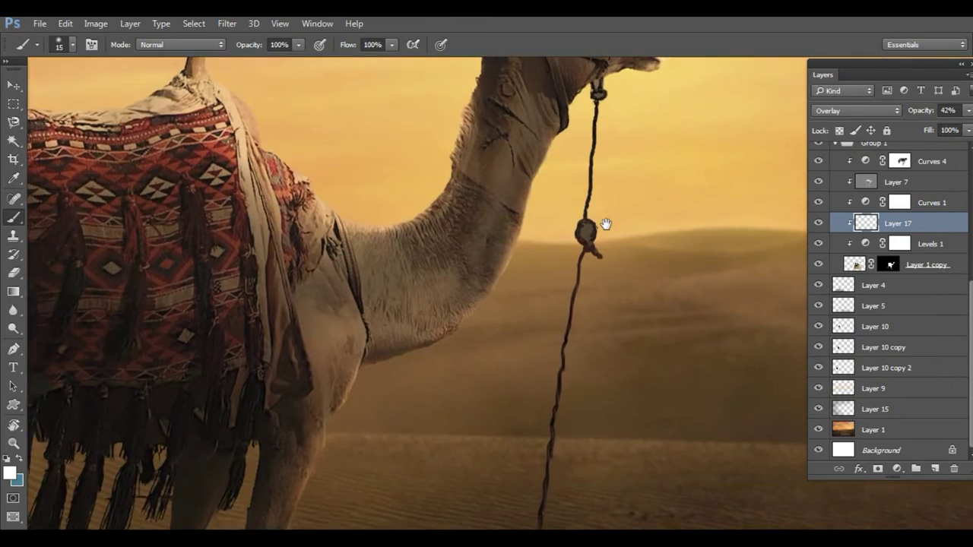
drag(314, 324, 469, 271)
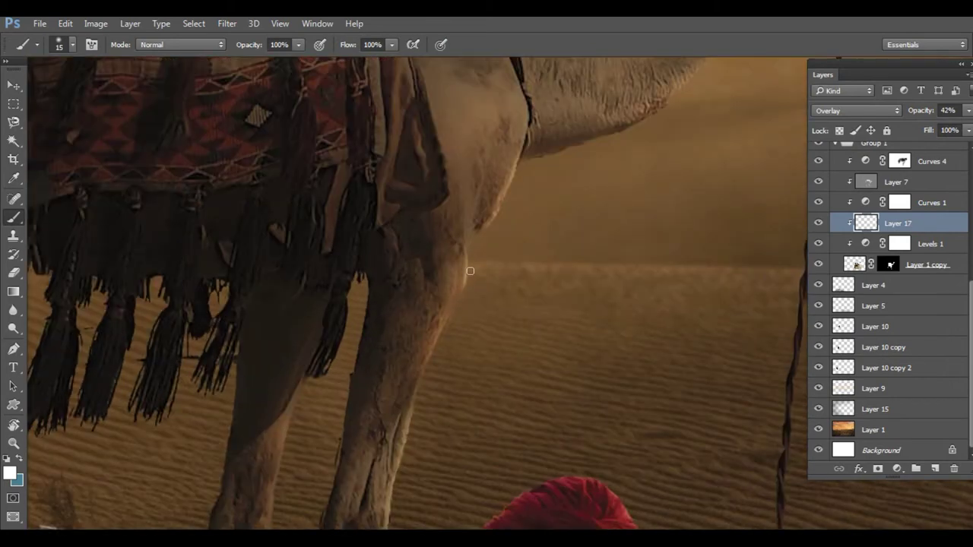
drag(418, 445, 359, 246)
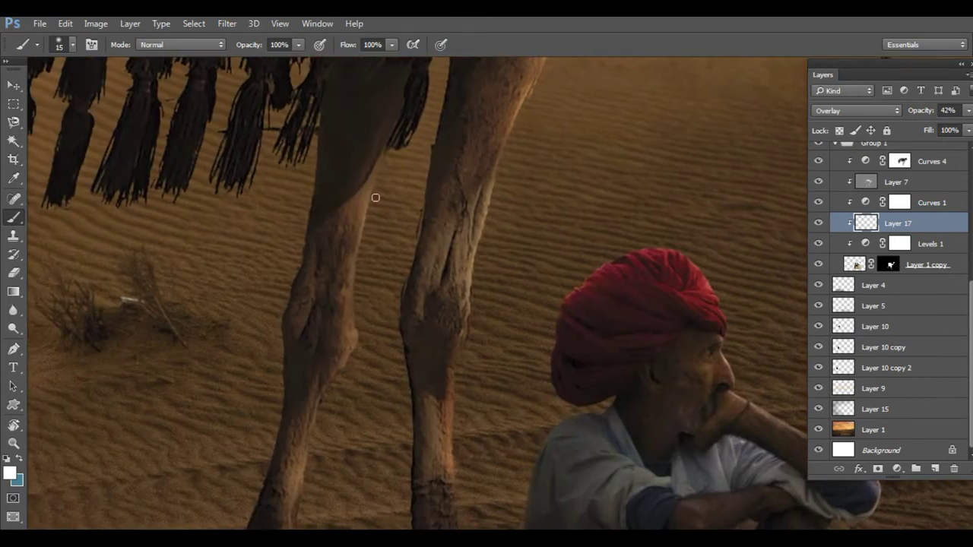
drag(466, 493, 249, 413)
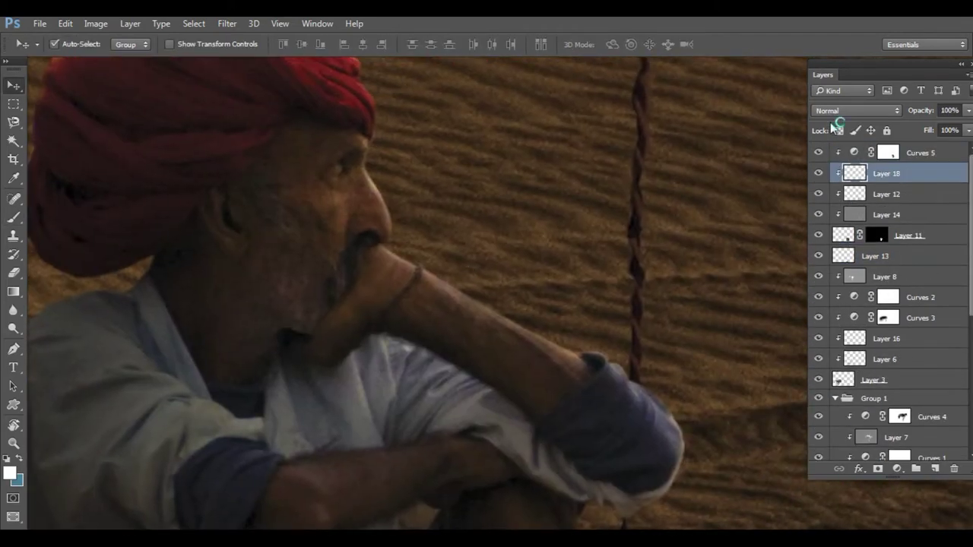
Step: Set Layer 18 to Overlay and ready the brush at 61% opacity
click(835, 111)
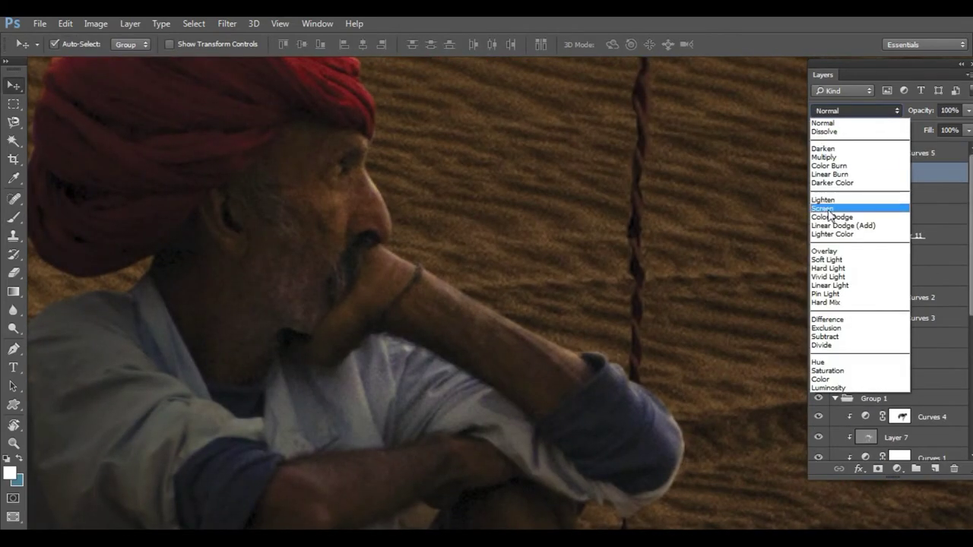
click(832, 256)
key(b)
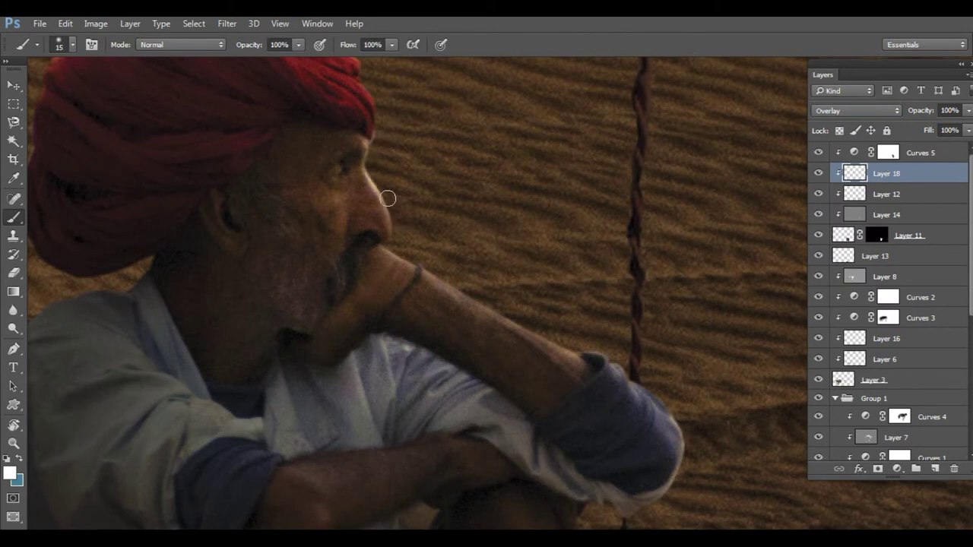
key(6)
key(1)
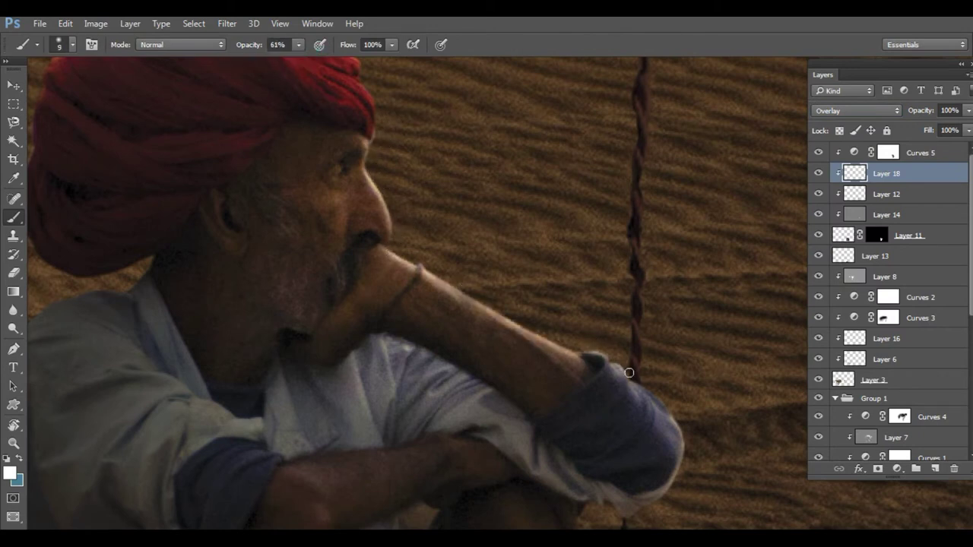
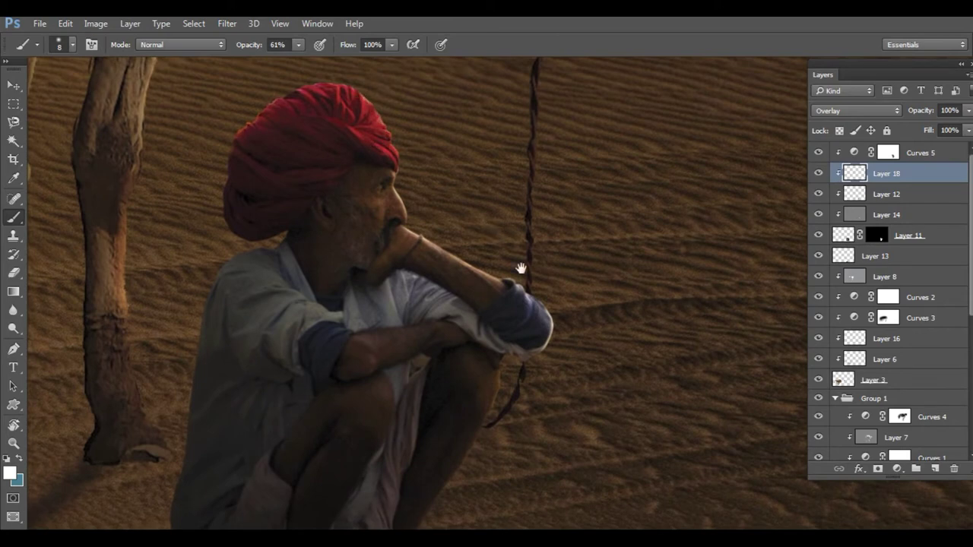
Step: Add a new empty layer, Layer 19, on top of the desert composite
drag(521, 268, 441, 165)
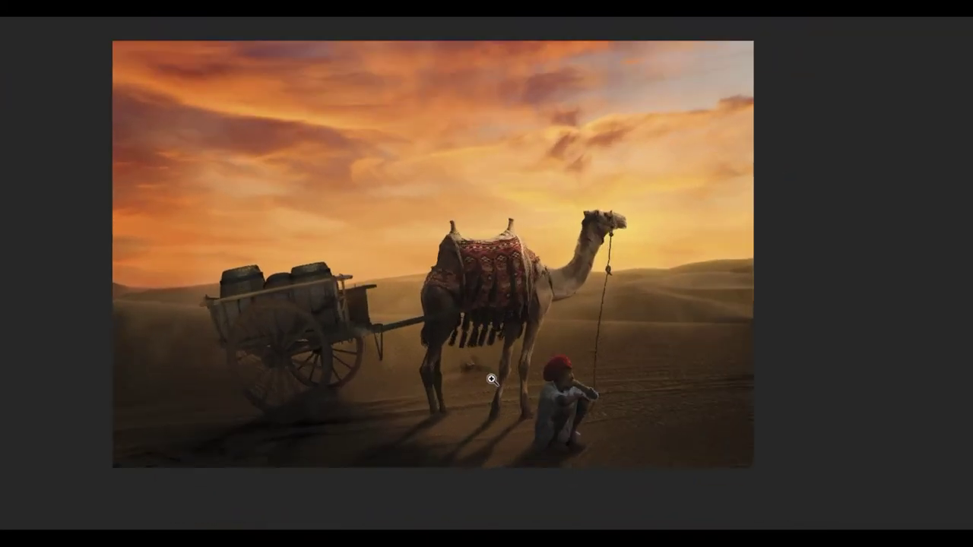
drag(492, 380, 478, 373)
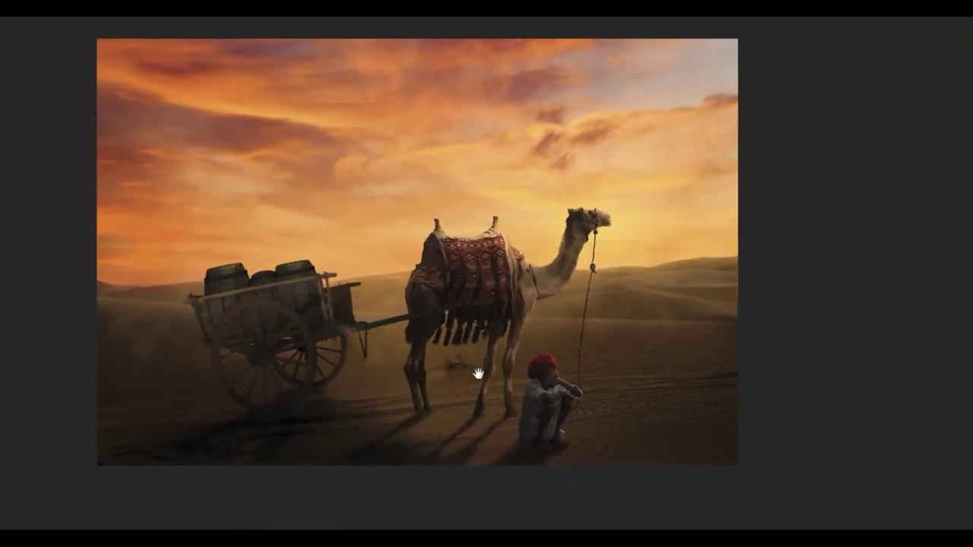
key(F7)
key(ctrl+shift+n)
key(Return)
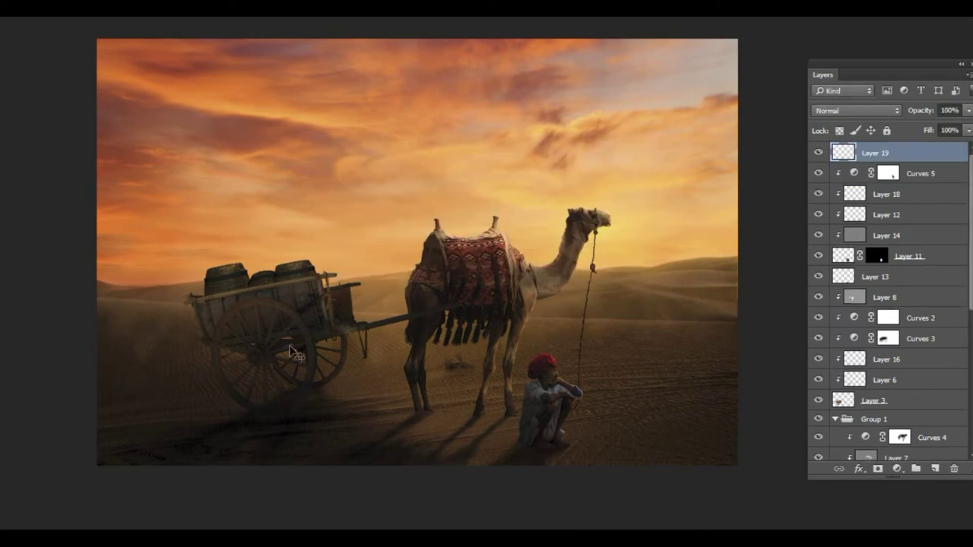
Step: Paint hazy light-peach dust over the ground with the 430 textured brush
right_click(369, 165)
double_click(536, 359)
key(f)
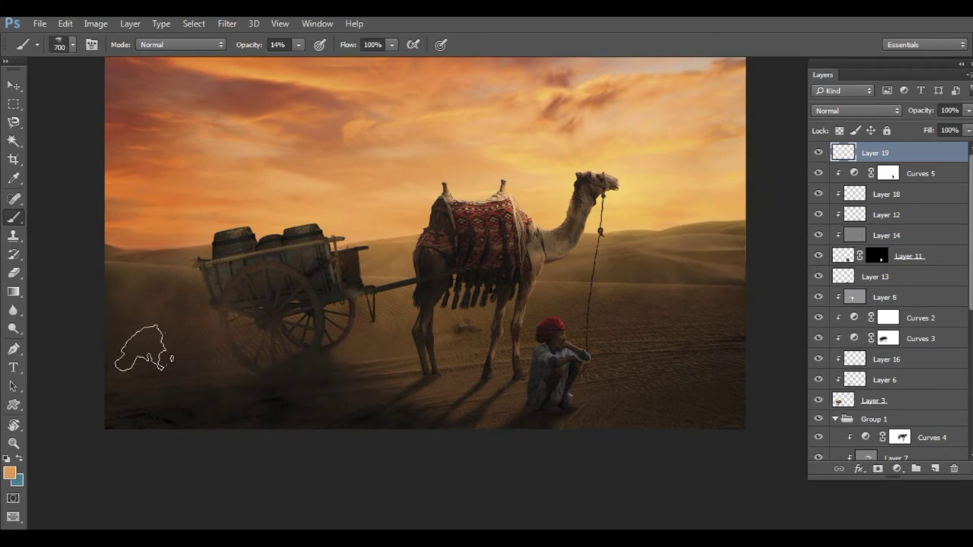
drag(542, 363, 686, 348)
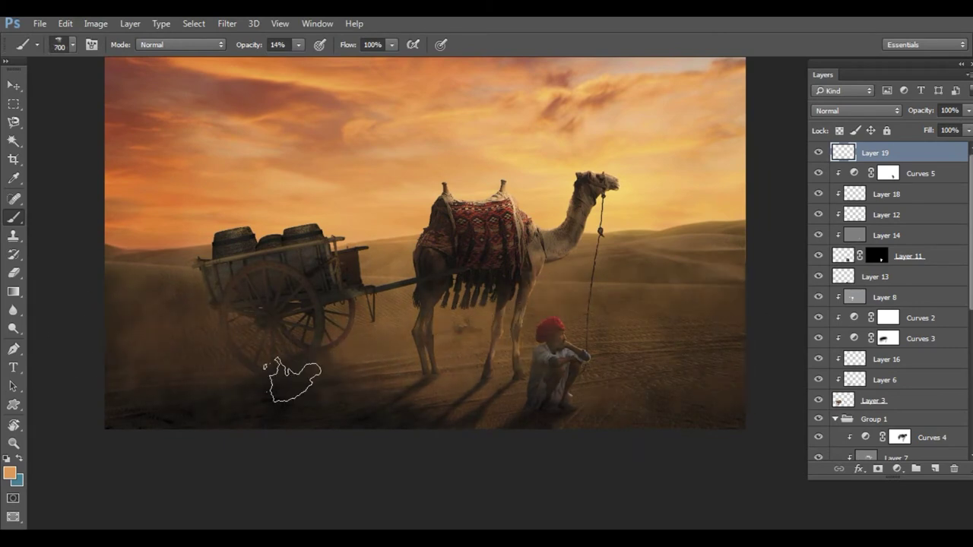
alt+click(630, 118)
key(ctrl+t)
key(Return)
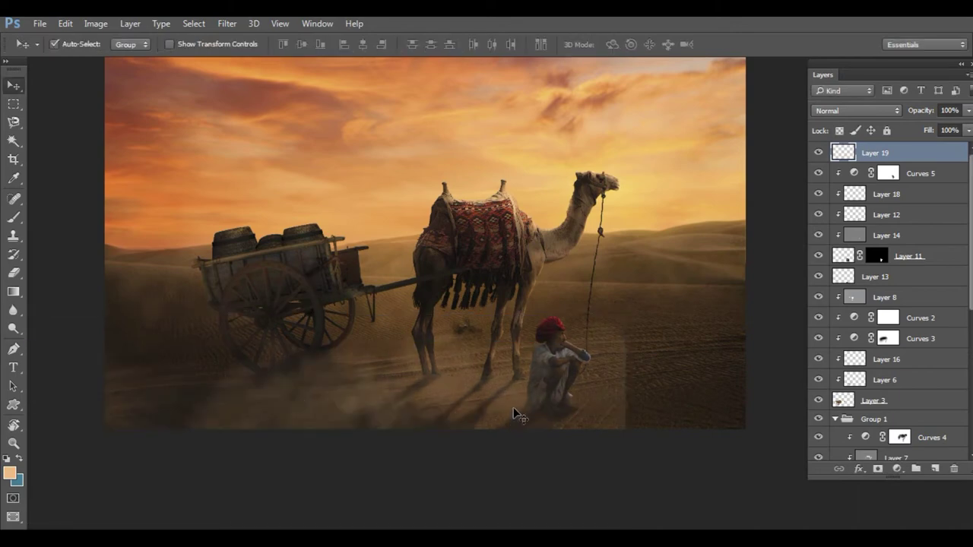
scroll(520, 397, down, 3)
scroll(506, 352, up, 3)
Step: Erase parts of the dust with a 10% opacity, 1100 px soft eraser
key(e)
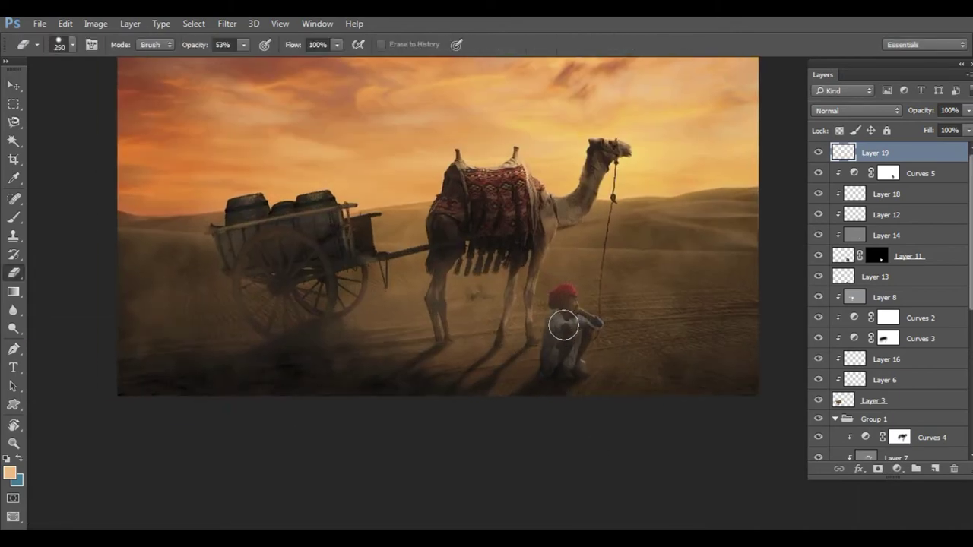
key(1)
right_click(354, 111)
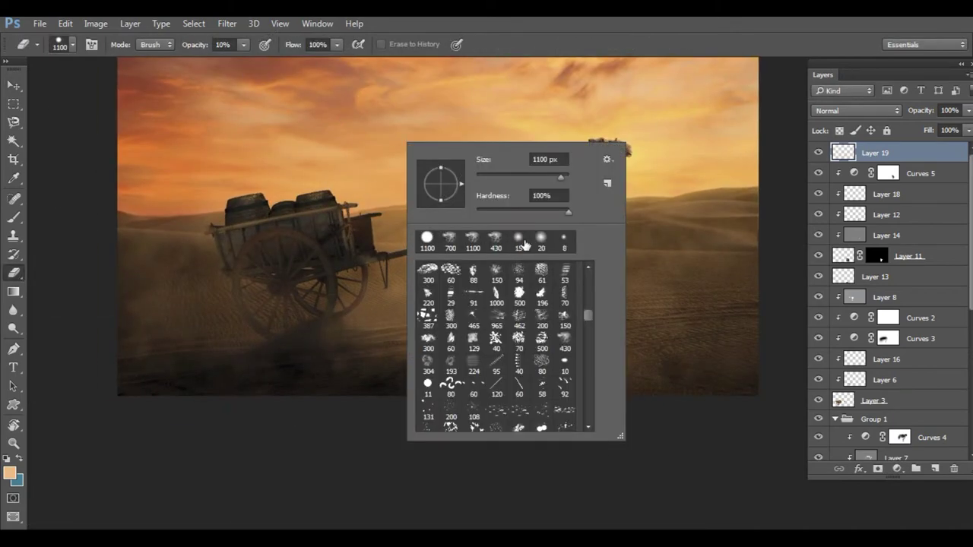
click(427, 272)
key(Return)
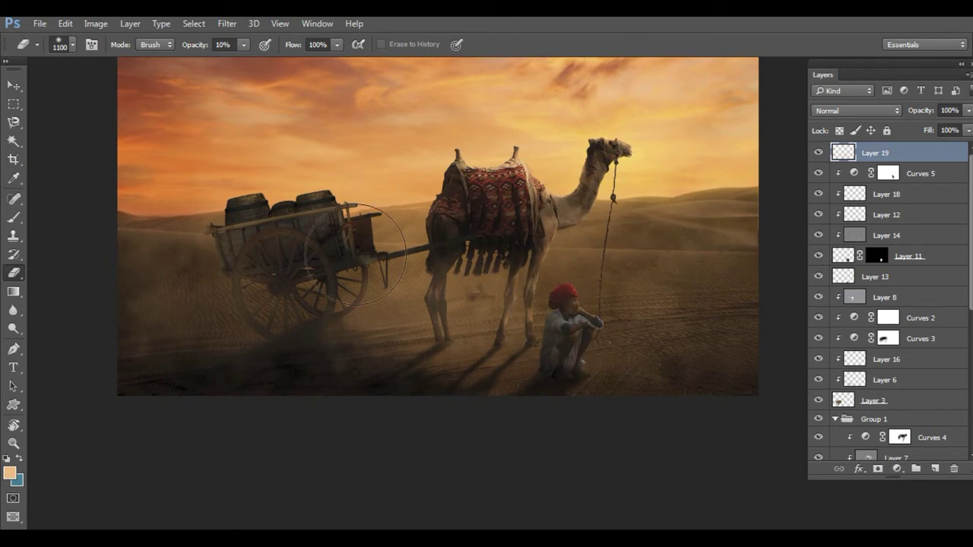
key(v)
mouse_move(369, 358)
mouse_down()
mouse_move(240, 183)
mouse_move(369, 358)
mouse_up()
key(e)
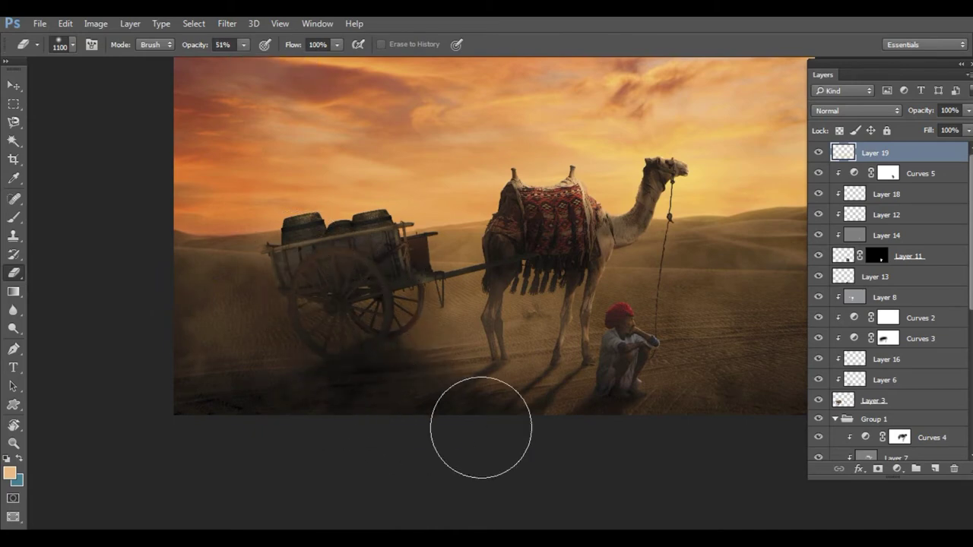
Step: Add a Color Balance adjustment above Layer 1 with midtones at +7, +7, +5
key(f)
key(f)
click(904, 431)
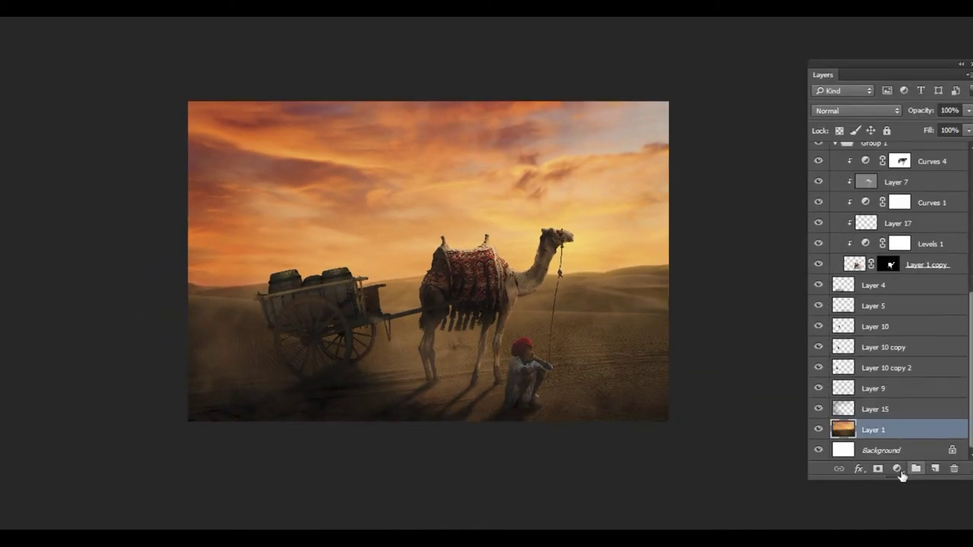
click(904, 469)
click(881, 314)
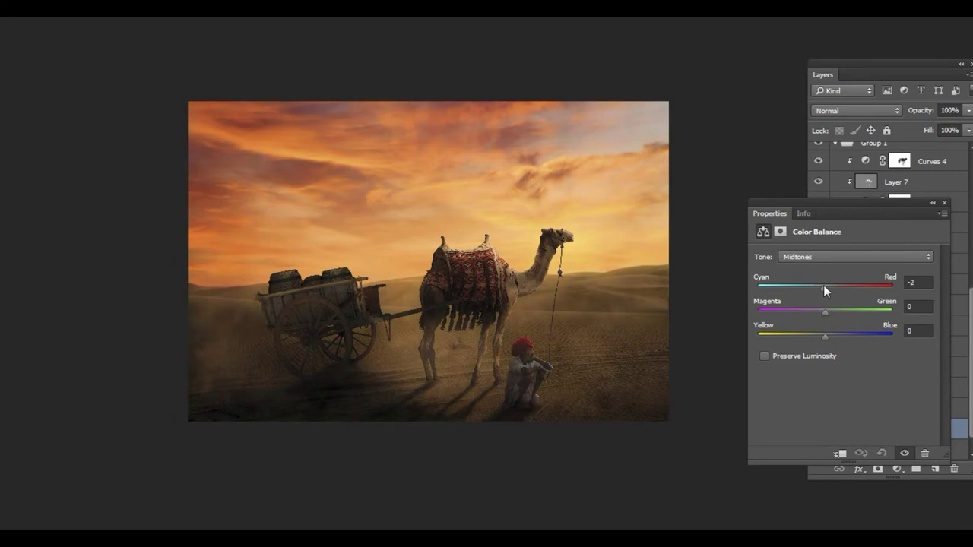
mouse_move(825, 328)
mouse_down()
mouse_move(831, 333)
mouse_move(837, 313)
mouse_move(826, 310)
mouse_move(828, 333)
mouse_up()
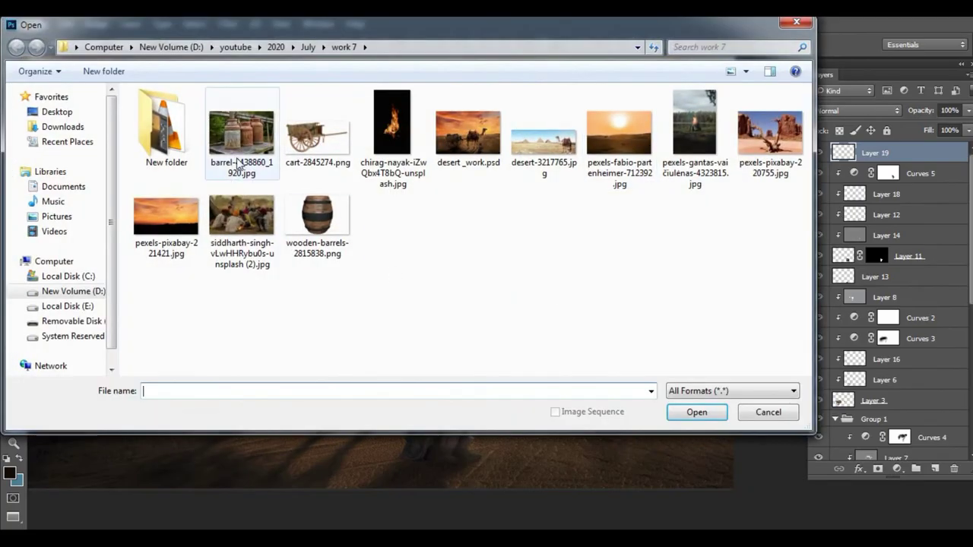
Step: Open the campfire photo and copy a rectangle of it into the desert composite
double_click(693, 126)
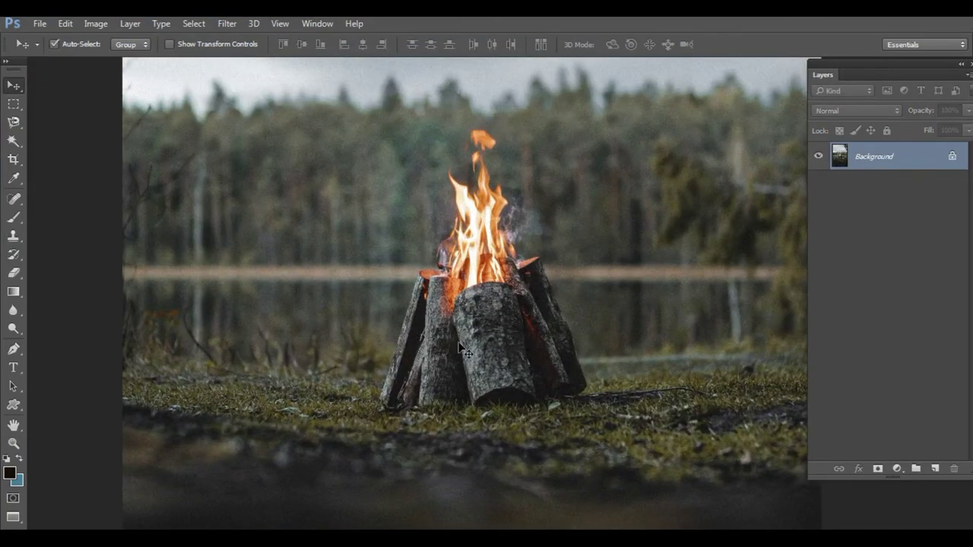
key(m)
drag(359, 120, 606, 423)
key(v)
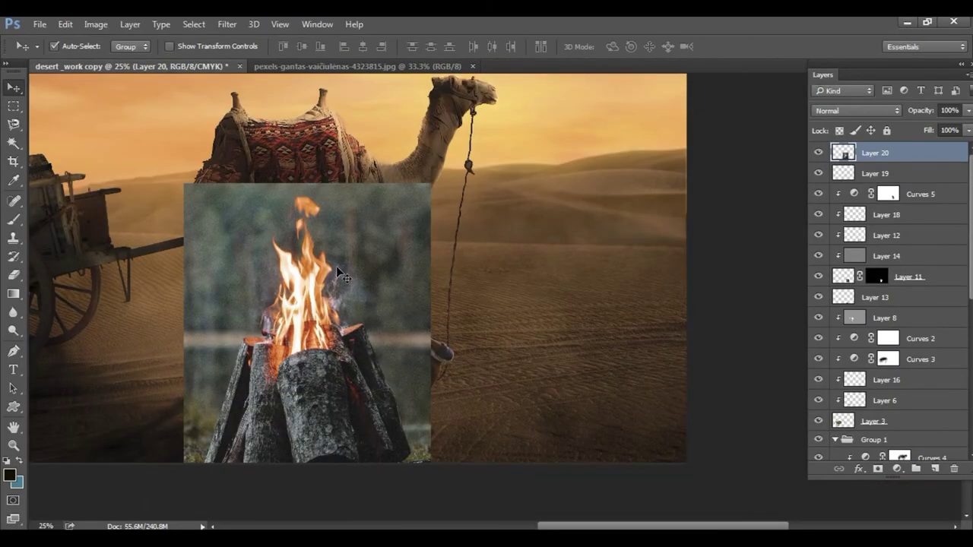
drag(310, 347, 543, 304)
Step: Scale the campfire to about 39% and move it beside the seated man
key(ctrl+t)
drag(673, 152, 555, 289)
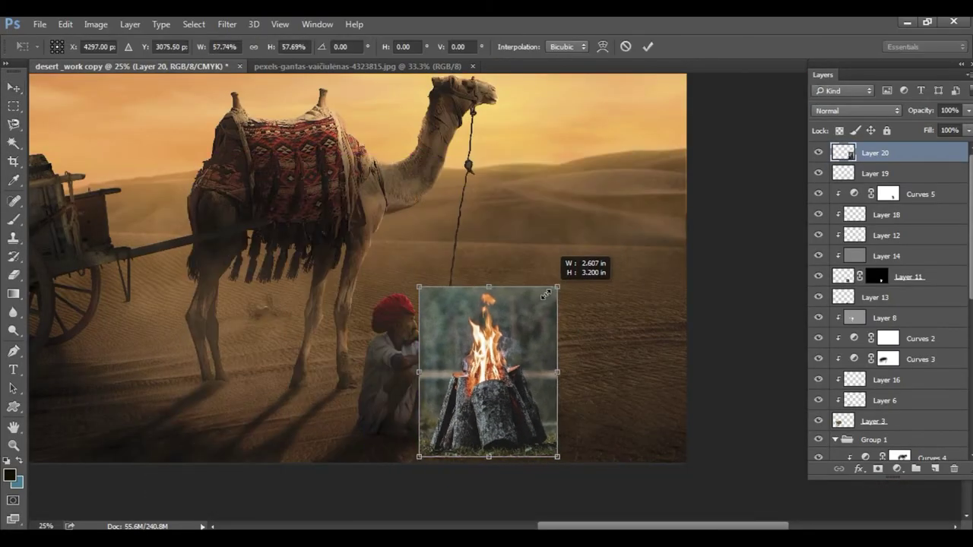
mouse_move(487, 372)
mouse_down()
mouse_move(552, 377)
mouse_move(527, 394)
mouse_up()
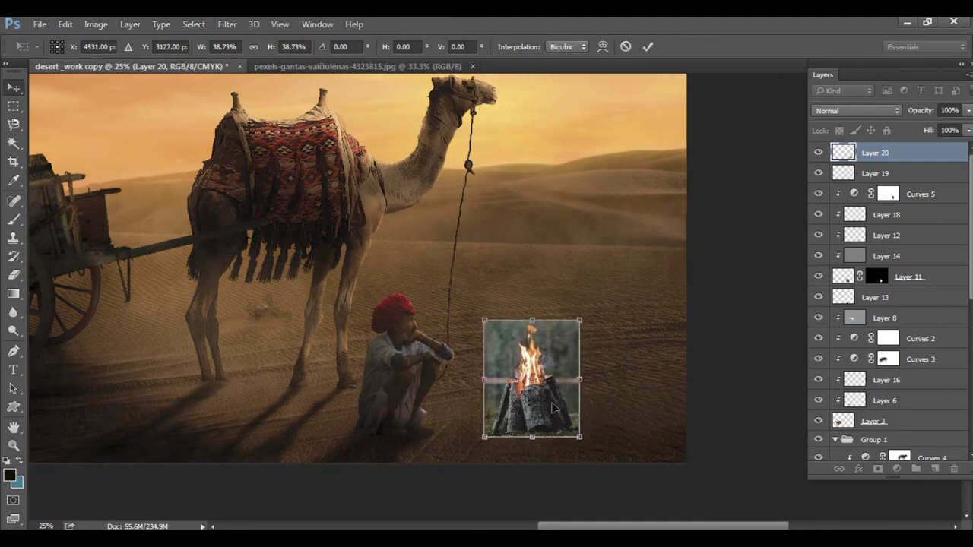
key(Return)
key(ctrl+plus)
scroll(592, 348, up, 5)
Step: Trace the outline of the campfire logs with the Pen tool
key(p)
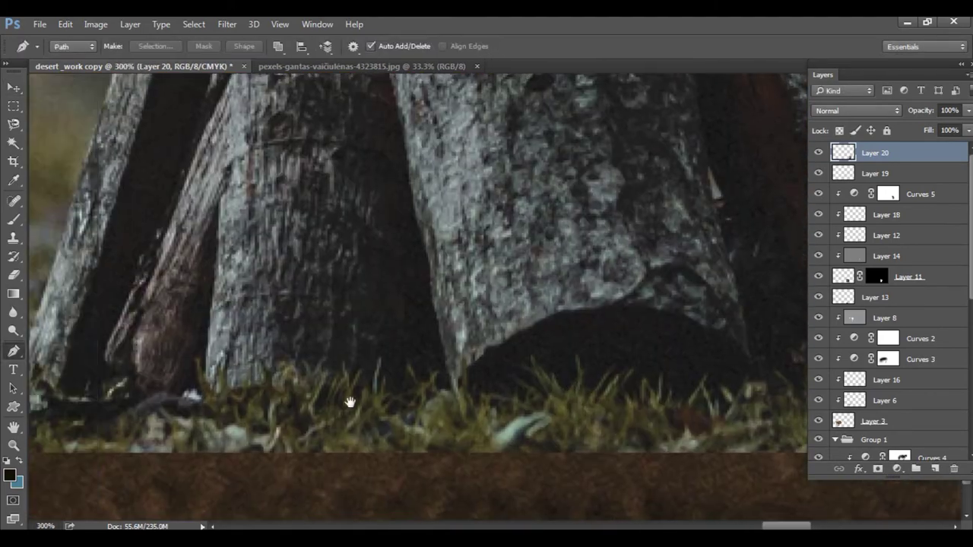
click(509, 397)
click(416, 403)
mouse_move(449, 402)
mouse_down()
mouse_move(432, 403)
mouse_move(646, 486)
mouse_up()
drag(365, 129, 359, 398)
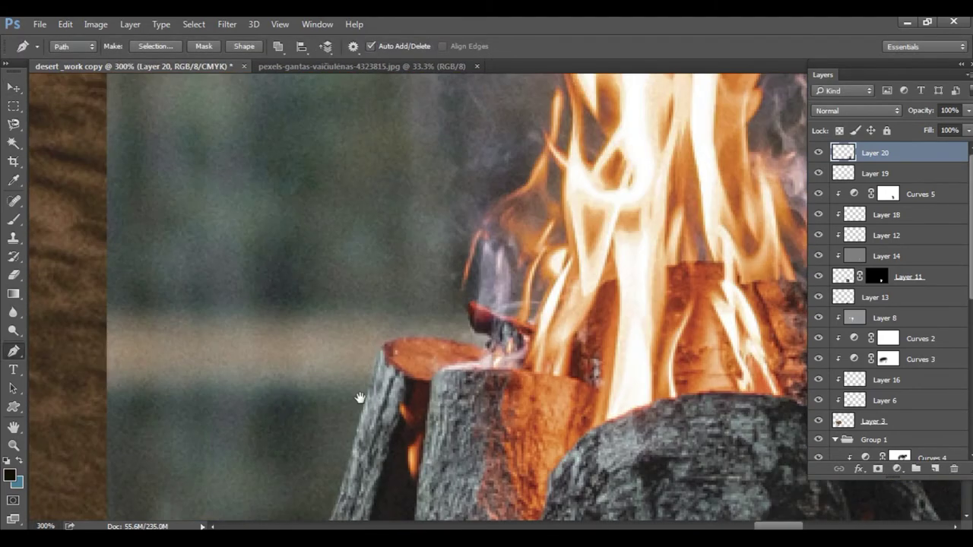
drag(488, 329, 76, 282)
drag(289, 265, 333, 298)
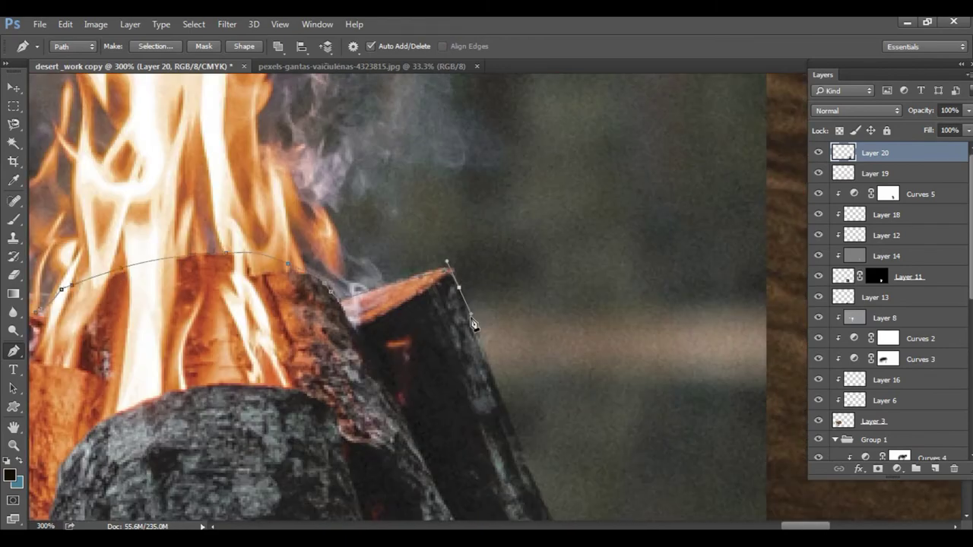
drag(473, 325, 407, 167)
drag(429, 275, 440, 303)
Step: Convert the traced log outline into a selection
key(ctrl+minus)
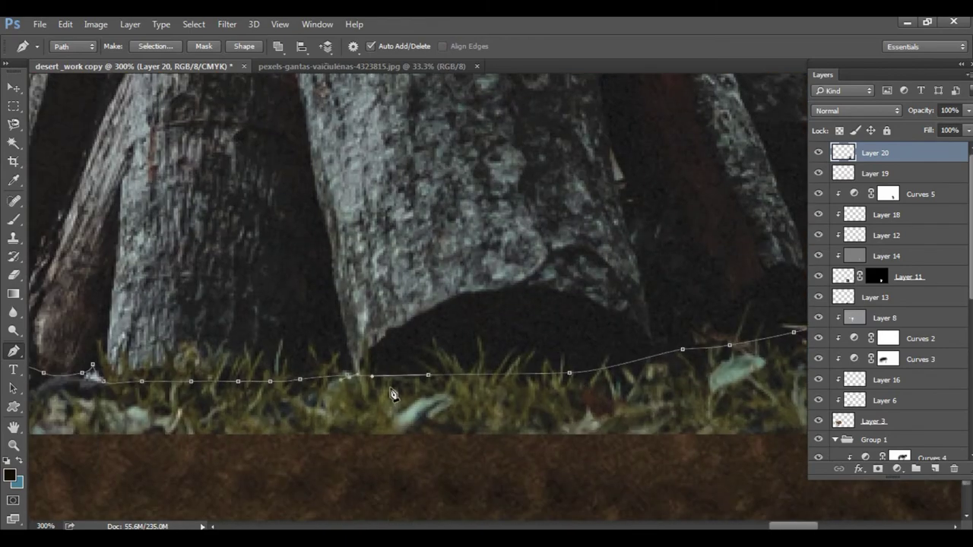
key(ctrl+minus)
key(ctrl+minus)
key(ctrl+minus)
key(ctrl+Return)
key(m)
right_click(529, 208)
key(Escape)
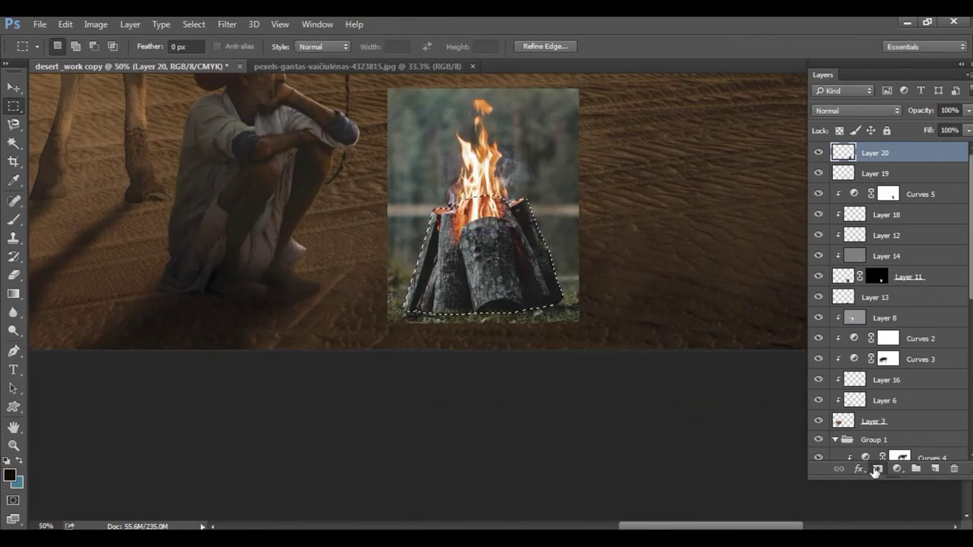
Step: Mask the campfire to its logs and position it in front of the seated man
click(878, 468)
key(ctrl+minus)
key(v)
drag(456, 315, 576, 308)
key(ctrl+t)
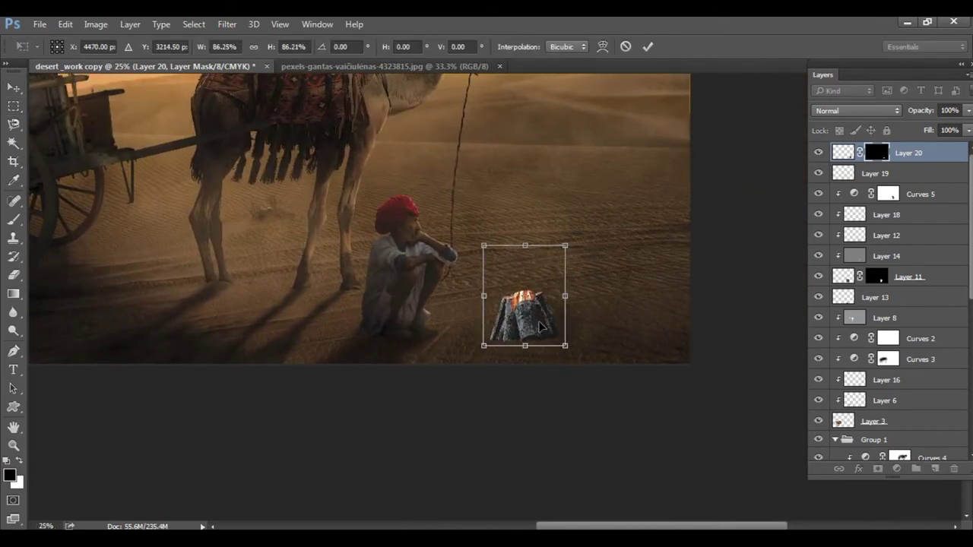
key(Return)
key(ctrl+plus)
key(ctrl+plus)
Step: Warm the campfire with a Color Balance of +23, +5, -9
click(96, 24)
click(296, 59)
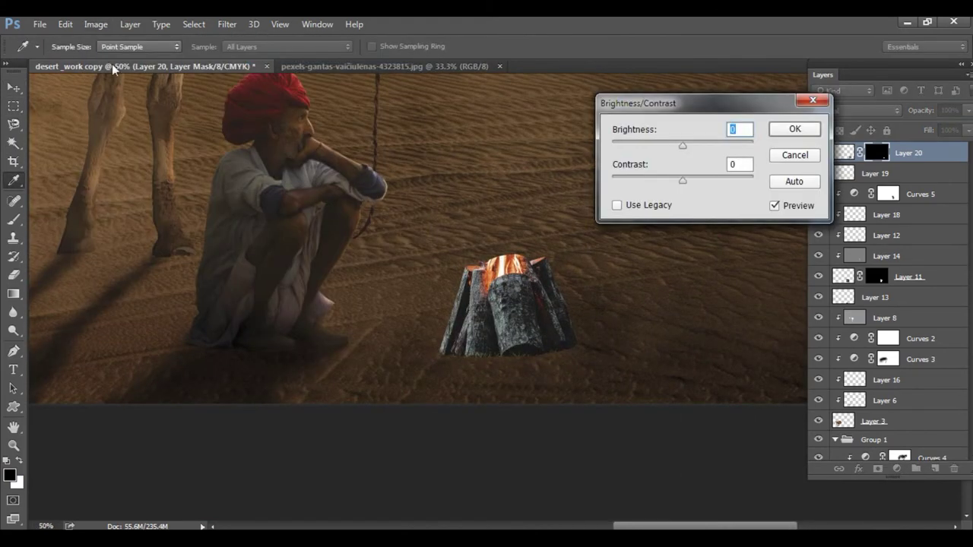
click(90, 24)
mouse_move(117, 60)
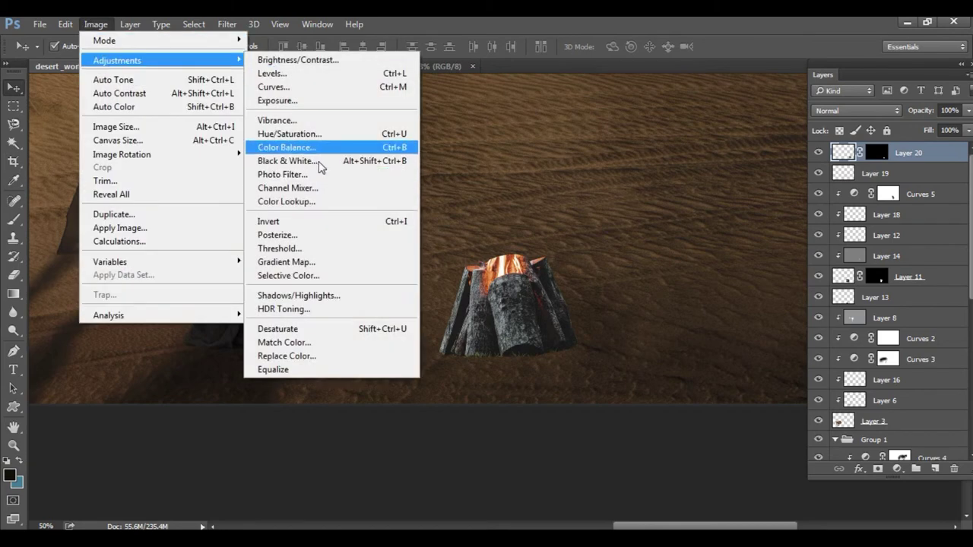
click(319, 146)
drag(693, 129, 697, 130)
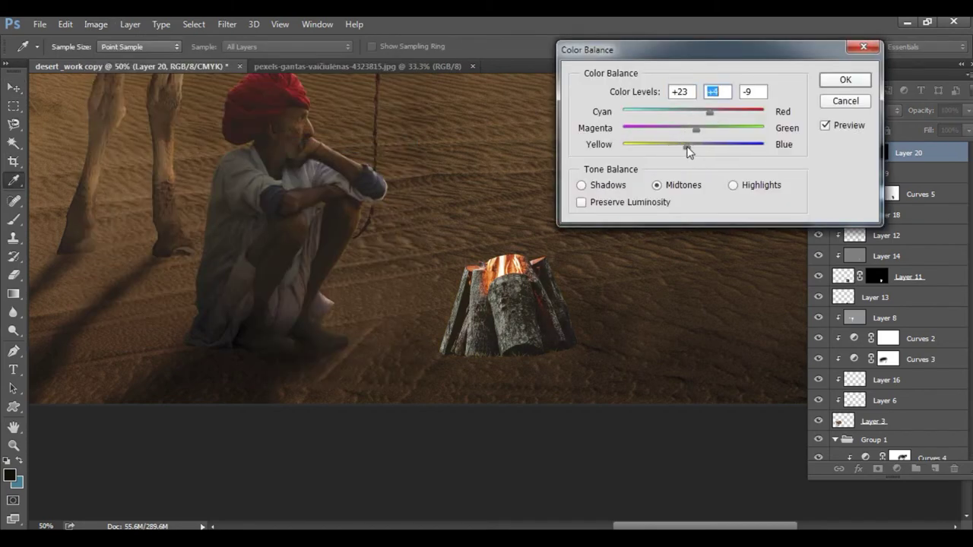
key(Return)
Step: Nudge the campfire into place and add new Layer 21 above it
key(v)
mouse_move(590, 261)
mouse_down()
mouse_move(567, 278)
mouse_move(525, 266)
mouse_up()
drag(596, 338, 467, 322)
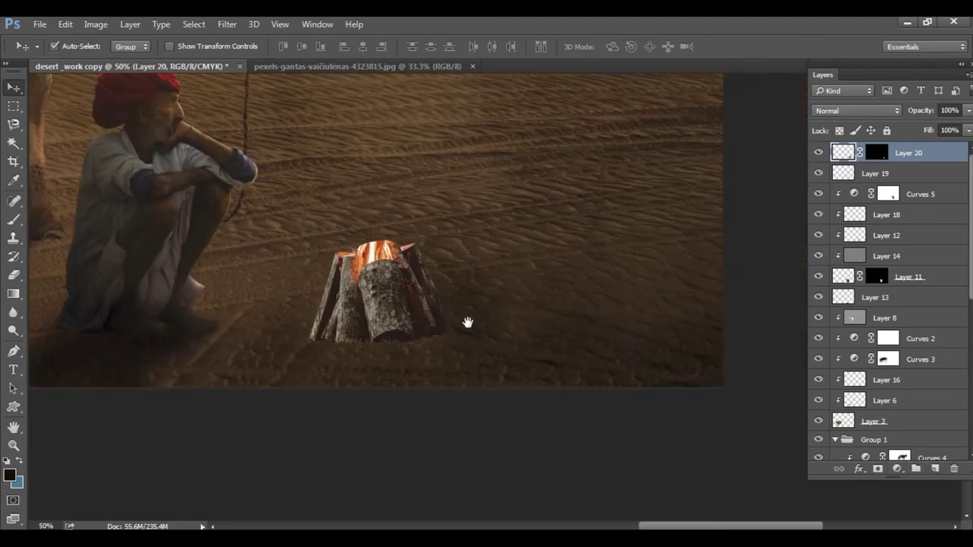
click(933, 468)
Step: Create Layer 22 and set its blend mode to Soft Light
key(b)
right_click(430, 236)
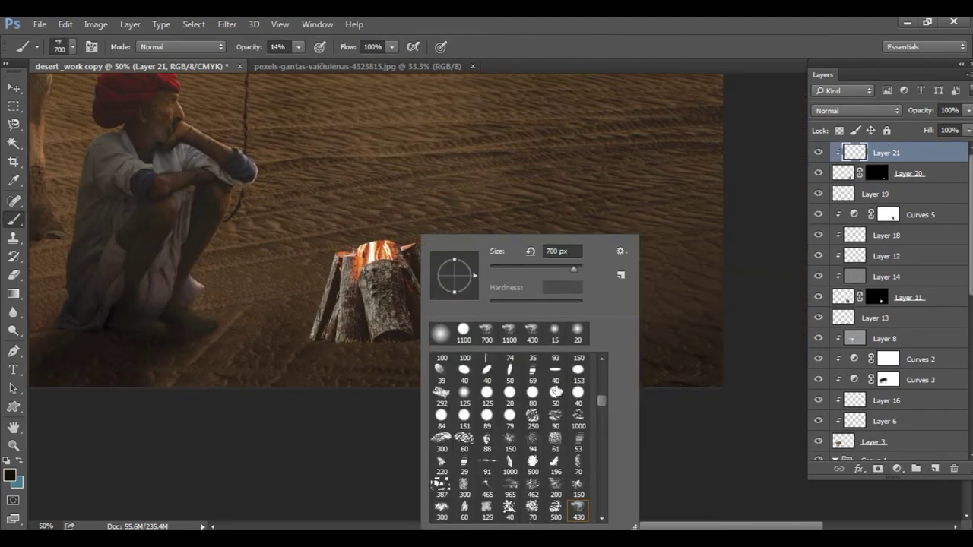
key(Escape)
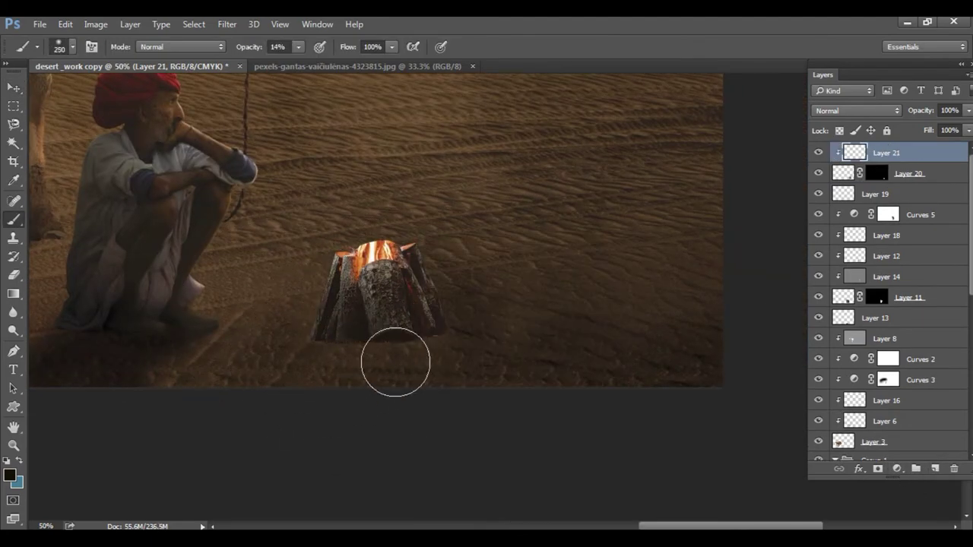
drag(360, 354, 478, 308)
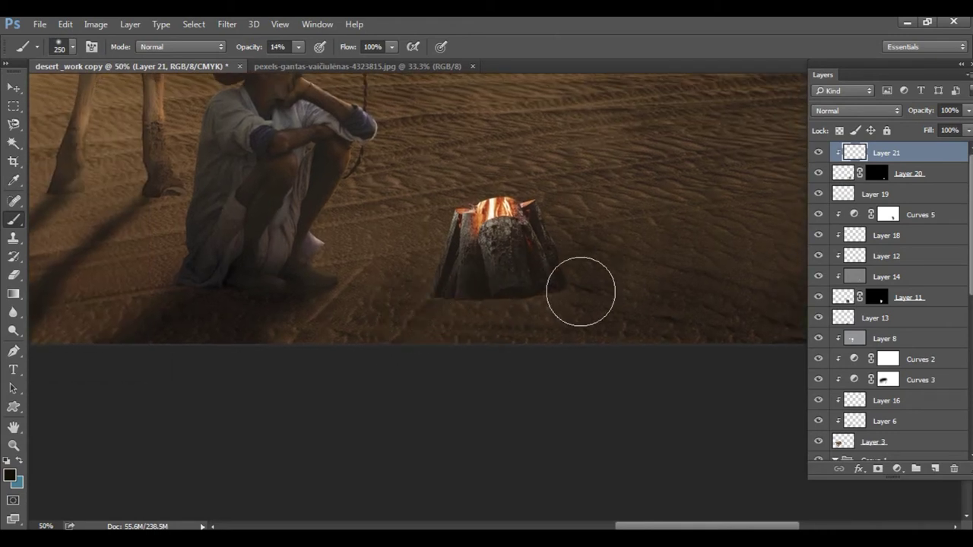
key(v)
key(ctrl+shift+alt+e)
click(856, 110)
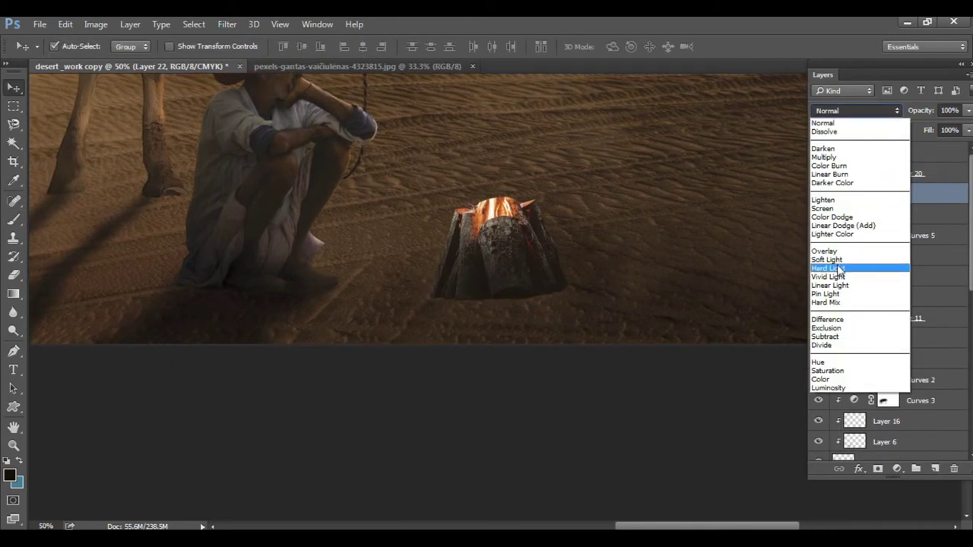
click(826, 259)
Step: Set the brush to 57% opacity and 68% flow
key(b)
key(bracketleft)
key(bracketleft)
key(bracketleft)
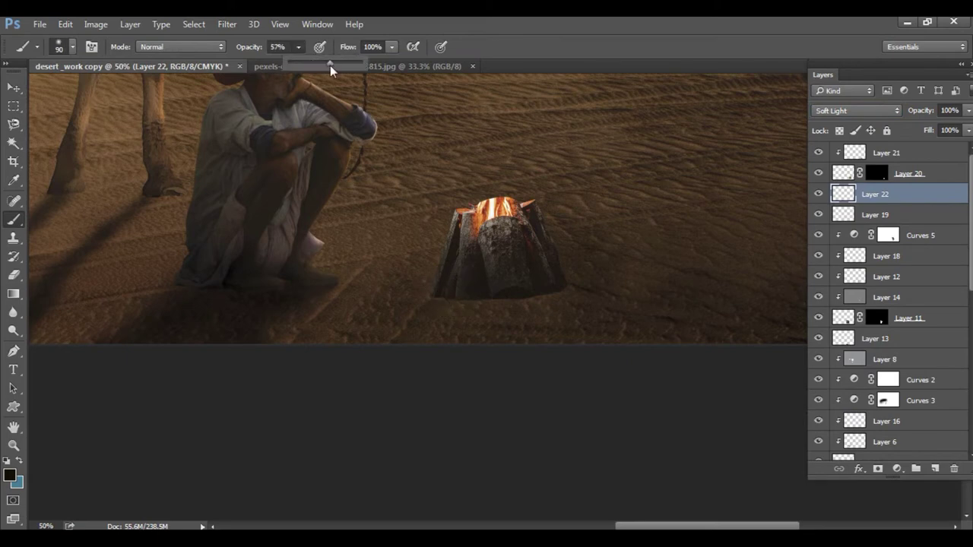
key(5)
key(7)
key(shift+6)
key(shift+8)
key(bracketright)
key(bracketright)
Step: Paint a dark shadow on the sand around the fire pot's base
drag(436, 326, 486, 309)
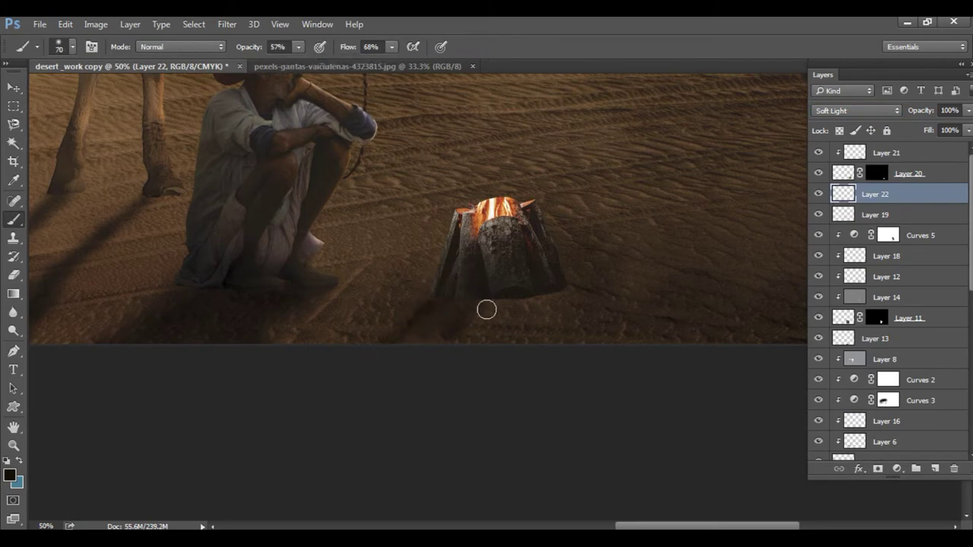
scroll(576, 341, down, 4)
scroll(671, 428, up, 4)
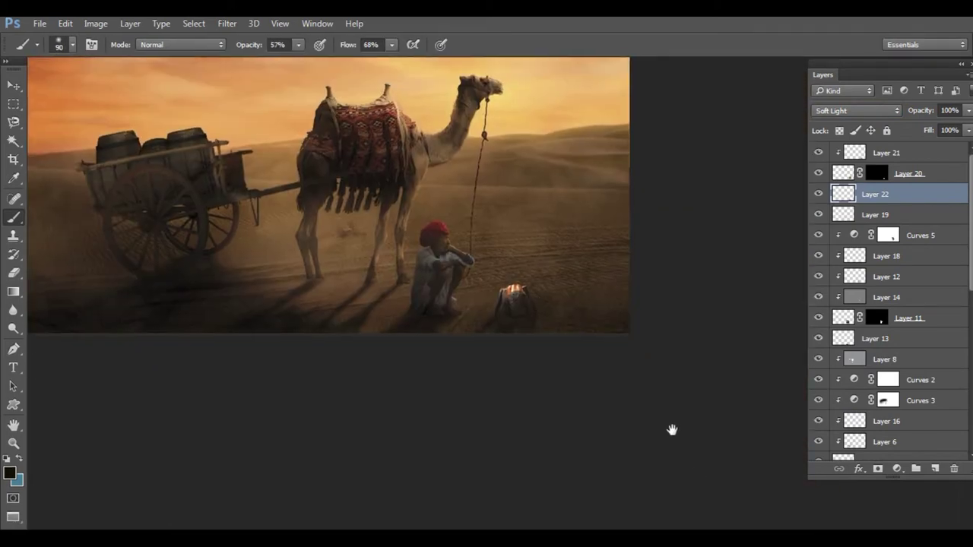
key(bracketright)
key(bracketright)
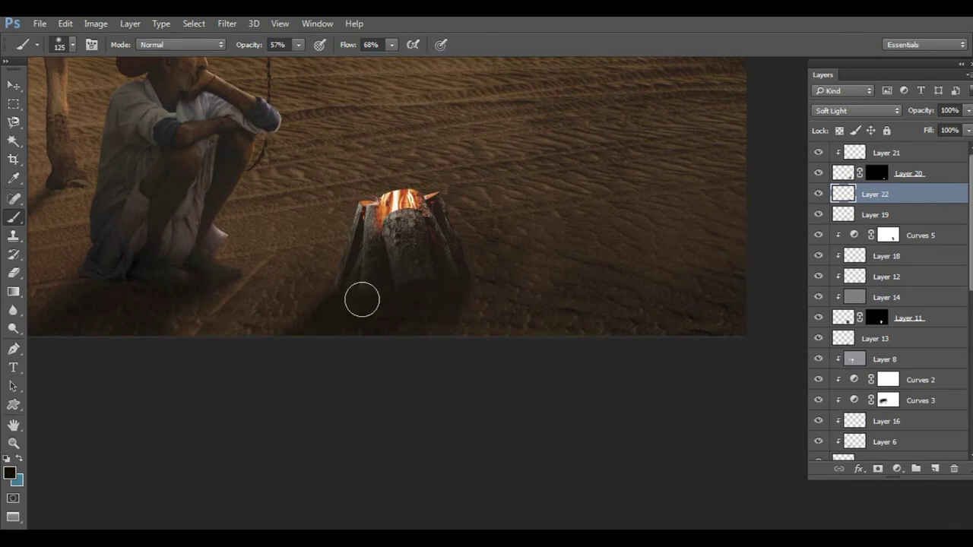
ctrl+click(454, 279)
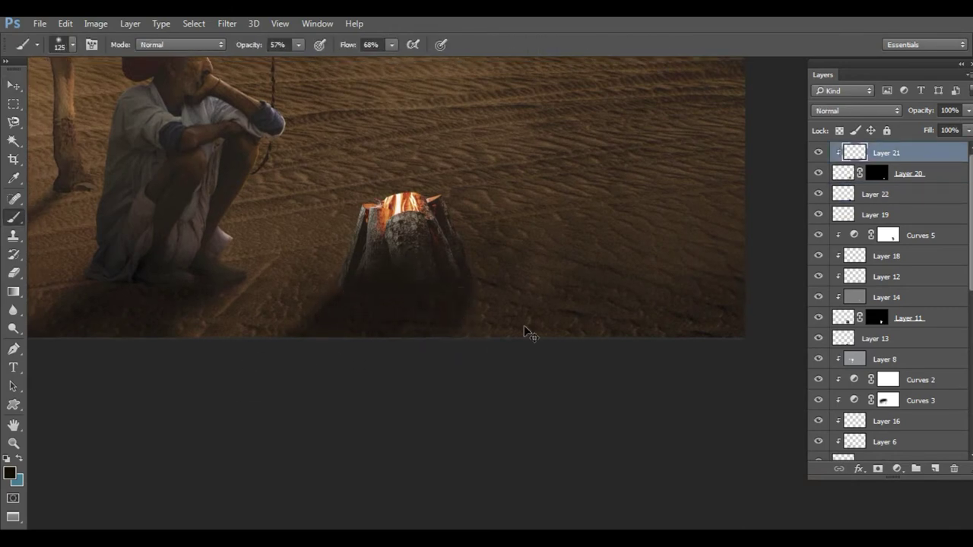
scroll(363, 244, down, 4)
scroll(578, 441, up, 4)
Step: Dim the fire glow on Layer 20 by lowering the Levels output white
click(905, 173)
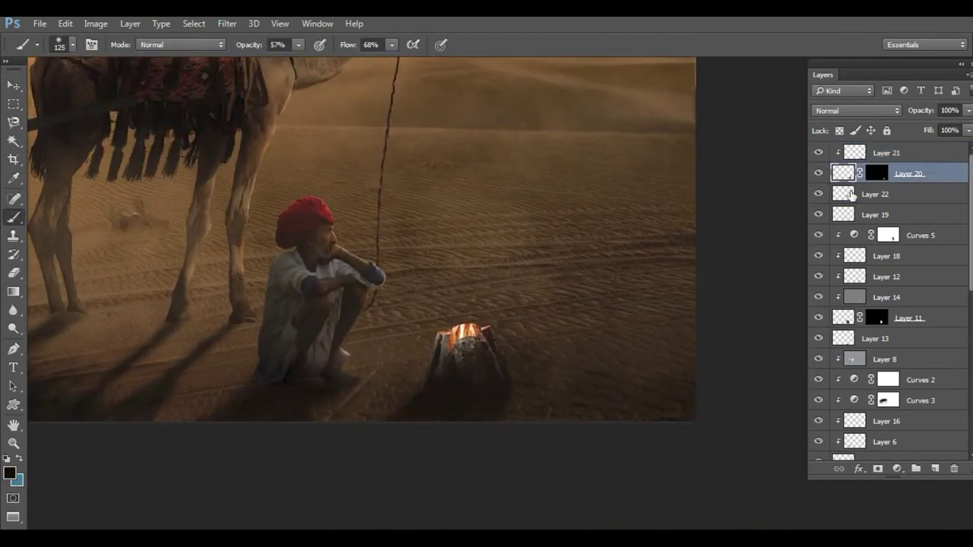
key(ctrl+l)
drag(793, 325, 756, 330)
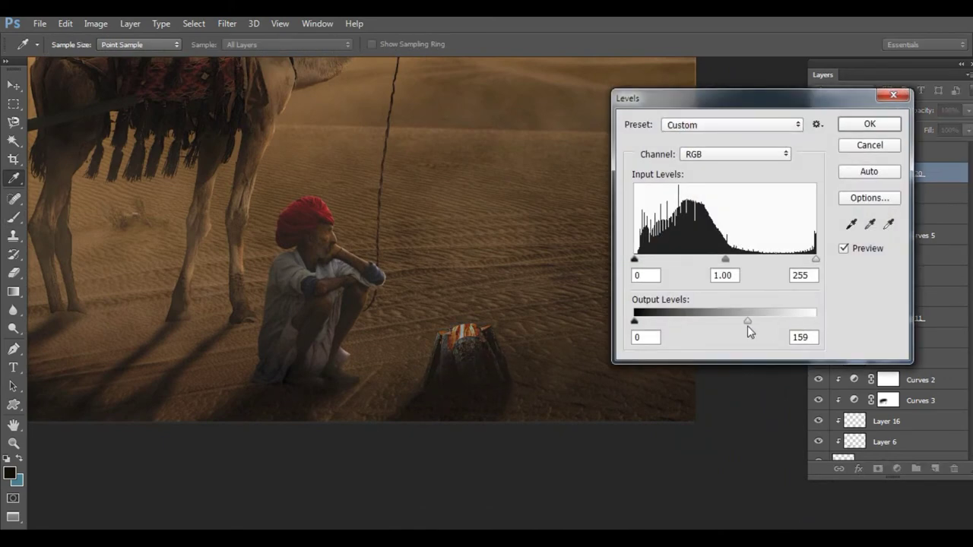
click(868, 125)
Step: Open the flame photo and drag it, unclipped, into the composite
click(40, 24)
click(57, 55)
double_click(391, 122)
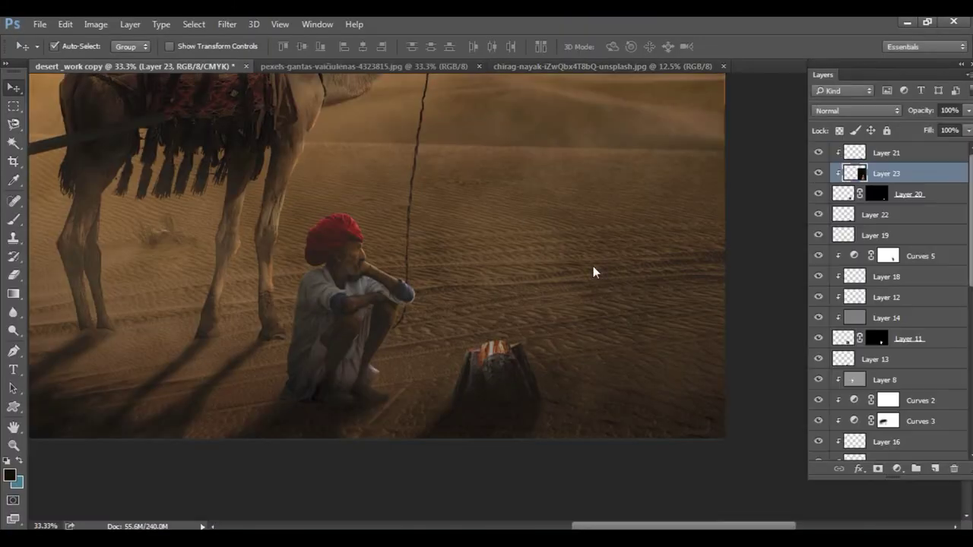
drag(417, 167, 585, 269)
key(ctrl+minus)
key(ctrl+minus)
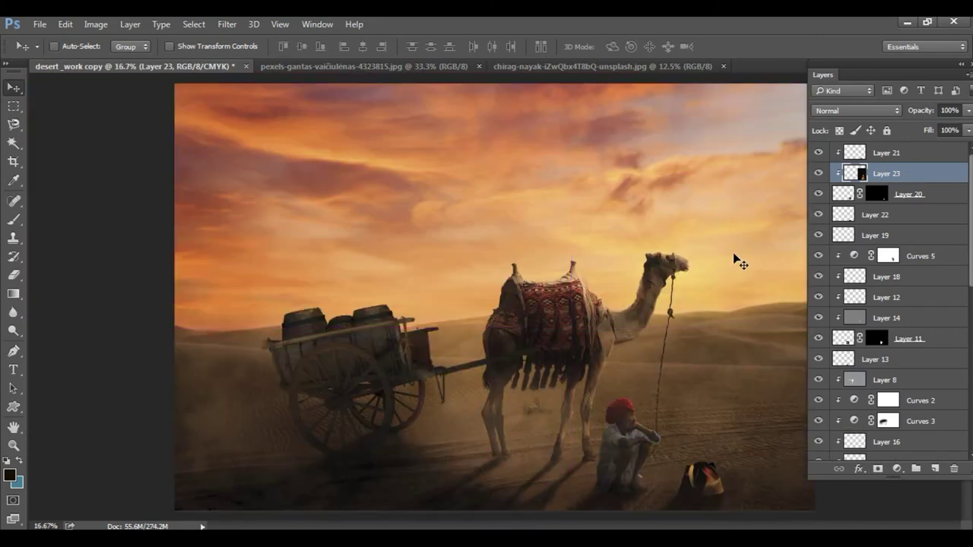
alt+click(888, 163)
key(ctrl+minus)
Step: Scale the flame layer down and delete its unwanted part
key(ctrl+t)
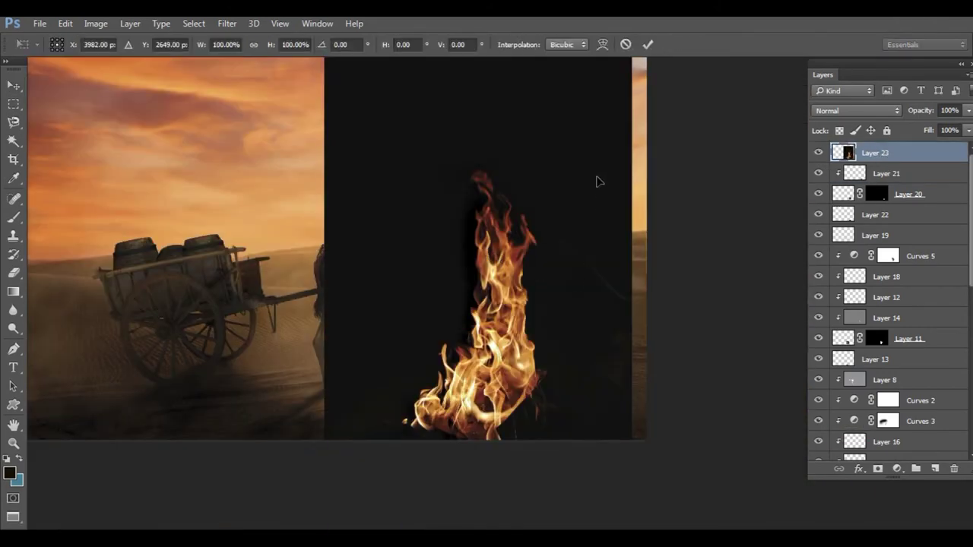
drag(600, 120, 562, 176)
key(Return)
key(m)
drag(372, 332, 603, 408)
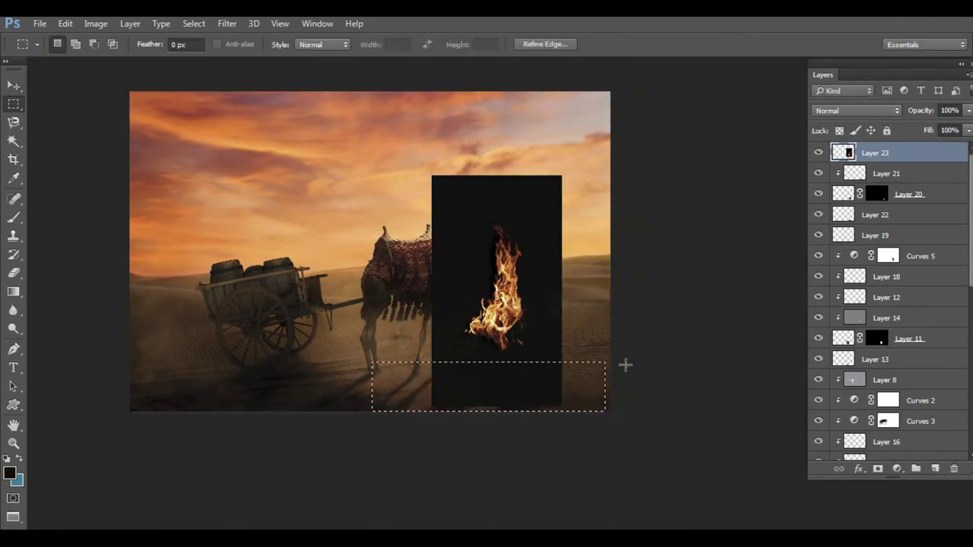
drag(397, 150, 596, 221)
key(Delete)
key(ctrl+d)
Step: Move the flames onto the fire pot and blend them with Lighten
key(ctrl+plus)
key(v)
drag(456, 228, 477, 281)
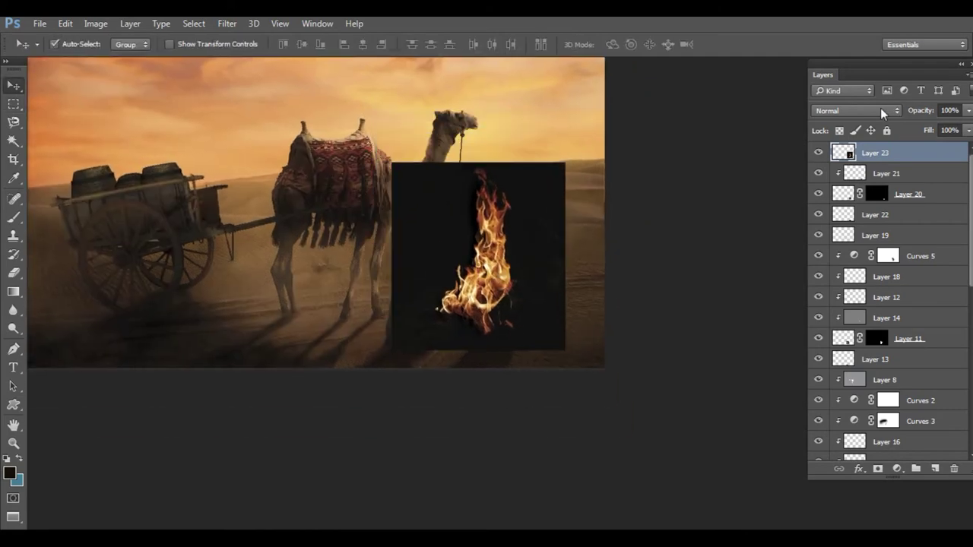
click(855, 110)
click(828, 200)
Step: Scale the flames to about 77.7% and lower them onto the pot's rim
key(ctrl+plus)
key(ctrl+t)
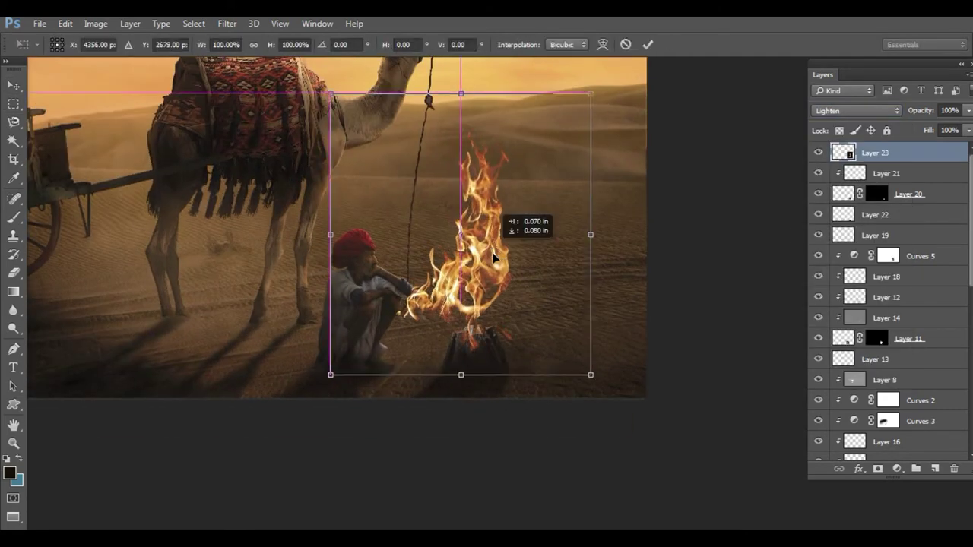
mouse_move(490, 239)
mouse_down()
mouse_move(545, 181)
mouse_move(532, 251)
mouse_move(488, 244)
mouse_move(494, 274)
mouse_up()
key(Return)
key(ctrl+plus)
key(ctrl+plus)
key(ctrl+t)
drag(710, 449, 651, 373)
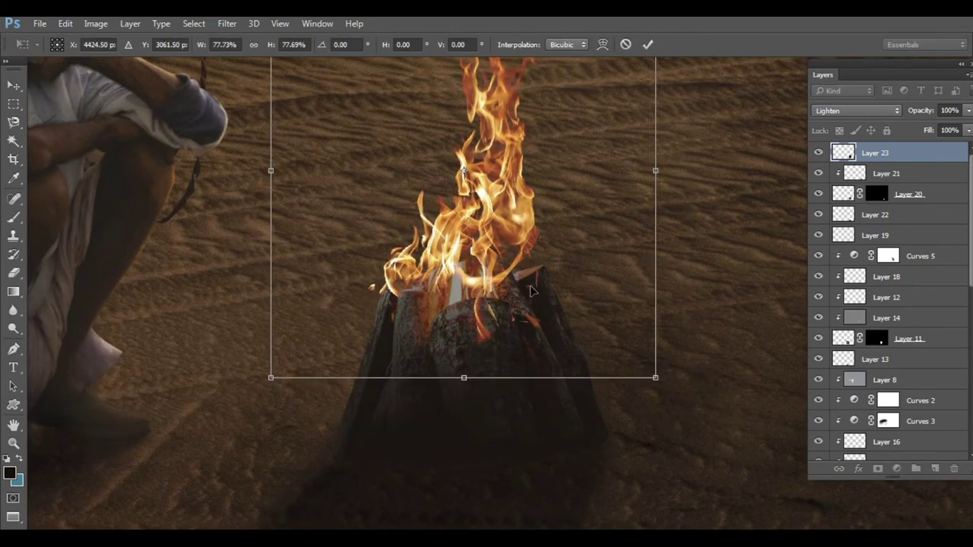
drag(526, 293, 517, 332)
key(Return)
key(ctrl+plus)
key(ctrl+plus)
Step: Add a mask to the faded flame layer and turn a pen-traced pot rim into a selection
click(878, 468)
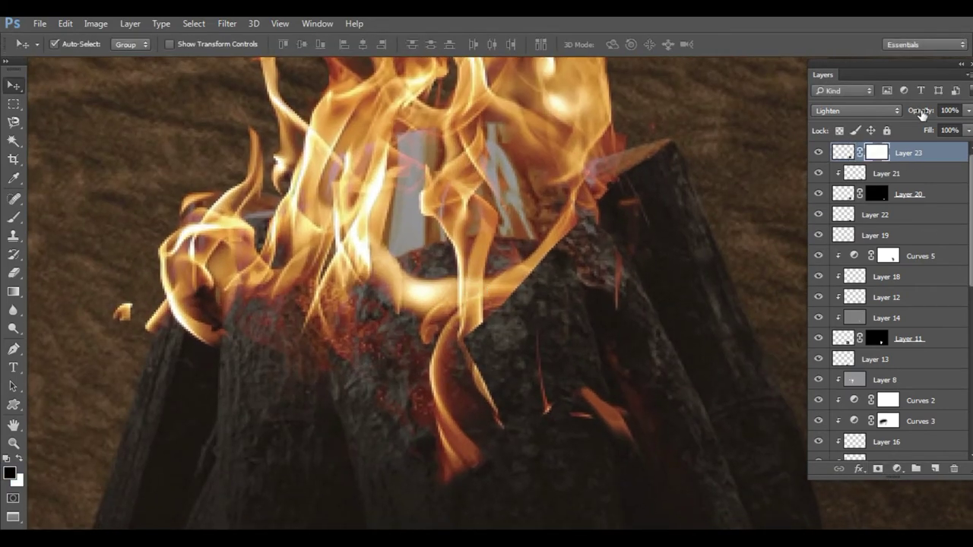
drag(921, 110, 865, 123)
key(p)
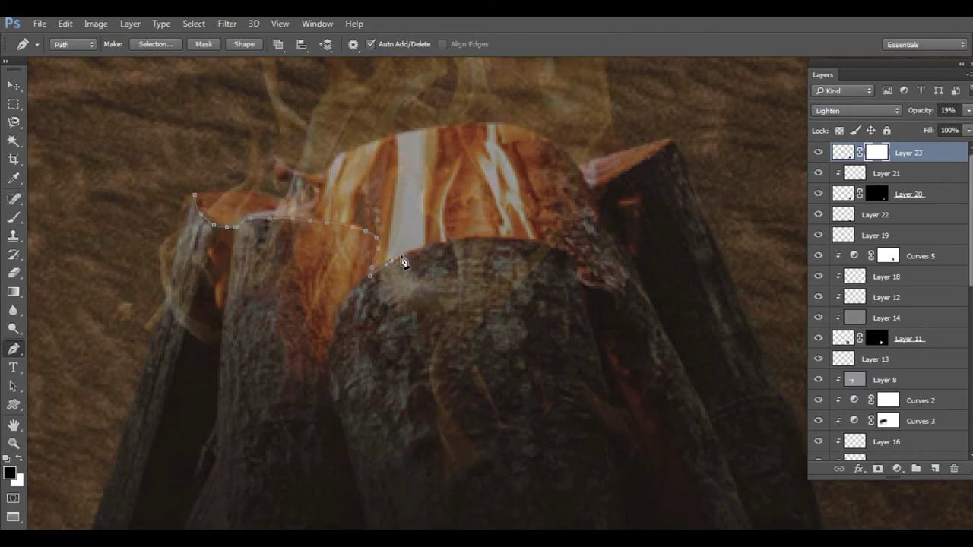
key(ctrl+minus)
key(ctrl+minus)
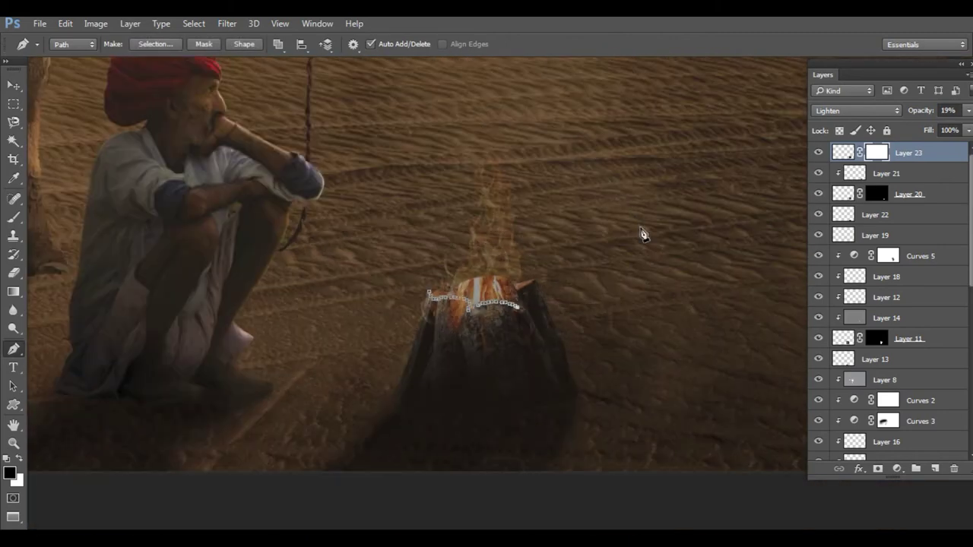
key(ctrl+Return)
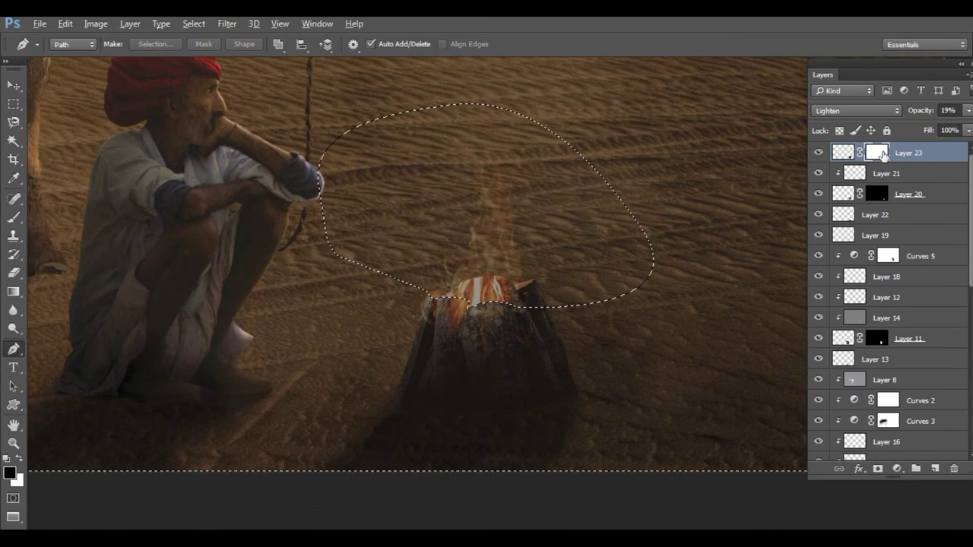
Step: Fill the inverted mask with black outside the rim and raise opacity to 94%
key(ctrl+shift+i)
key(alt+BackSpace)
key(ctrl+d)
key(v)
key(9)
key(4)
scroll(671, 308, down, 3)
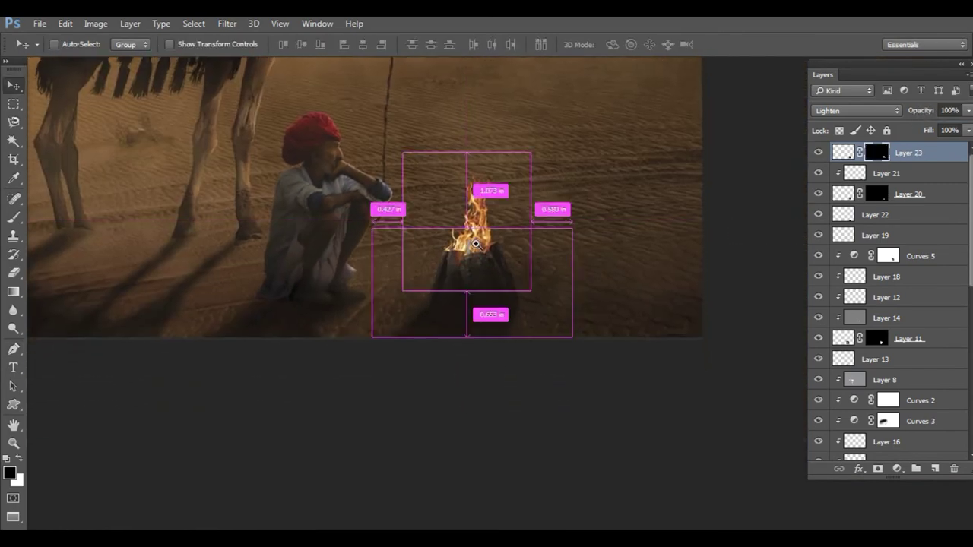
ctrl+click(517, 282)
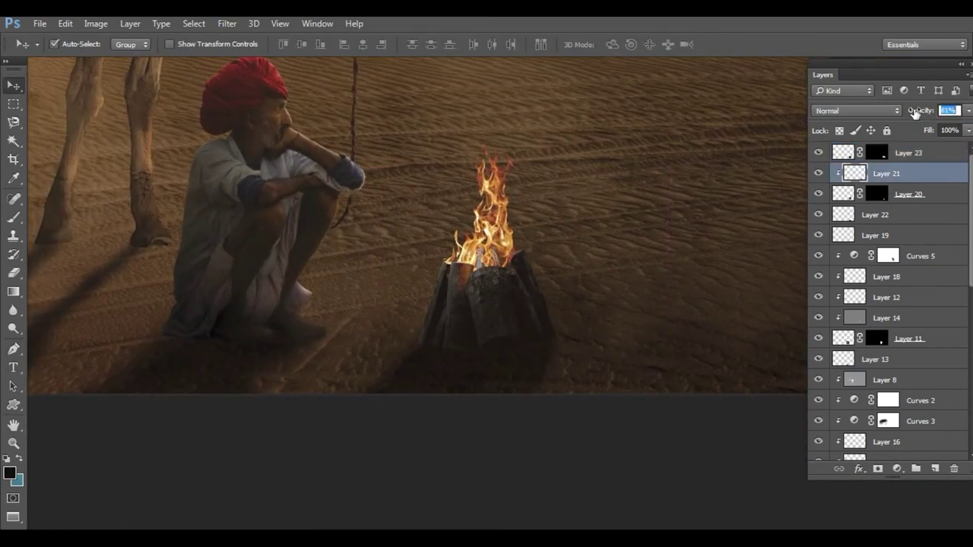
Step: Deepen the fire pot shadow on Layer 22 with a 16% eraser and a 10%, size-250 brush
ctrl+click(428, 395)
key(e)
click(243, 45)
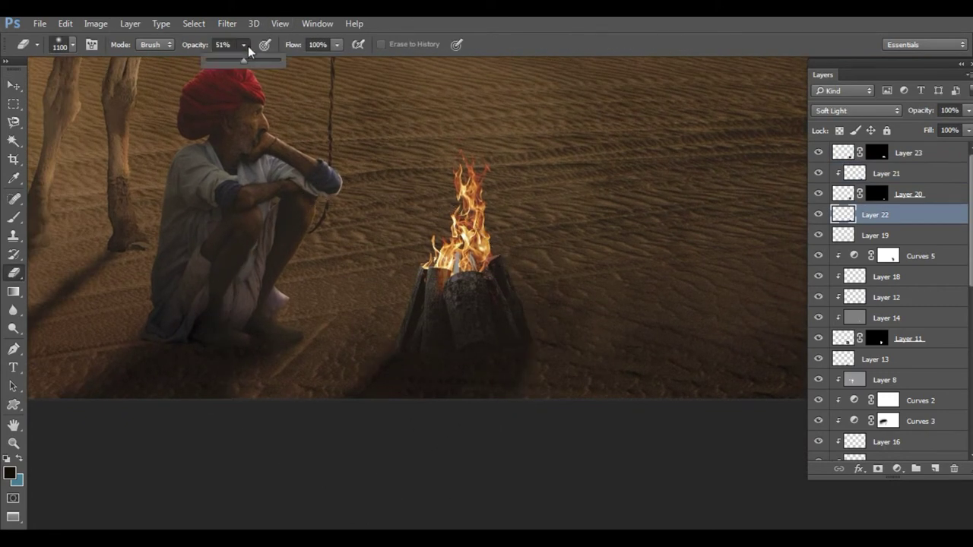
drag(248, 50, 218, 59)
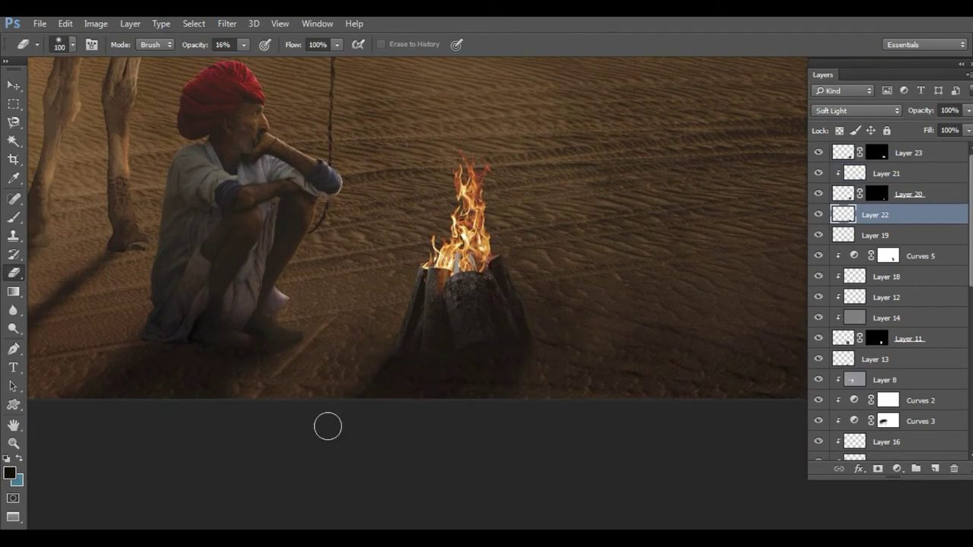
key(v)
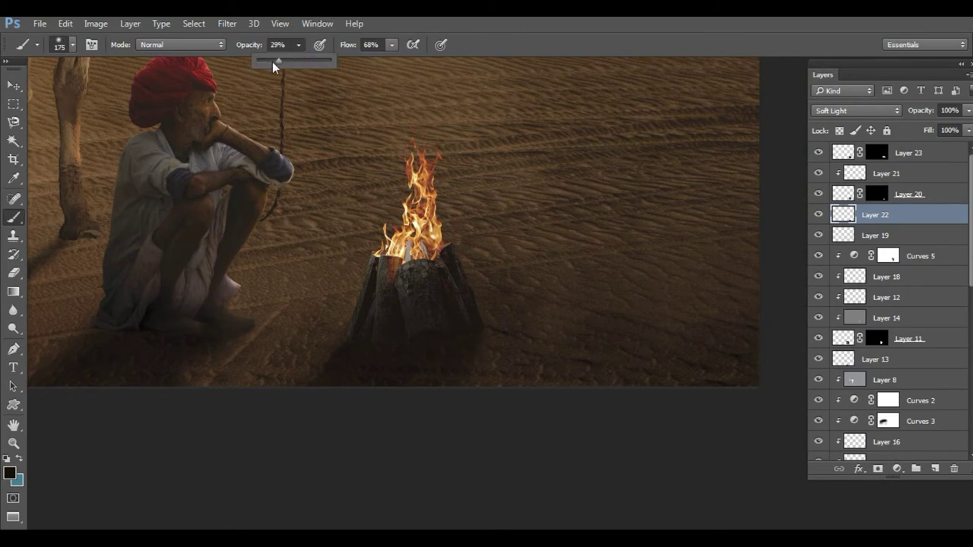
drag(274, 67, 263, 67)
key(bracketright)
key(bracketright)
mouse_move(356, 358)
mouse_down()
mouse_move(165, 321)
mouse_move(401, 338)
mouse_up()
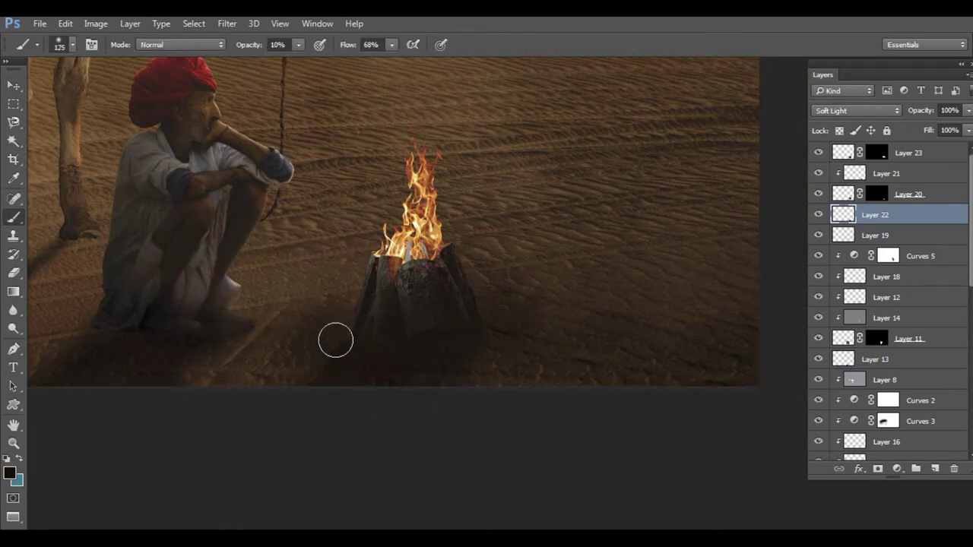
Step: Erase more of the shadow edge and add a new empty Layer 24
key(e)
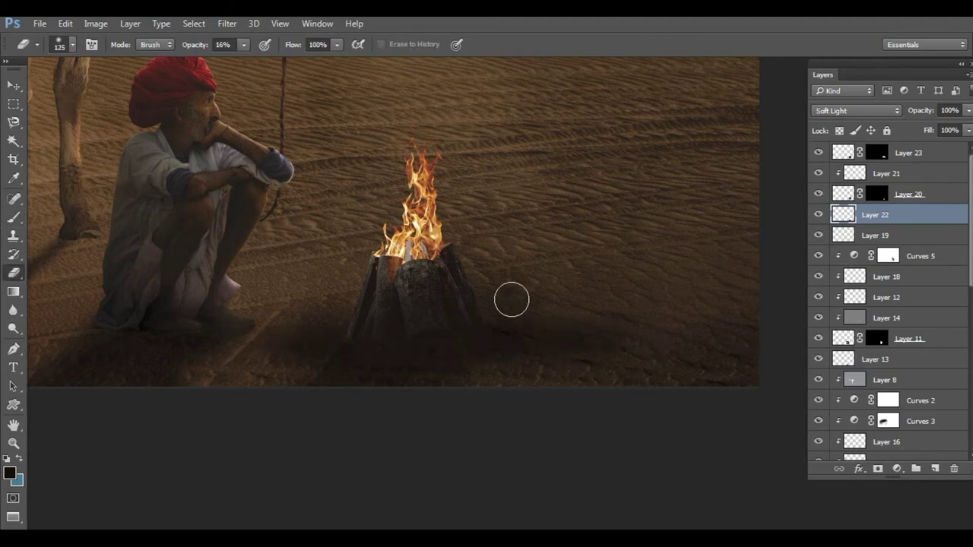
drag(397, 340, 434, 413)
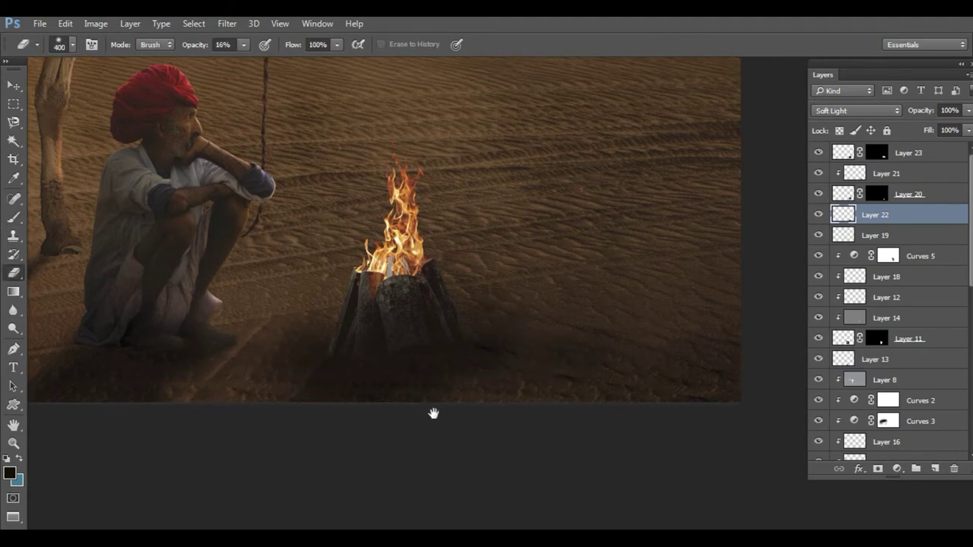
key(v)
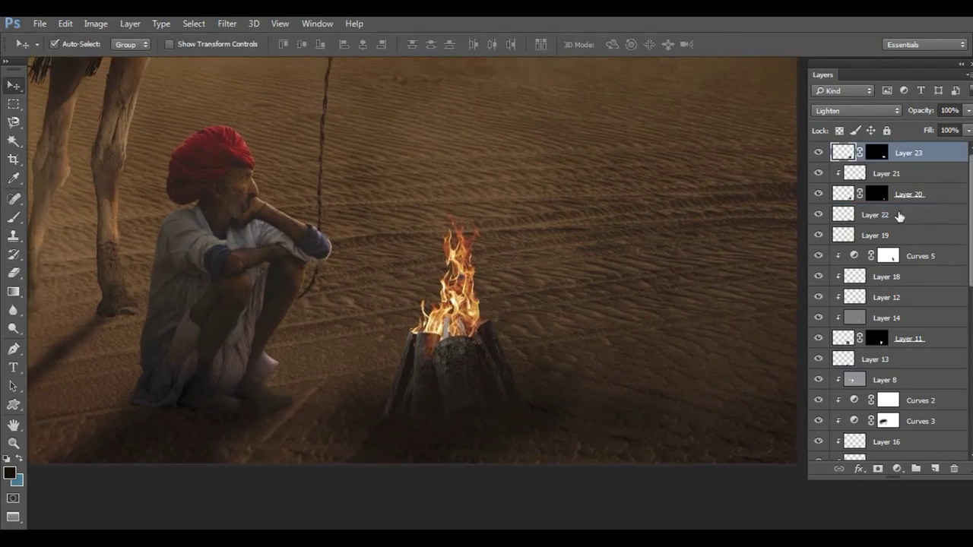
key(ctrl+shift+alt+n)
Step: Set the foreground to orange #ff7800 and blend Layer 24 as Overlay
key(b)
alt+click(448, 289)
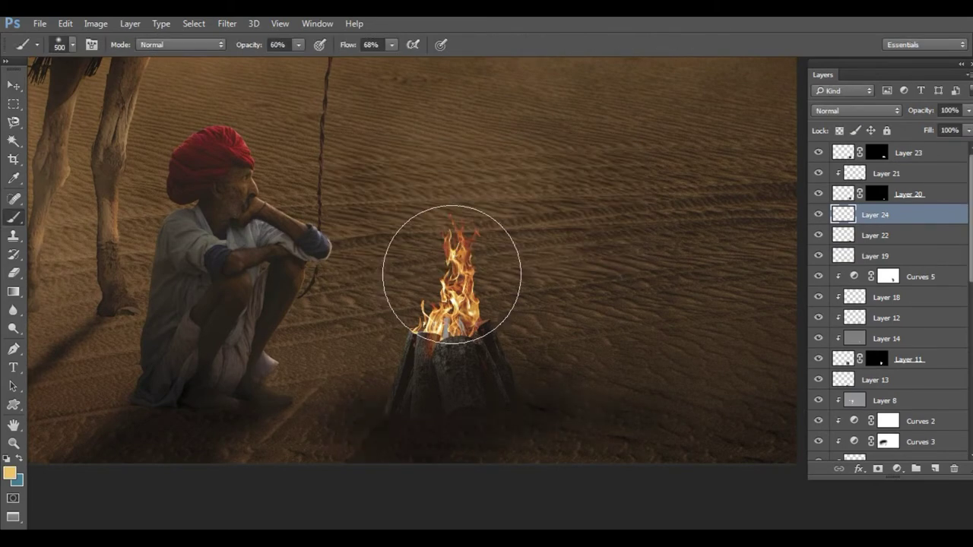
click(9, 473)
text(ff7800)
key(Return)
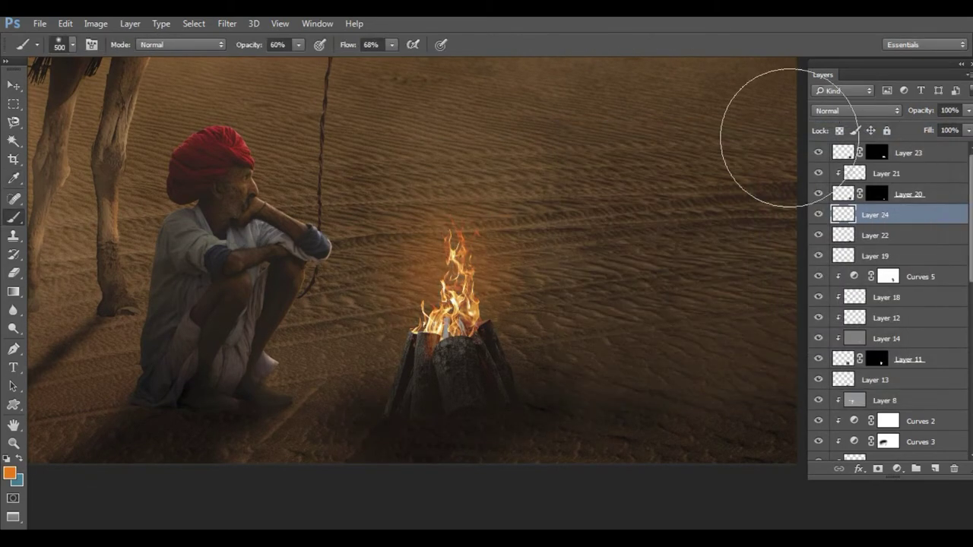
click(855, 110)
click(825, 250)
Step: Lightly brush light yellow over the flame with a smaller brush
key(ctrl+0)
scroll(684, 456, up, 2)
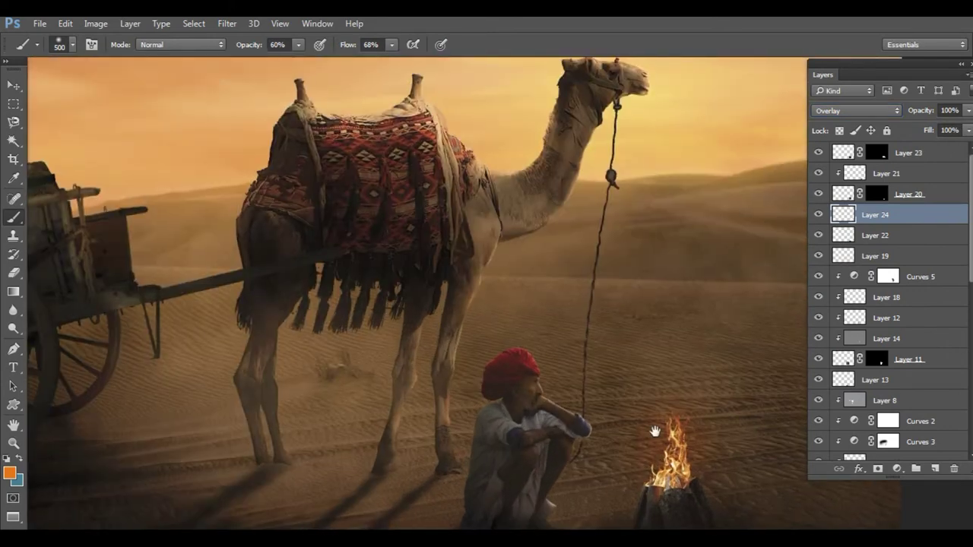
scroll(515, 328, up, 2)
alt+click(490, 334)
key(bracketleft)
key(bracketleft)
key(bracketleft)
drag(493, 319, 496, 314)
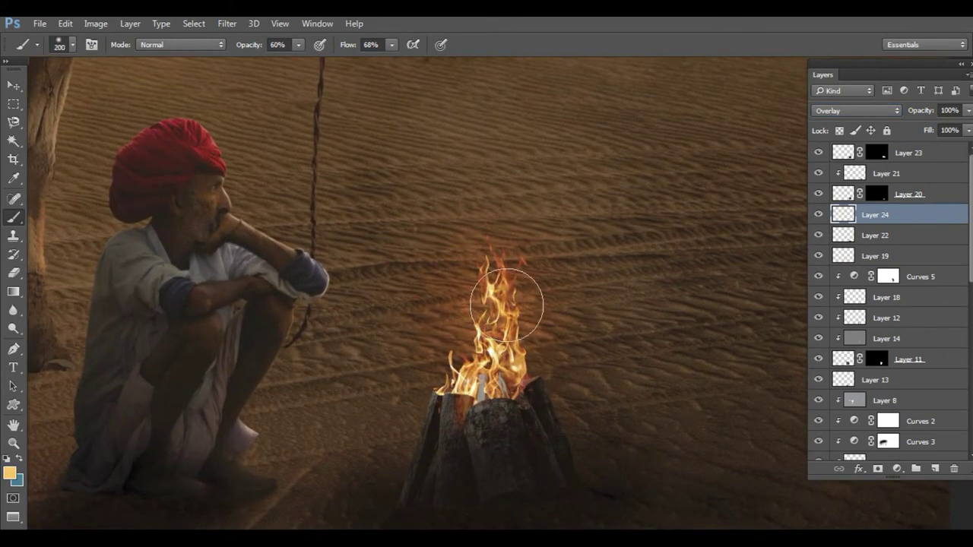
scroll(625, 392, down, 2)
scroll(626, 393, up, 1)
Step: Nudge the Layer 23 flame glow into place, then return to Layer 24 with the brush
key(v)
drag(456, 236, 458, 228)
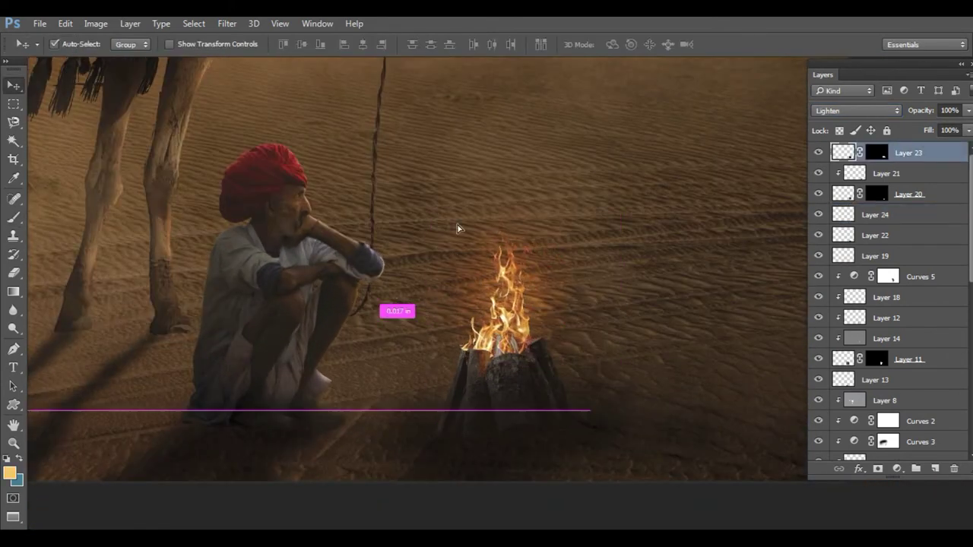
click(878, 256)
click(906, 219)
key(b)
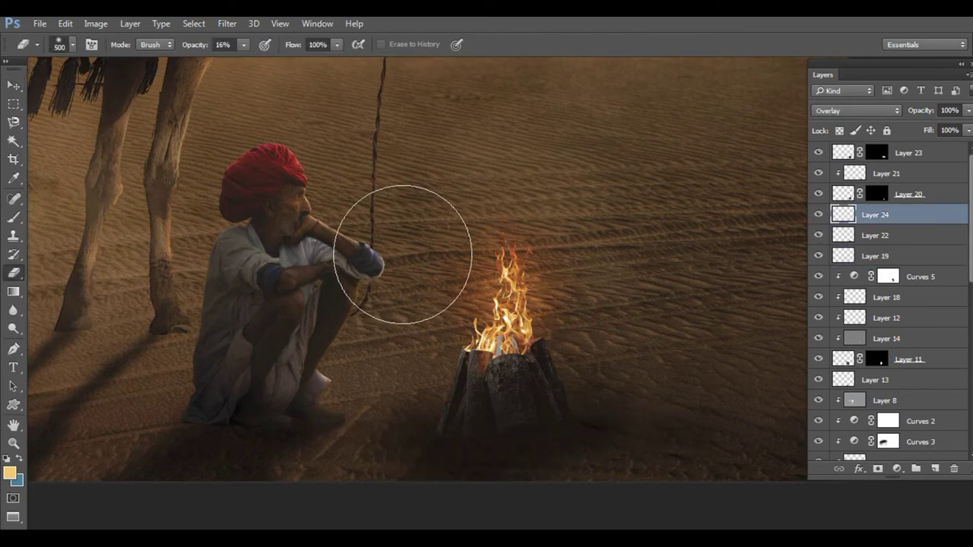
scroll(811, 317, down, 1)
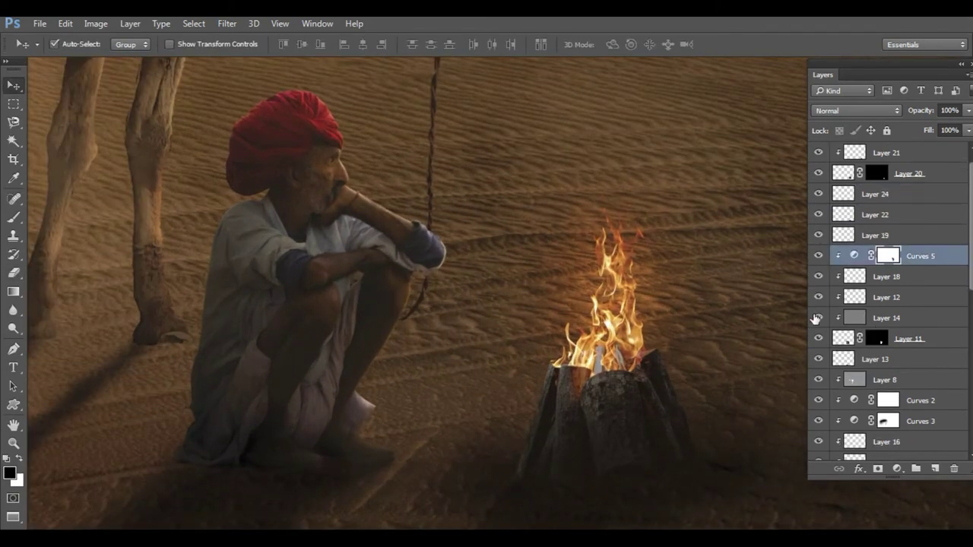
Step: Add a new layer clipped to Layer 14, discarding a trial yellow stroke near the arm
click(889, 318)
key(ctrl+shift+alt+n)
key(b)
scroll(401, 247, up, 2)
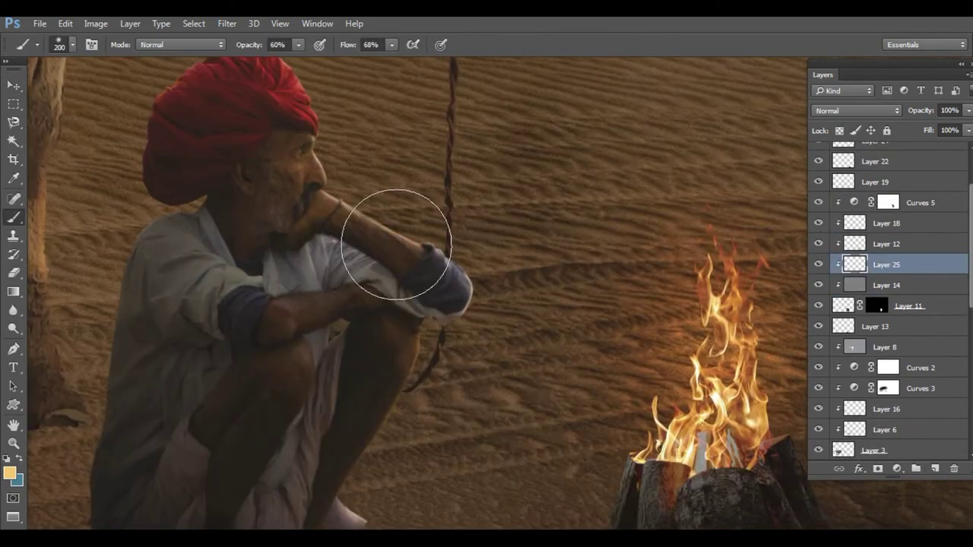
drag(395, 244, 413, 304)
key(ctrl+z)
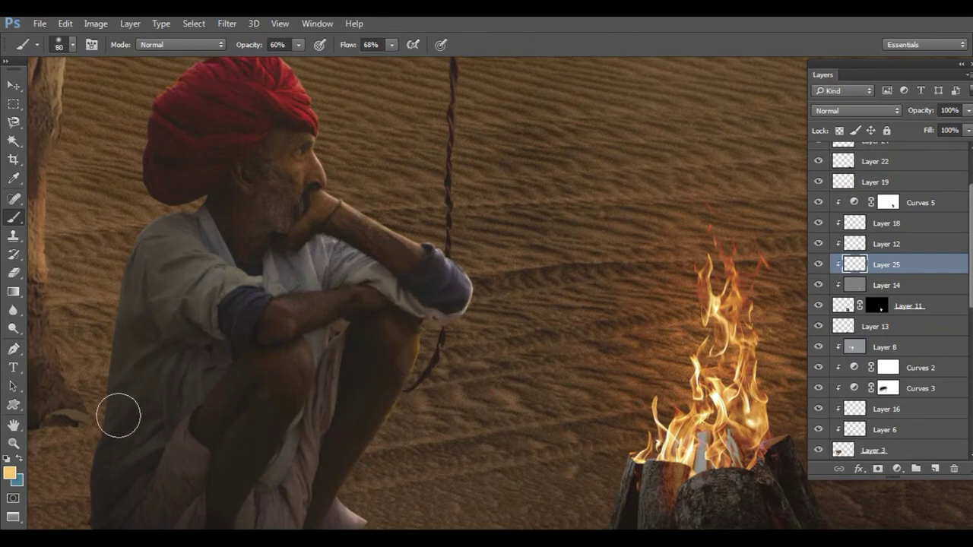
Step: Try orange strokes along the pipe and forearm, then shrink the brush to 40
click(10, 472)
drag(766, 334, 766, 341)
click(862, 156)
drag(334, 212, 462, 297)
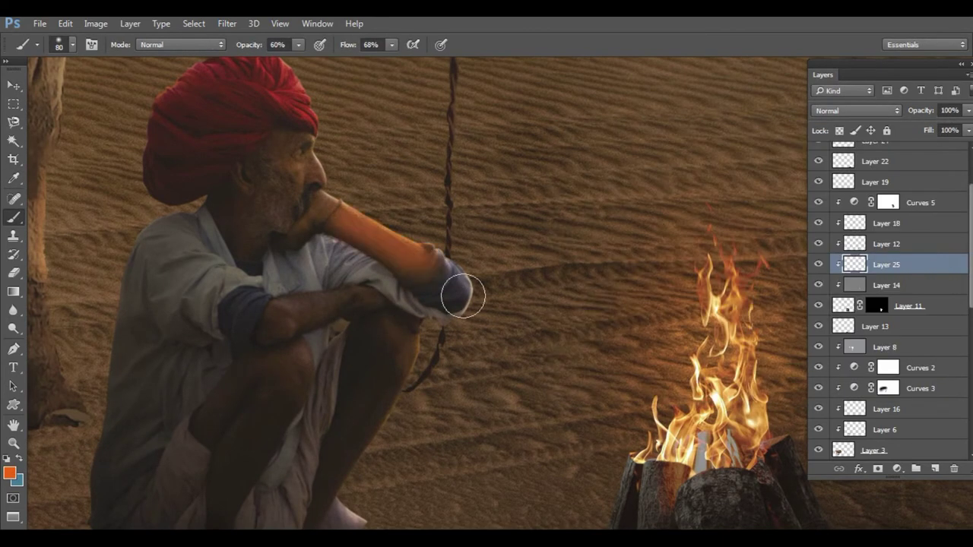
key(ctrl+z)
key(bracketleft)
key(bracketleft)
key(bracketleft)
scroll(321, 223, up, 2)
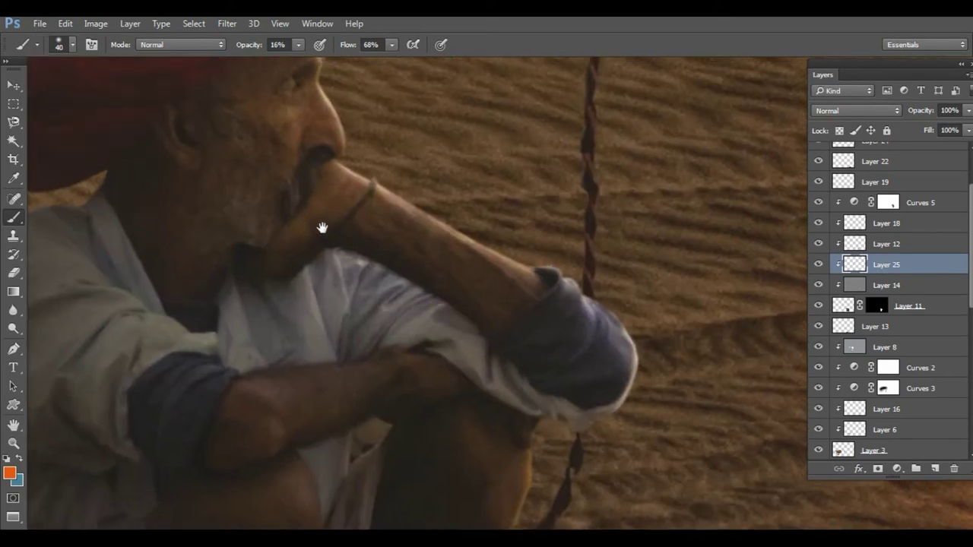
Step: Set Layer 25's blend mode to Overlay
click(856, 110)
click(828, 302)
scroll(293, 223, down, 1)
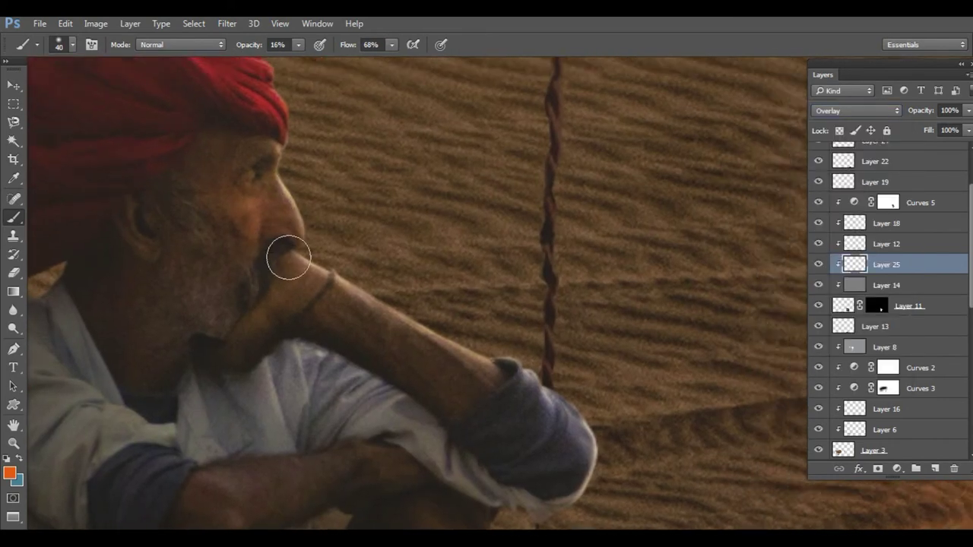
scroll(289, 256, down, 2)
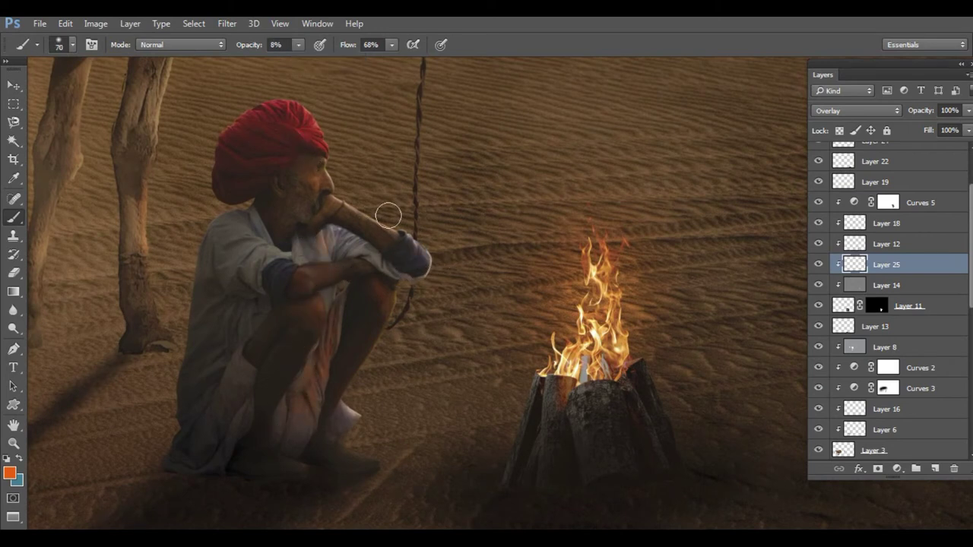
scroll(385, 323, down, 1)
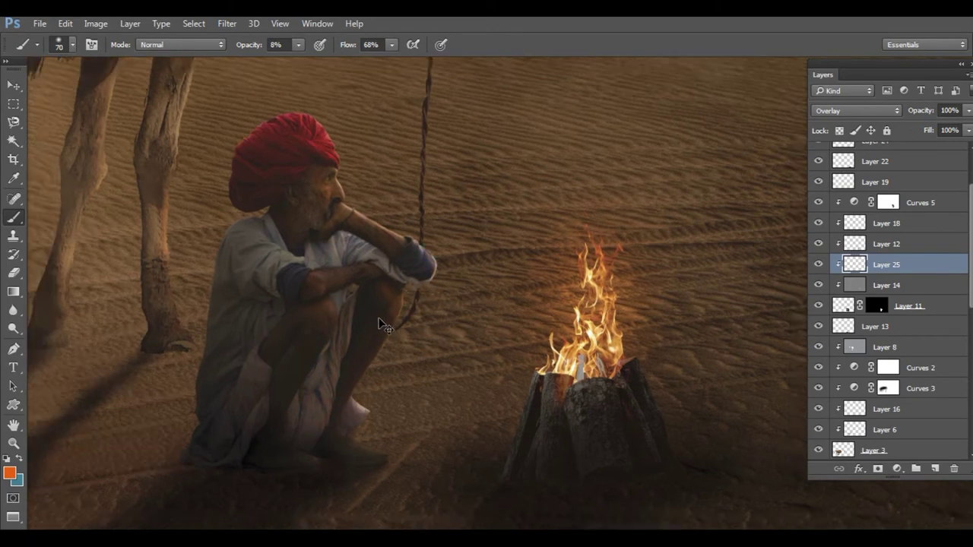
scroll(376, 319, down, 2)
scroll(319, 240, up, 2)
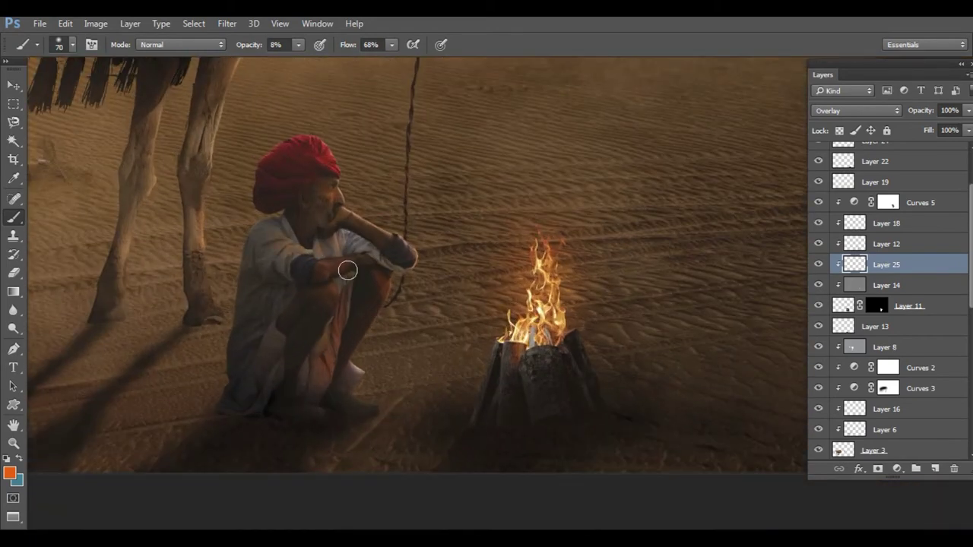
scroll(386, 272, down, 1)
scroll(495, 341, down, 2)
scroll(405, 364, up, 2)
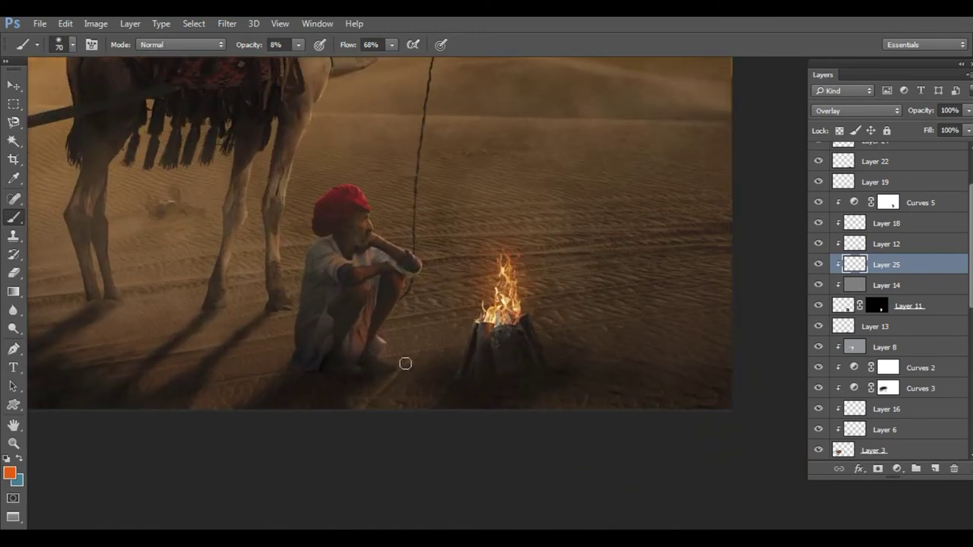
Step: Enlarge the brush and zoom in around the man's face
key(bracketright)
key(bracketright)
key(bracketright)
scroll(390, 274, up, 1)
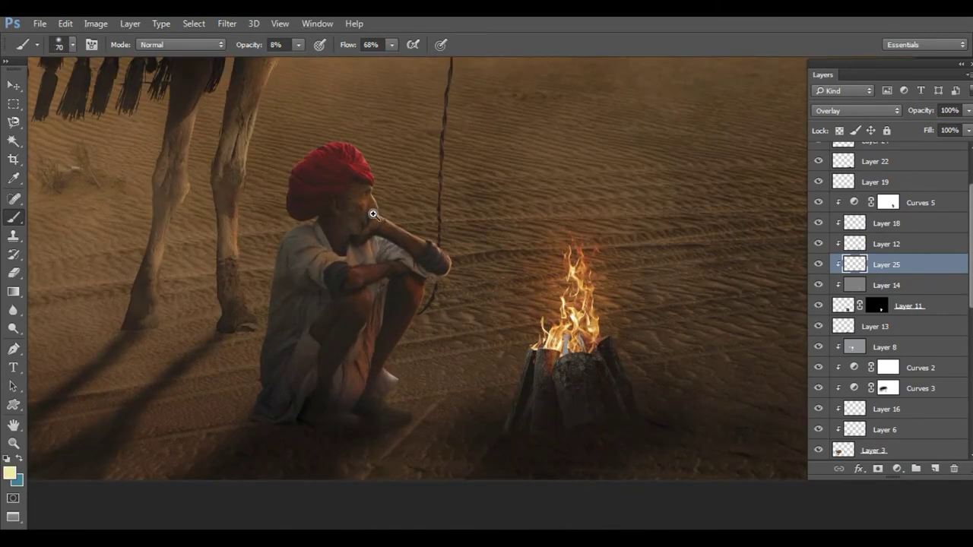
click(372, 214)
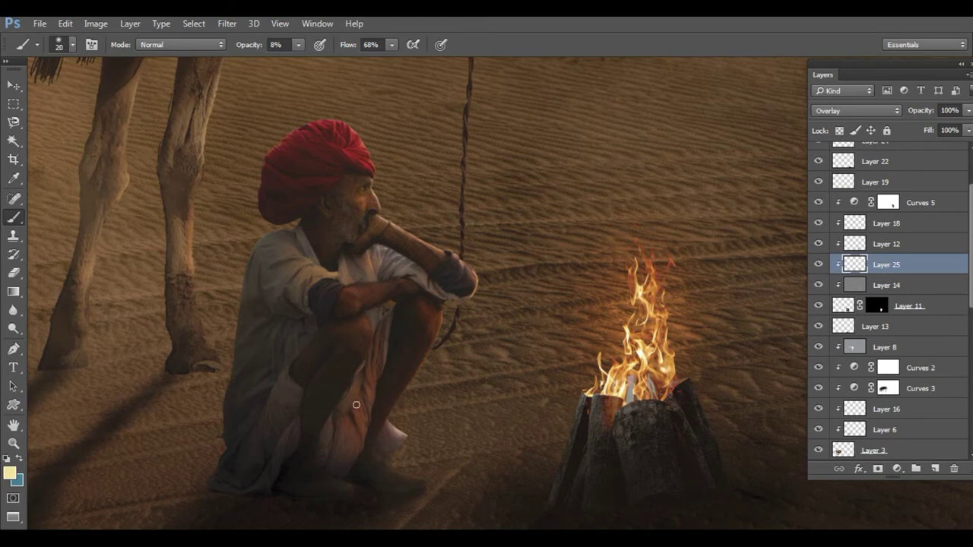
scroll(361, 451, down, 2)
scroll(399, 380, down, 1)
scroll(461, 264, up, 2)
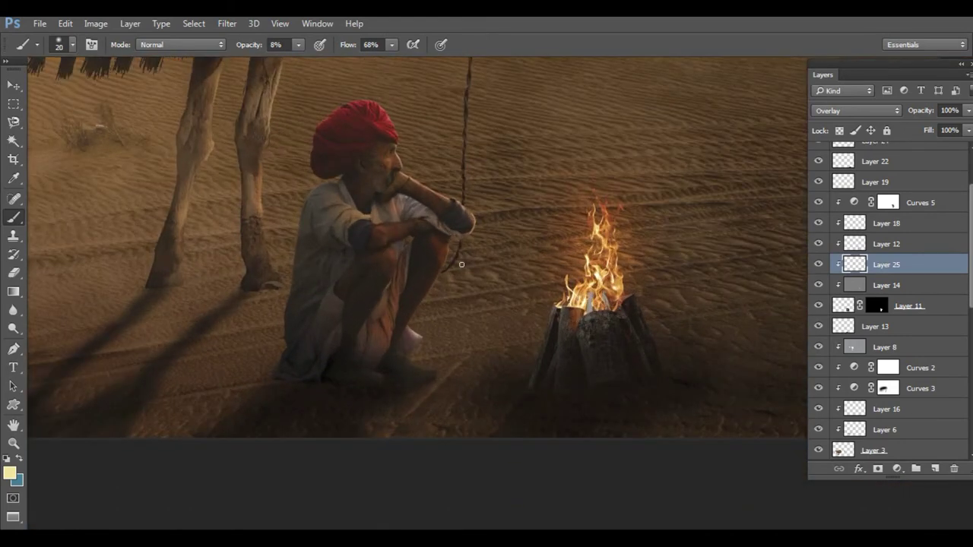
Step: Add Layer 26, paint a large soft glow over the man and resize it
click(934, 468)
key(bracketright)
key(bracketright)
key(bracketright)
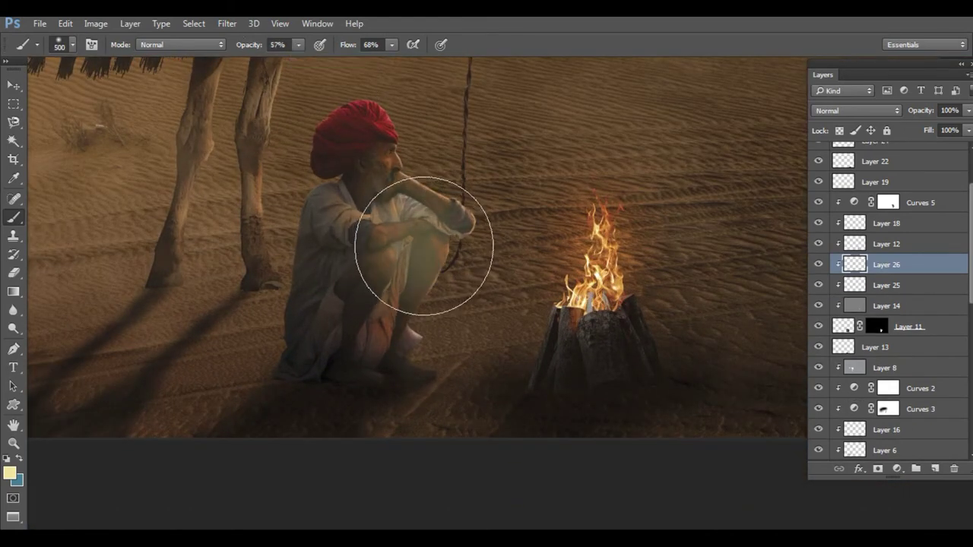
drag(423, 245, 456, 274)
key(ctrl+t)
scroll(557, 174, down, 1)
drag(557, 174, 591, 137)
key(Return)
Step: Move Layer 26 above Curves 5, unclip it and shift the glow to deeper orange
drag(886, 265, 908, 199)
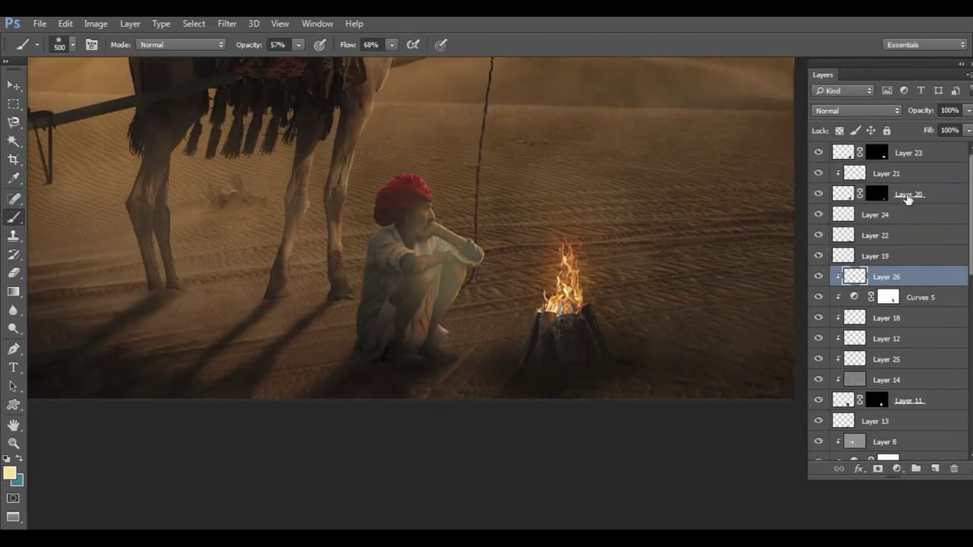
key(F6)
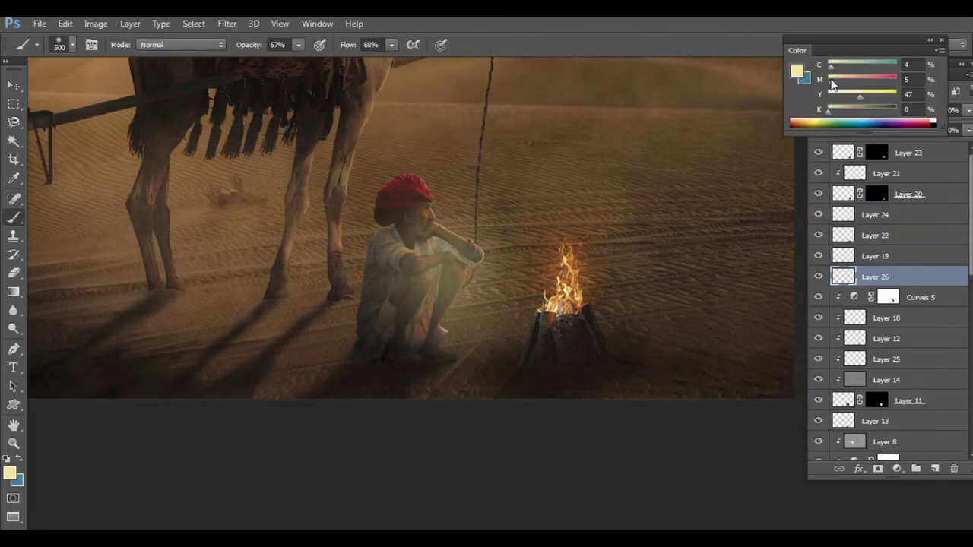
drag(830, 67, 826, 67)
key(v)
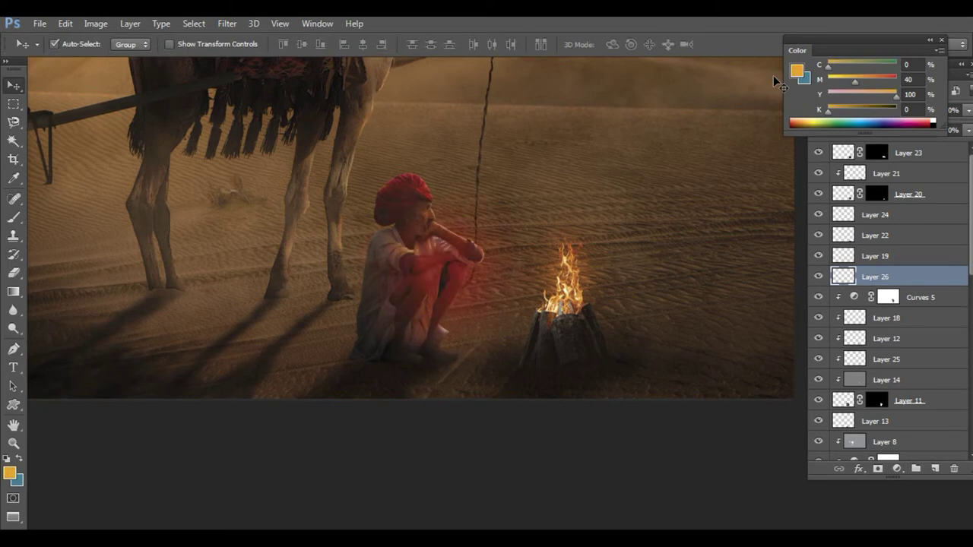
scroll(558, 304, up, 3)
Step: Group fire glow Layers 21 through 22 into Group 2
click(886, 173)
key(F6)
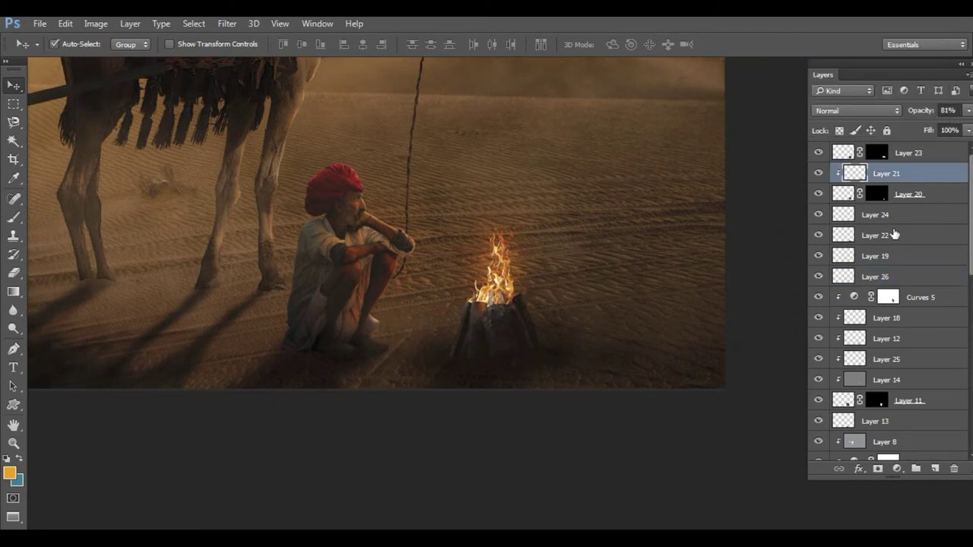
scroll(513, 327, up, 1)
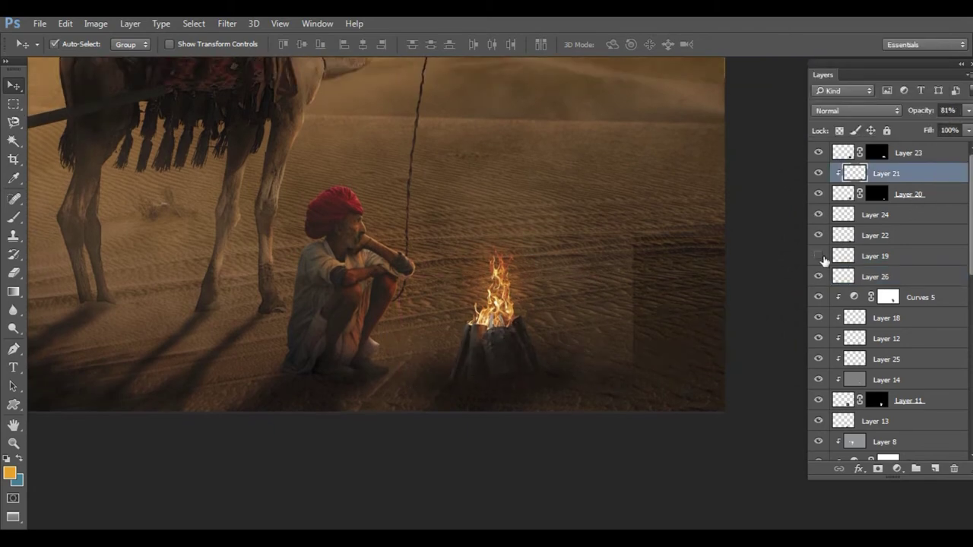
click(818, 194)
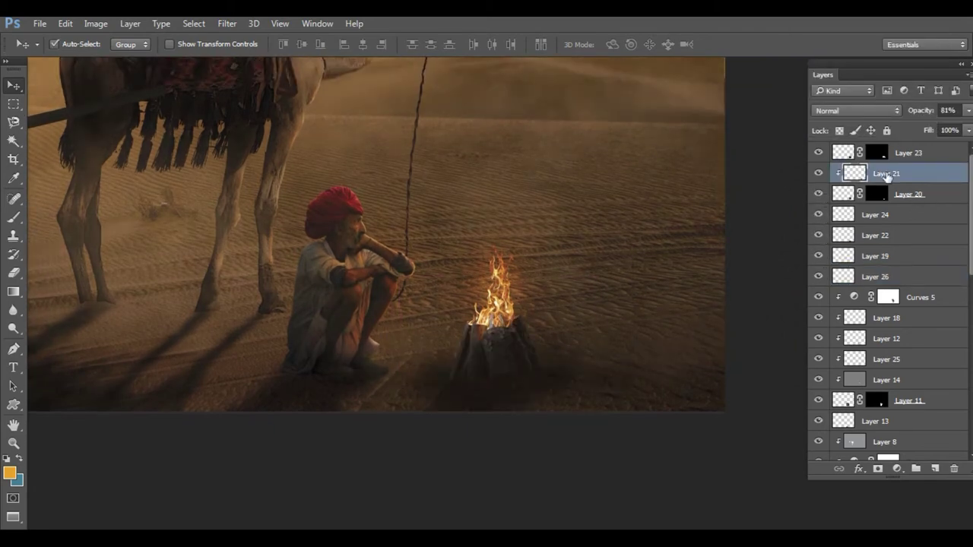
shift+click(870, 236)
key(ctrl+g)
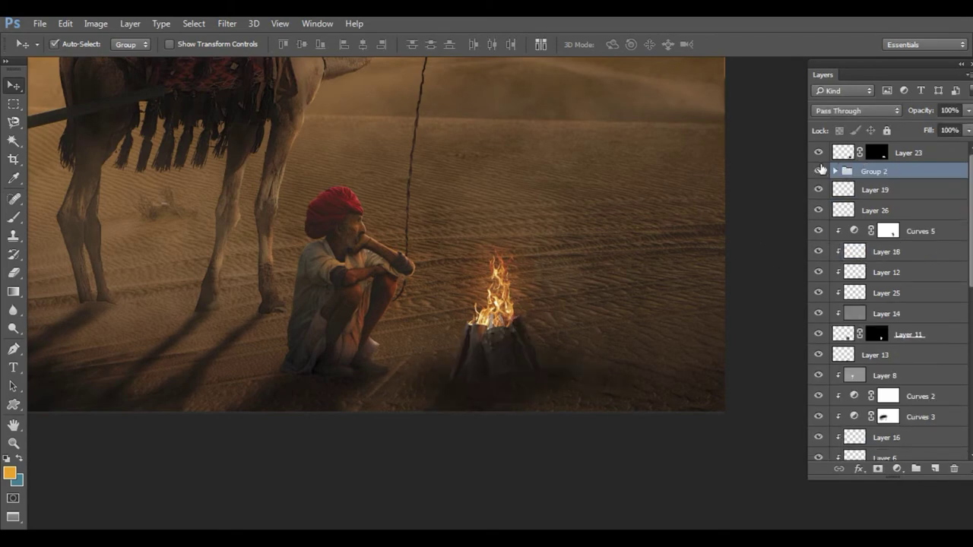
Step: Compare the lighting and move Layer 23 into Group 2
click(819, 211)
click(819, 153)
click(835, 171)
drag(908, 152, 874, 171)
click(835, 150)
Step: Scale Group 2 to about 94.7% and reposition it over the campfire
mouse_move(502, 327)
mouse_down()
mouse_move(532, 355)
mouse_move(512, 339)
mouse_up()
key(ctrl+t)
drag(630, 196, 618, 202)
drag(542, 311, 549, 291)
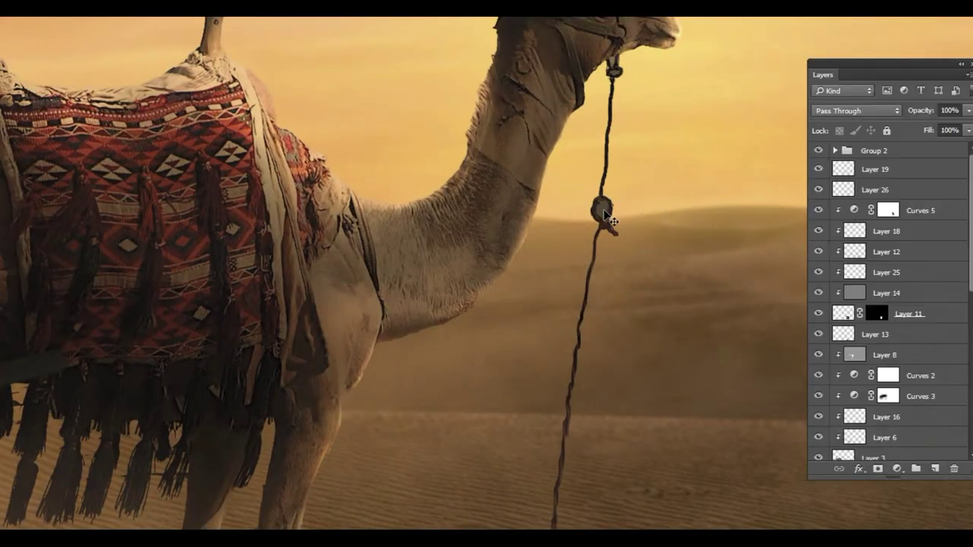
Step: On Layer 1 copy, lasso and feather the rope loop's hole, then delete it
right_click(516, 155)
click(562, 211)
key(alt+bracketleft)
key(alt+bracketleft)
key(alt+bracketleft)
scroll(465, 165, up, 3)
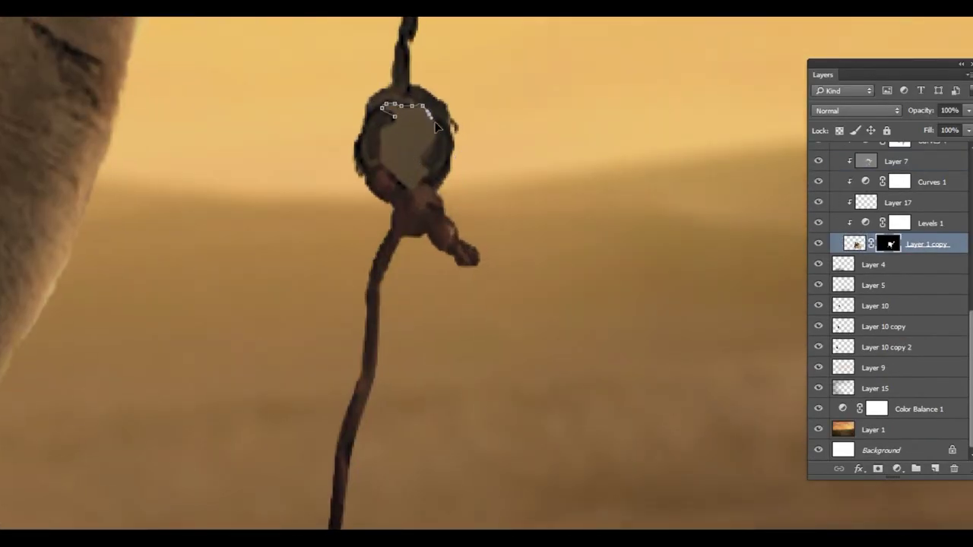
double_click(392, 129)
key(shift+F6)
key(Return)
key(Delete)
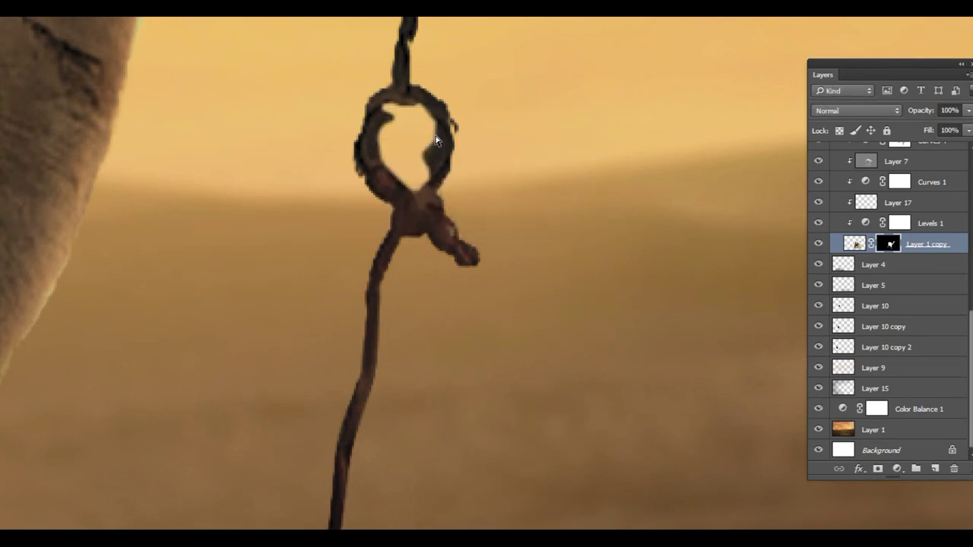
scroll(577, 242, down, 5)
scroll(547, 289, down, 2)
scroll(547, 365, down, 1)
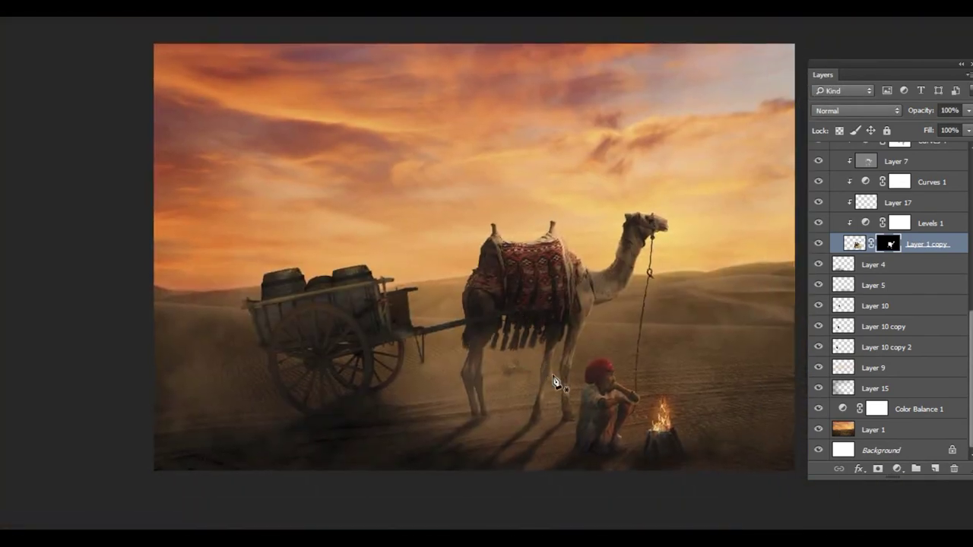
scroll(486, 354, down, 1)
Step: Create a new Layer 27 above Color Balance 1
scroll(450, 329, down, 1)
drag(451, 328, 421, 322)
click(873, 367)
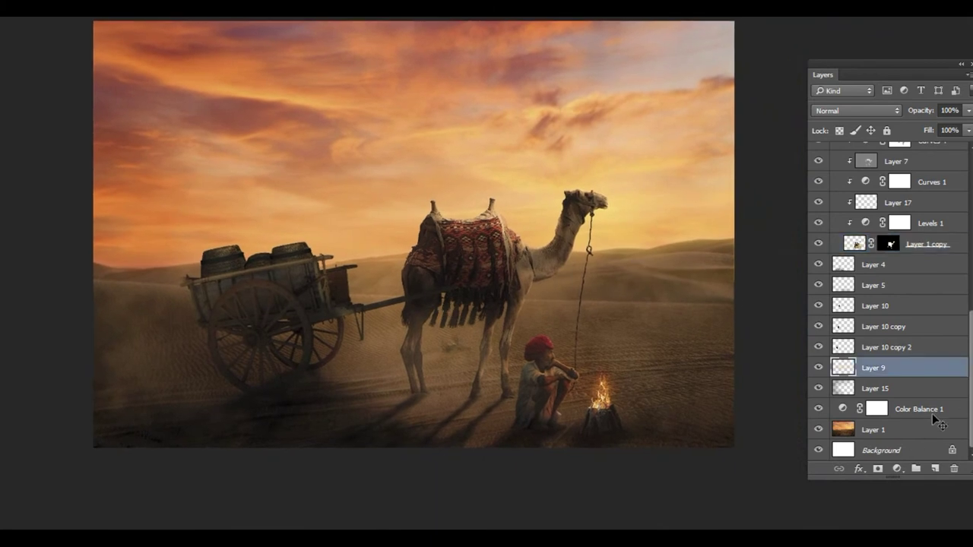
click(918, 408)
key(ctrl+shift+n)
key(Return)
key(F6)
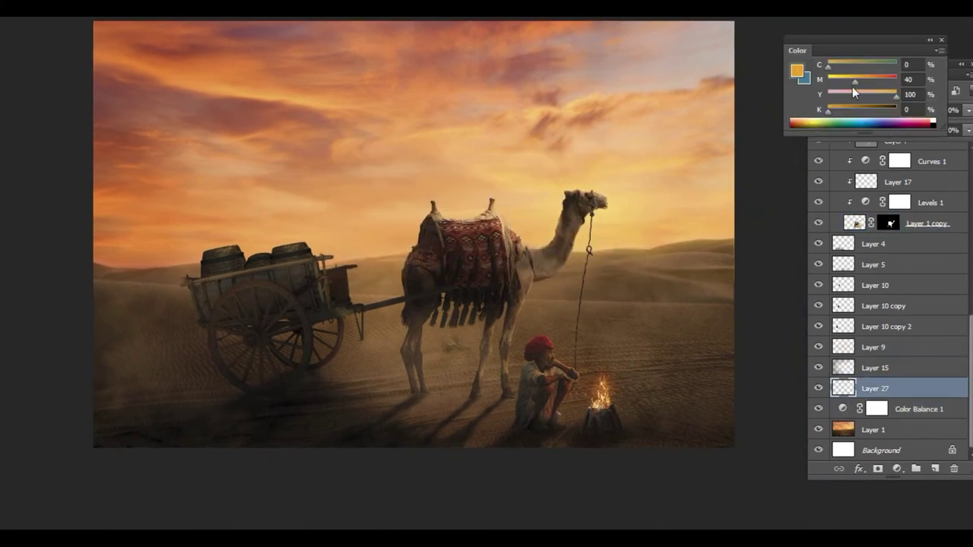
Step: Distort Layer 27's light into a trapezoid beam rotated across the camel
key(ctrl+t)
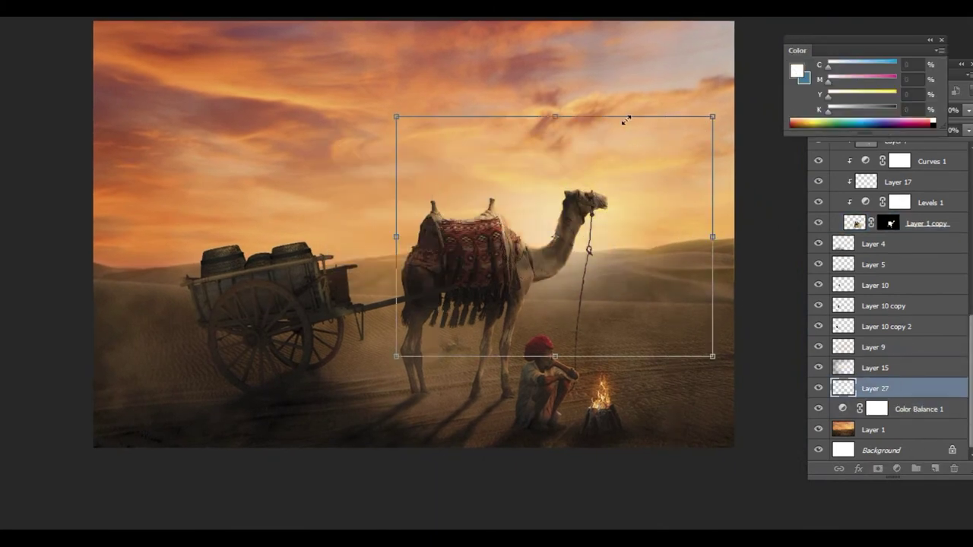
mouse_move(678, 115)
mouse_down()
mouse_move(659, 160)
mouse_move(603, 158)
mouse_up()
drag(454, 158, 515, 165)
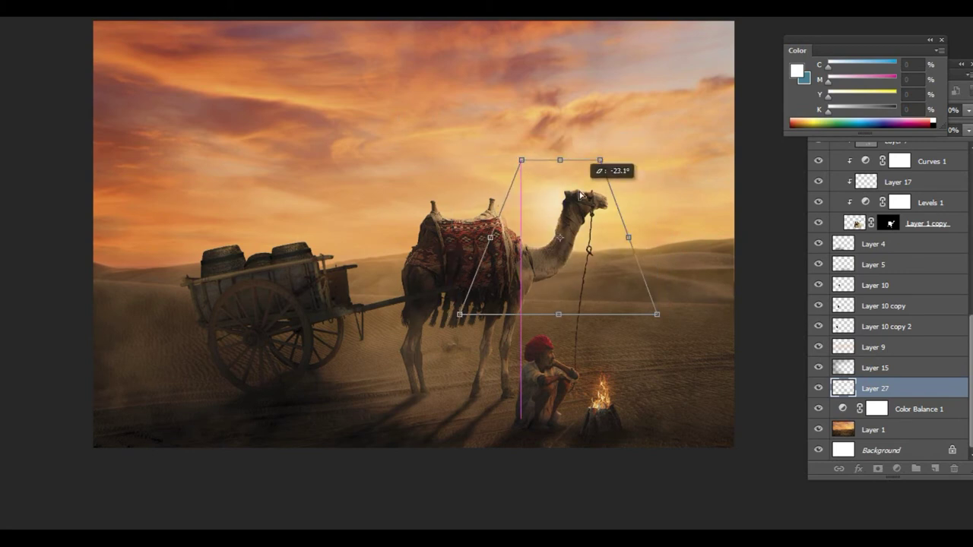
drag(577, 213, 563, 251)
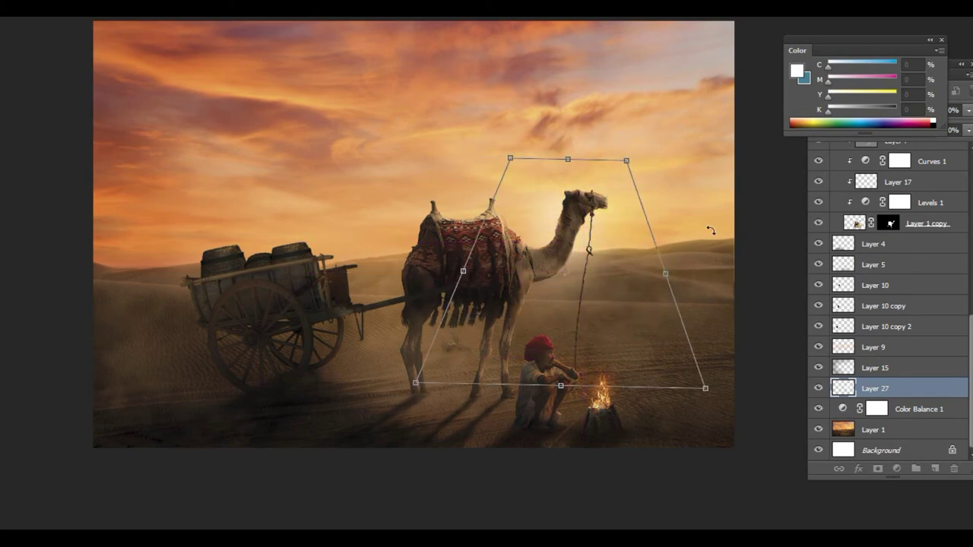
drag(707, 230, 722, 296)
key(Return)
key(ctrl+minus)
ctrl+click(662, 238)
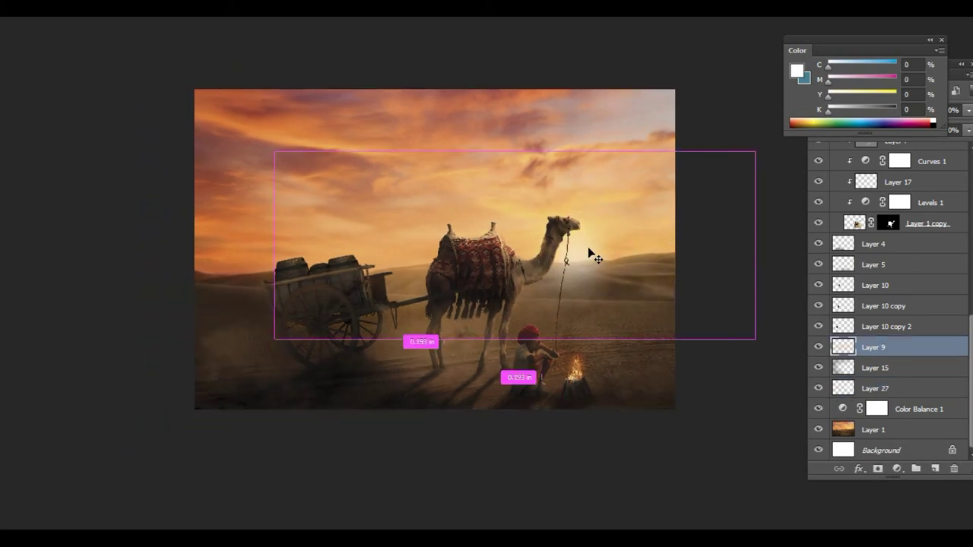
Step: Rescale the Layer 27 beam over the camel's head and blend it as Overlay
right_click(578, 252)
click(615, 307)
key(ctrl+t)
drag(630, 277, 697, 232)
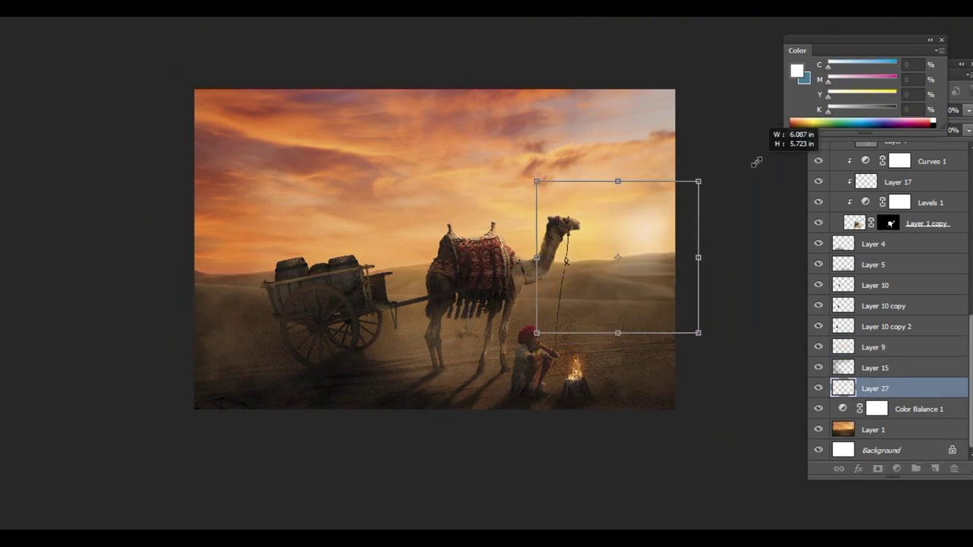
drag(755, 159, 736, 267)
click(855, 111)
click(857, 249)
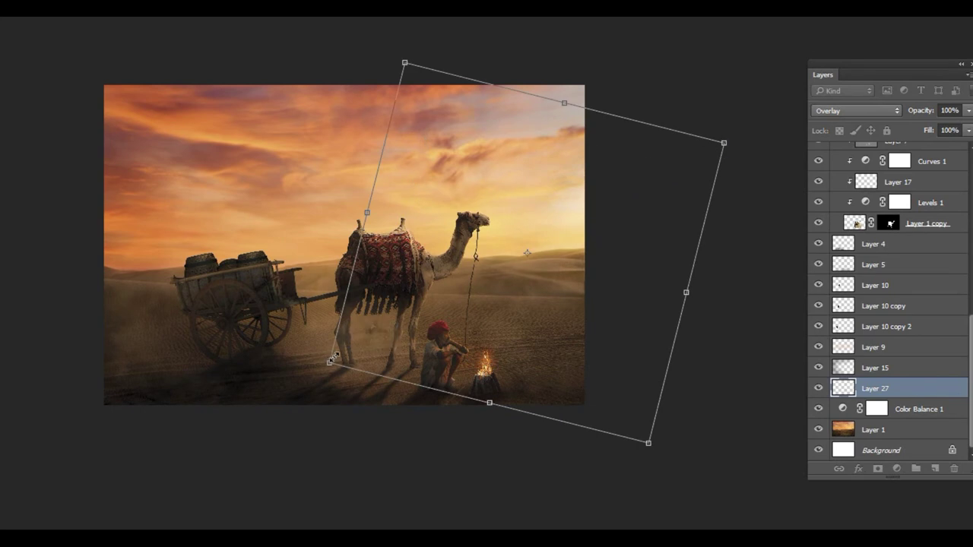
key(Return)
mouse_move(630, 326)
mouse_down()
mouse_move(499, 295)
mouse_move(613, 288)
mouse_up()
Step: Zoom in on the camel's head and add a new Layer 28 above Group 1
key(ctrl+plus)
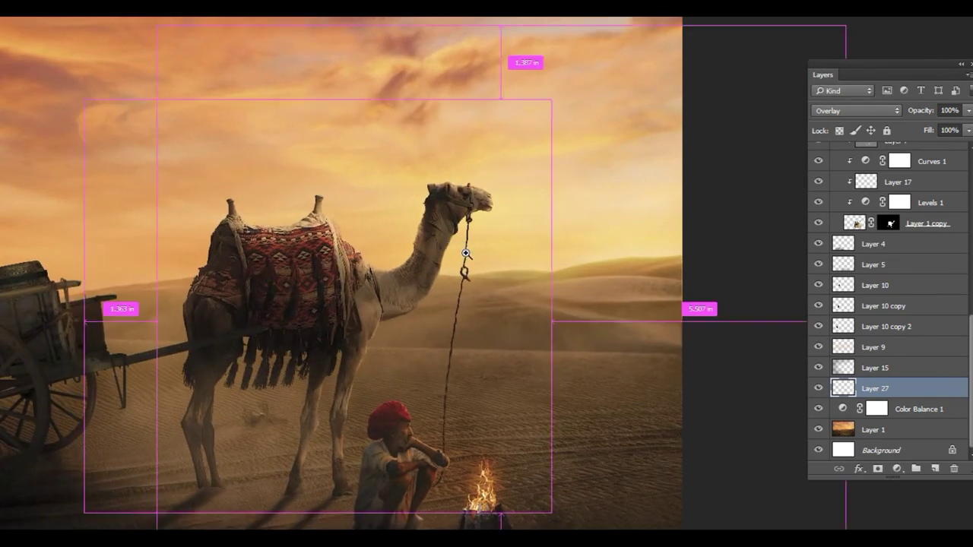
key(ctrl+plus)
key(ctrl+shift+n)
key(Return)
Step: Paint a white glow beside the camel's head on Layer 28 and blend it as Soft Light
click(834, 151)
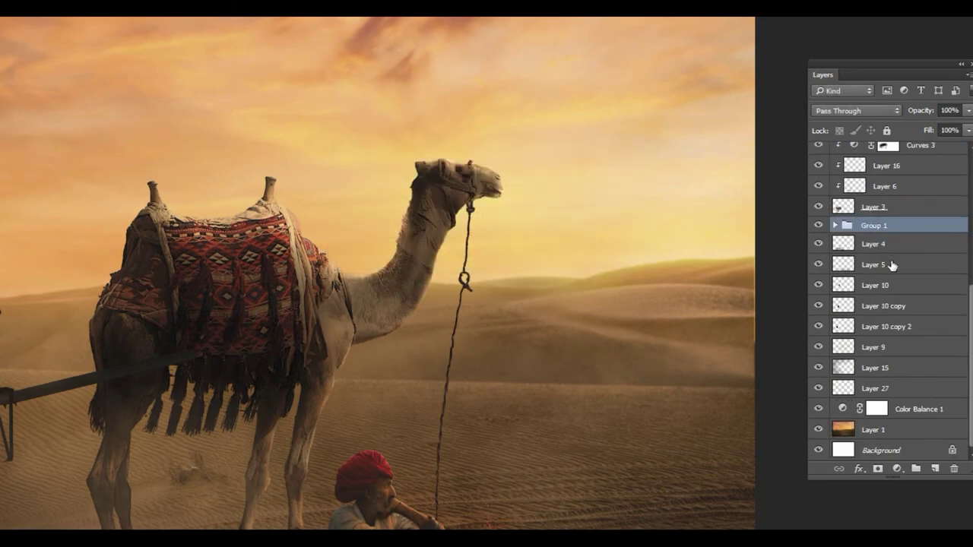
click(874, 206)
click(489, 152)
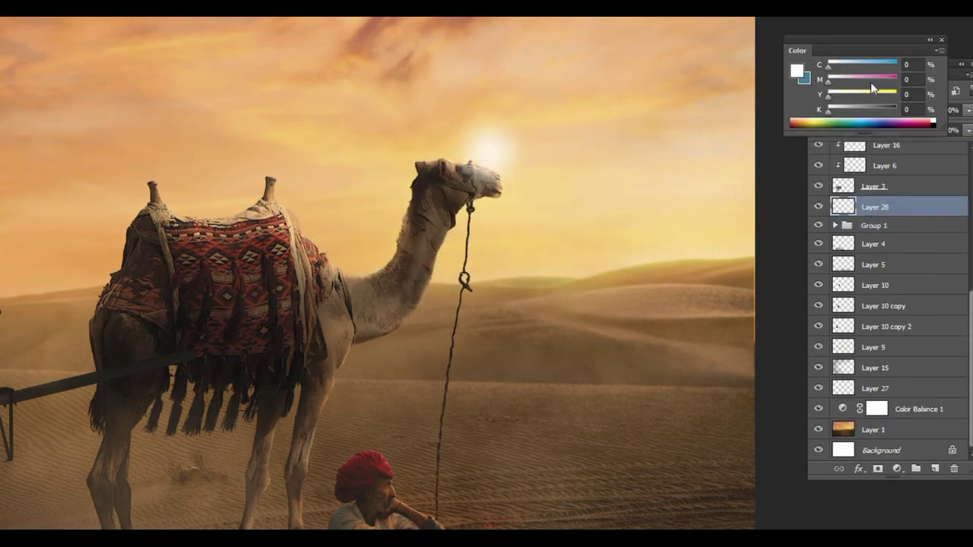
click(855, 111)
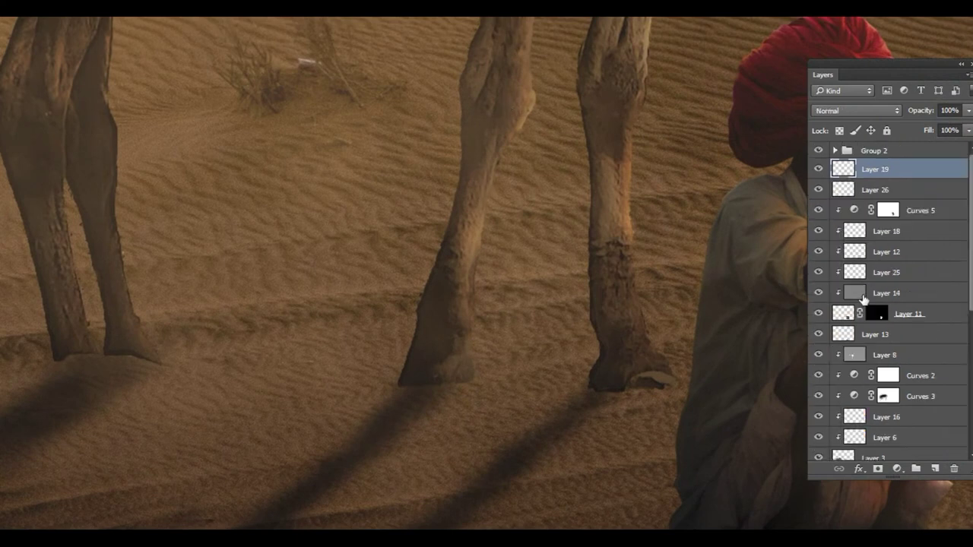
Step: Select Layer 1 copy's mask and load the large textured custom dust brush
scroll(863, 258, up, 5)
scroll(829, 338, up, 2)
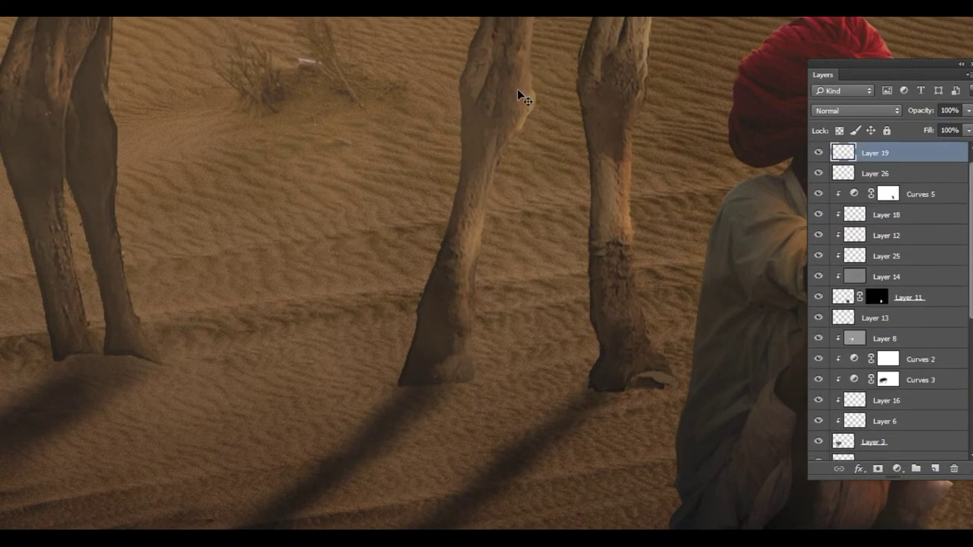
scroll(847, 316, down, 5)
scroll(840, 342, down, 5)
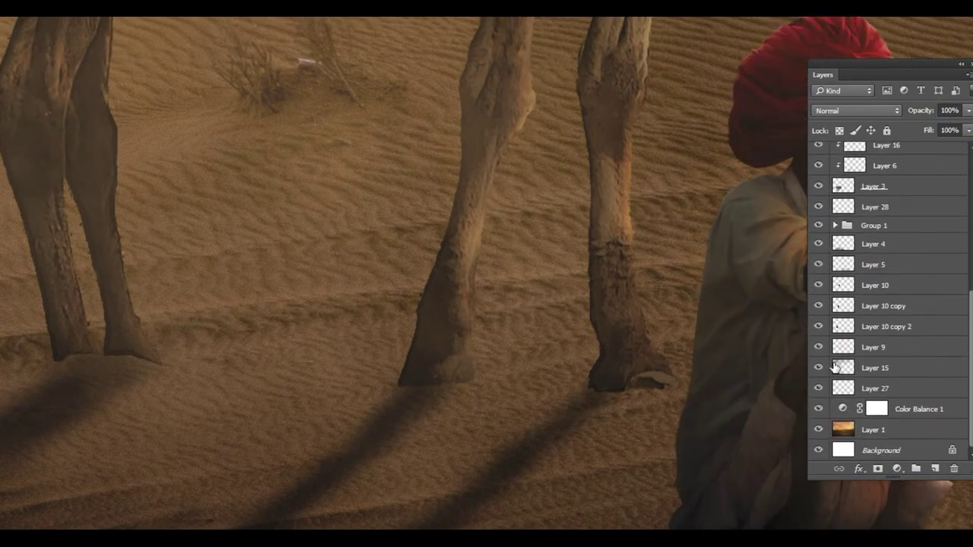
scroll(872, 362, up, 3)
click(851, 379)
right_click(532, 369)
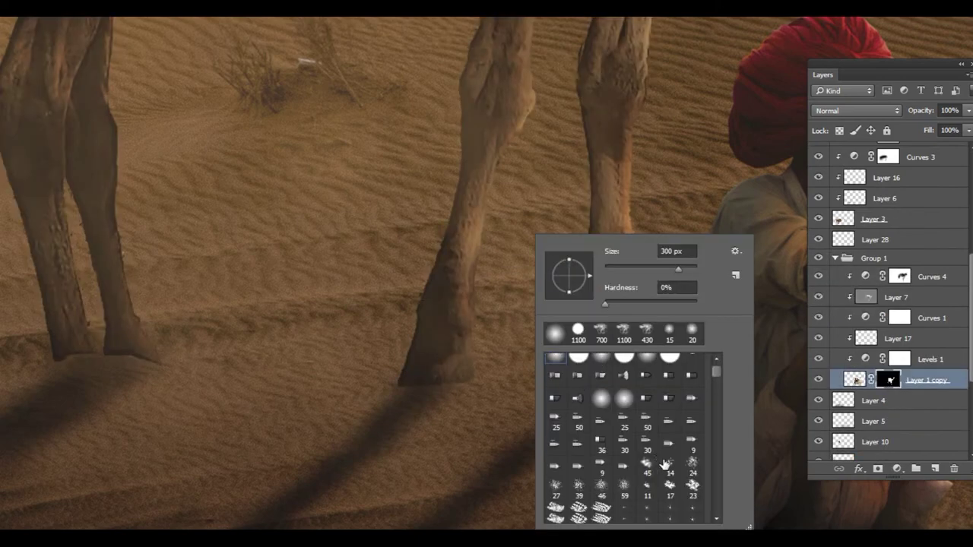
double_click(555, 490)
Step: Change the screen mode, fit the image and pan toward the man and fire
key(f)
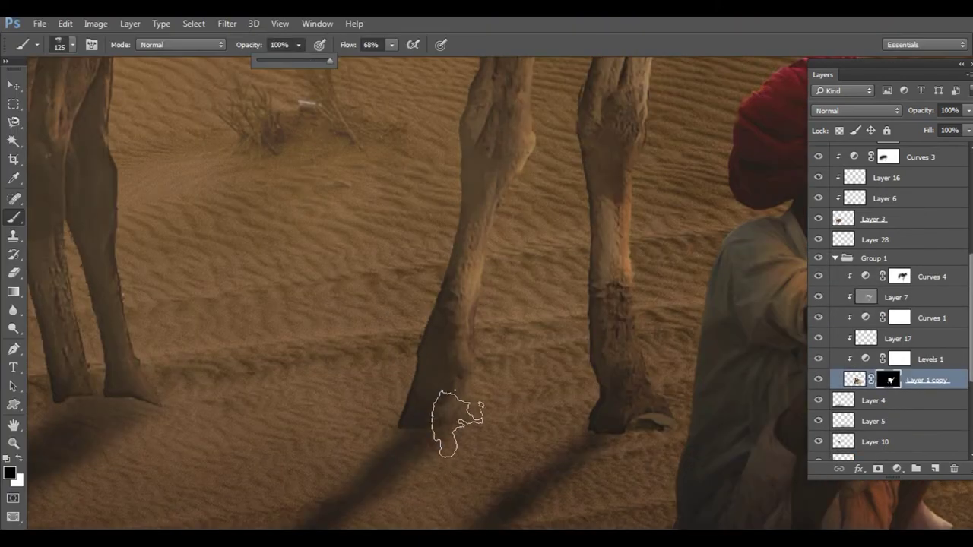
key(ctrl+0)
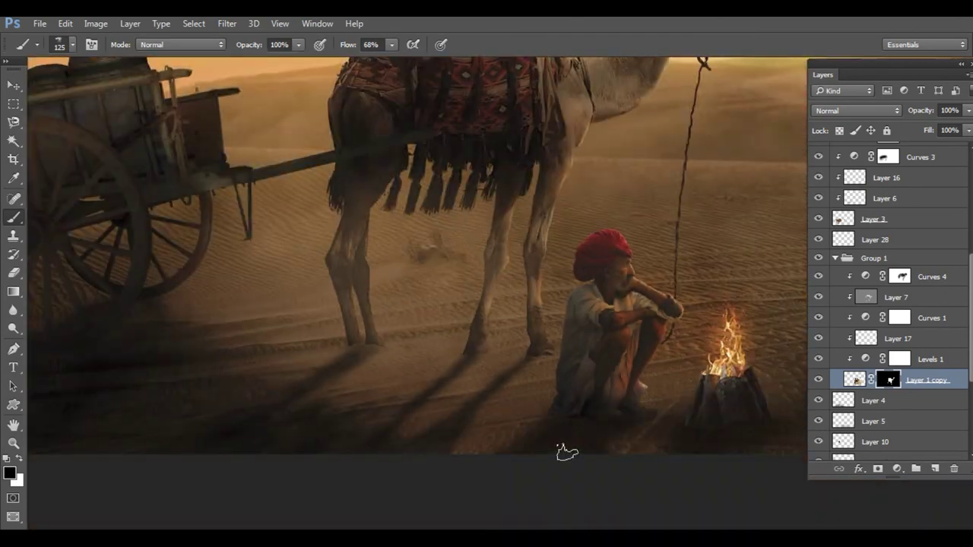
drag(475, 413, 574, 413)
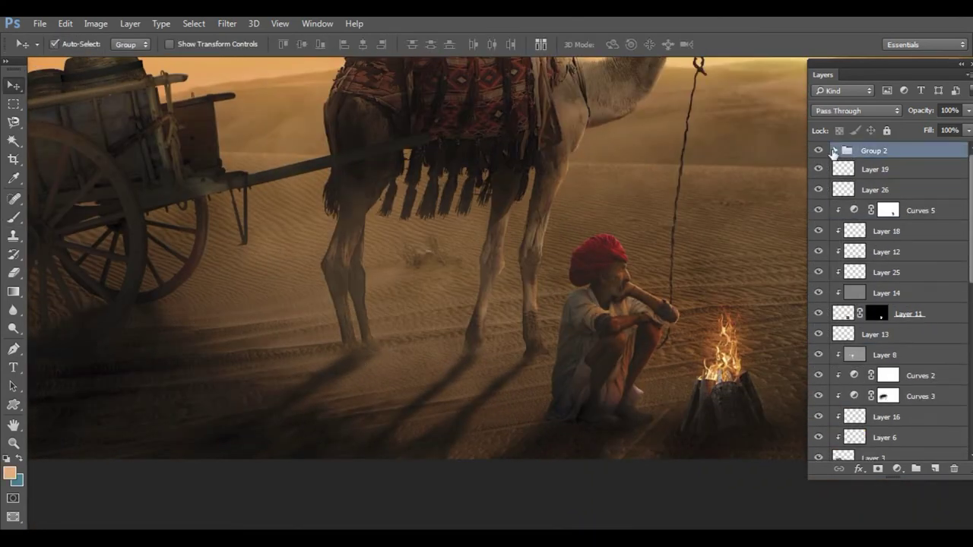
Step: Add Layer 29 inside Group 2 and brush 300 px dust around the camel's feet
click(834, 151)
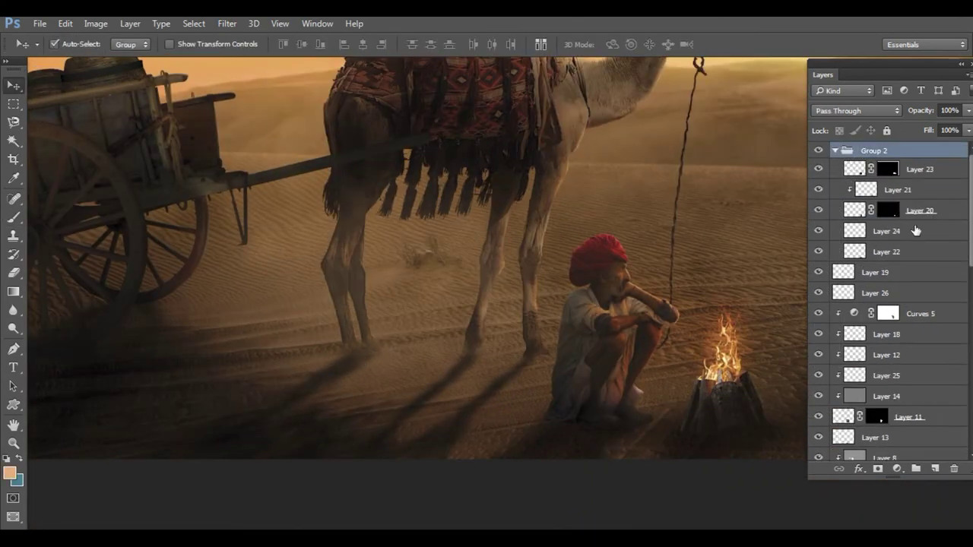
key(ctrl+shift+n)
key(Return)
key(b)
key(bracketleft)
key(bracketleft)
mouse_move(338, 357)
mouse_down()
mouse_move(386, 325)
mouse_move(408, 337)
mouse_up()
mouse_move(921, 111)
mouse_down()
mouse_move(891, 121)
mouse_move(904, 119)
mouse_up()
Step: Sample a lighter orange from the sky and fade the dust layer to 21% opacity
key(i)
click(273, 79)
key(ctrl+minus)
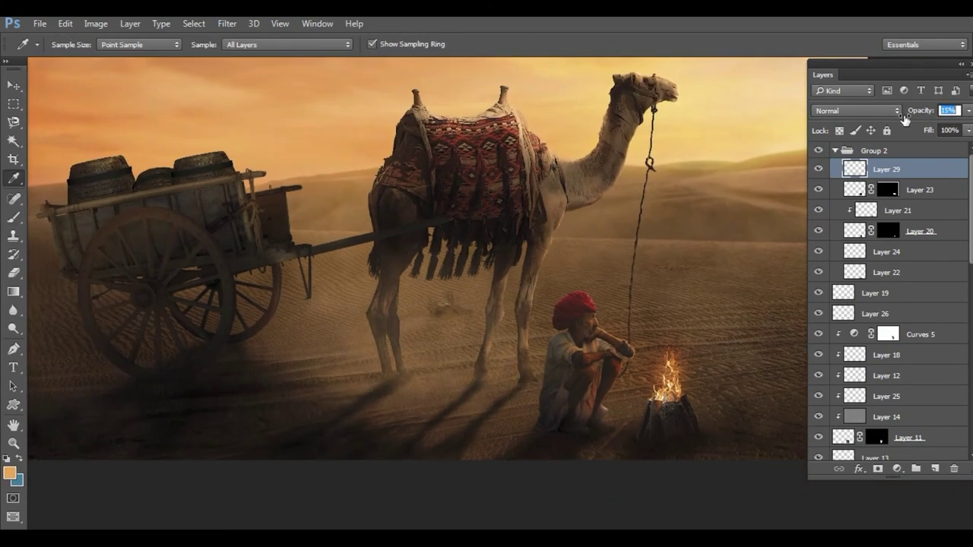
key(e)
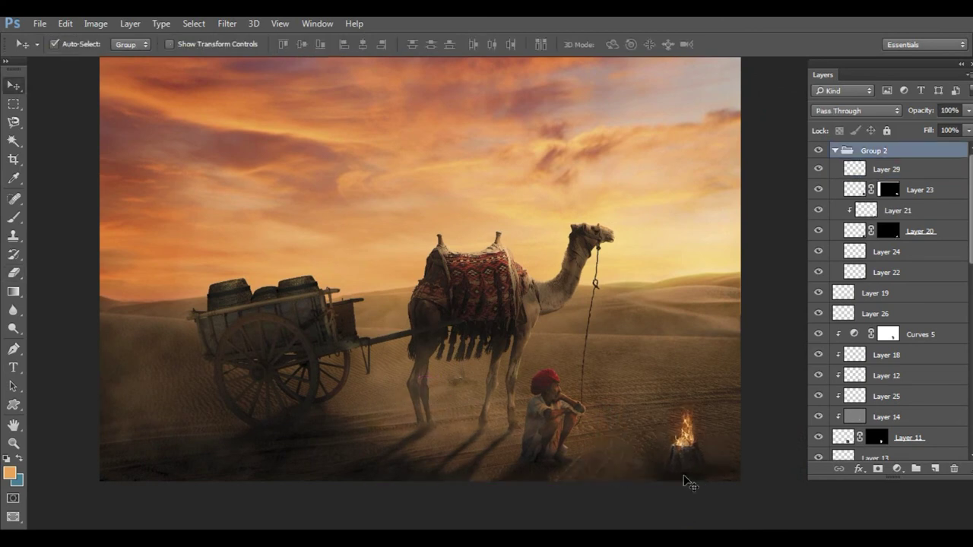
Step: Step through Layers 22, 13 and 4 and set brush opacity 32%, flow 24%
ctrl+click(669, 490)
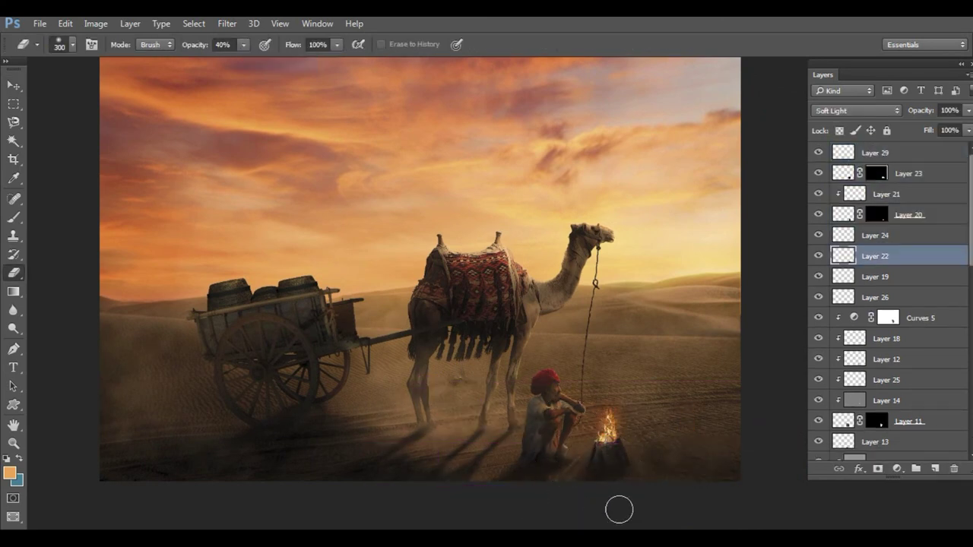
ctrl+click(528, 471)
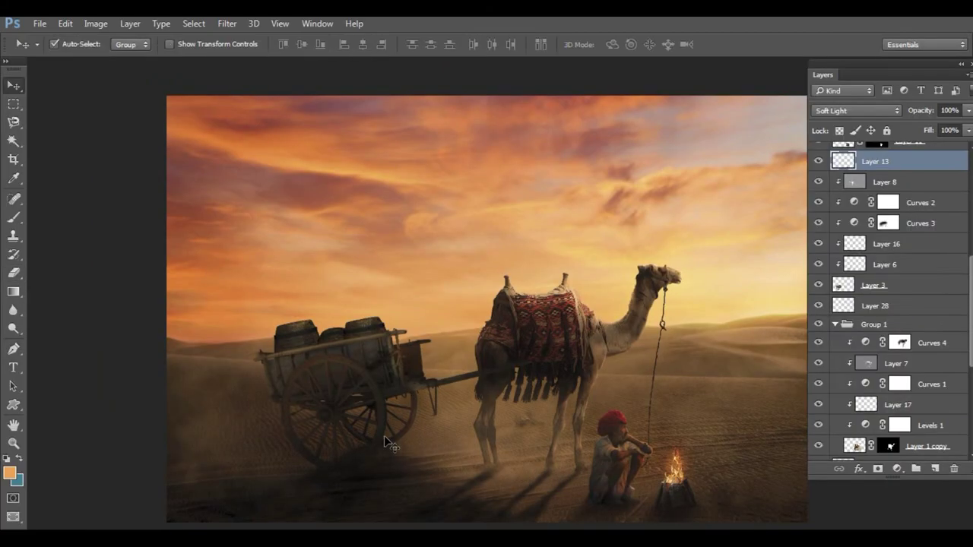
ctrl+click(384, 435)
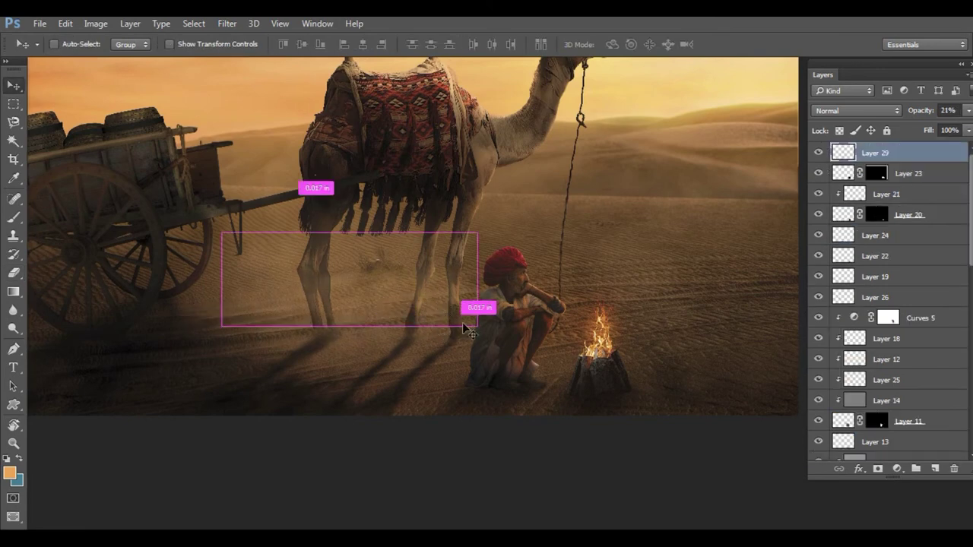
drag(289, 63, 249, 63)
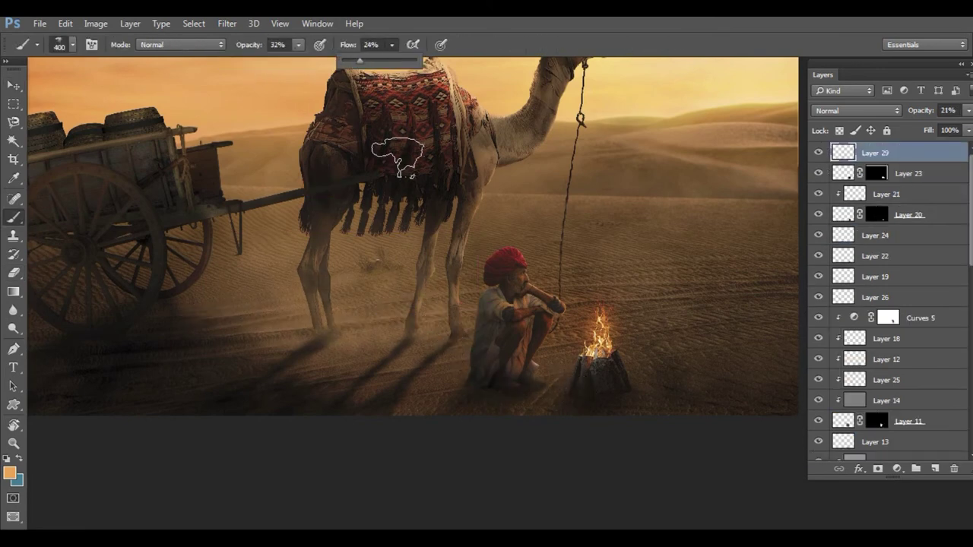
drag(391, 44, 360, 60)
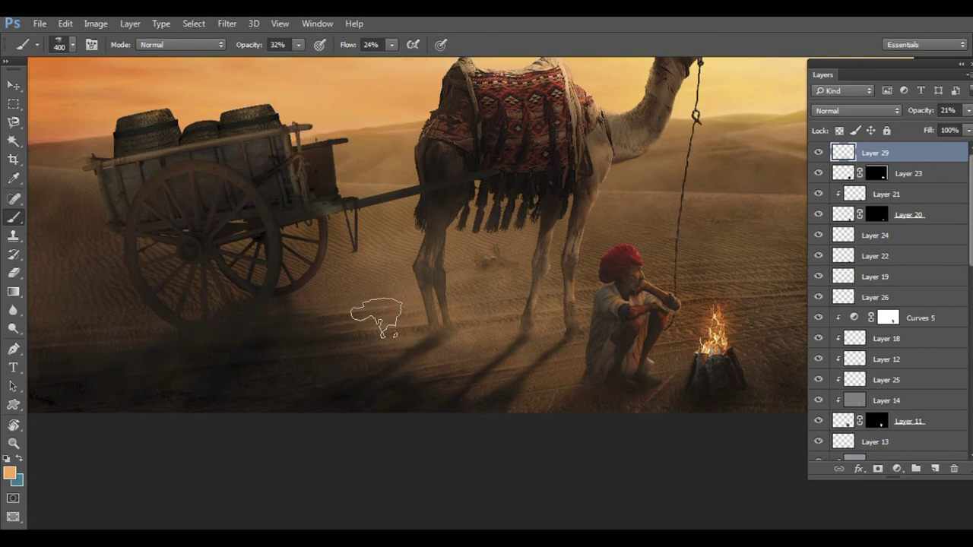
Step: Fit the whole image, then zoom in close on the cart wheel
key(ctrl+0)
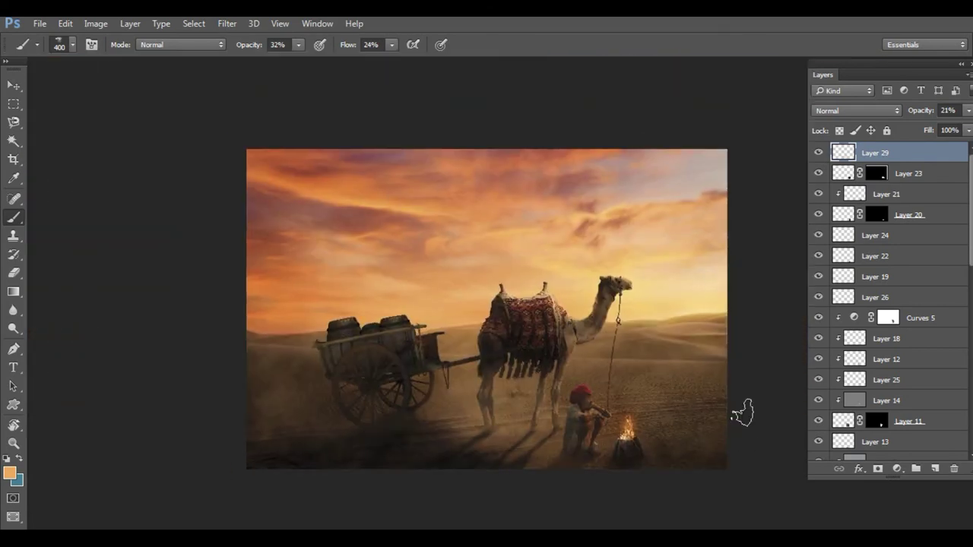
key(z)
drag(536, 449, 497, 416)
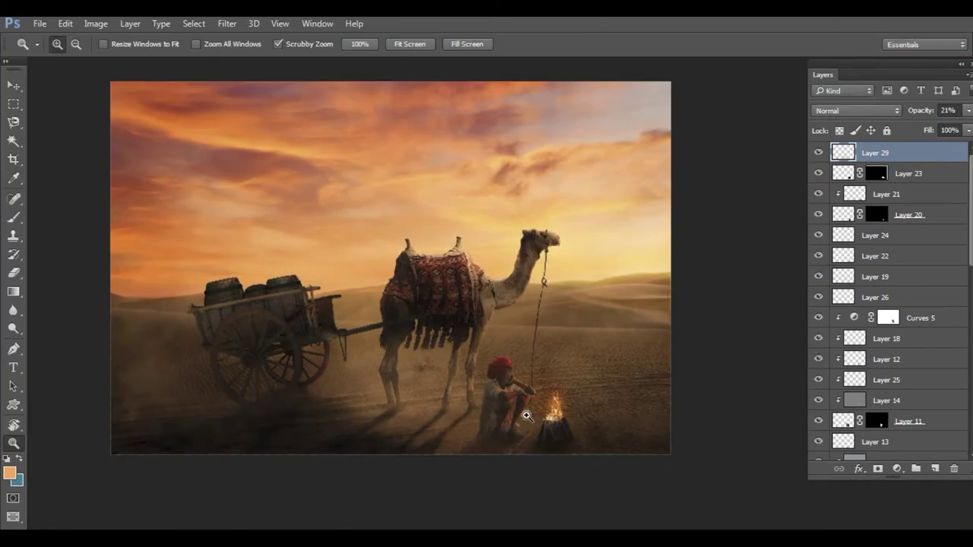
drag(525, 416, 345, 340)
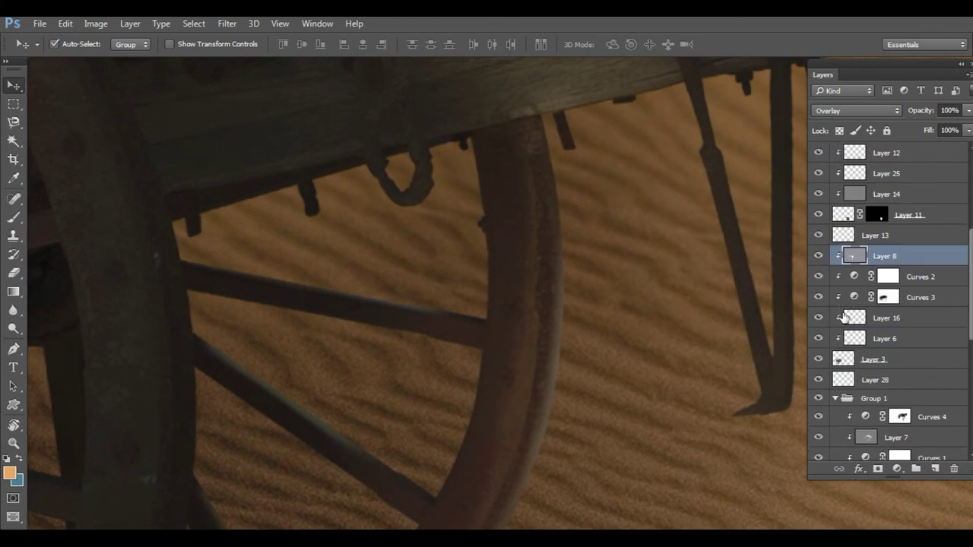
Step: Compare Layer 6, set a 30 px brush and a pale cream foreground colour
click(819, 338)
click(818, 339)
key(b)
key(bracketleft)
key(bracketleft)
key(bracketleft)
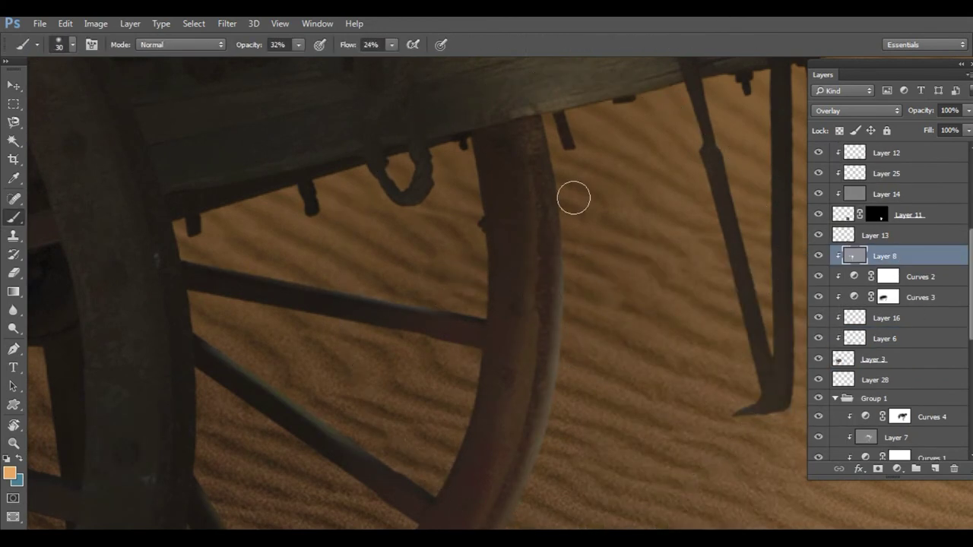
right_click(541, 263)
key(Return)
click(9, 473)
click(590, 166)
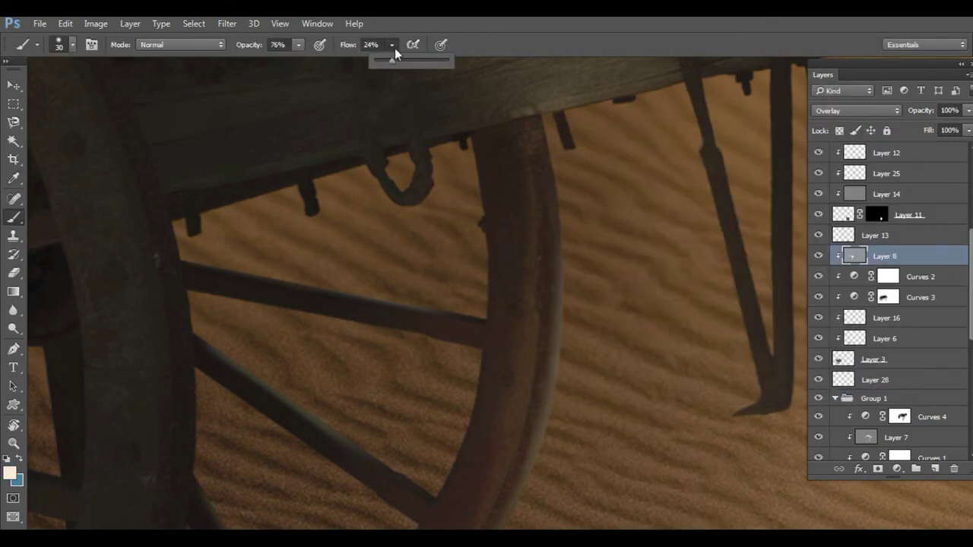
Step: Select Layer 16 and try a wheel-rim highlight, then undo it
key(v)
click(554, 338)
key(b)
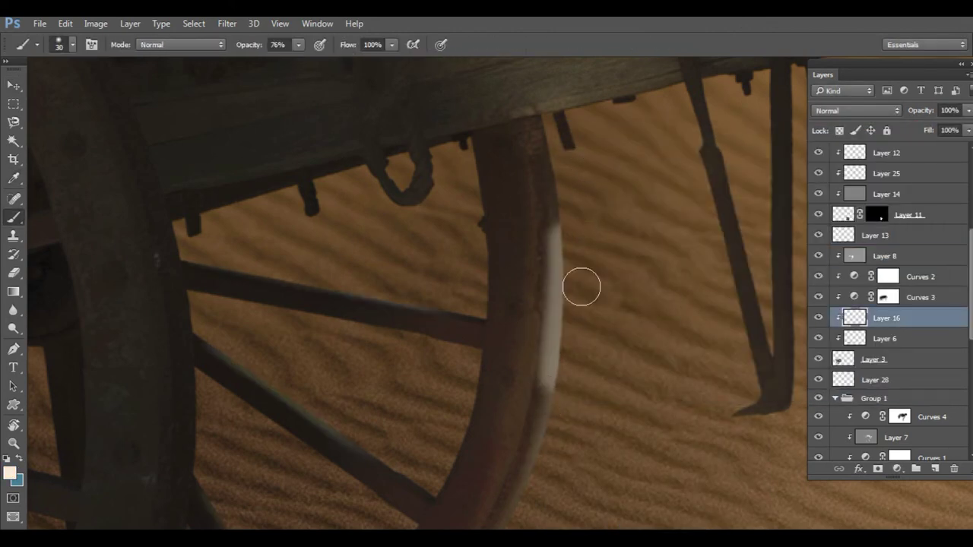
scroll(575, 324, down, 3)
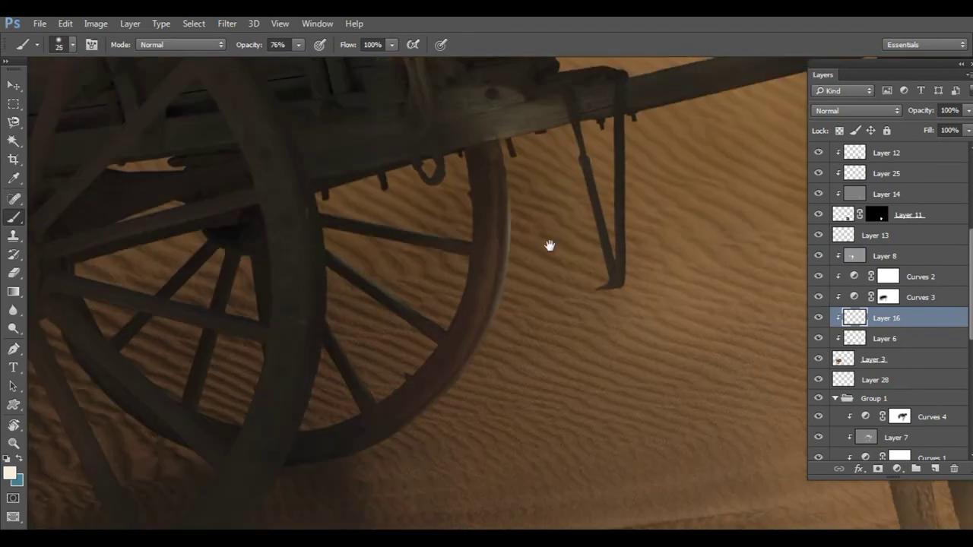
drag(501, 248, 434, 378)
key(ctrl+z)
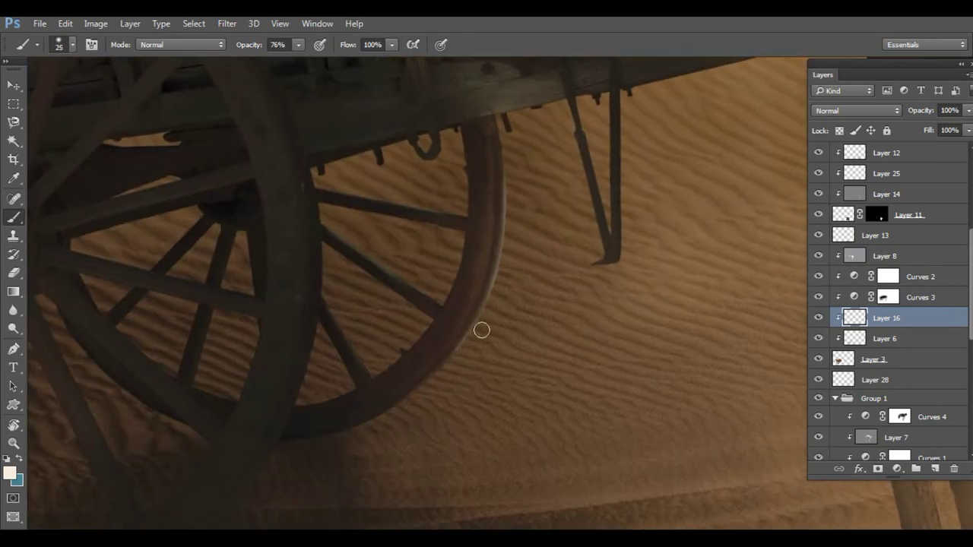
Step: With a smaller brush, paint a cream rim light down the board's right edge
scroll(482, 330, down, 5)
scroll(558, 228, up, 1)
scroll(481, 127, up, 2)
scroll(457, 203, up, 2)
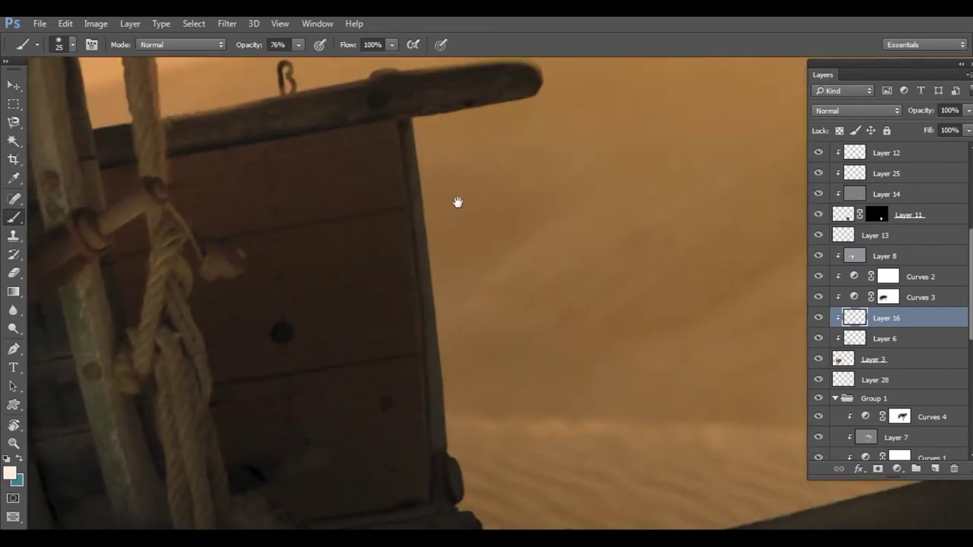
key(bracketleft)
key(bracketleft)
key(bracketleft)
drag(418, 172, 419, 229)
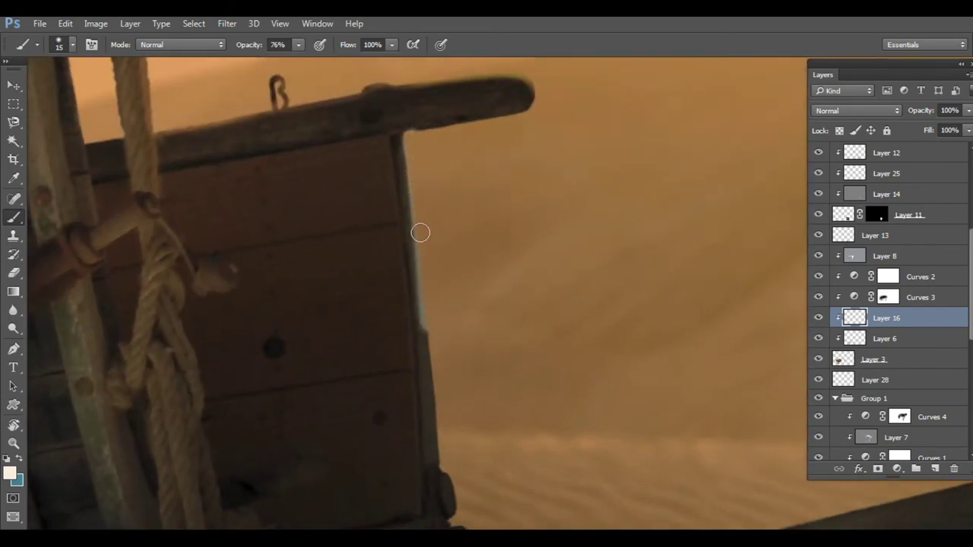
mouse_move(428, 292)
mouse_down()
mouse_move(436, 382)
mouse_move(555, 410)
mouse_up()
Step: Pick another layer from those stacked under the cart on the canvas
scroll(428, 324, down, 3)
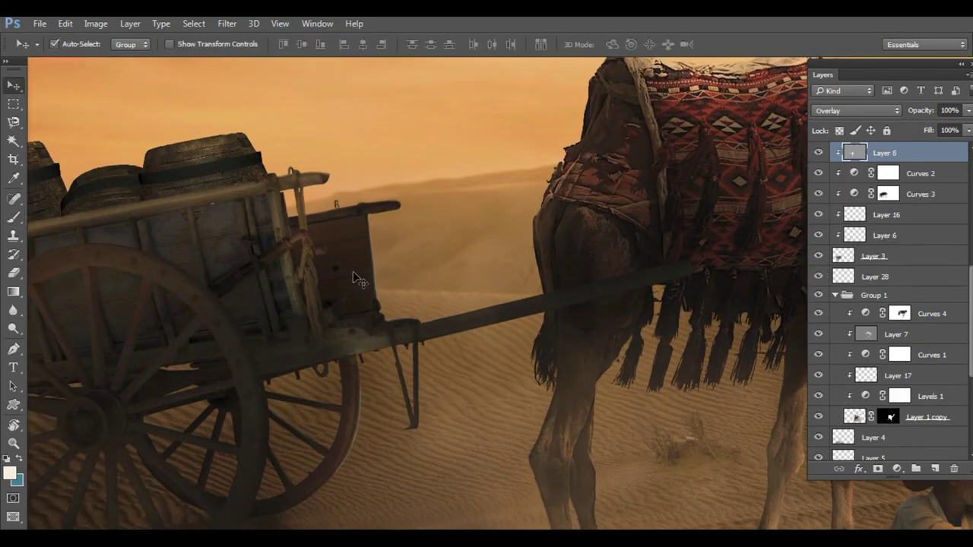
right_click(357, 279)
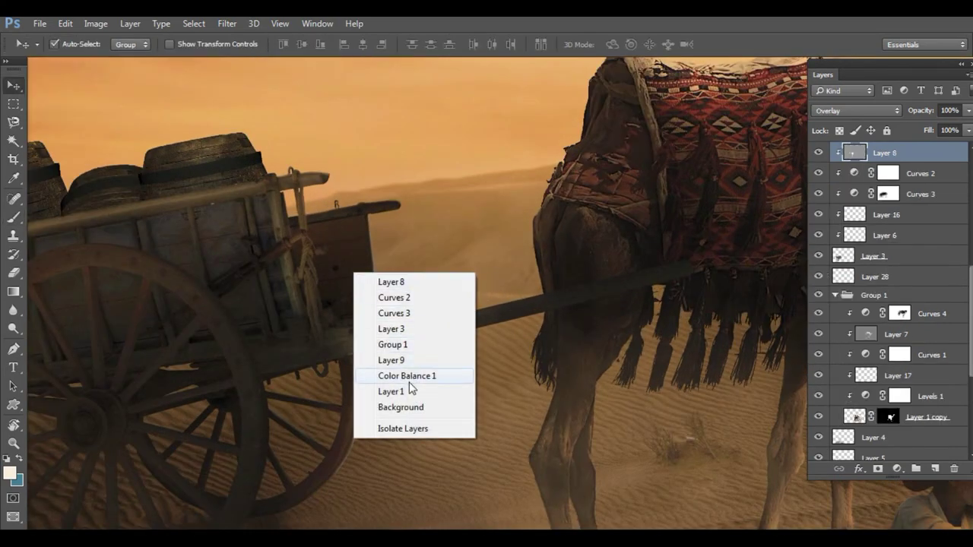
click(410, 376)
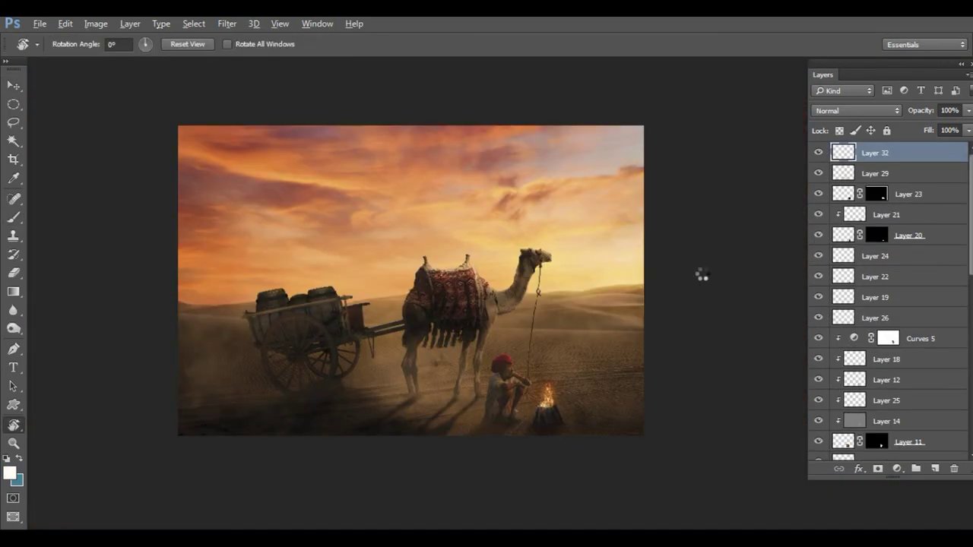
Step: Stamp a merged Layer 34; in Camera Raw raise contrast and clarity, lower highlights, oranges -5
key(ctrl+shift+alt+e)
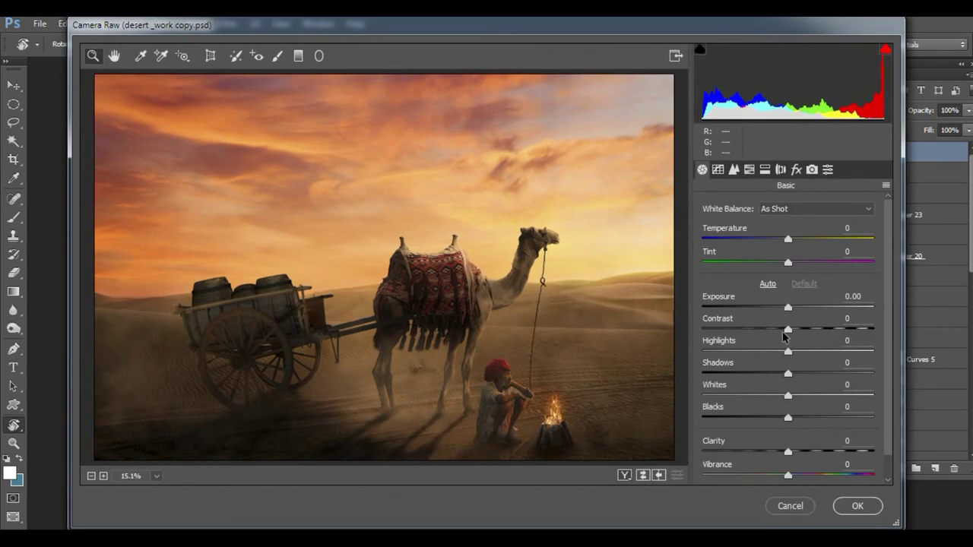
mouse_move(787, 328)
mouse_down()
mouse_move(803, 328)
mouse_move(767, 351)
mouse_move(809, 373)
mouse_move(775, 370)
mouse_up()
scroll(813, 368, down, 1)
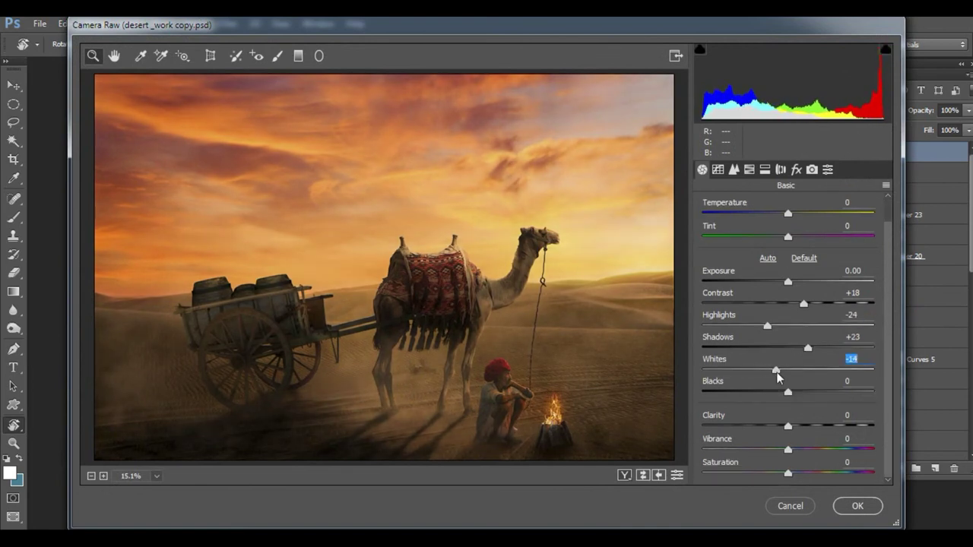
mouse_move(794, 431)
mouse_down()
mouse_move(811, 431)
mouse_move(831, 460)
mouse_move(771, 461)
mouse_up()
click(812, 168)
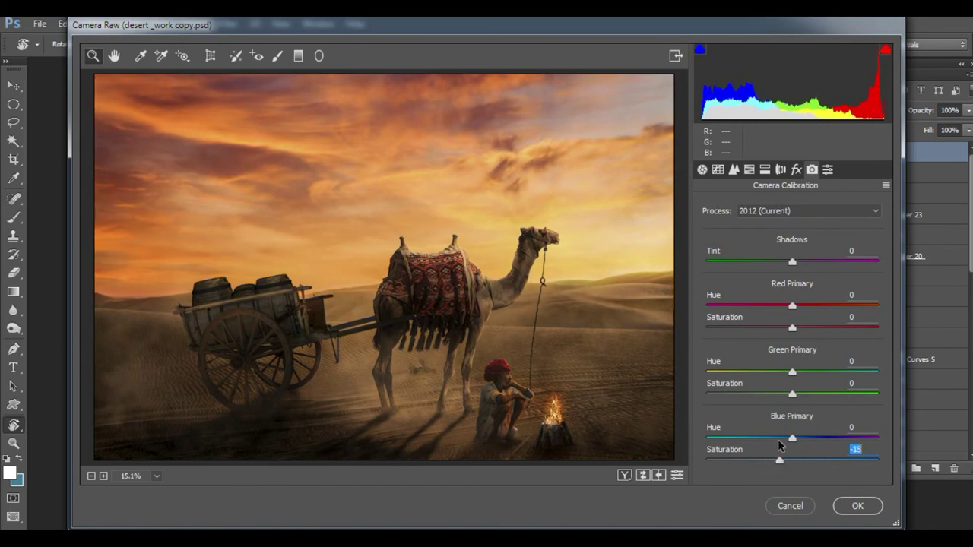
click(750, 171)
mouse_move(792, 296)
mouse_down()
mouse_move(779, 298)
mouse_move(789, 301)
mouse_up()
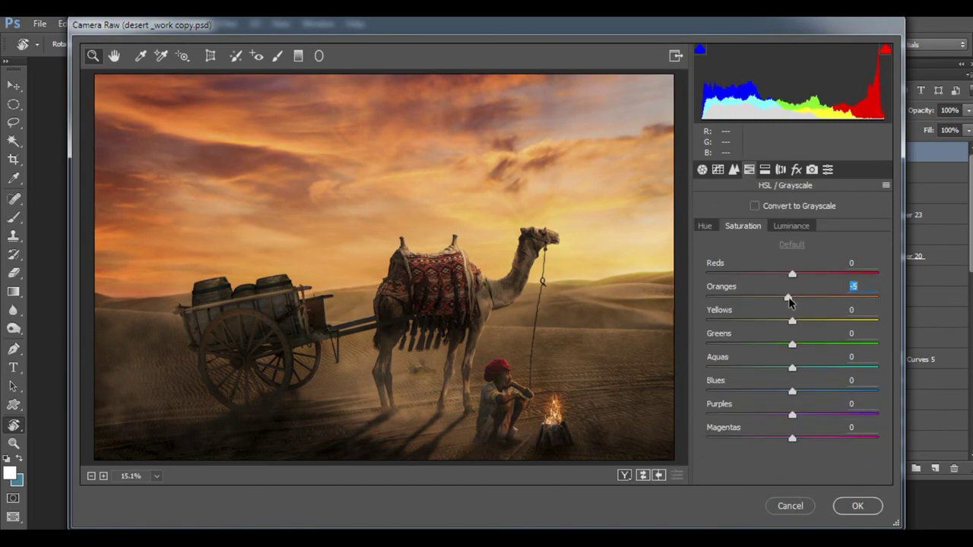
click(846, 511)
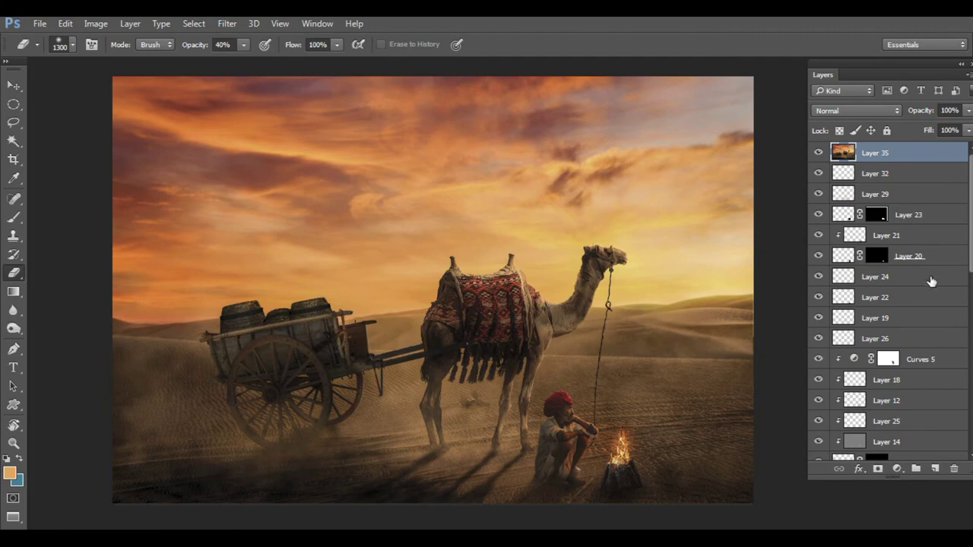
Step: Duplicate the merged layer, apply High Pass, and blend it Linear Light at 50%
key(ctrl+j)
click(227, 22)
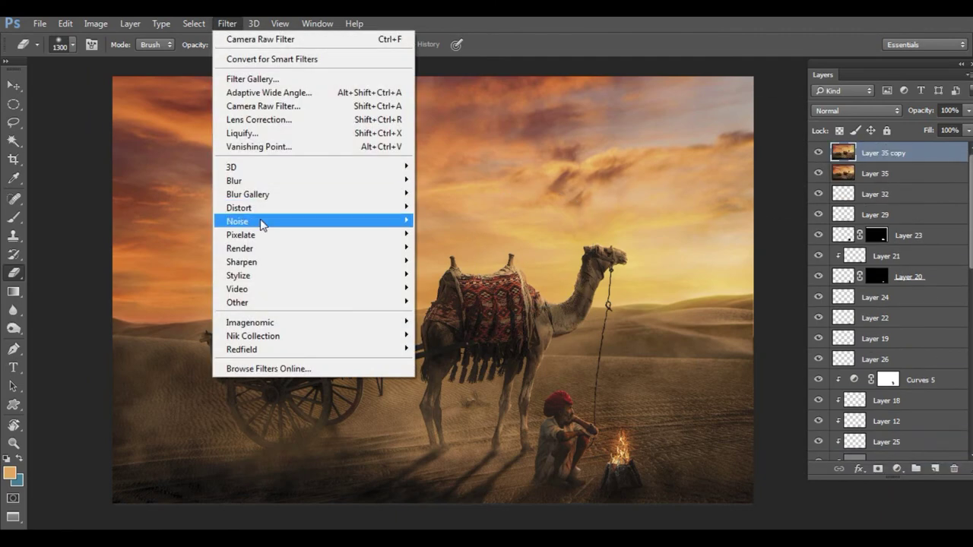
click(449, 318)
click(565, 137)
click(856, 111)
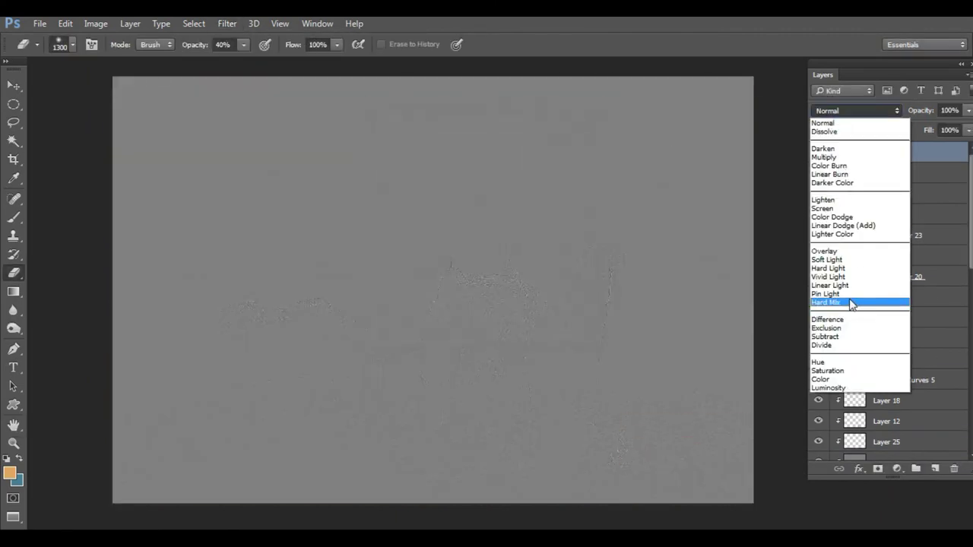
click(851, 301)
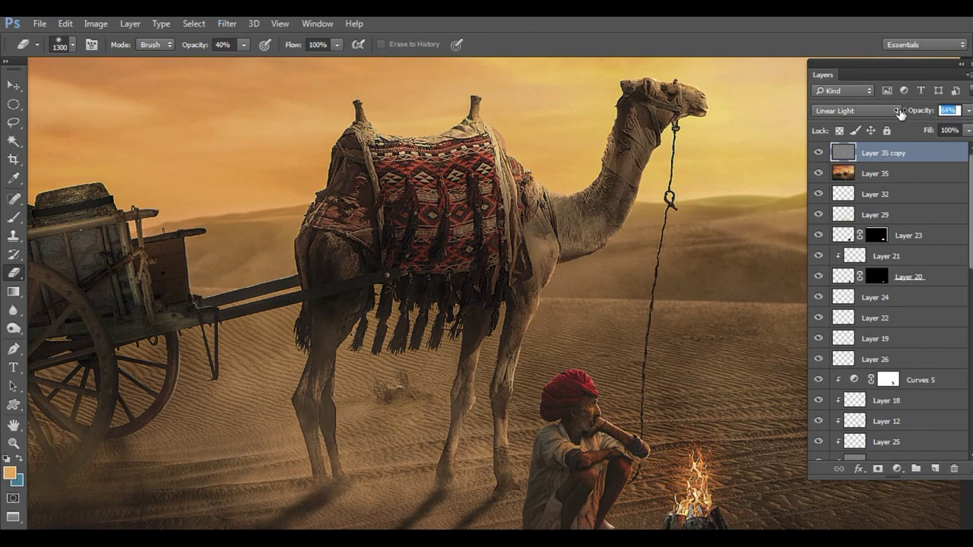
text(50)
key(Return)
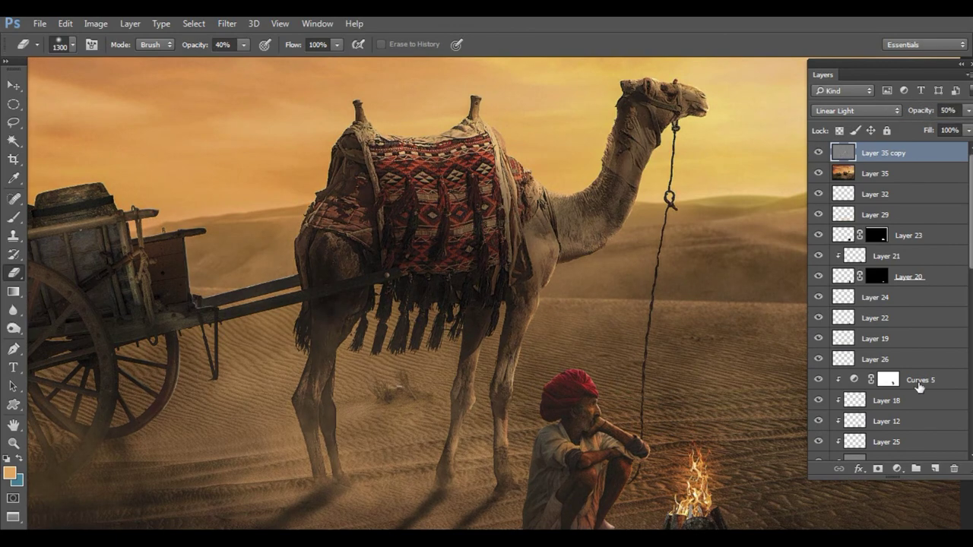
Step: Give the sharpening layer a black mask hiding the effect, and fit the view
alt+click(878, 468)
click(96, 23)
key(Escape)
key(ctrl+0)
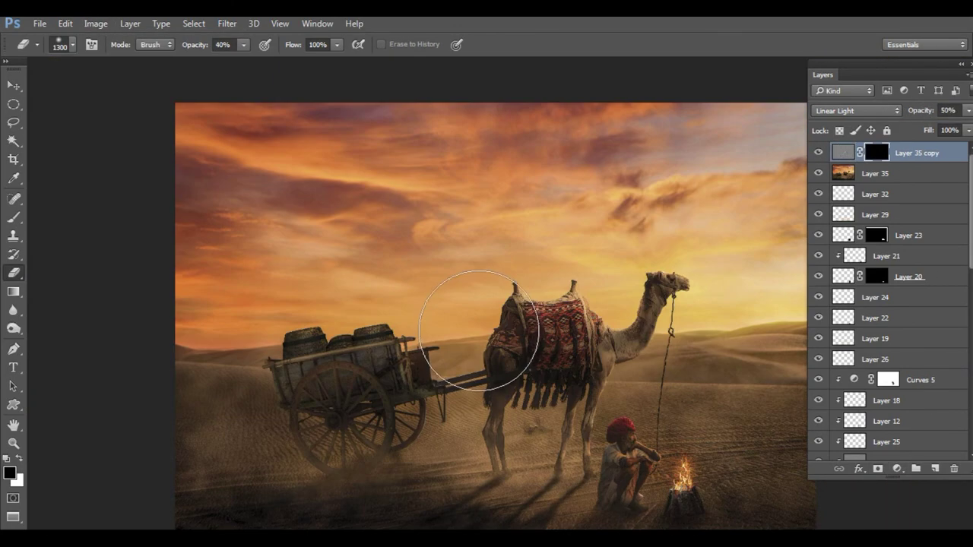
scroll(322, 314, up, 3)
Step: Set a white (ffffff) soft round brush, smaller, at 55% opacity
key(b)
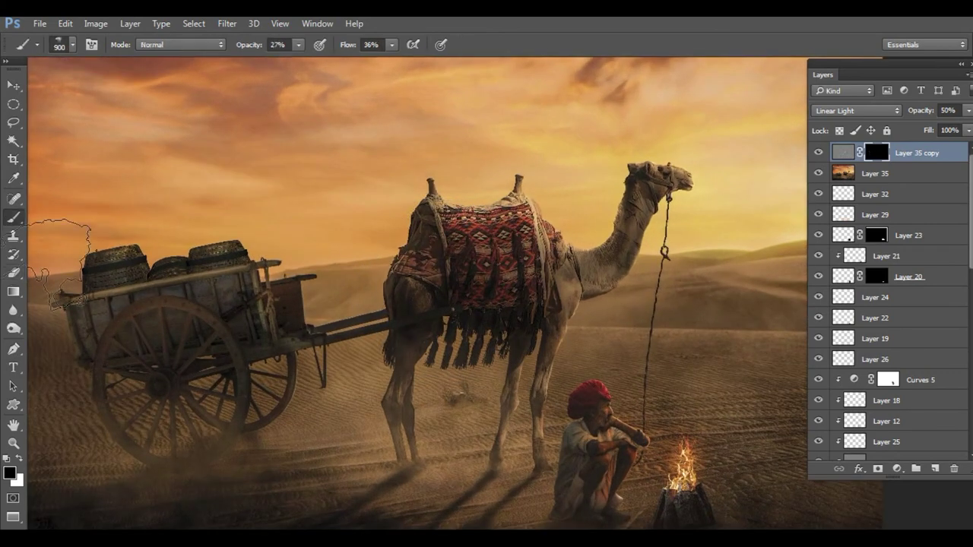
click(10, 473)
text(ffffff)
key(Return)
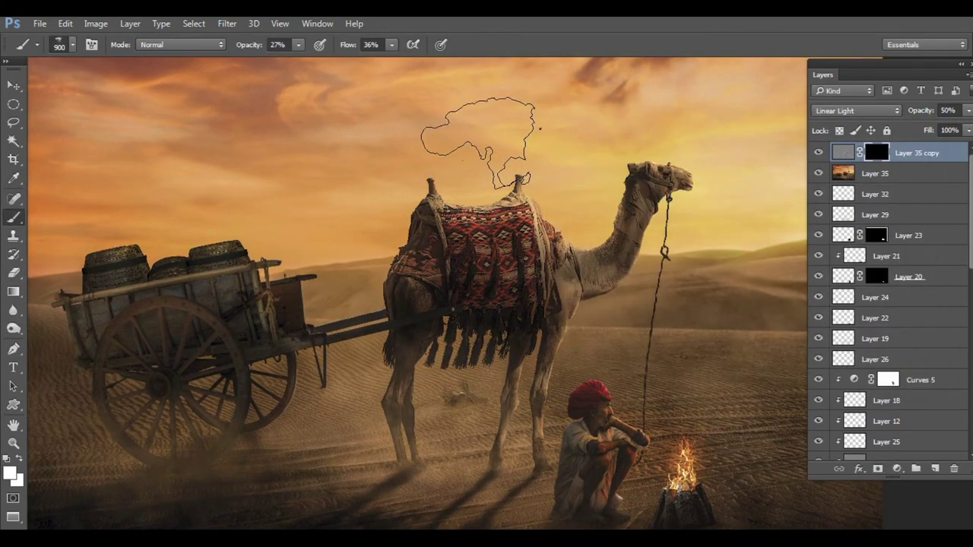
right_click(479, 144)
double_click(532, 278)
key(bracketleft)
key(bracketleft)
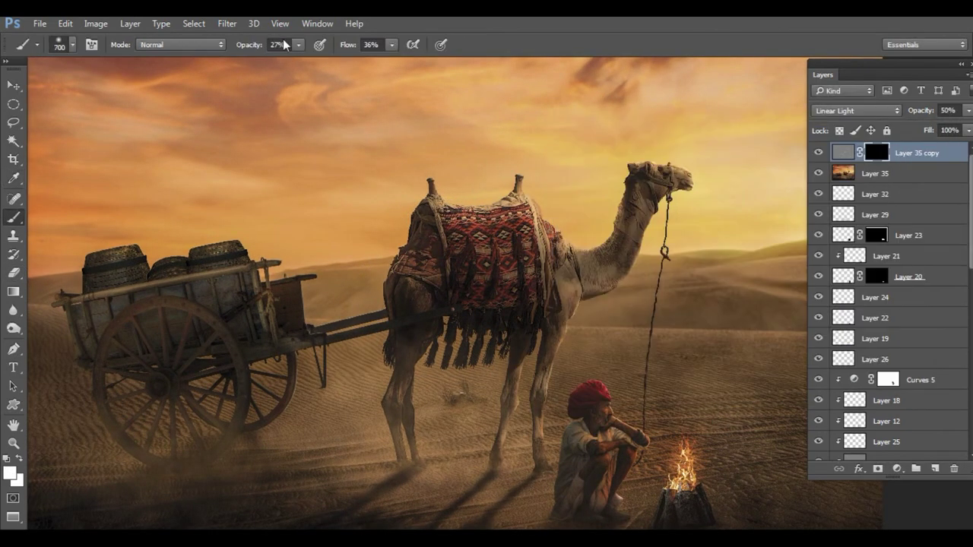
key(bracketleft)
key(bracketleft)
key(bracketleft)
drag(299, 45, 288, 142)
drag(299, 45, 331, 64)
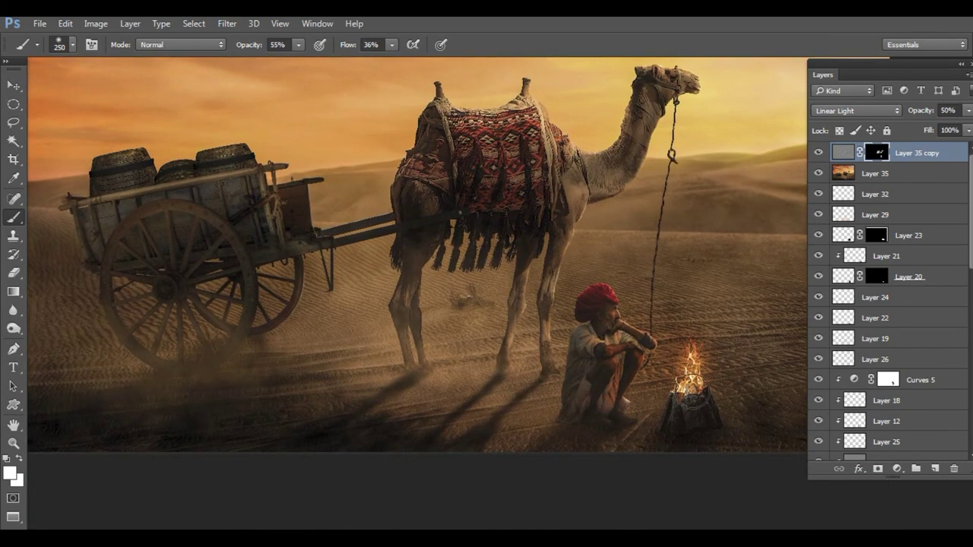
Step: Frame the cart and camel, enlarge the brush to 400 px, then fit the image
drag(335, 253, 402, 272)
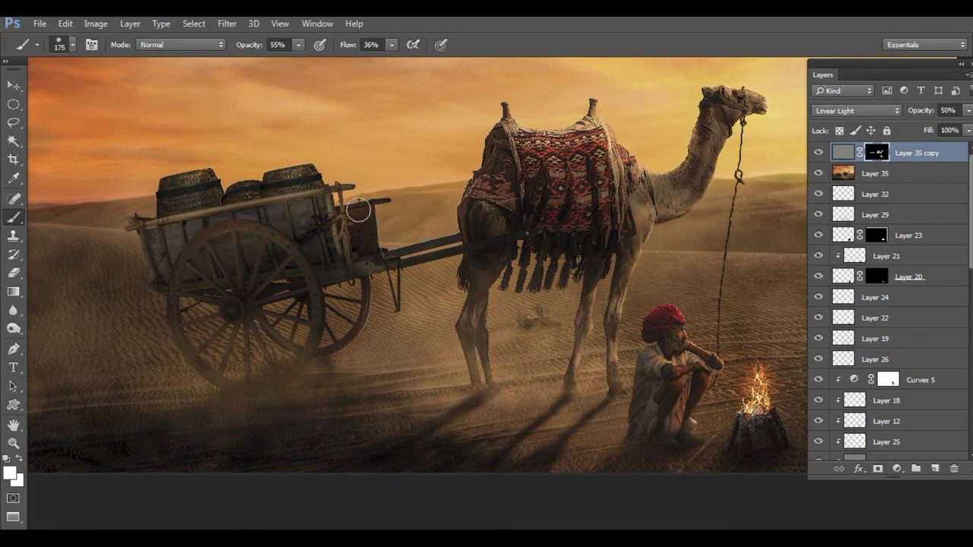
key(bracketright)
key(bracketright)
key(bracketright)
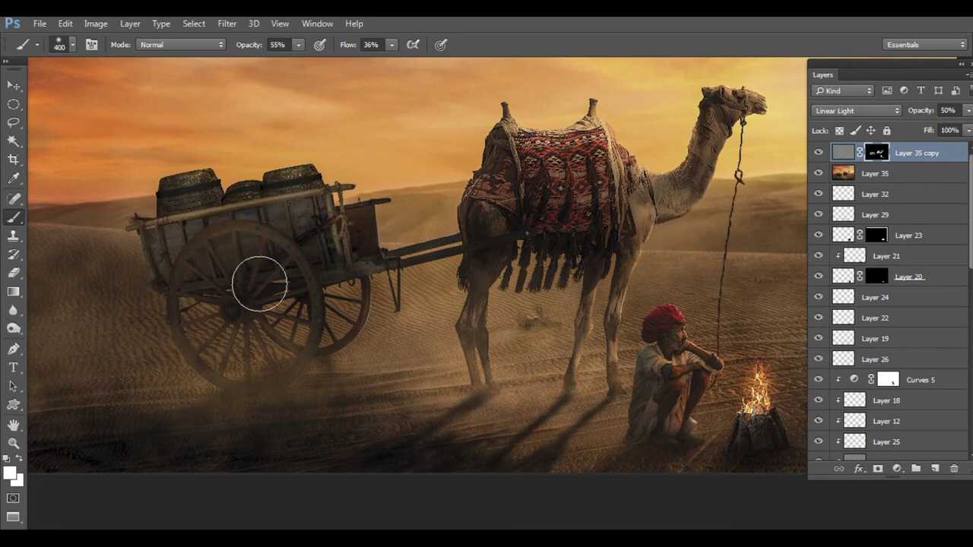
key(ctrl+0)
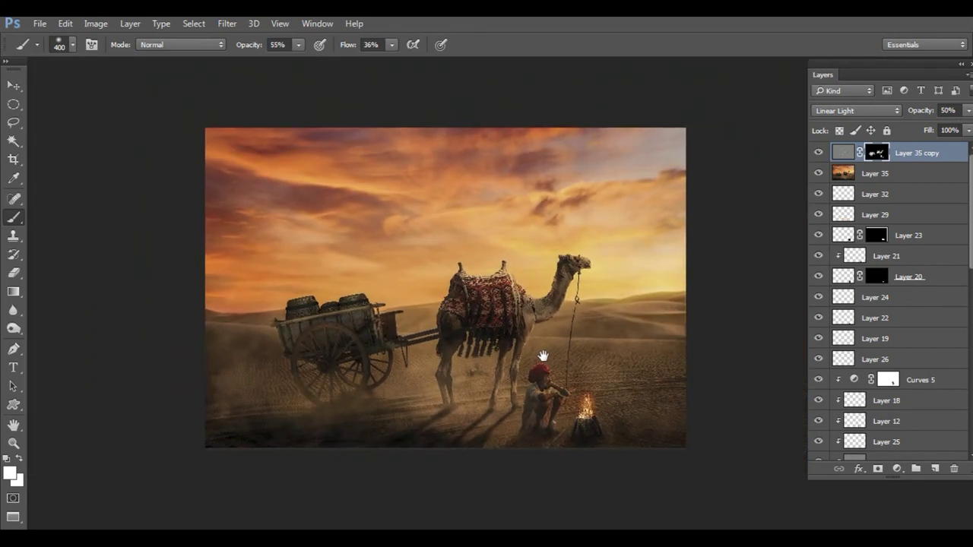